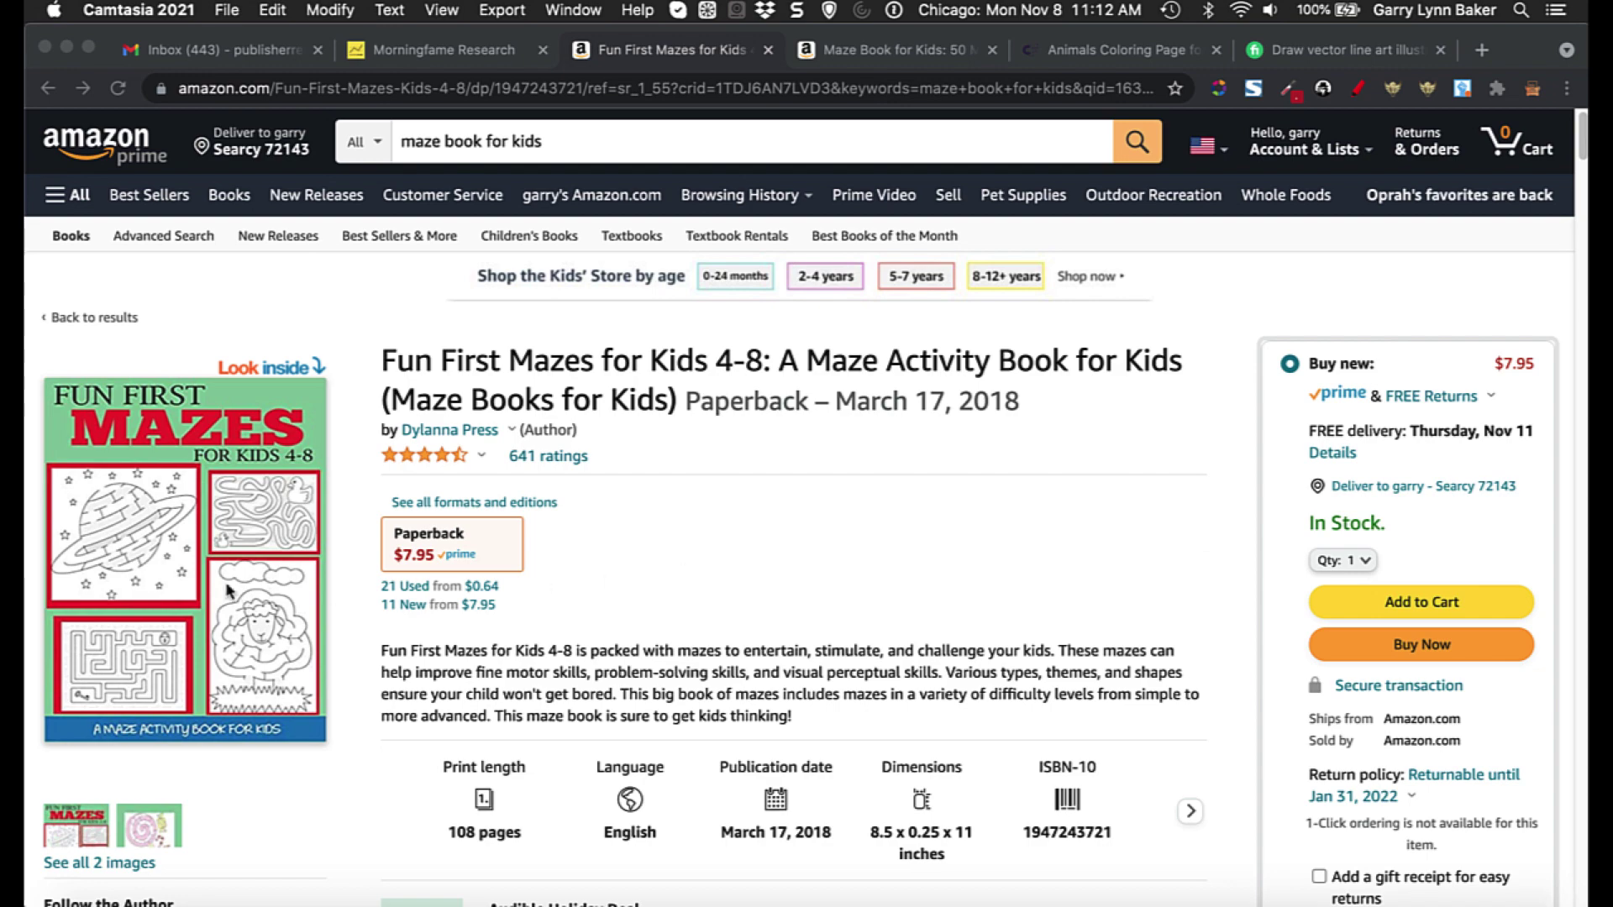
Open the Fun First Mazes Look Inside preview and scroll down to its maze pages.
{"action": "left_click", "coordinate": [209, 561]}
{"action": "left_click", "coordinate": [208, 558]}
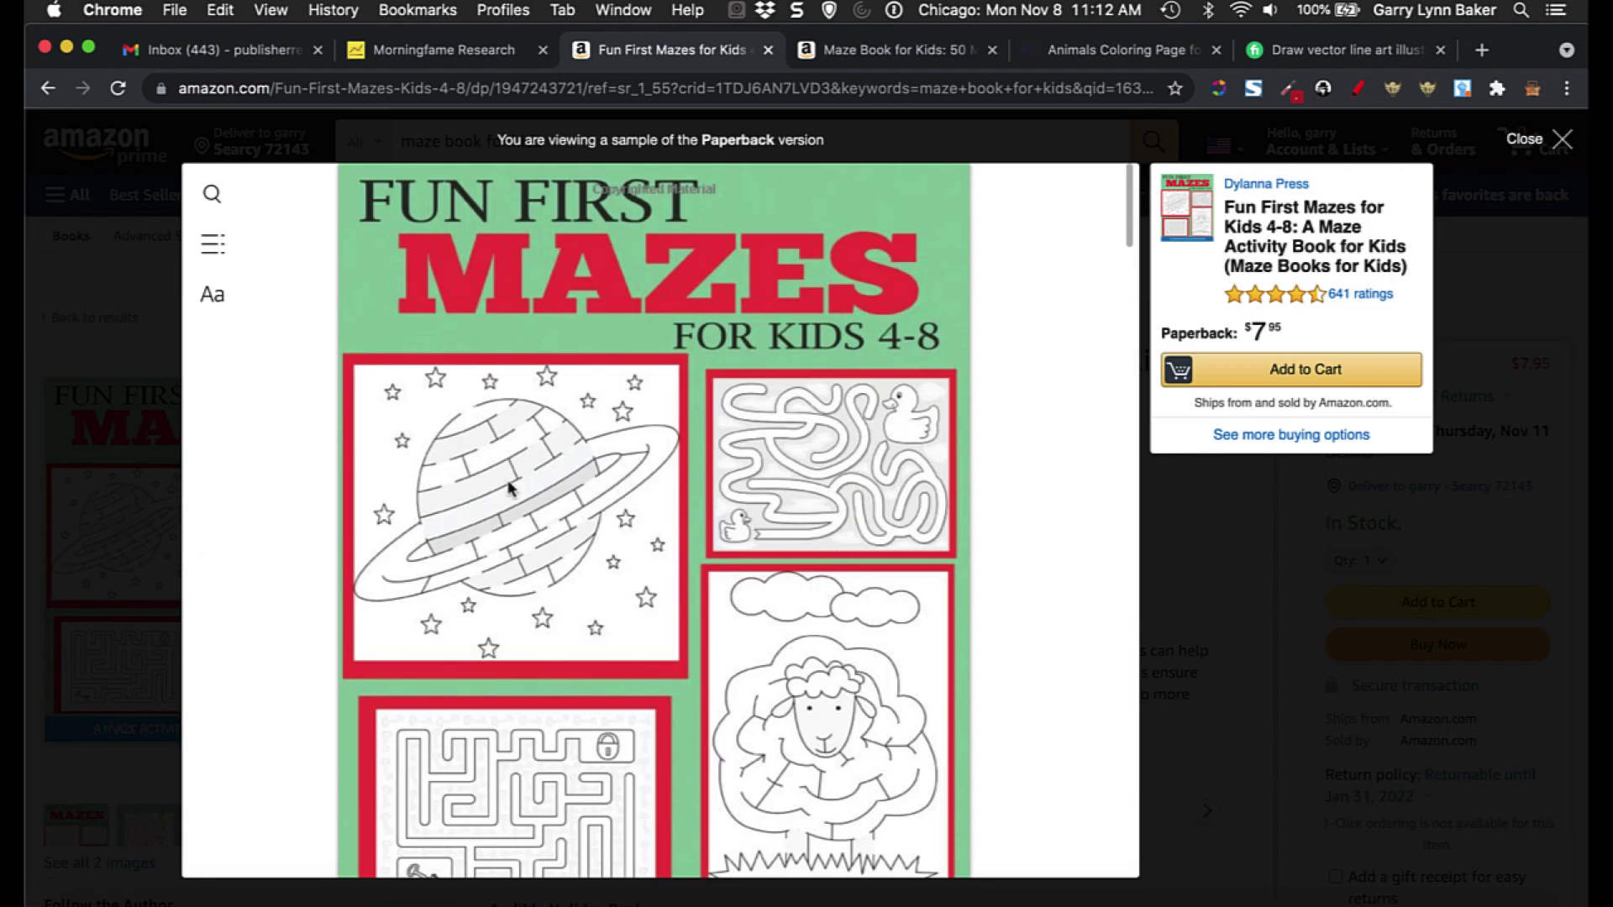
{"action": "scroll", "coordinate": [1000, 574], "scroll_direction": "down", "scroll_amount": 1}
{"action": "scroll", "coordinate": [1000, 575], "scroll_direction": "down", "scroll_amount": 15}
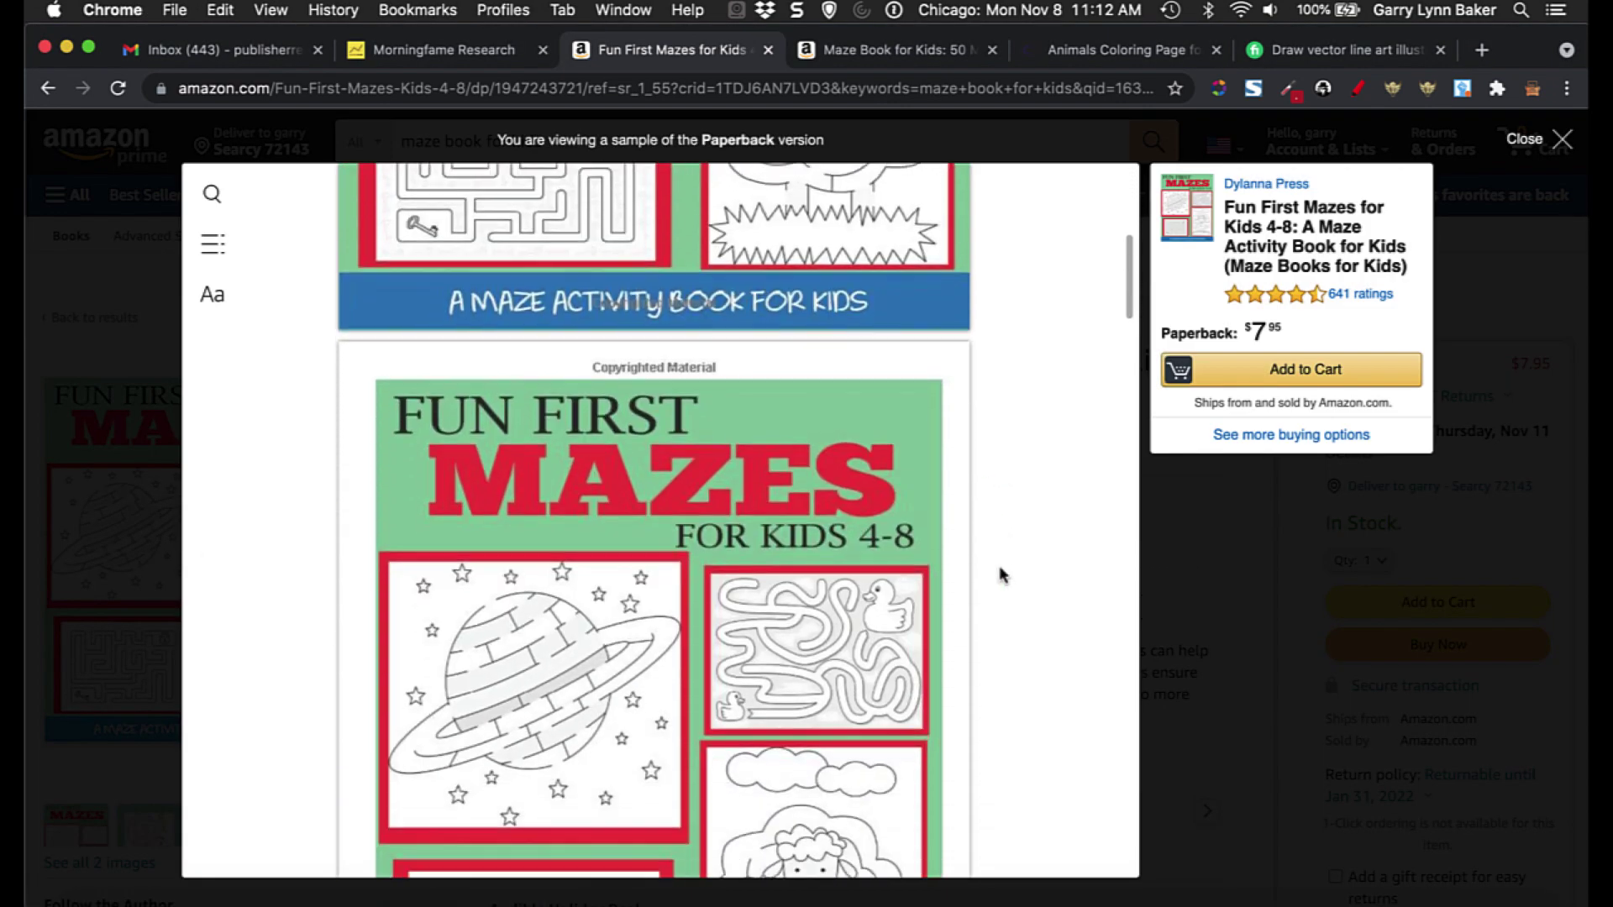
{"action": "scroll", "coordinate": [999, 576], "scroll_direction": "down", "scroll_amount": 10}
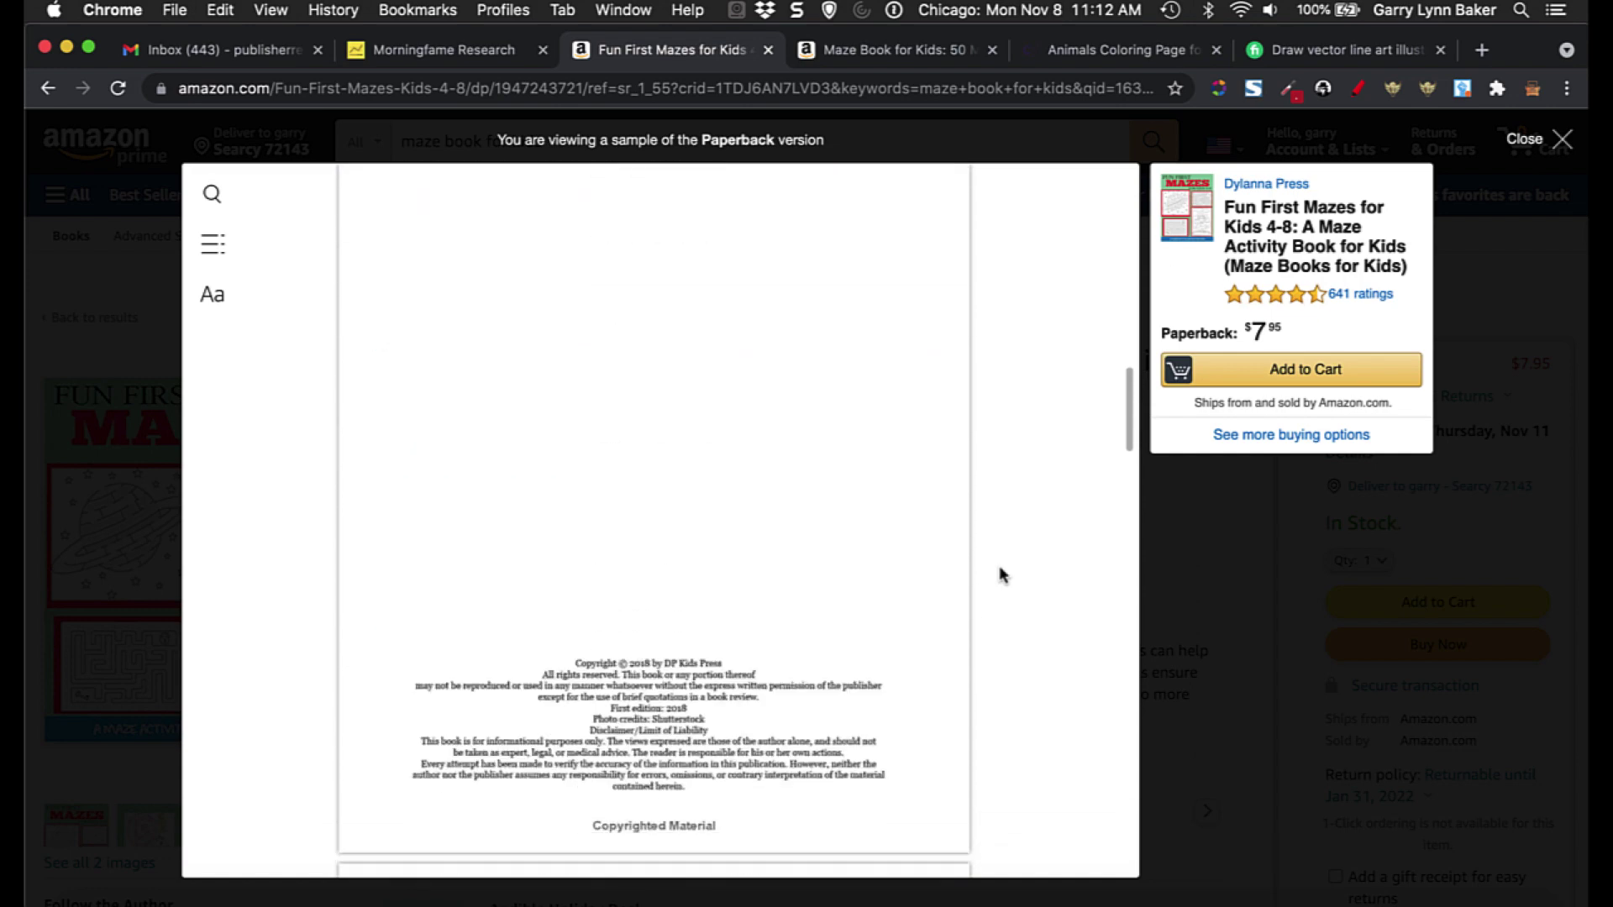
{"action": "scroll", "coordinate": [999, 576], "scroll_direction": "down", "scroll_amount": 4}
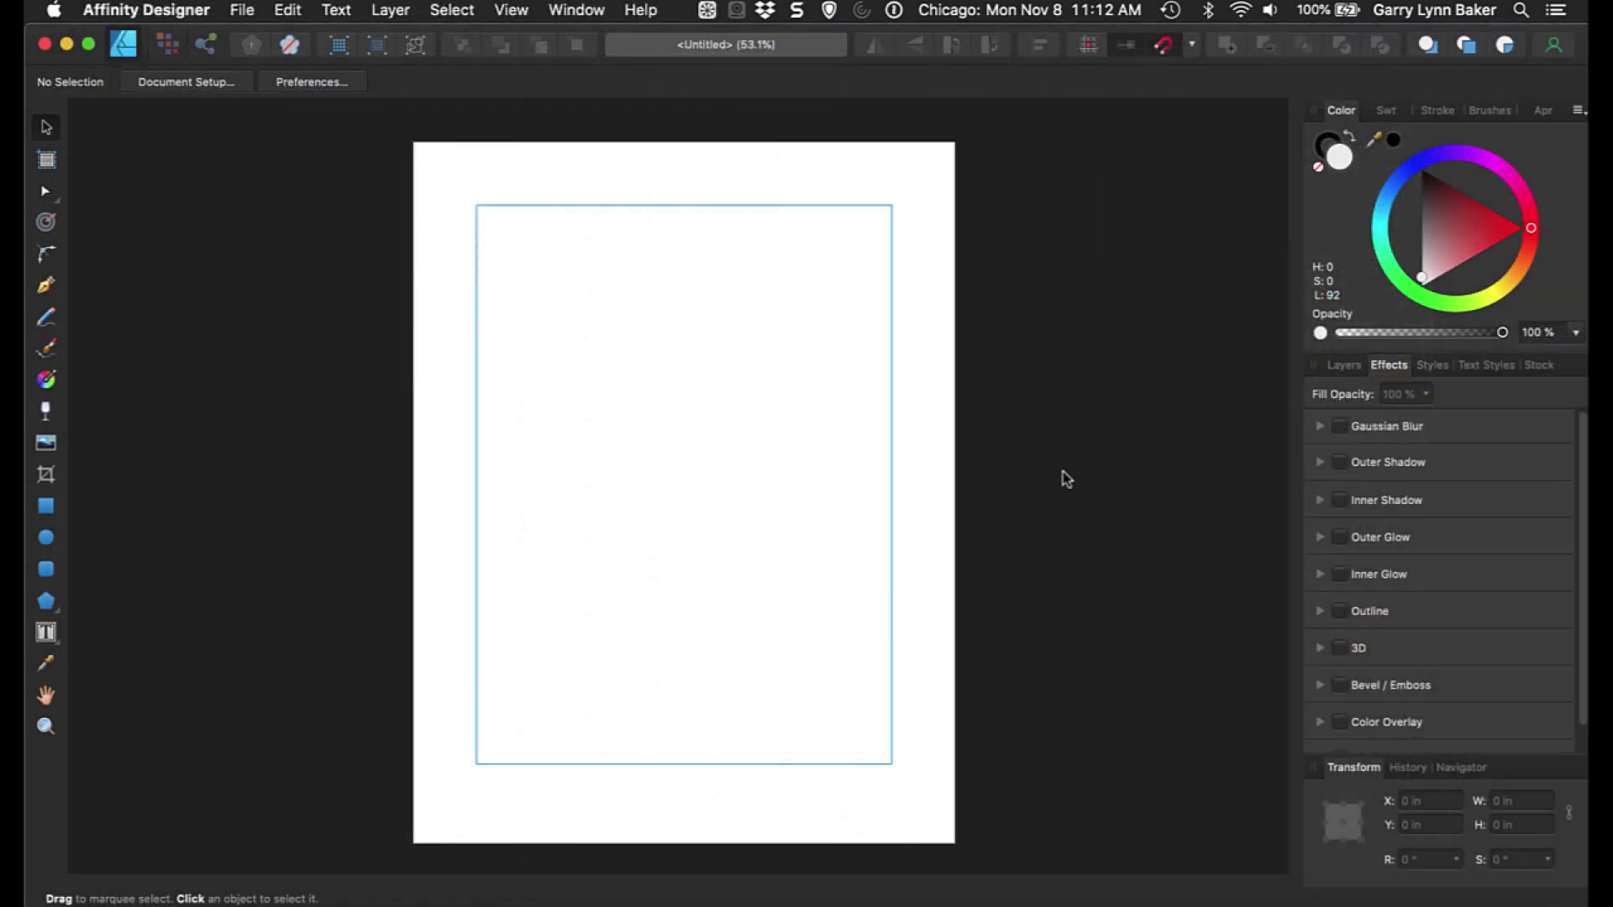
Choose wide brush 57 from the Brushes category and paint a curving test stroke with the Paint Brush Tool.
{"action": "left_click", "coordinate": [1491, 114]}
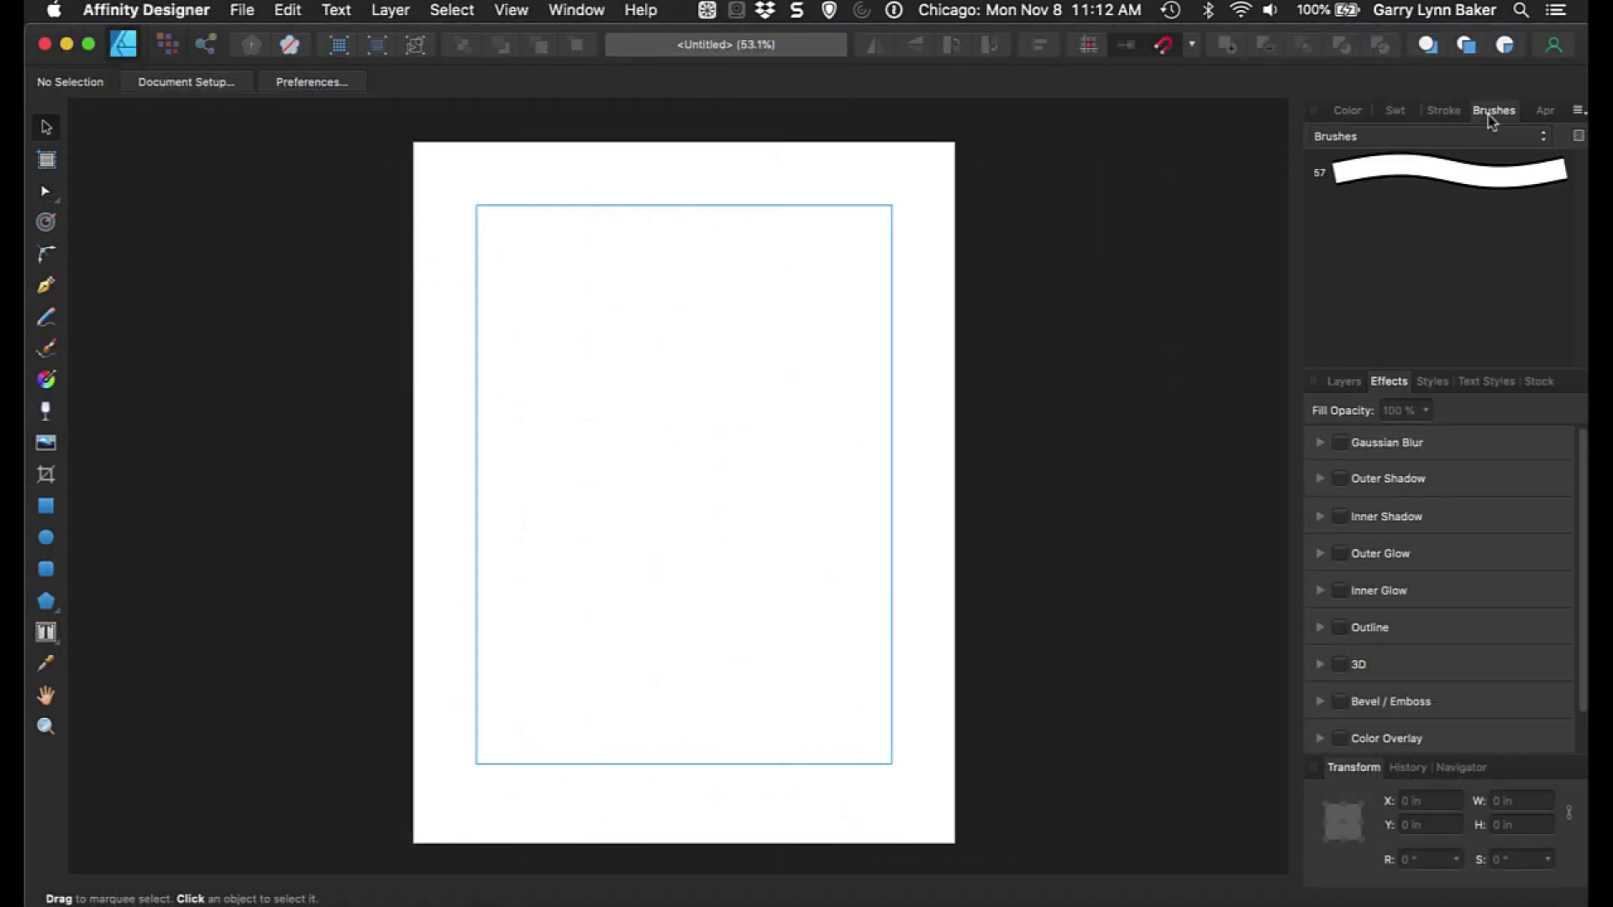
{"action": "left_click", "coordinate": [1430, 181]}
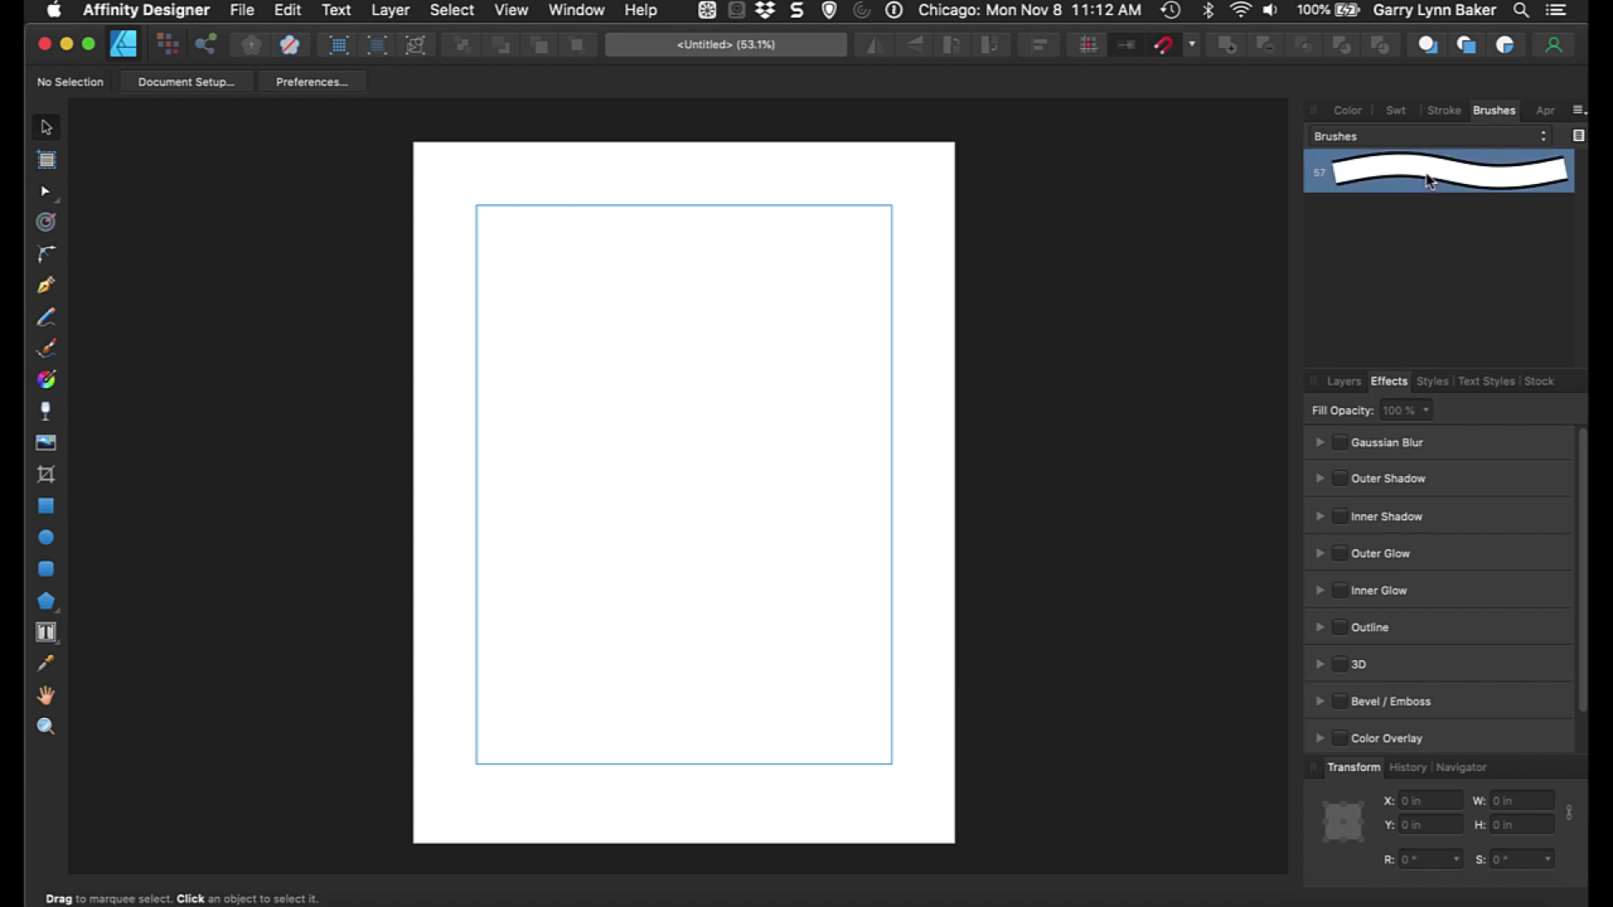
{"action": "left_click", "coordinate": [47, 351]}
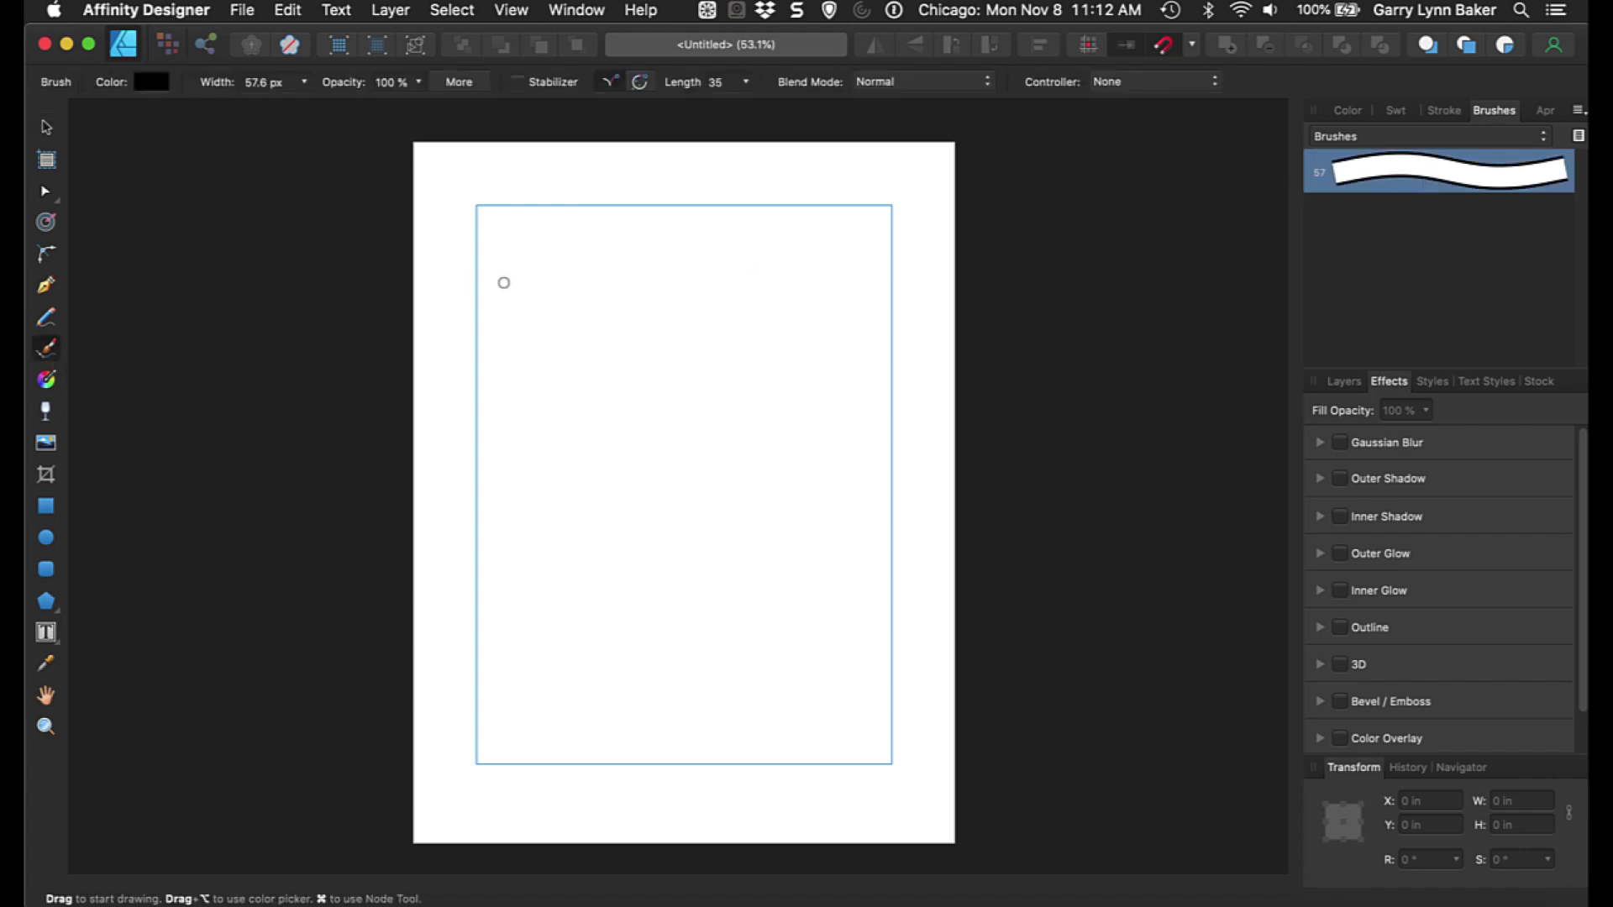
{"action": "mouse_move", "coordinate": [532, 275]}
{"action": "left_mouse_down"}
{"action": "mouse_move", "coordinate": [639, 304]}
{"action": "mouse_move", "coordinate": [674, 352]}
{"action": "mouse_move", "coordinate": [679, 445]}
{"action": "mouse_move", "coordinate": [642, 581]}
{"action": "mouse_move", "coordinate": [690, 623]}
{"action": "mouse_move", "coordinate": [808, 658]}
{"action": "mouse_move", "coordinate": [840, 708]}
{"action": "left_mouse_up"}
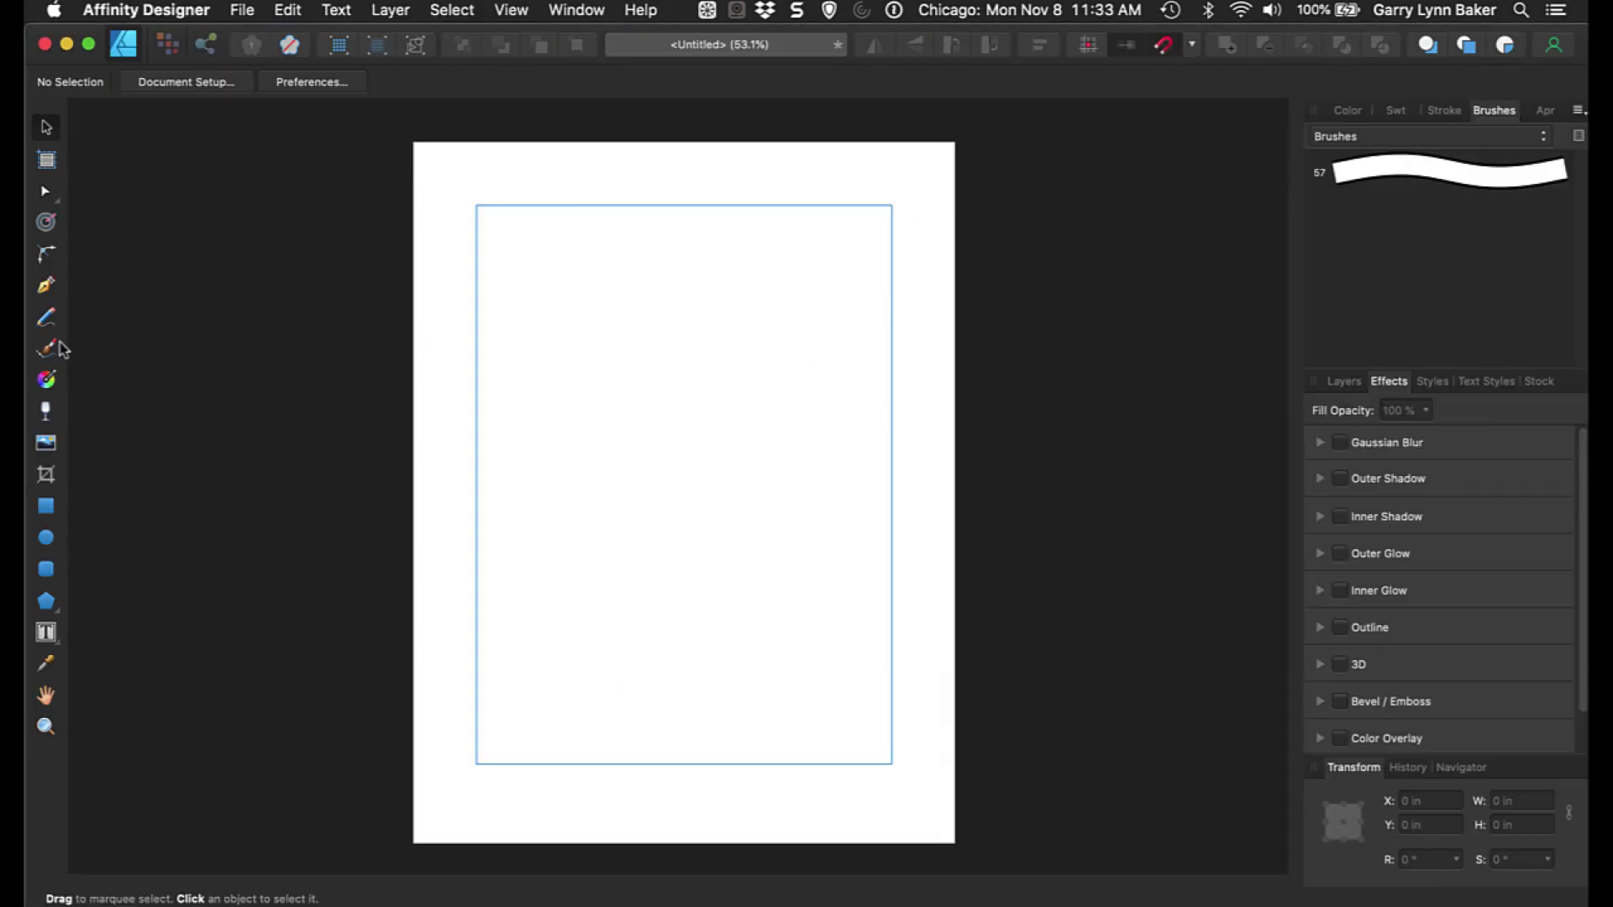
Browse the Acrylics brush category, then return to the Brushes category.
{"action": "left_click", "coordinate": [1482, 138]}
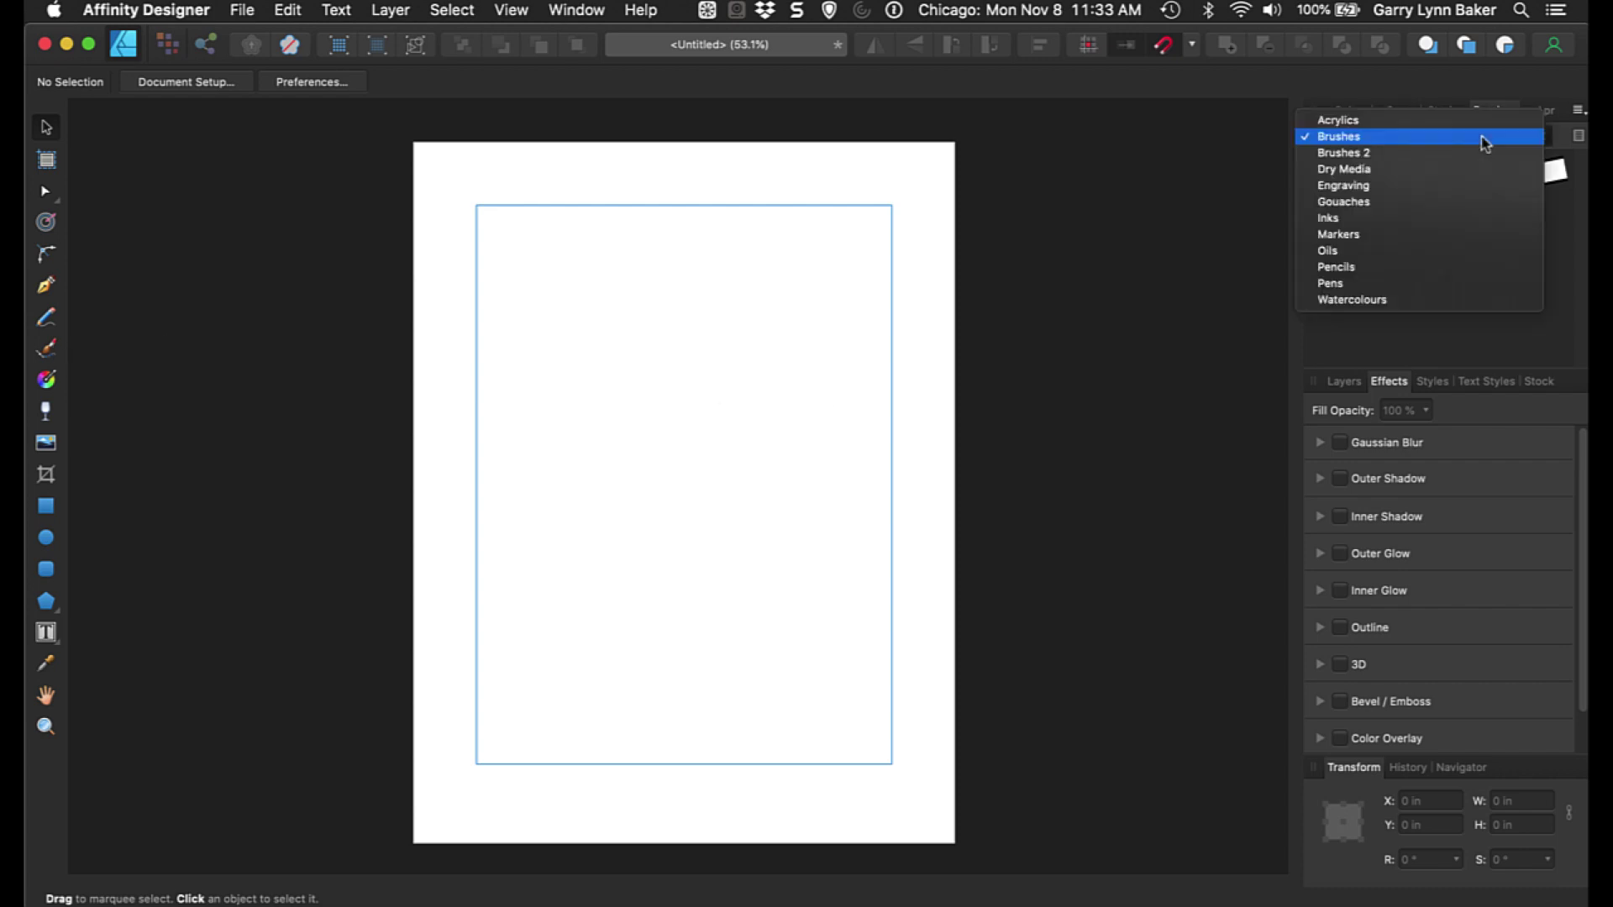
{"action": "left_click", "coordinate": [1423, 121]}
{"action": "scroll", "coordinate": [1411, 218], "scroll_direction": "down", "scroll_amount": 2}
{"action": "scroll", "coordinate": [1408, 250], "scroll_direction": "up", "scroll_amount": 5}
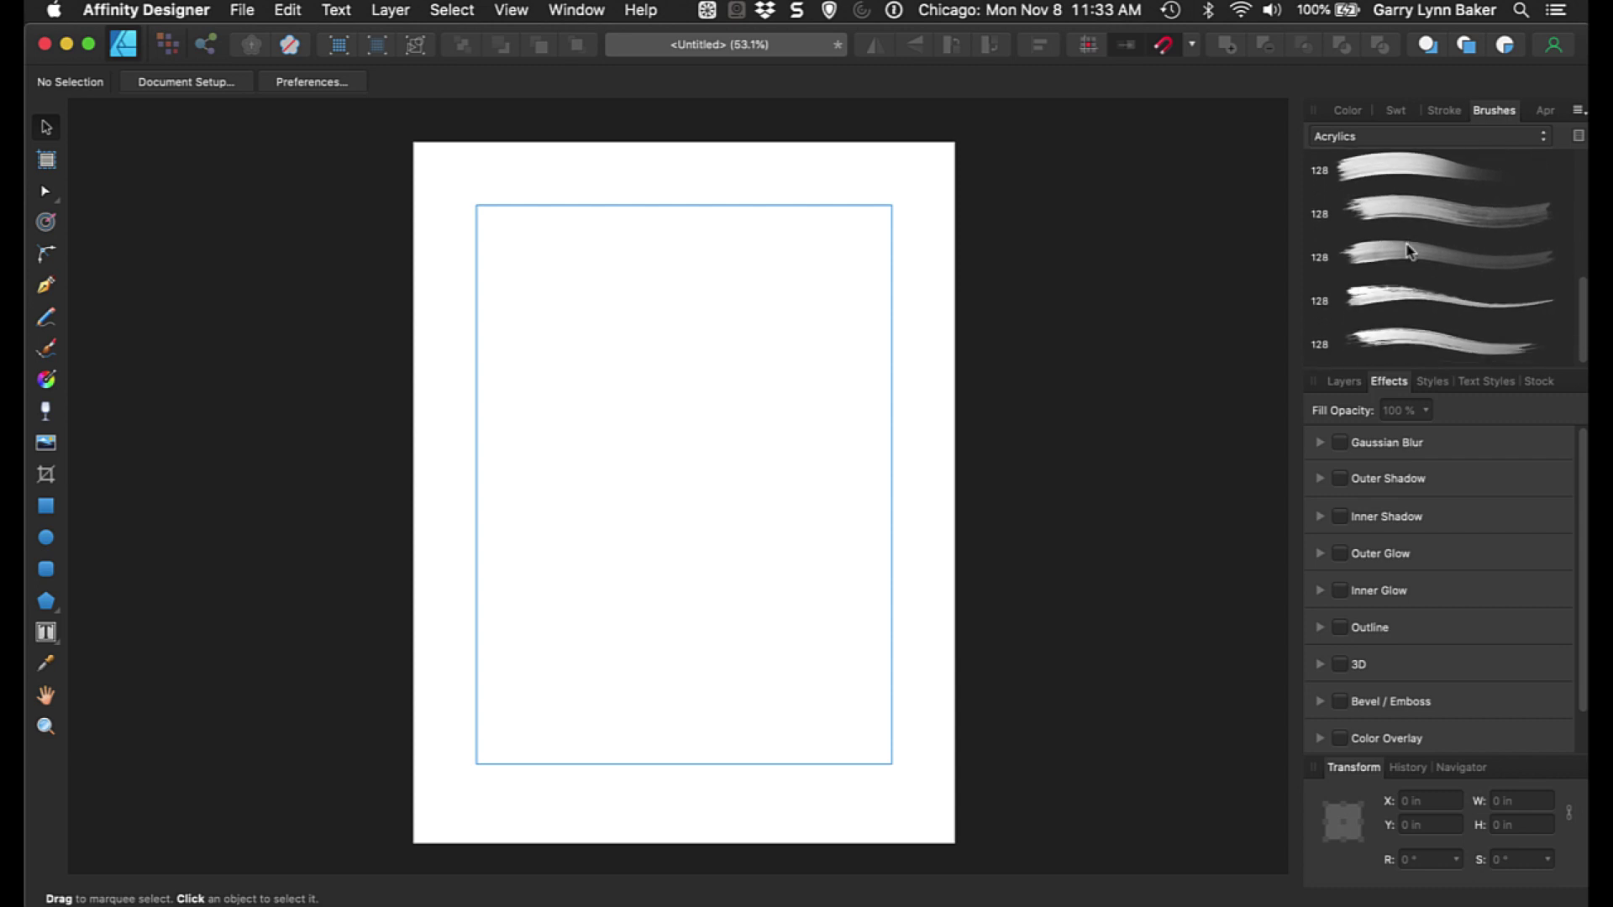
{"action": "left_click", "coordinate": [1531, 139]}
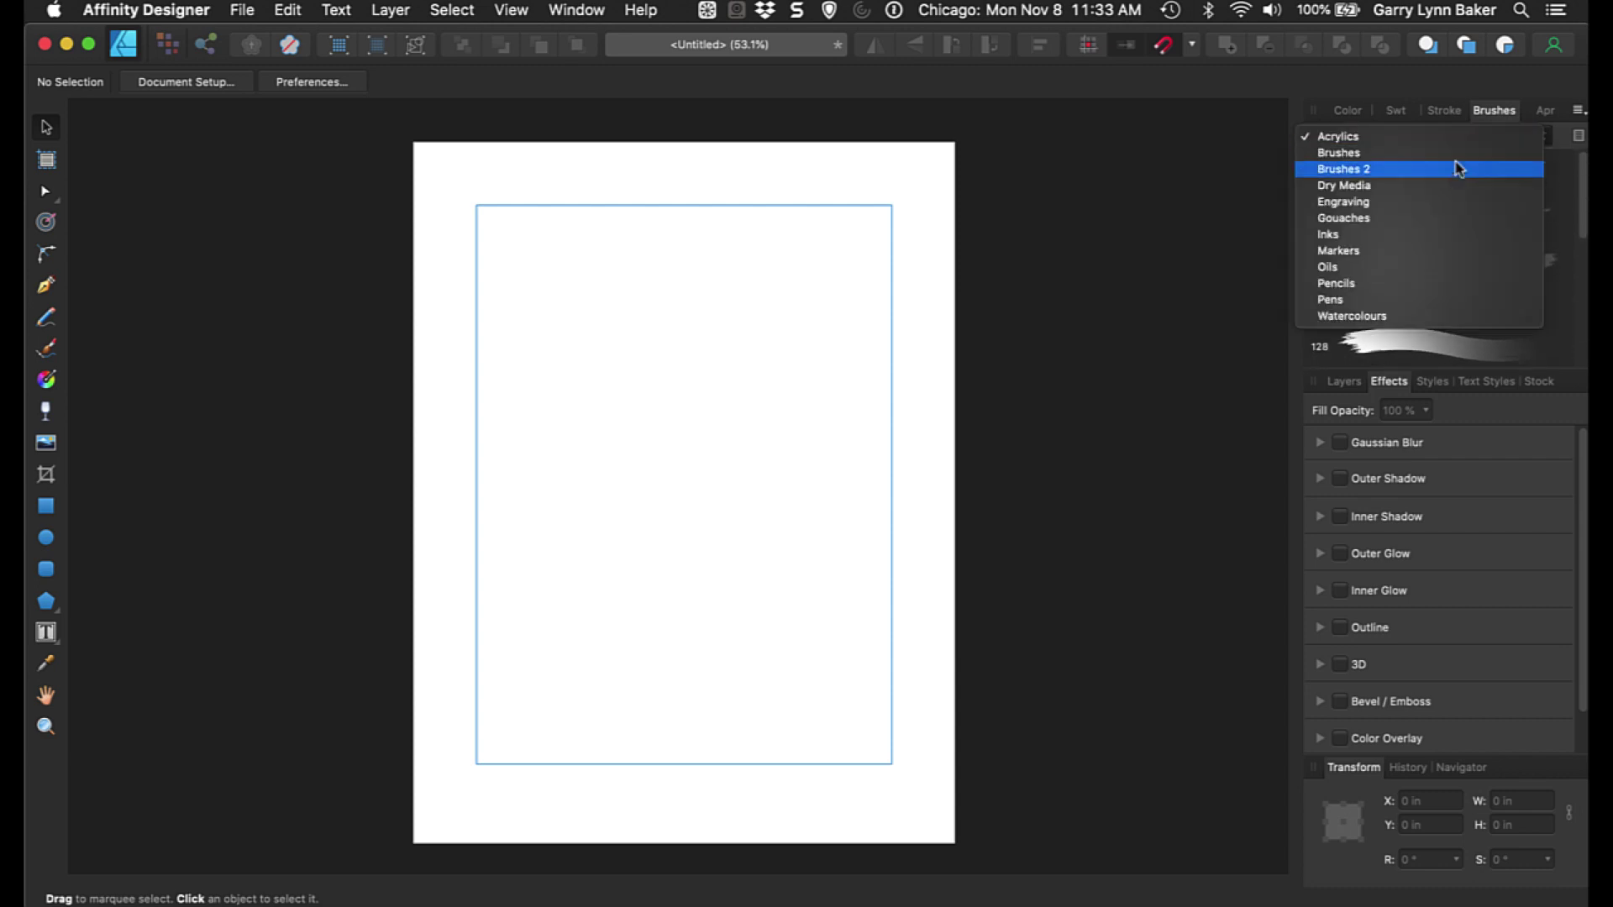
{"action": "left_click", "coordinate": [1390, 154]}
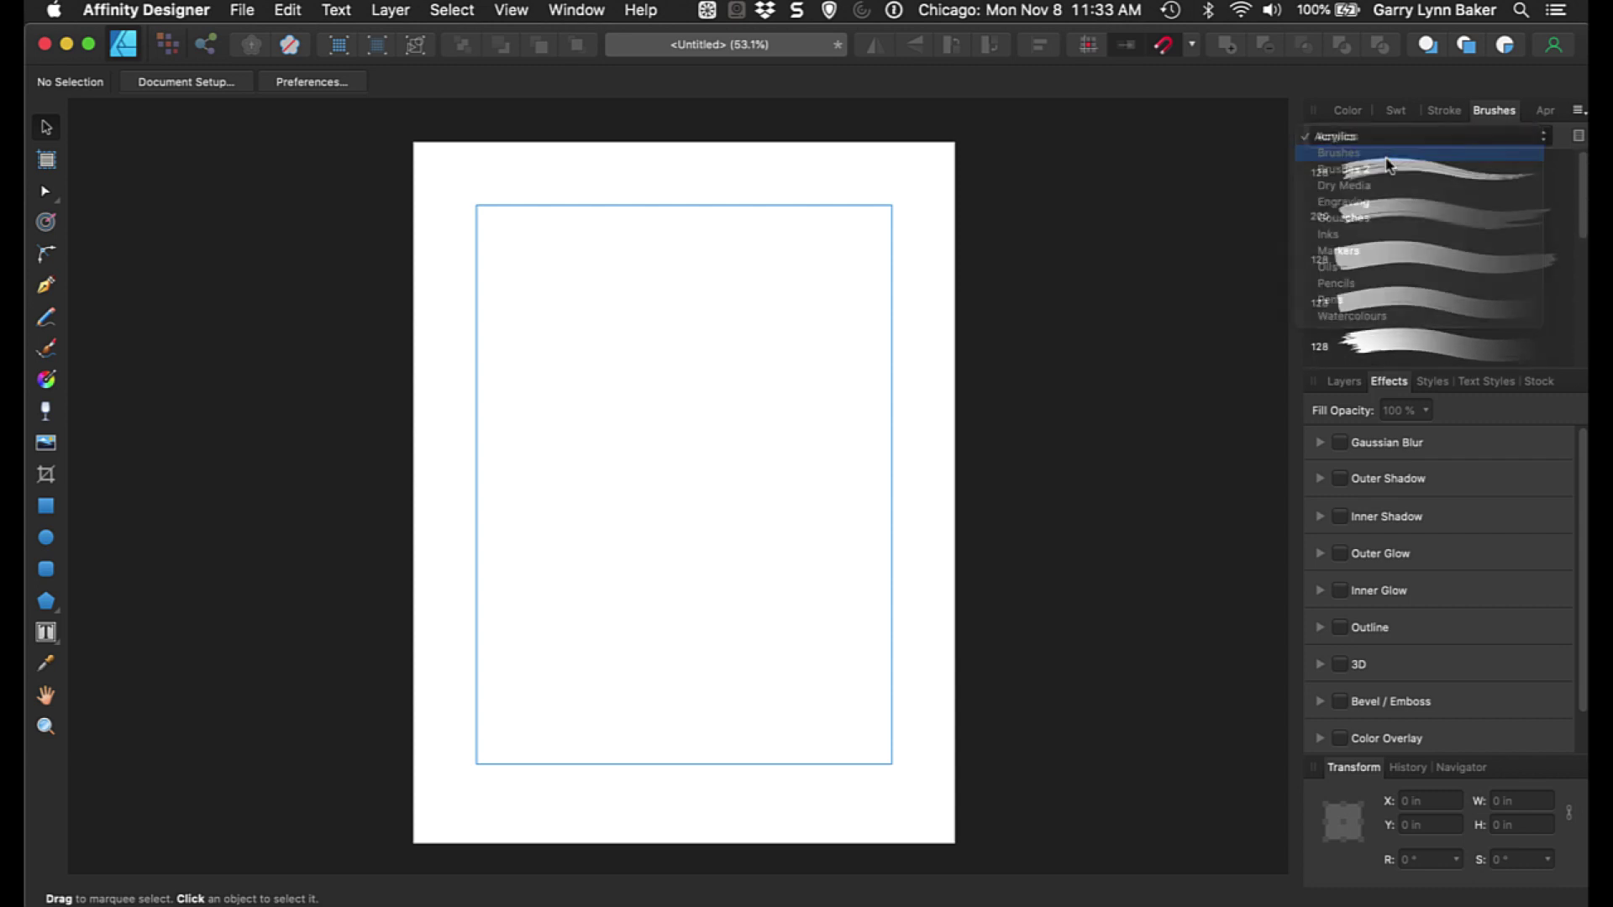
Create a new empty brush category, Brushes 3, and keep it as the current category.
{"action": "left_click", "coordinate": [1578, 111]}
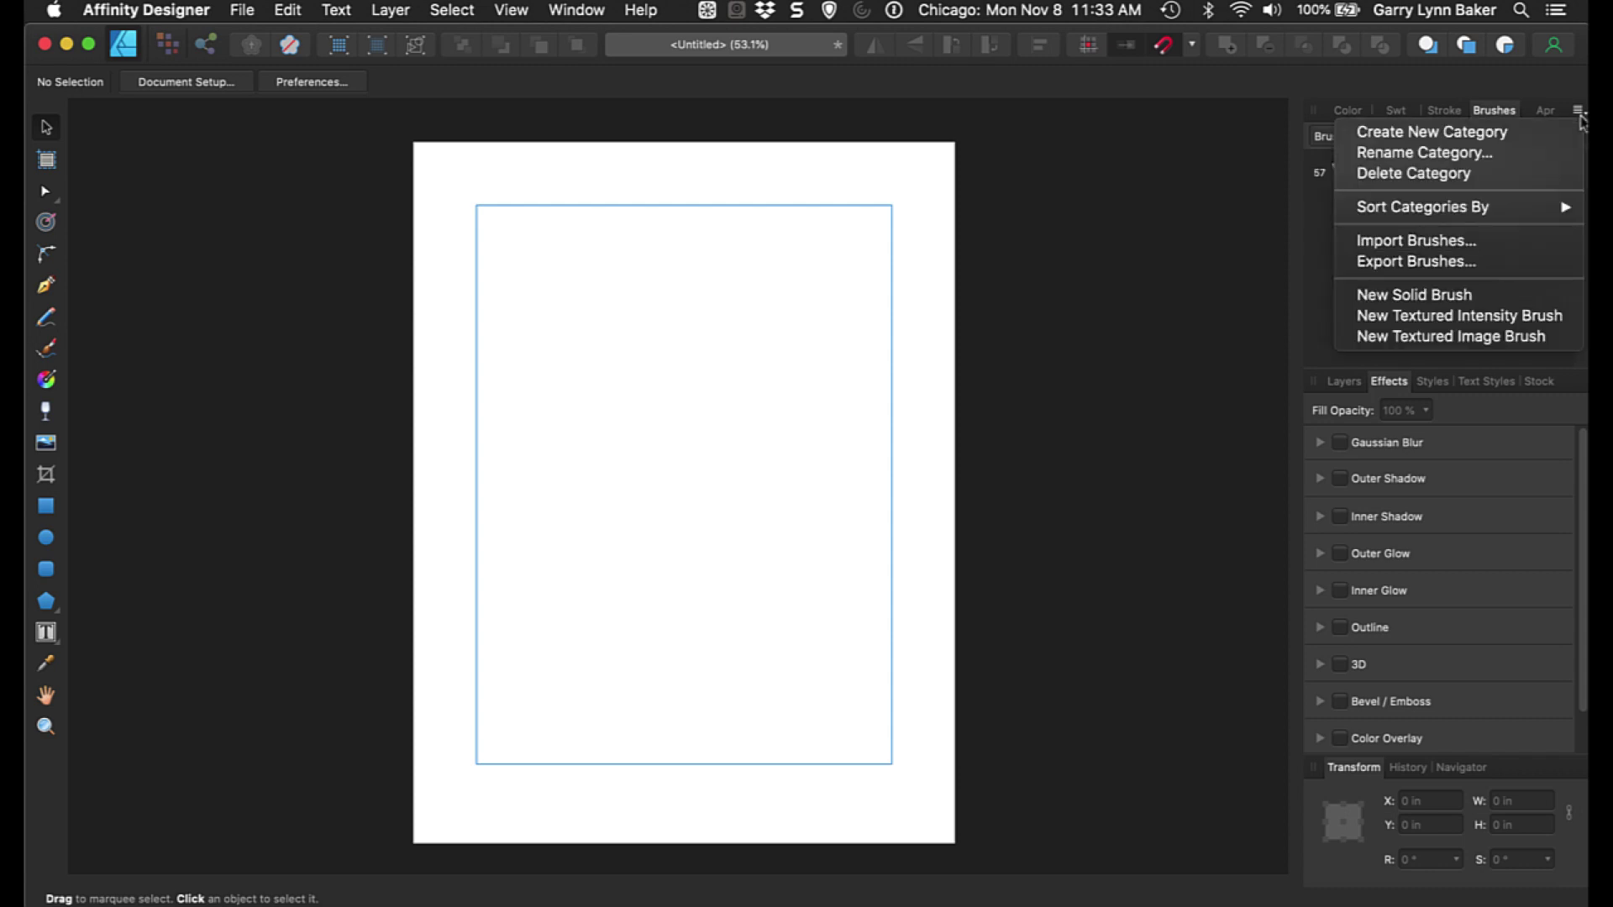
{"action": "left_click", "coordinate": [1503, 137]}
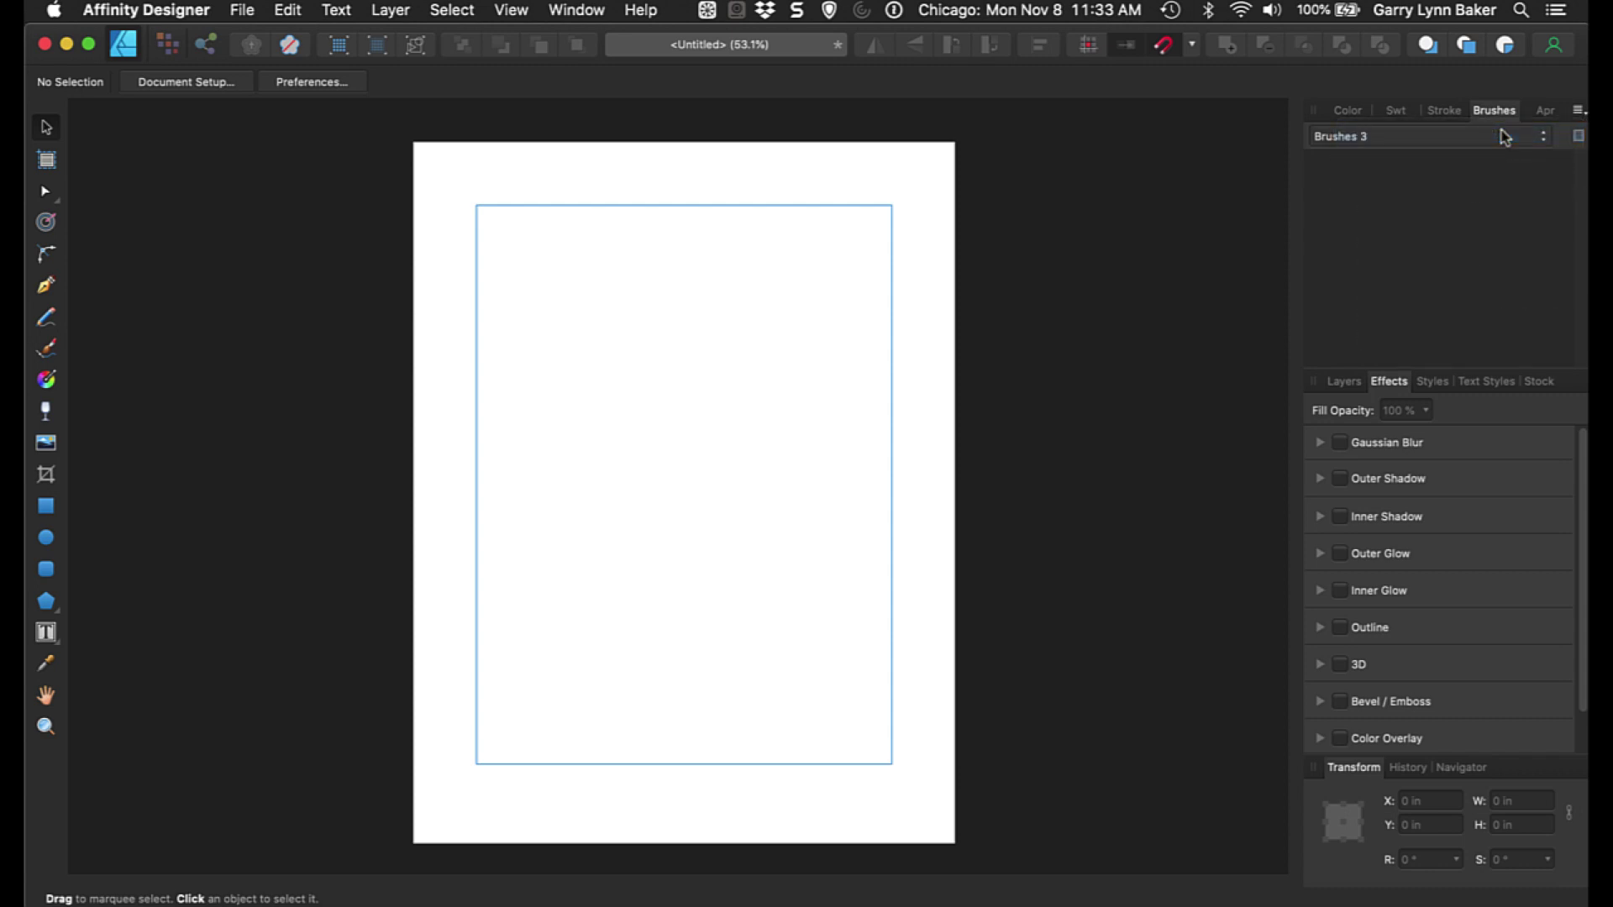
{"action": "left_click", "coordinate": [1404, 137]}
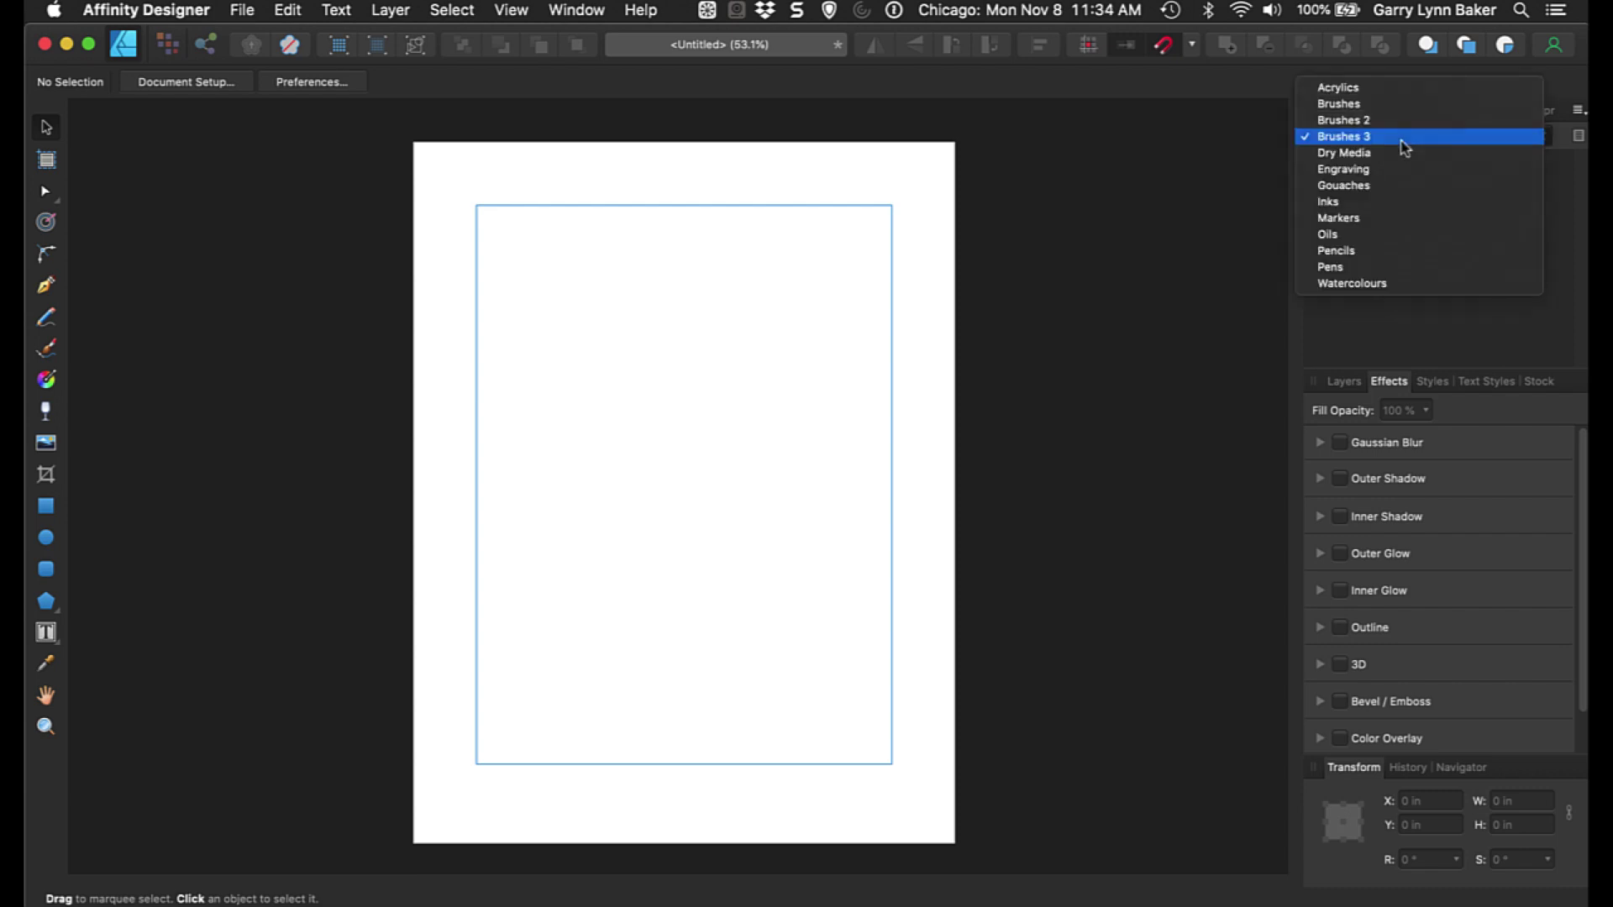
{"action": "left_click", "coordinate": [1404, 137]}
{"action": "left_click", "coordinate": [1579, 114]}
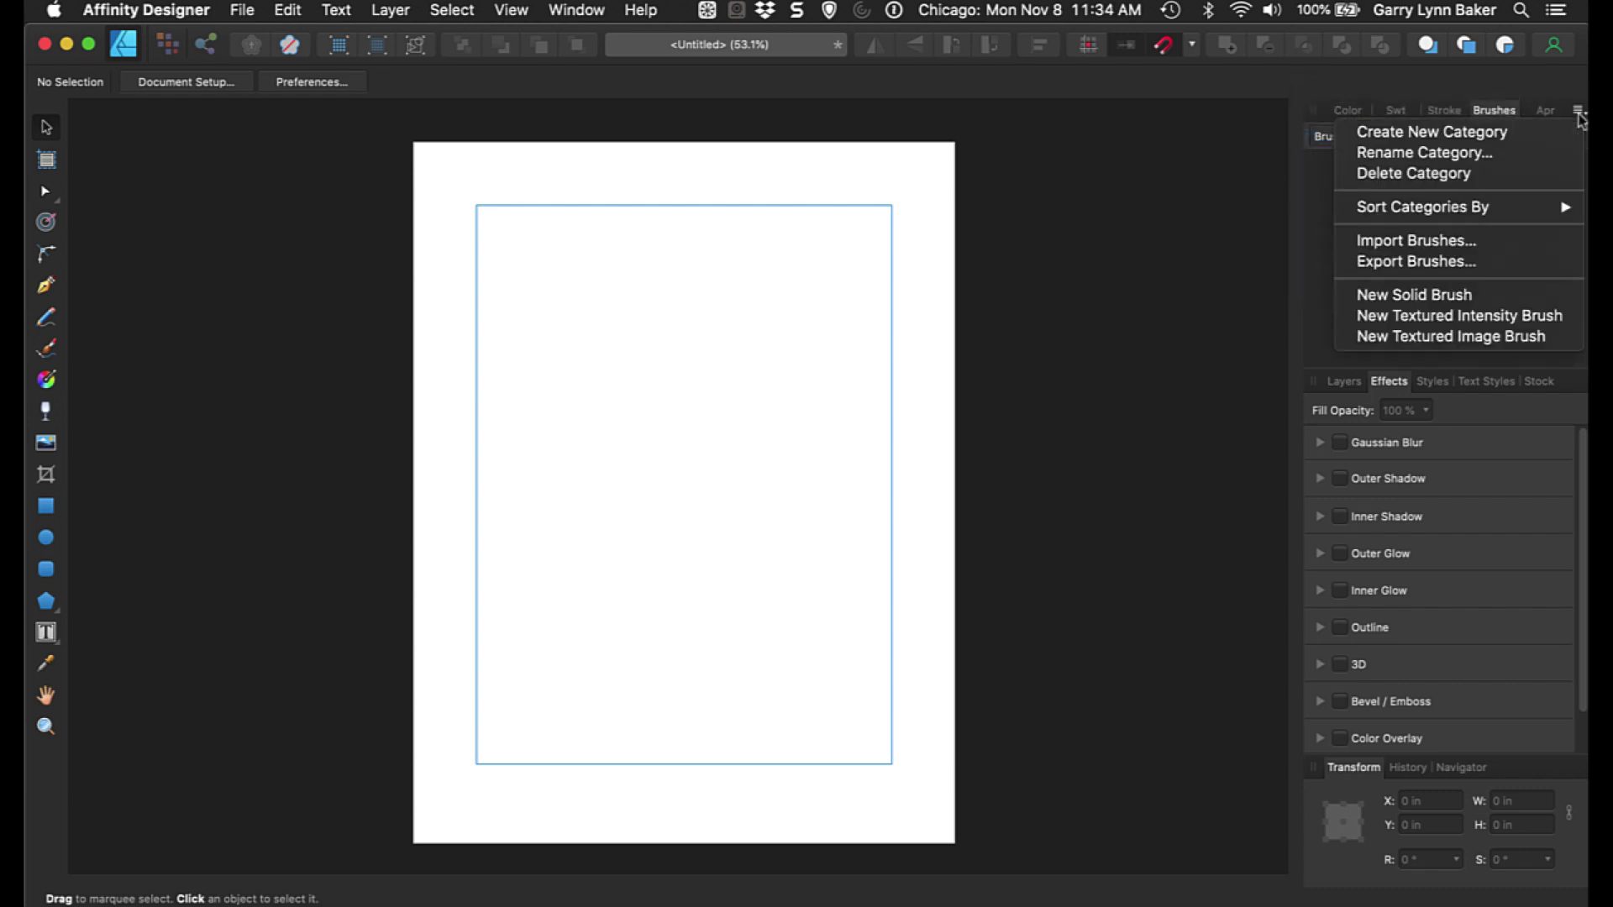
Rename the Brushes 3 category to 'Brushes for Publsiher Report'.
{"action": "left_click", "coordinate": [1517, 157]}
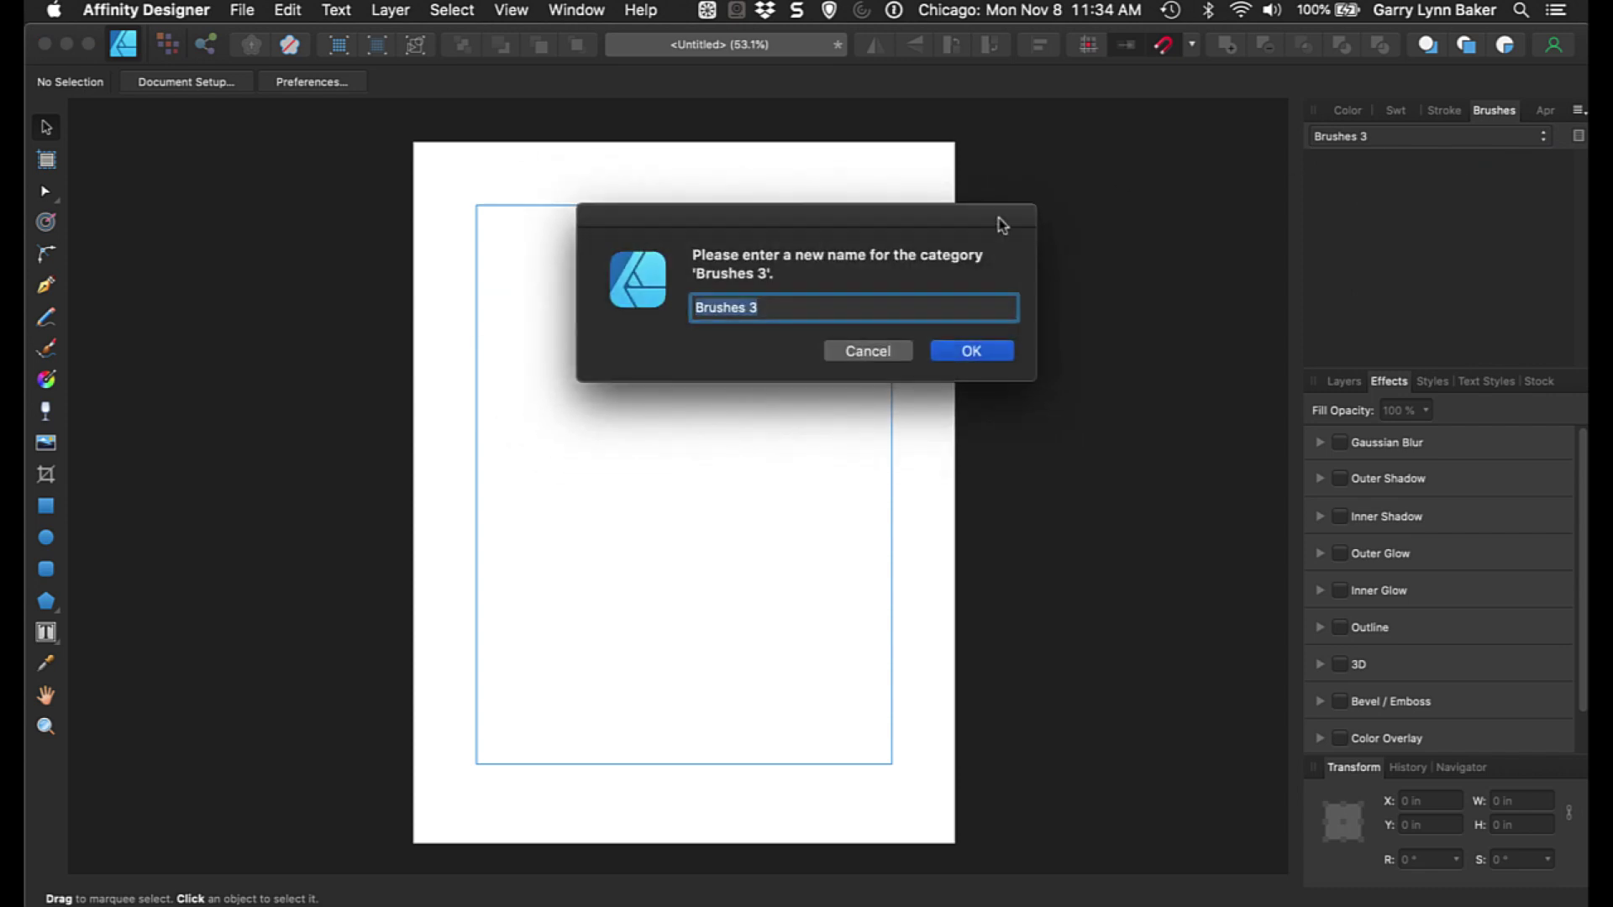
{"action": "left_click", "coordinate": [778, 304]}
{"action": "key", "text": "BackSpace"}
{"action": "type", "text": "for Publsiher Report"}
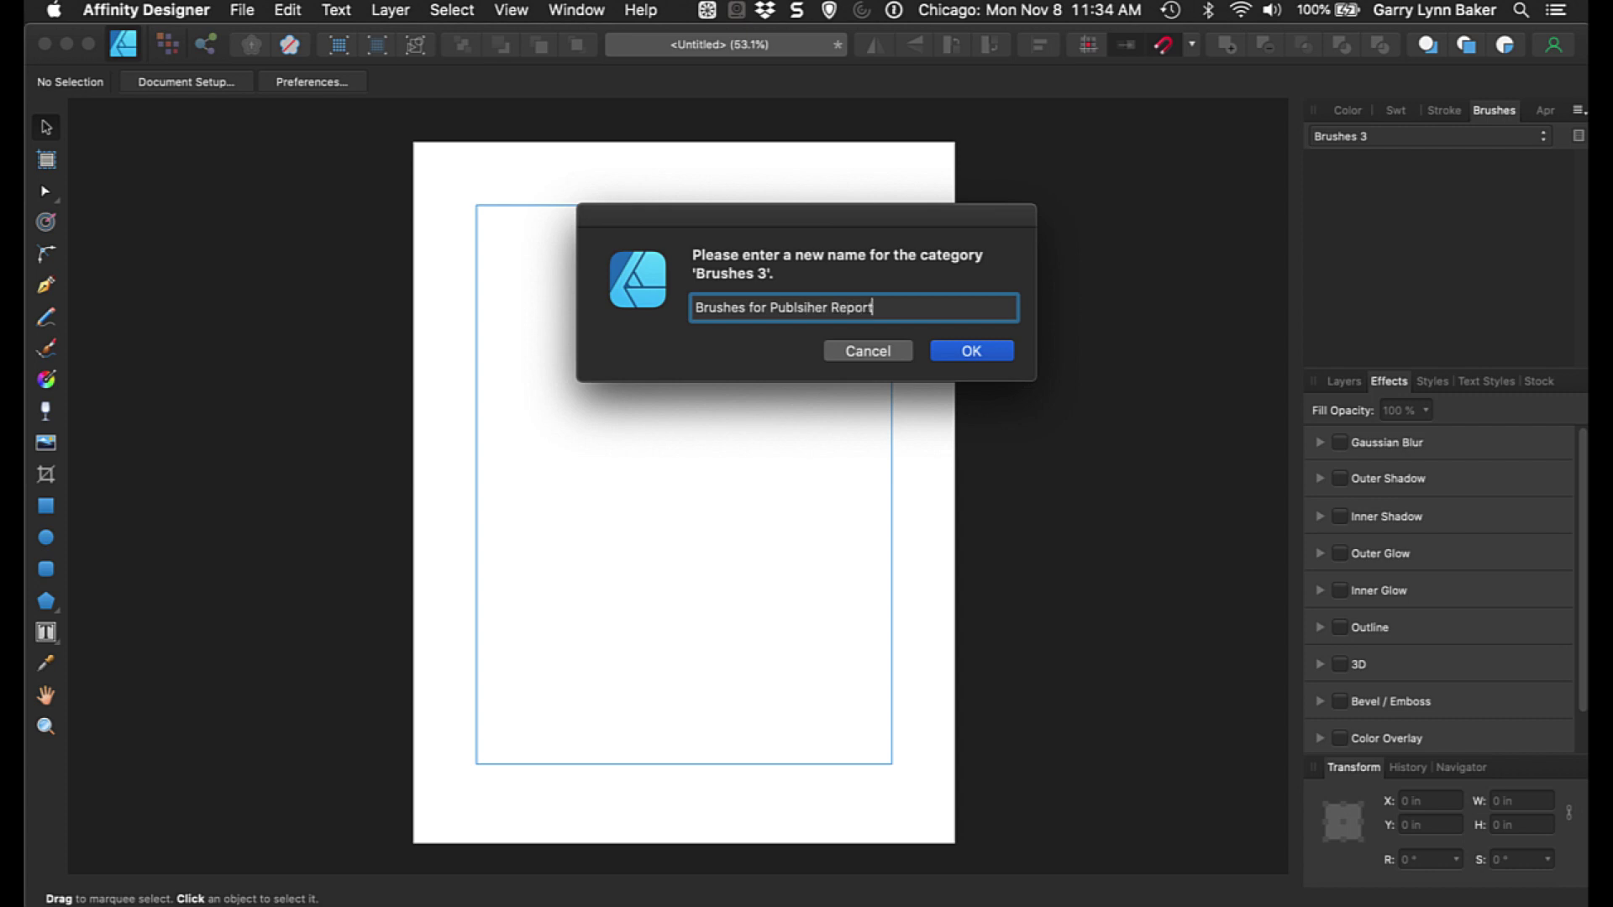
{"action": "left_click", "coordinate": [974, 351]}
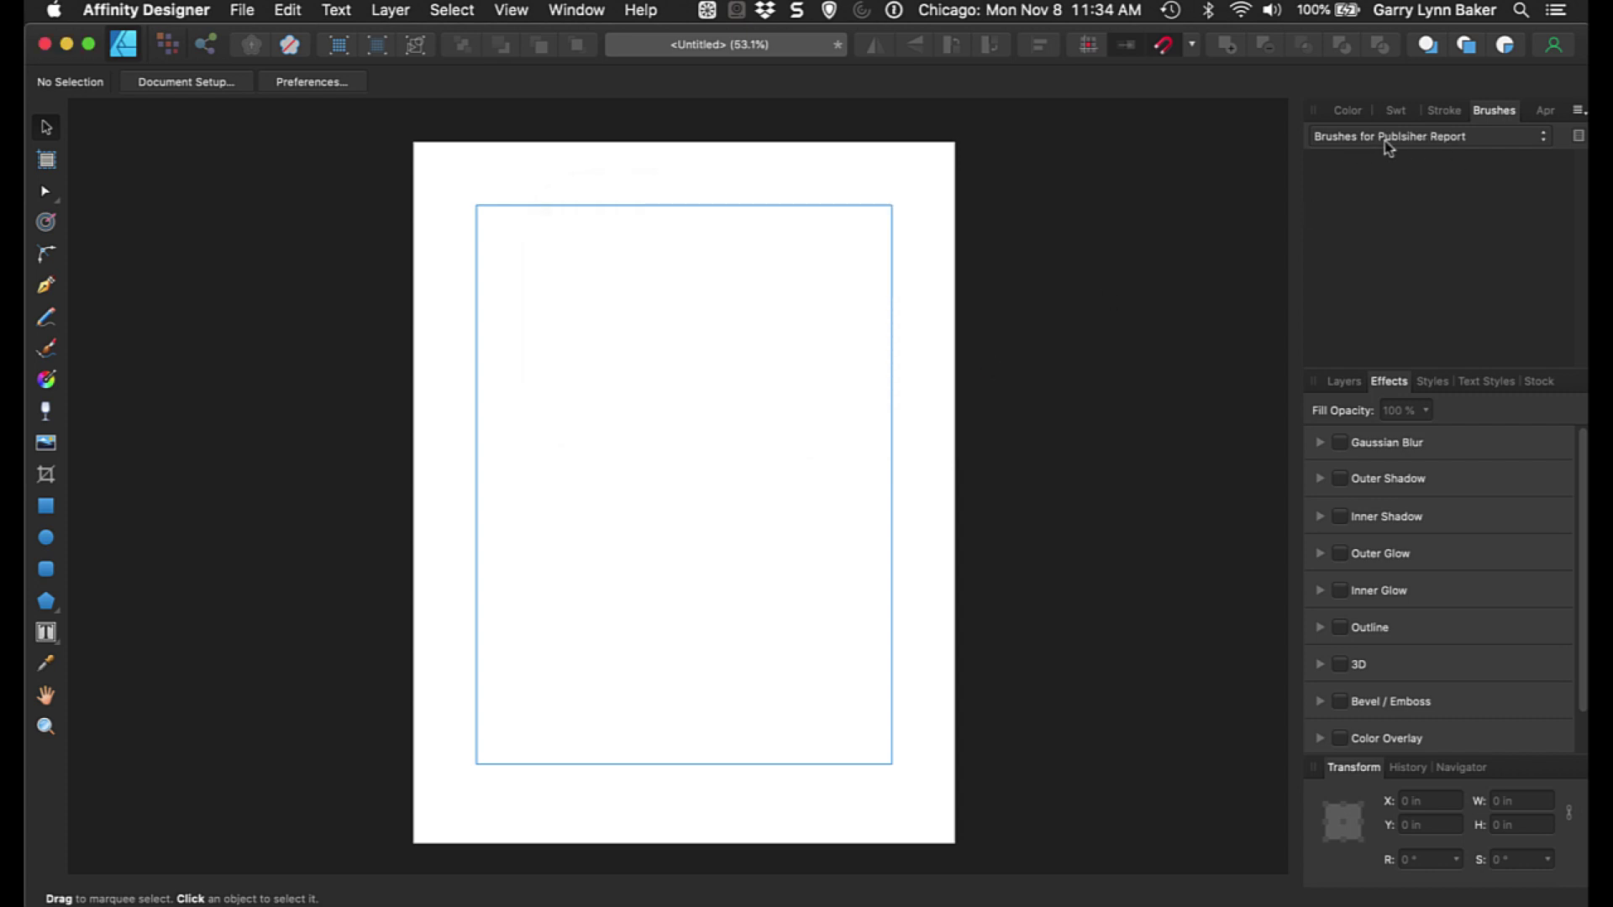
{"action": "left_click", "coordinate": [1580, 113]}
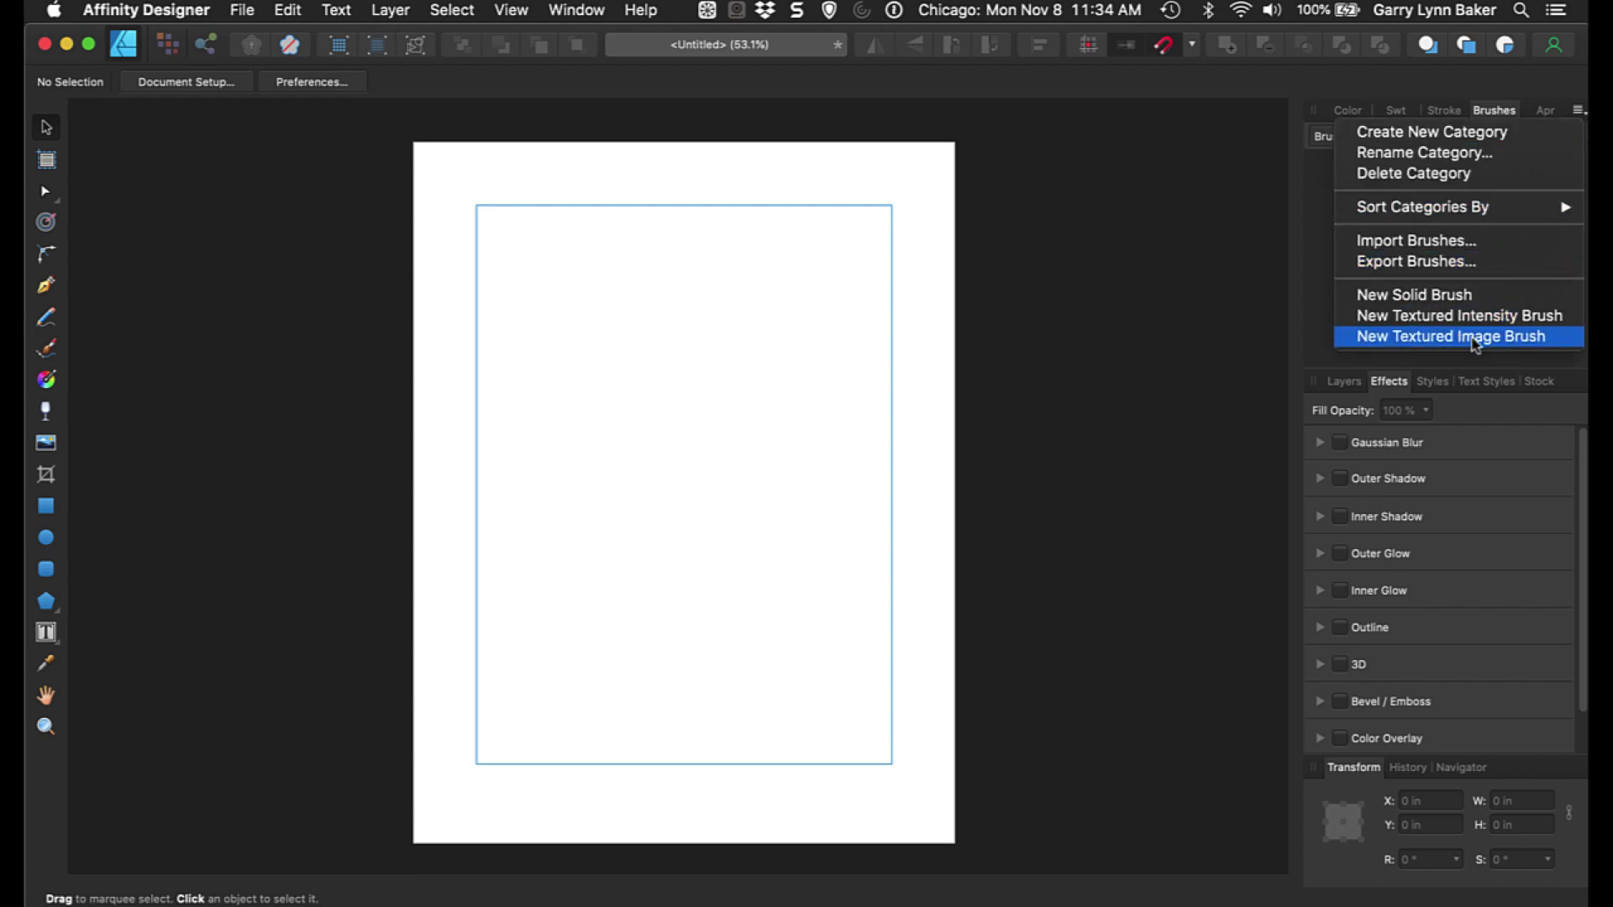
{"action": "left_click", "coordinate": [656, 361]}
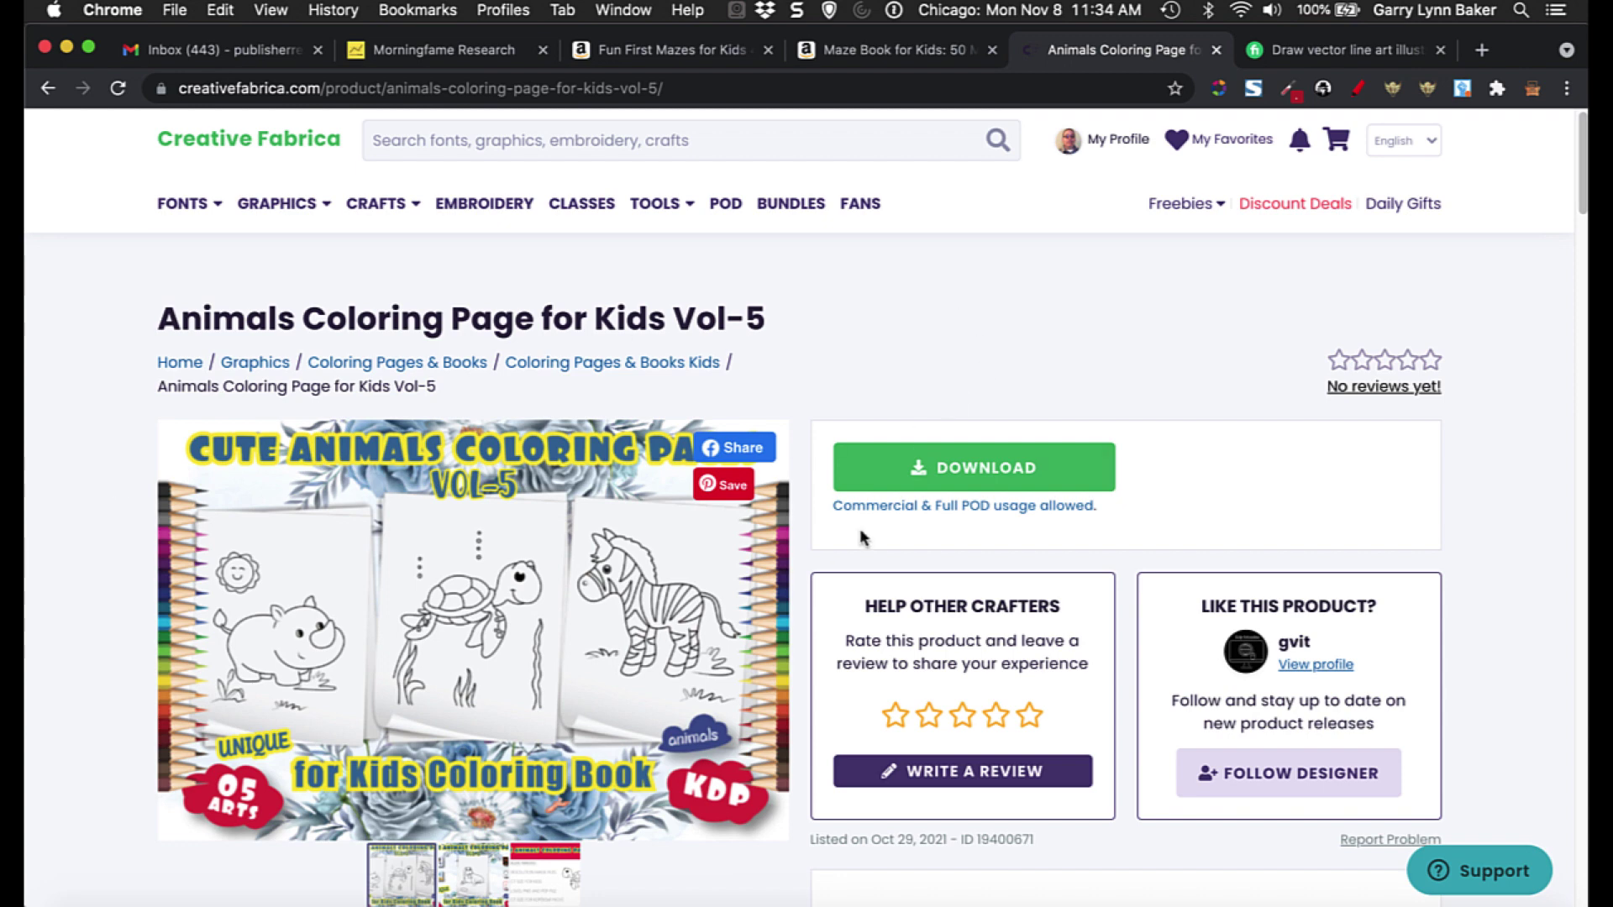
Check the listing's file formats, highlighting the 'PDF, Editable AI File' line, then go to Finder.
{"action": "scroll", "coordinate": [819, 645], "scroll_direction": "down", "scroll_amount": 2}
{"action": "scroll", "coordinate": [819, 645], "scroll_direction": "down", "scroll_amount": 8}
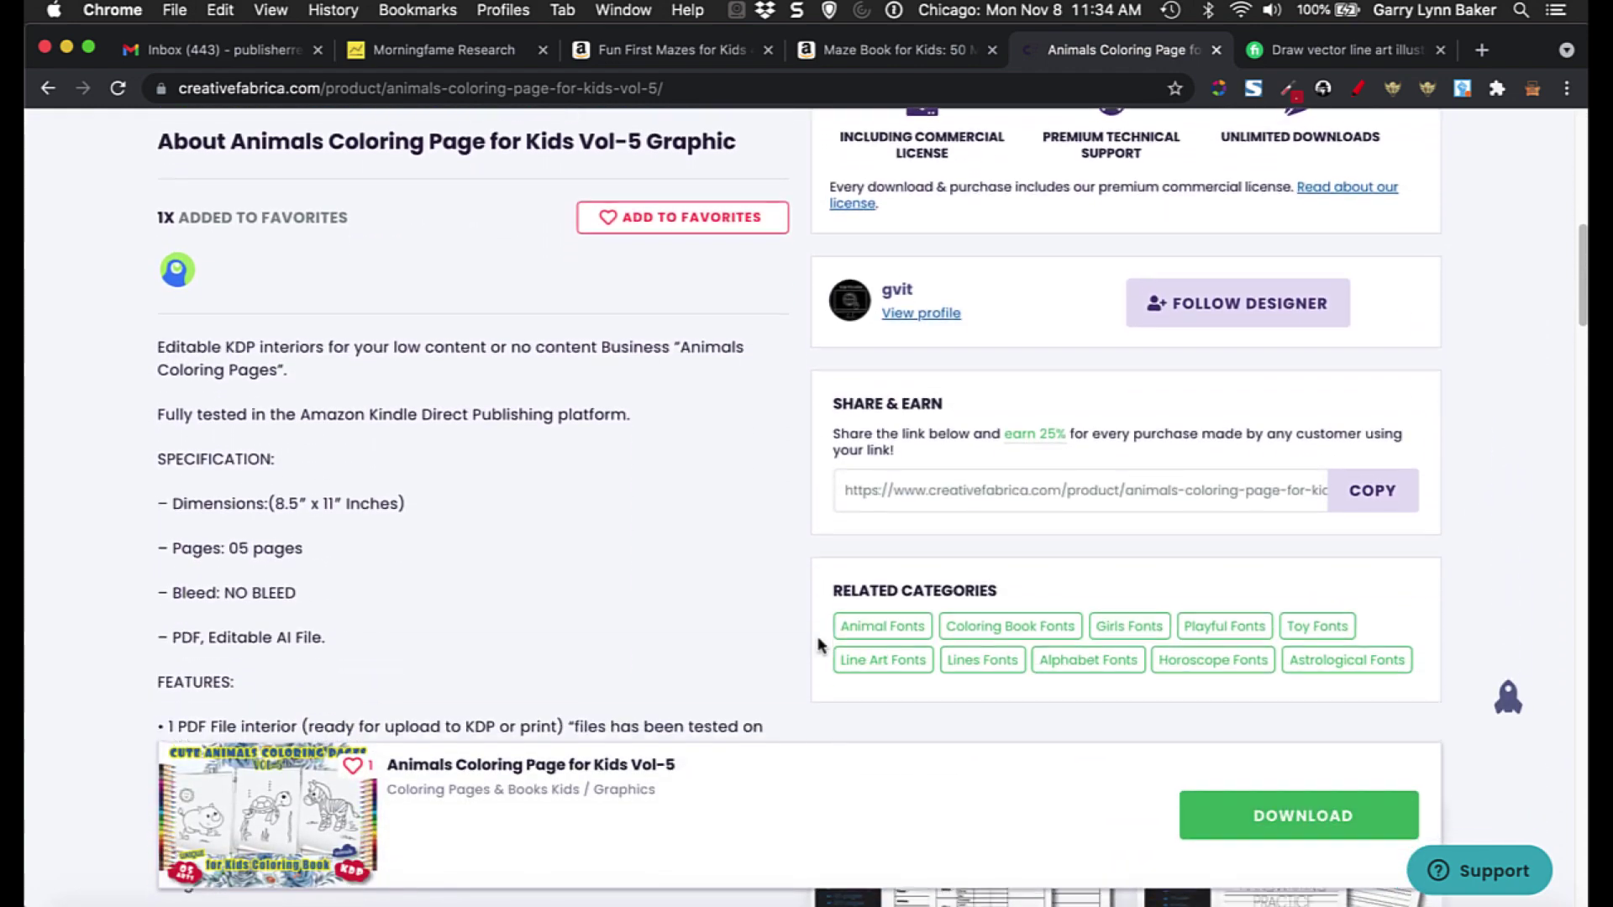
{"action": "scroll", "coordinate": [819, 645], "scroll_direction": "down", "scroll_amount": 1}
{"action": "triple_click", "coordinate": [340, 592]}
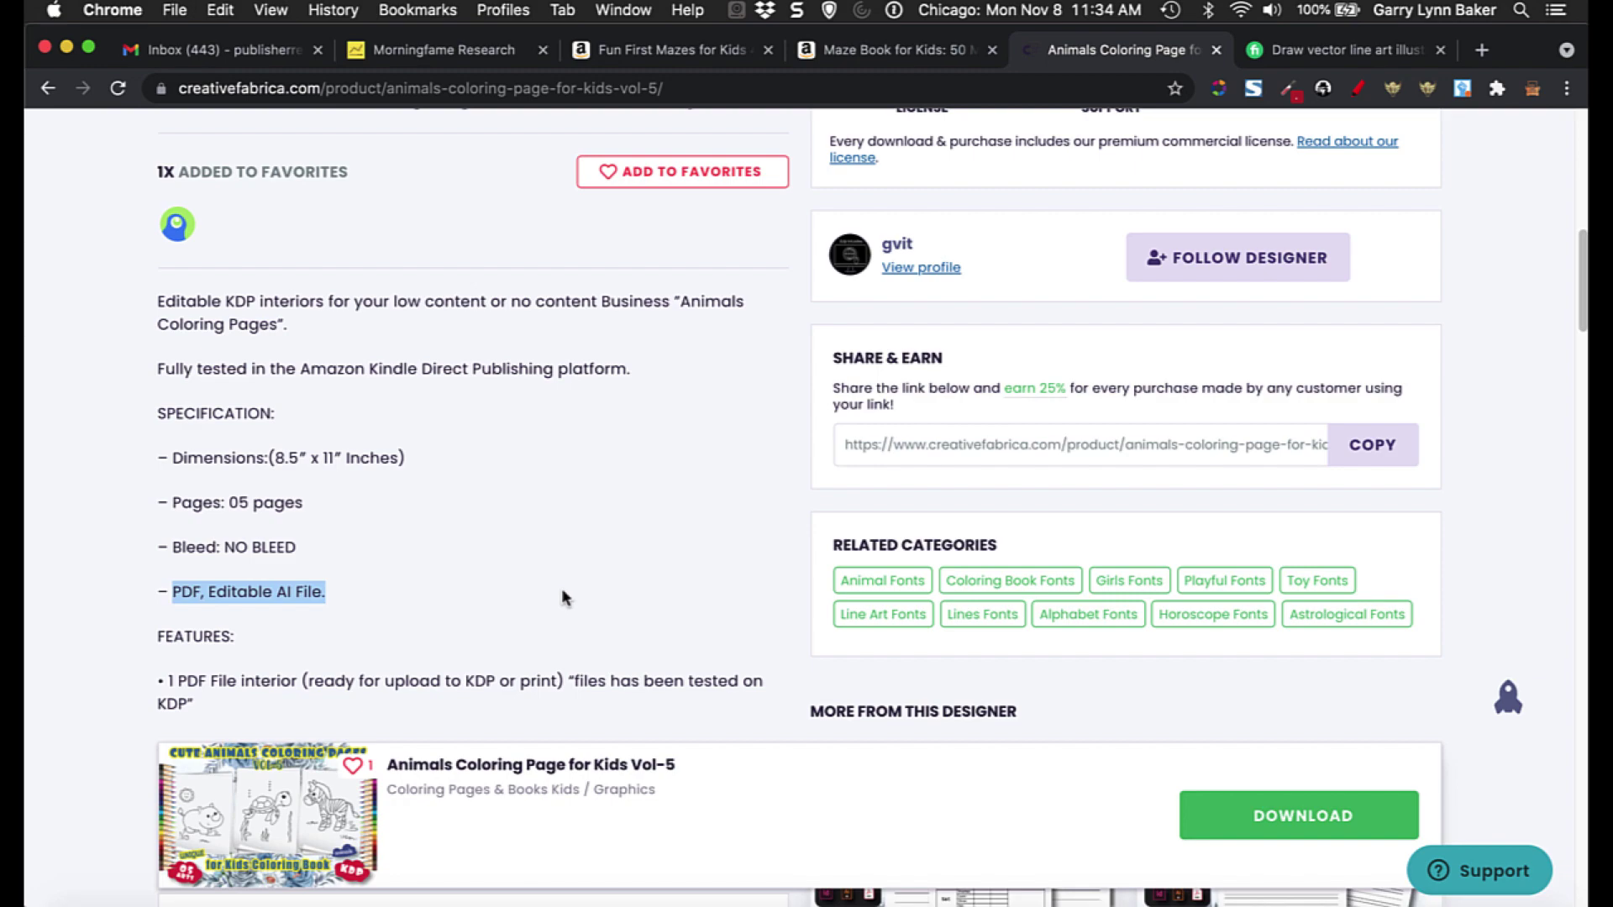
{"action": "scroll", "coordinate": [562, 592], "scroll_direction": "up", "scroll_amount": 5}
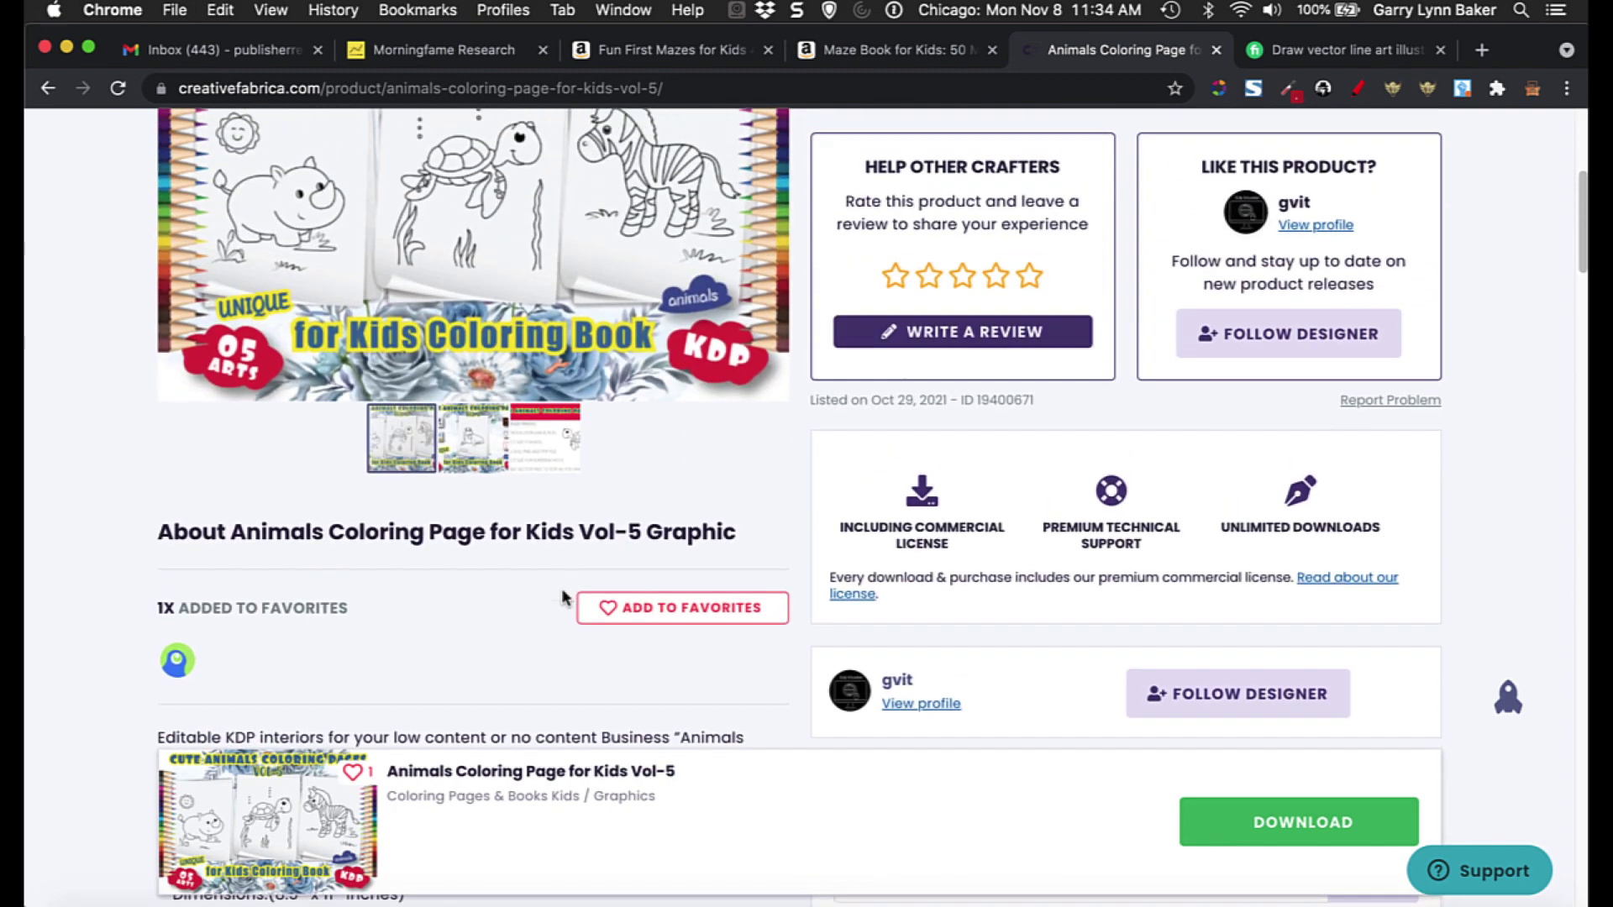
{"action": "scroll", "coordinate": [561, 597], "scroll_direction": "up", "scroll_amount": 5}
{"action": "key", "text": "super+Tab"}
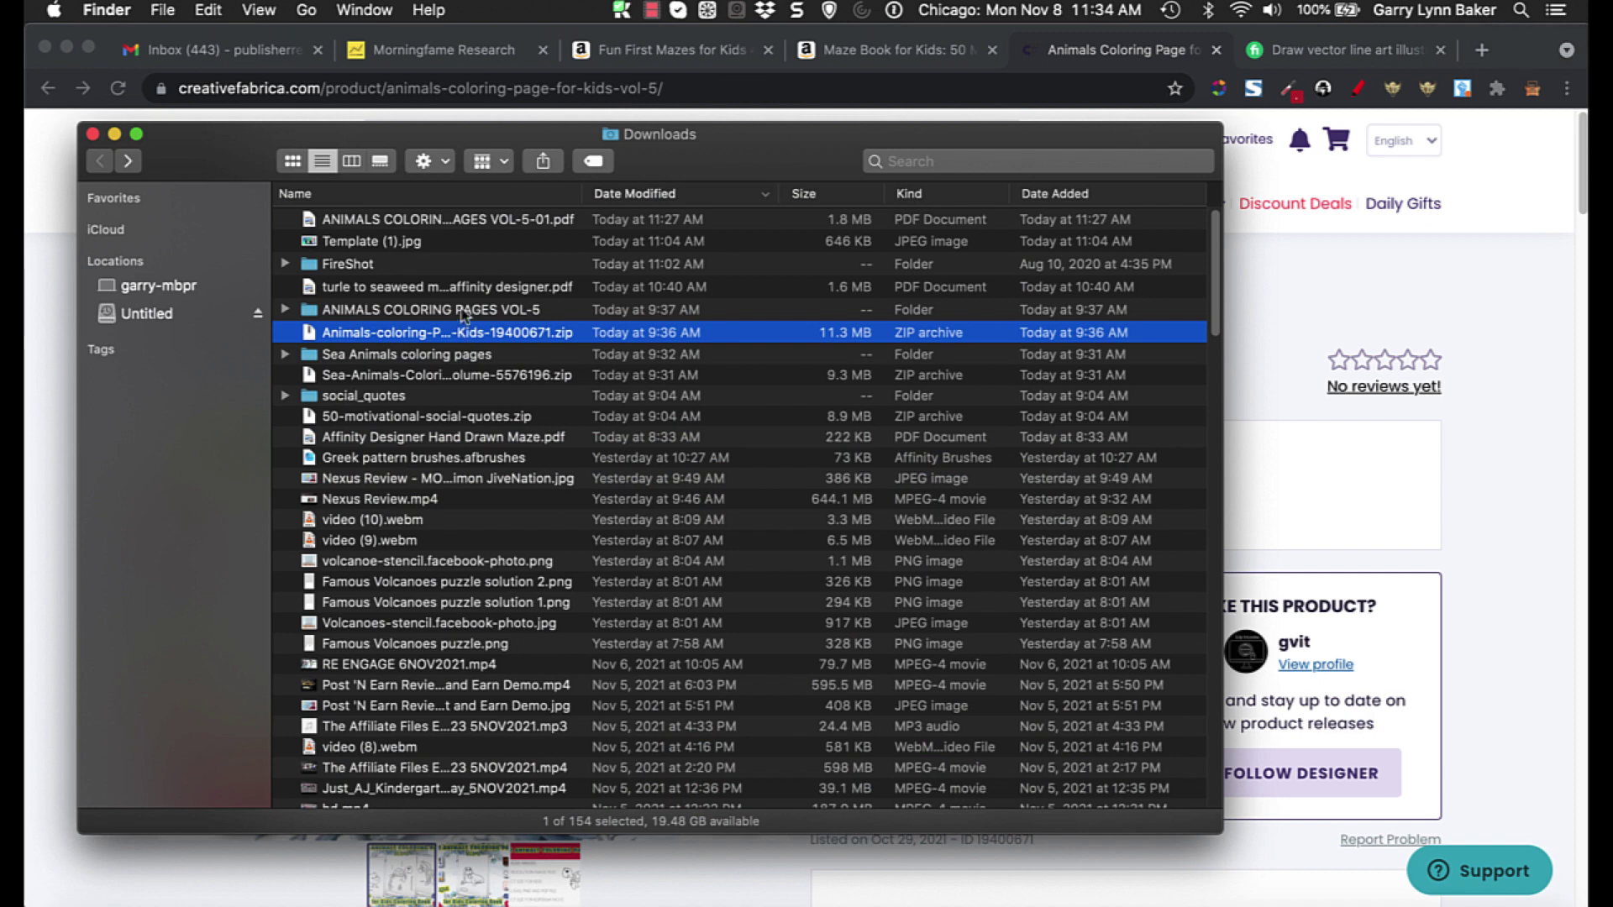
Open the ANIMALS COLORING PAGES VOL-5 folder in Downloads.
{"action": "left_click", "coordinate": [463, 315]}
{"action": "double_click", "coordinate": [463, 312]}
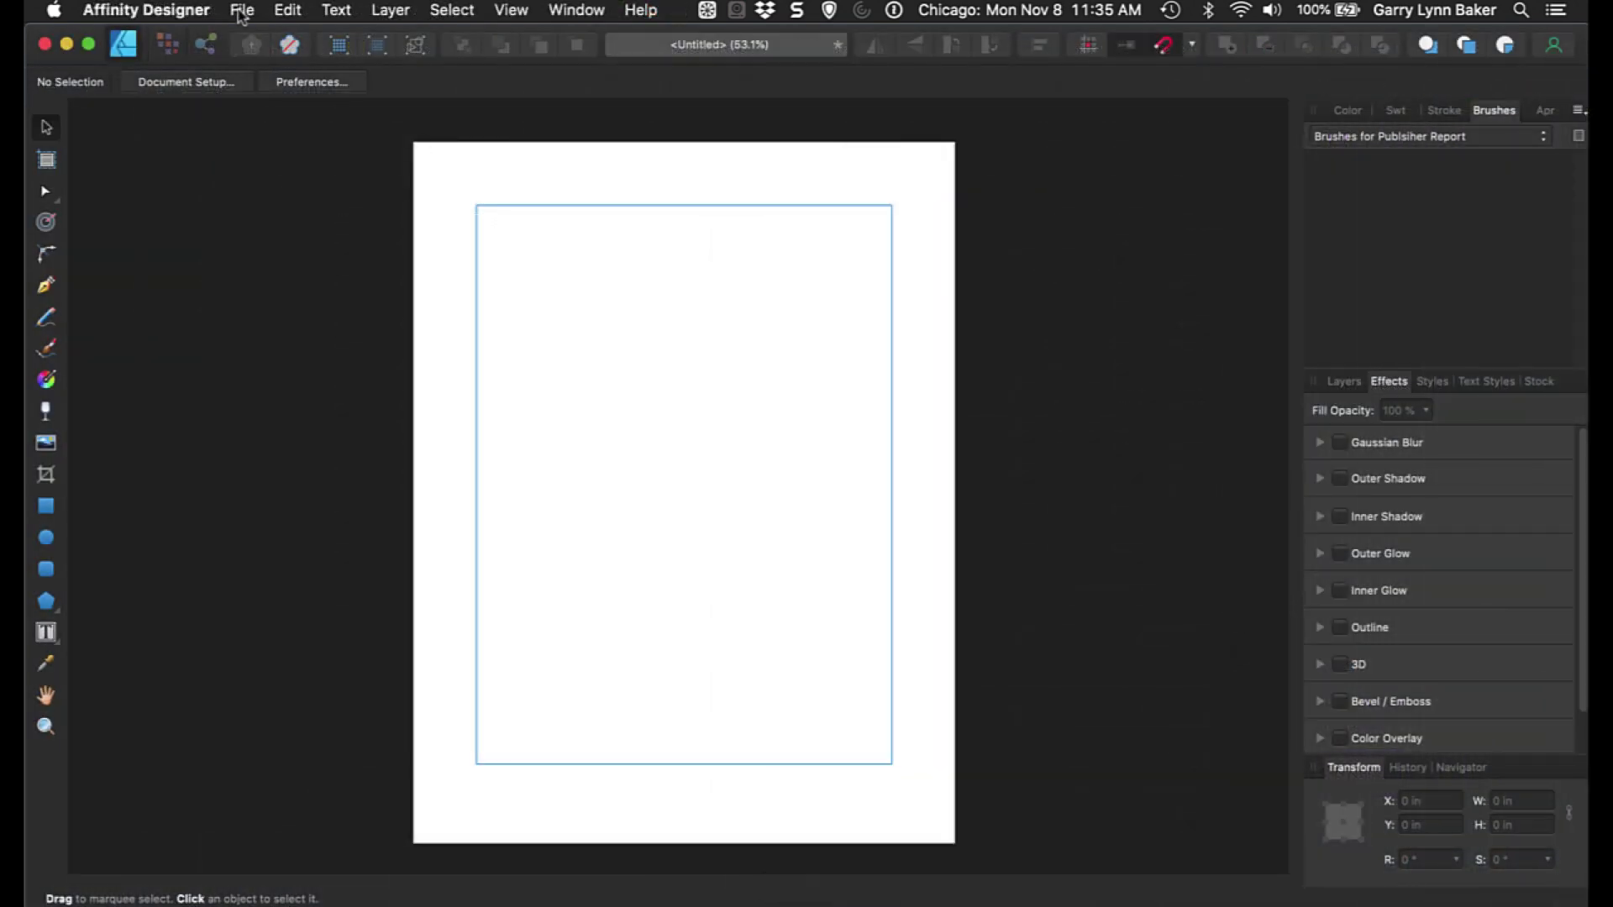
Open ANIMALS COLORING PAGES VOL-5-01.eps through File > Open.
{"action": "left_click", "coordinate": [242, 11]}
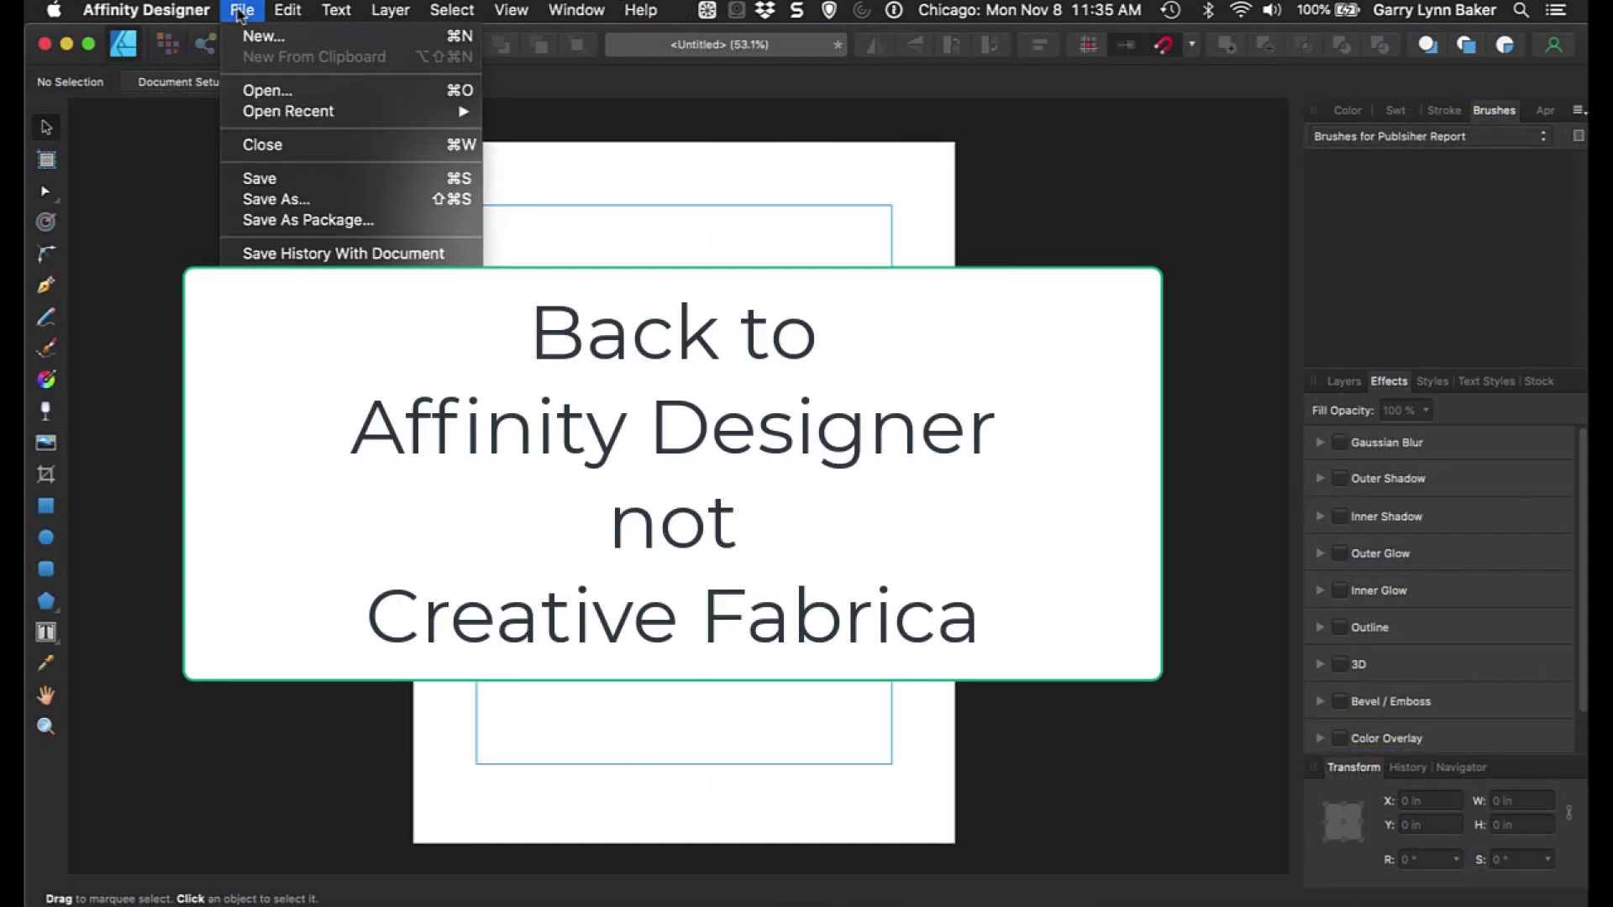
{"action": "left_click", "coordinate": [265, 91]}
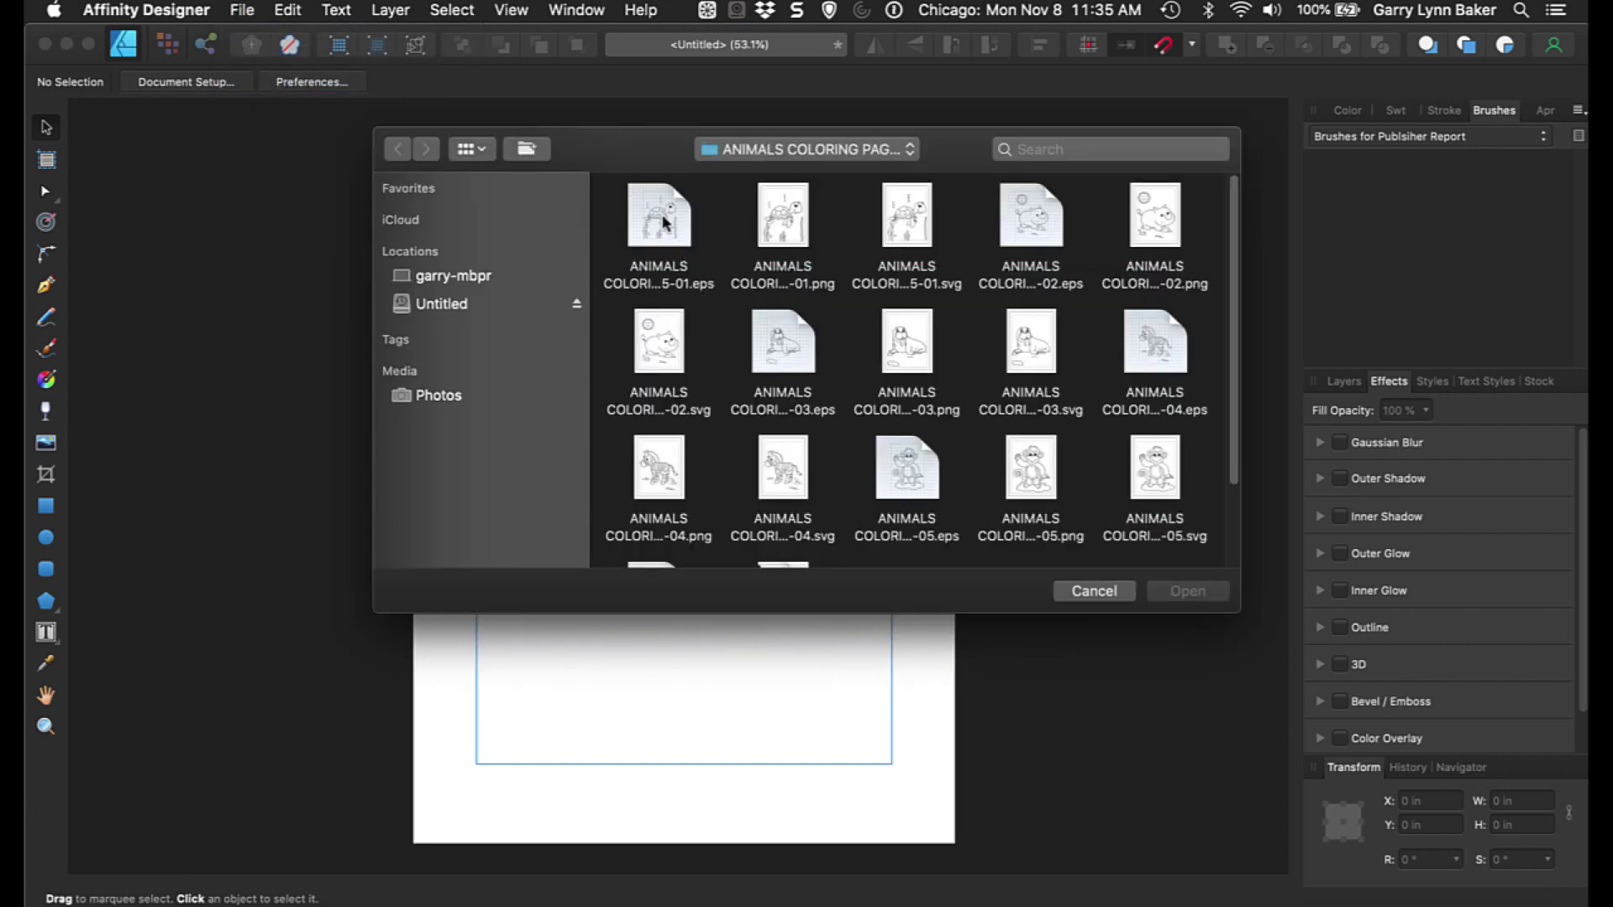
{"action": "double_click", "coordinate": [663, 223]}
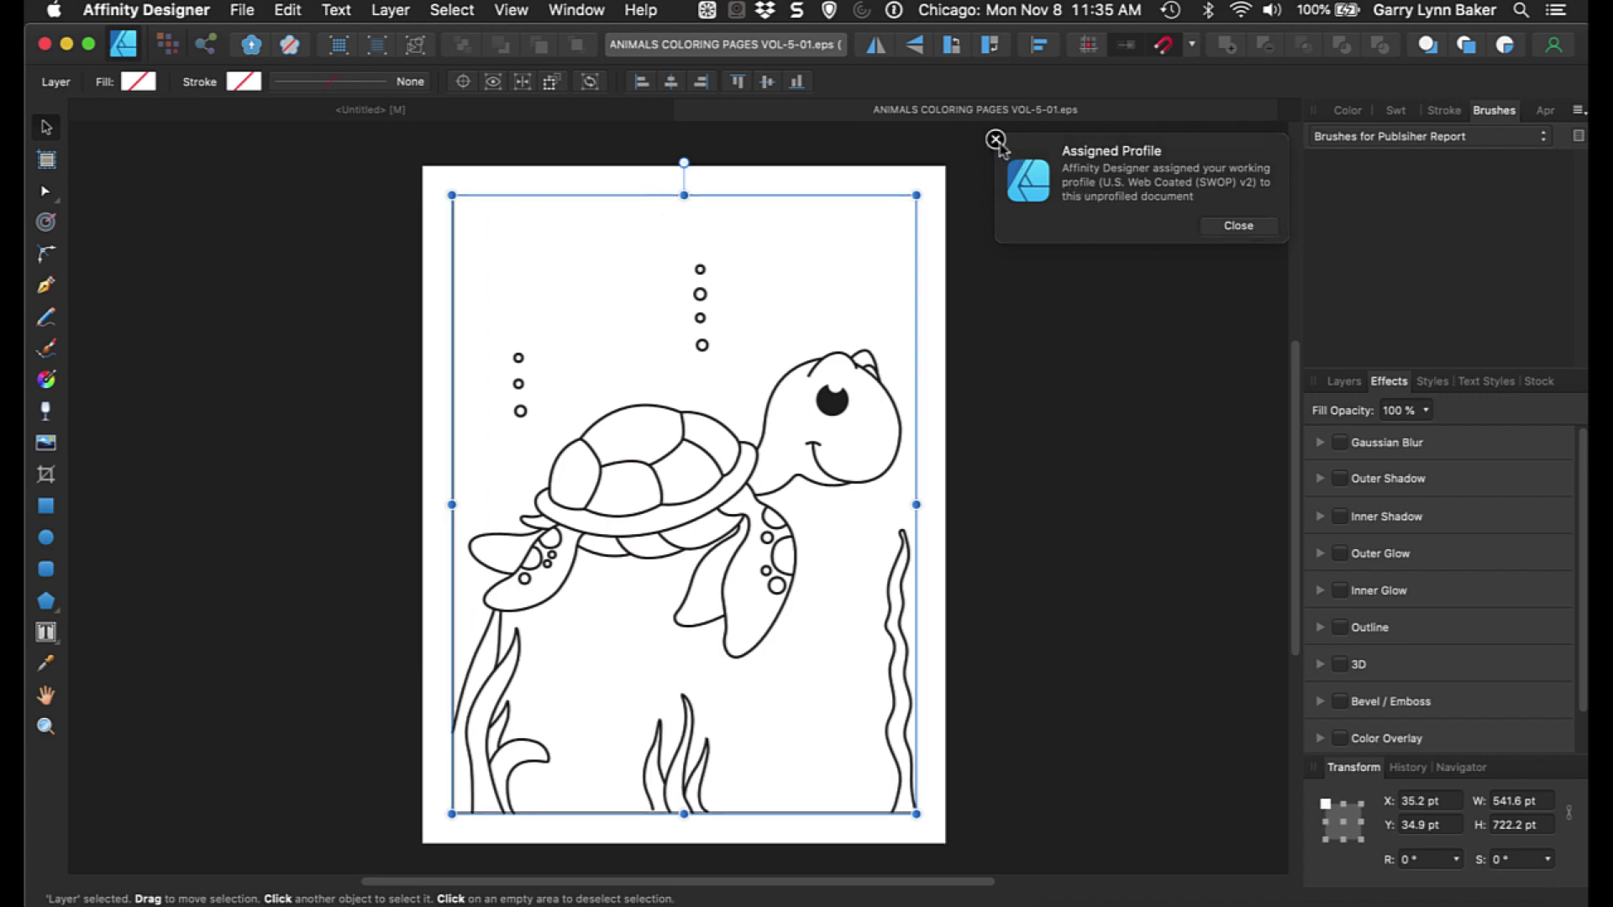
Dismiss the colour profile notice and delete one seaweed strand.
{"action": "left_click", "coordinate": [1233, 226]}
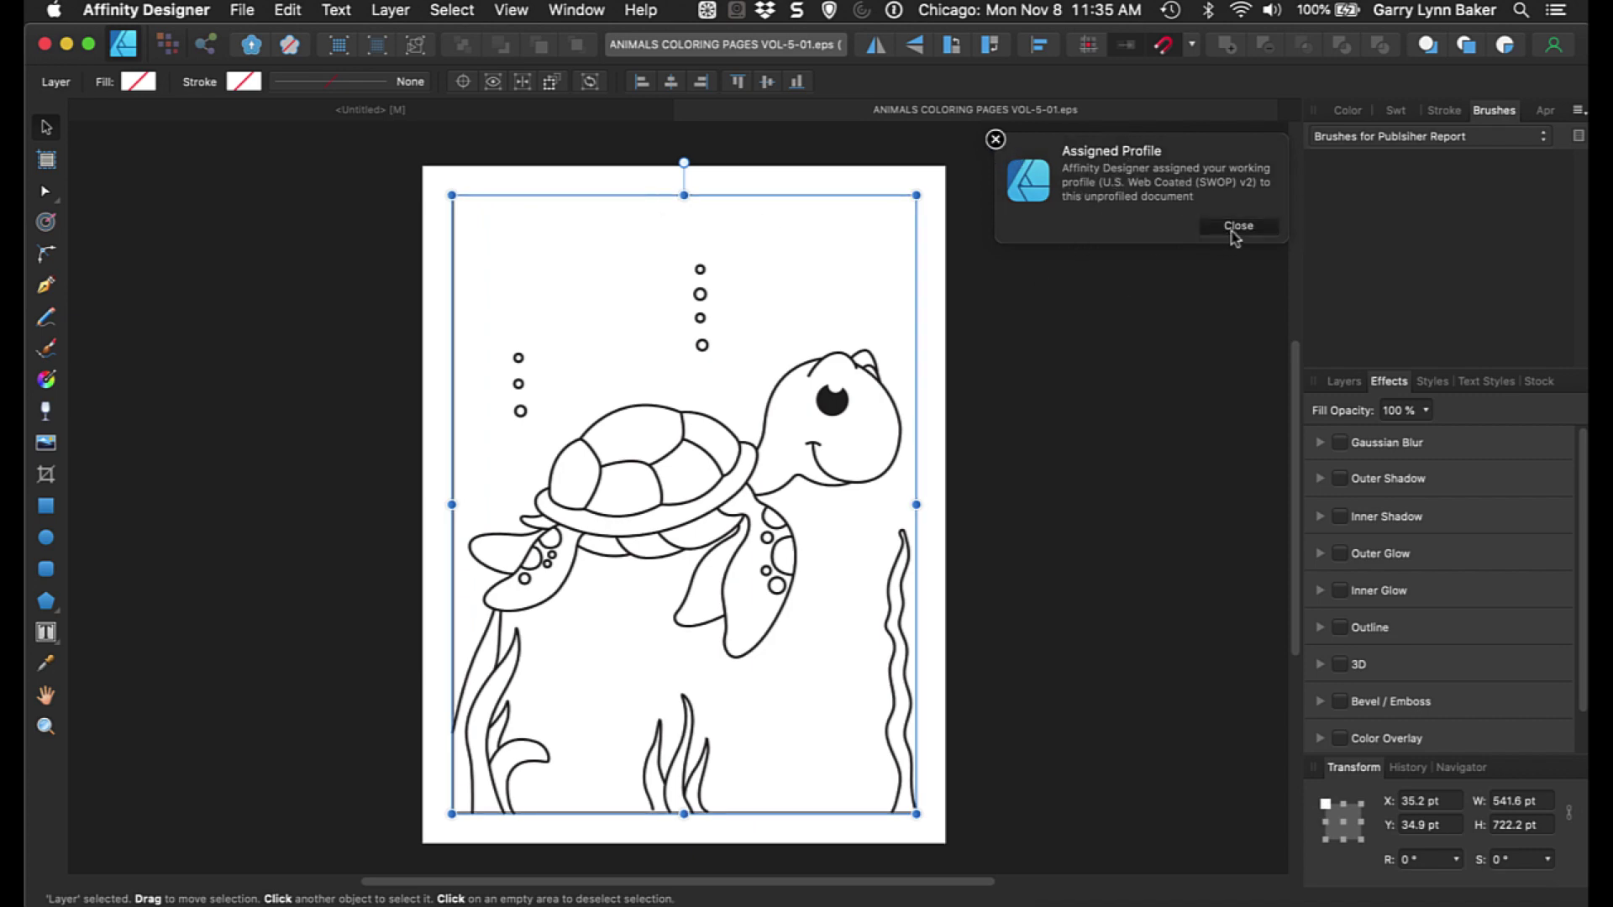
{"action": "left_click", "coordinate": [483, 641]}
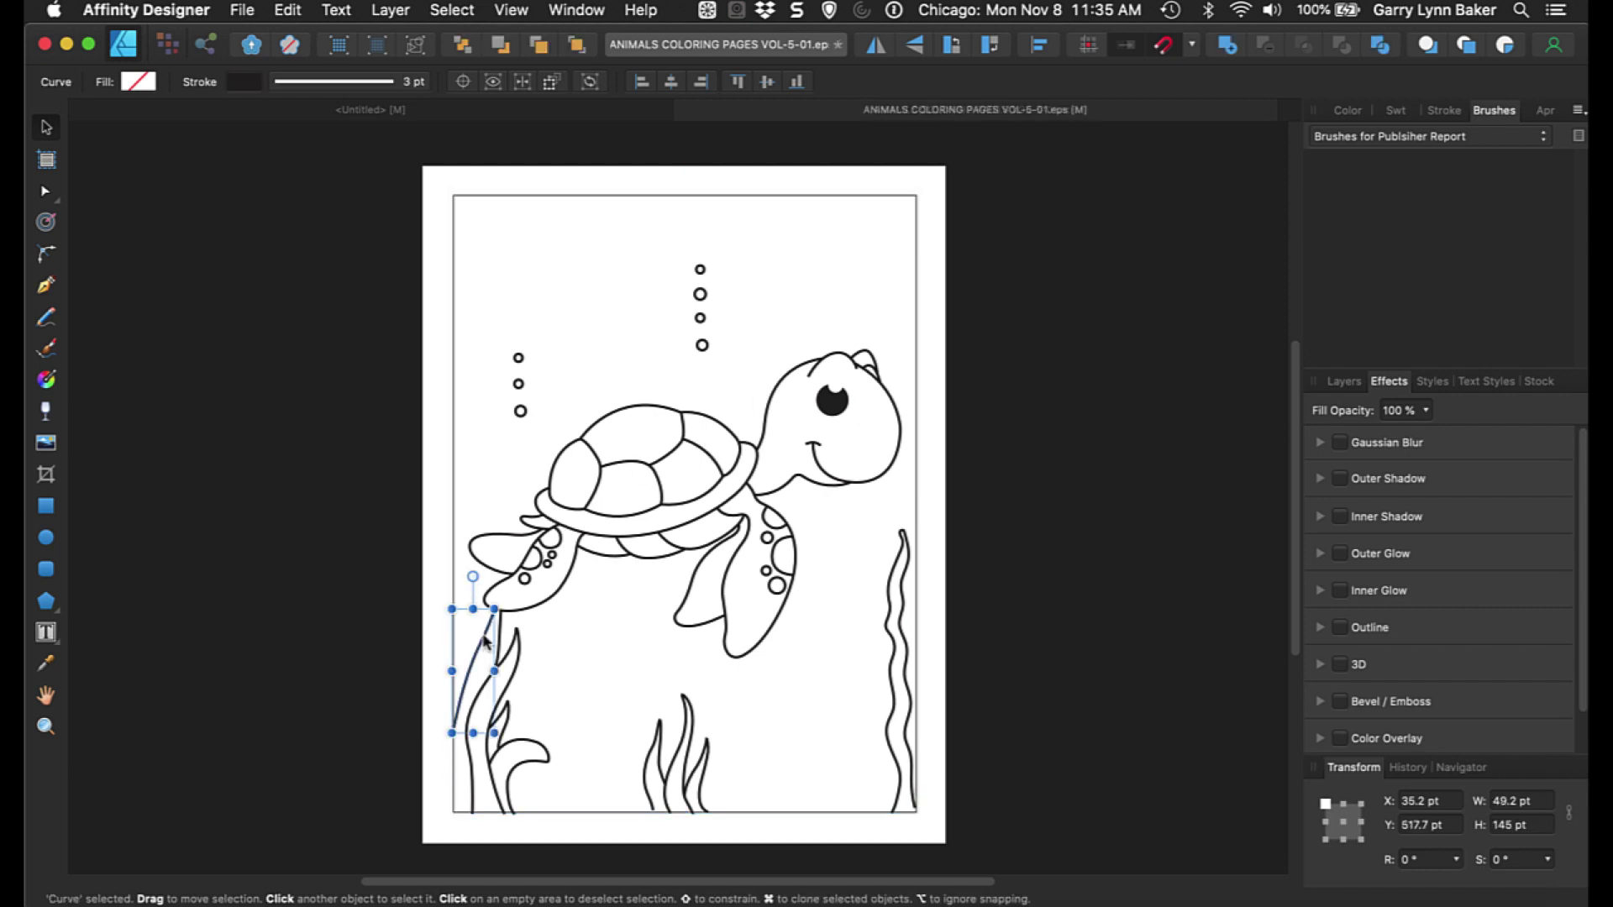
{"action": "key", "text": "Delete"}
{"action": "key", "text": "Delete"}
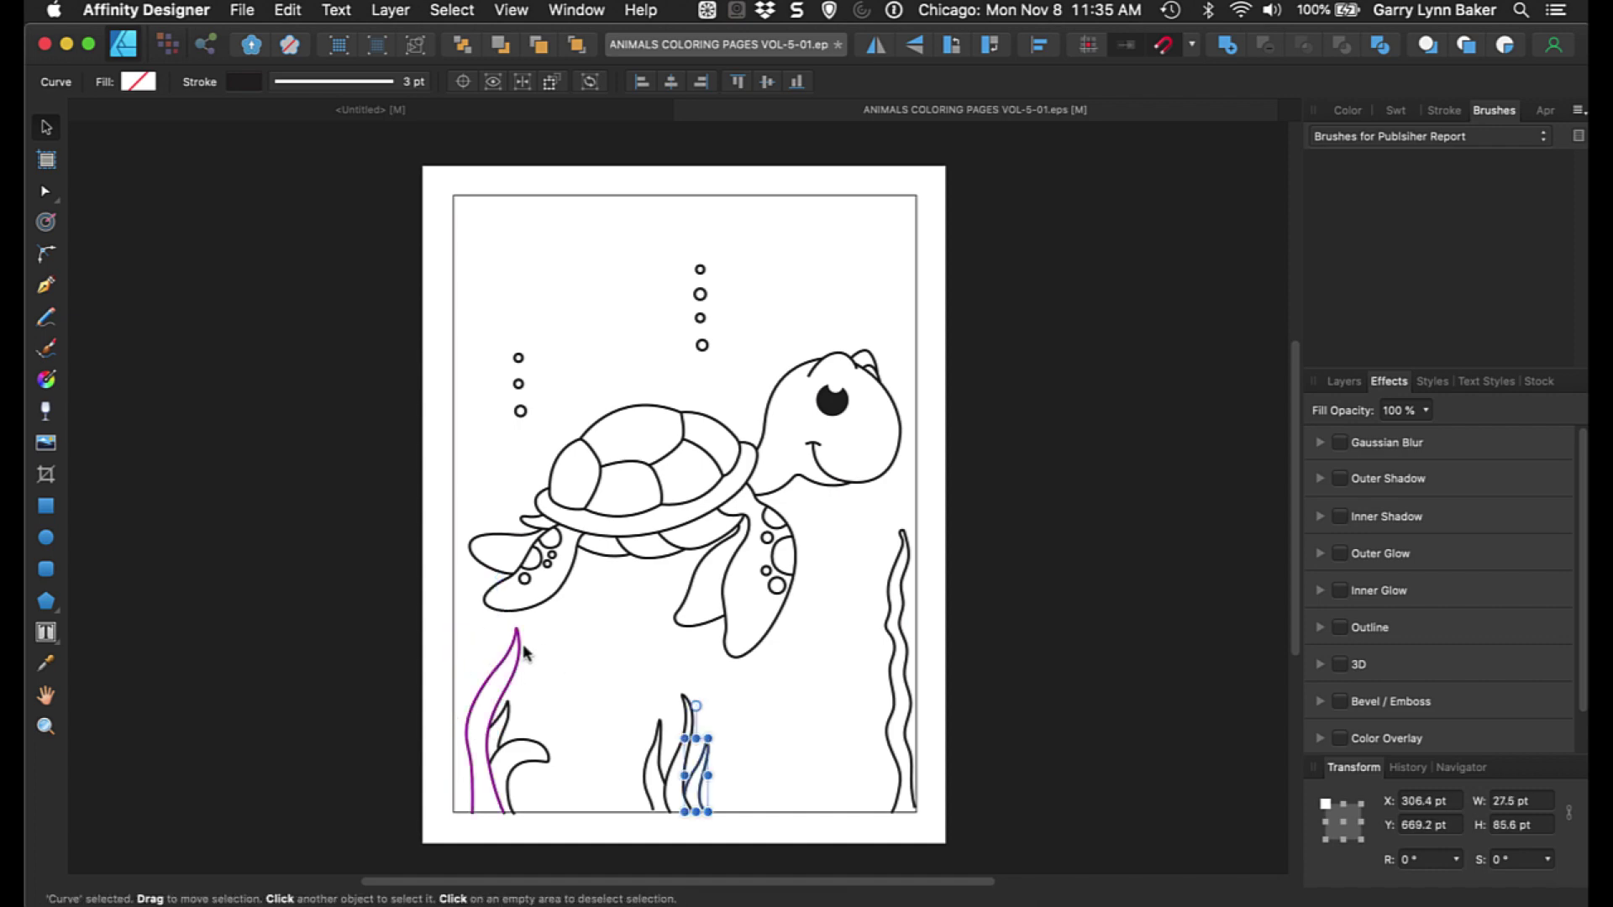
Group the three left bubbles into the top-left margin and the four upper bubbles into the top-right corner.
{"action": "left_click_drag", "start_coordinate": [507, 345], "coordinate": [547, 441]}
{"action": "right_click", "coordinate": [522, 385]}
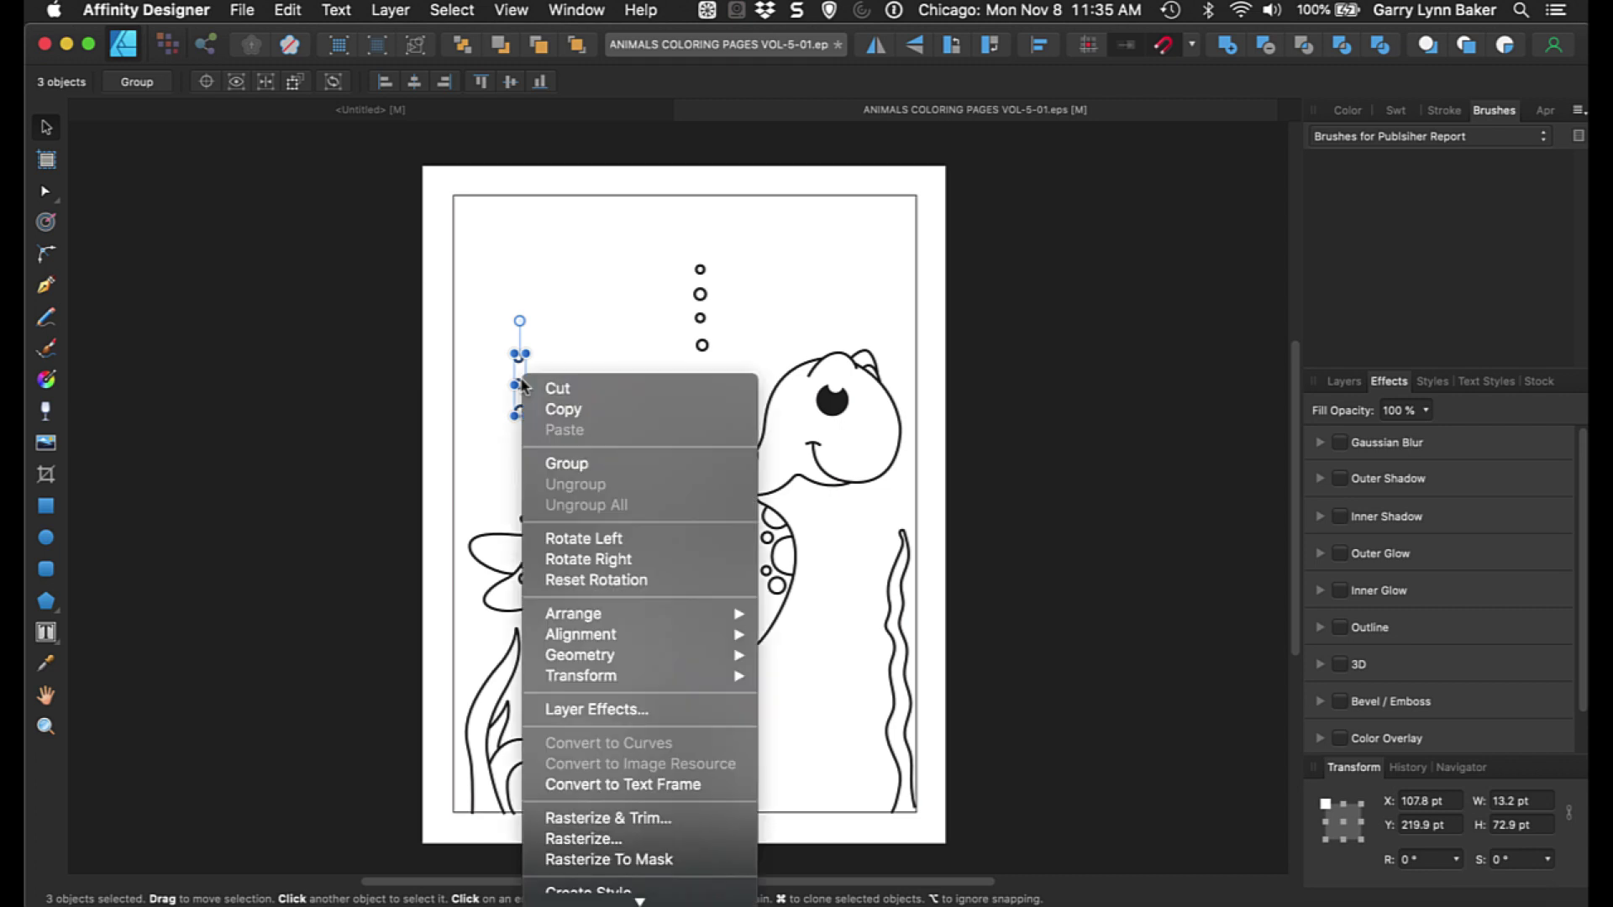
{"action": "left_click", "coordinate": [574, 468]}
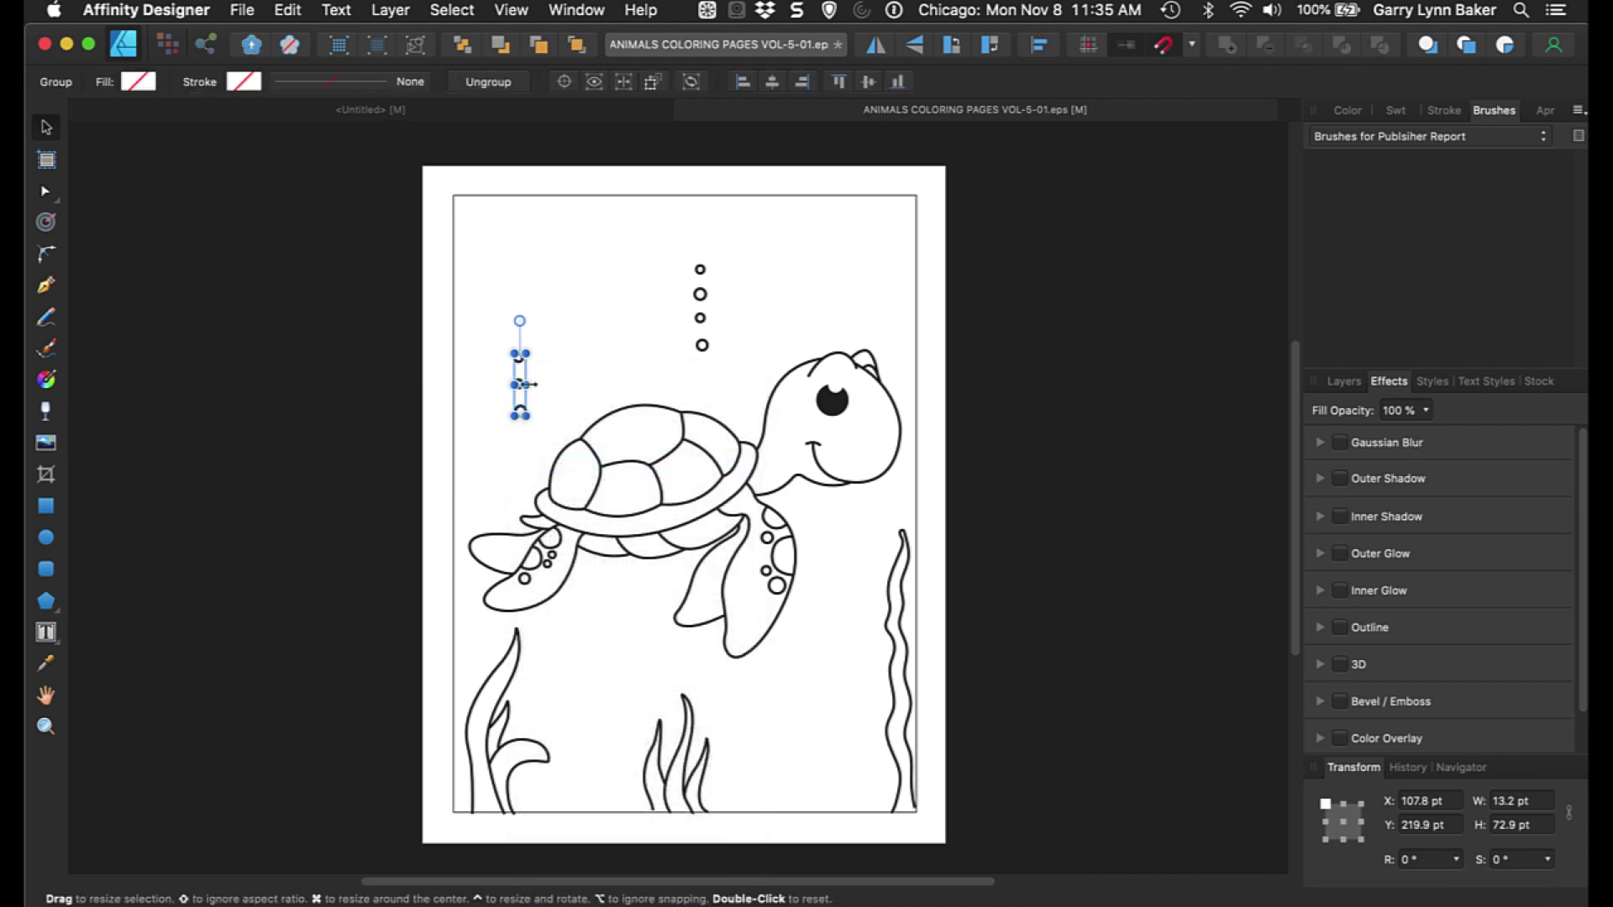
{"action": "left_click_drag", "start_coordinate": [516, 388], "coordinate": [468, 263]}
{"action": "left_click_drag", "start_coordinate": [643, 224], "coordinate": [747, 387]}
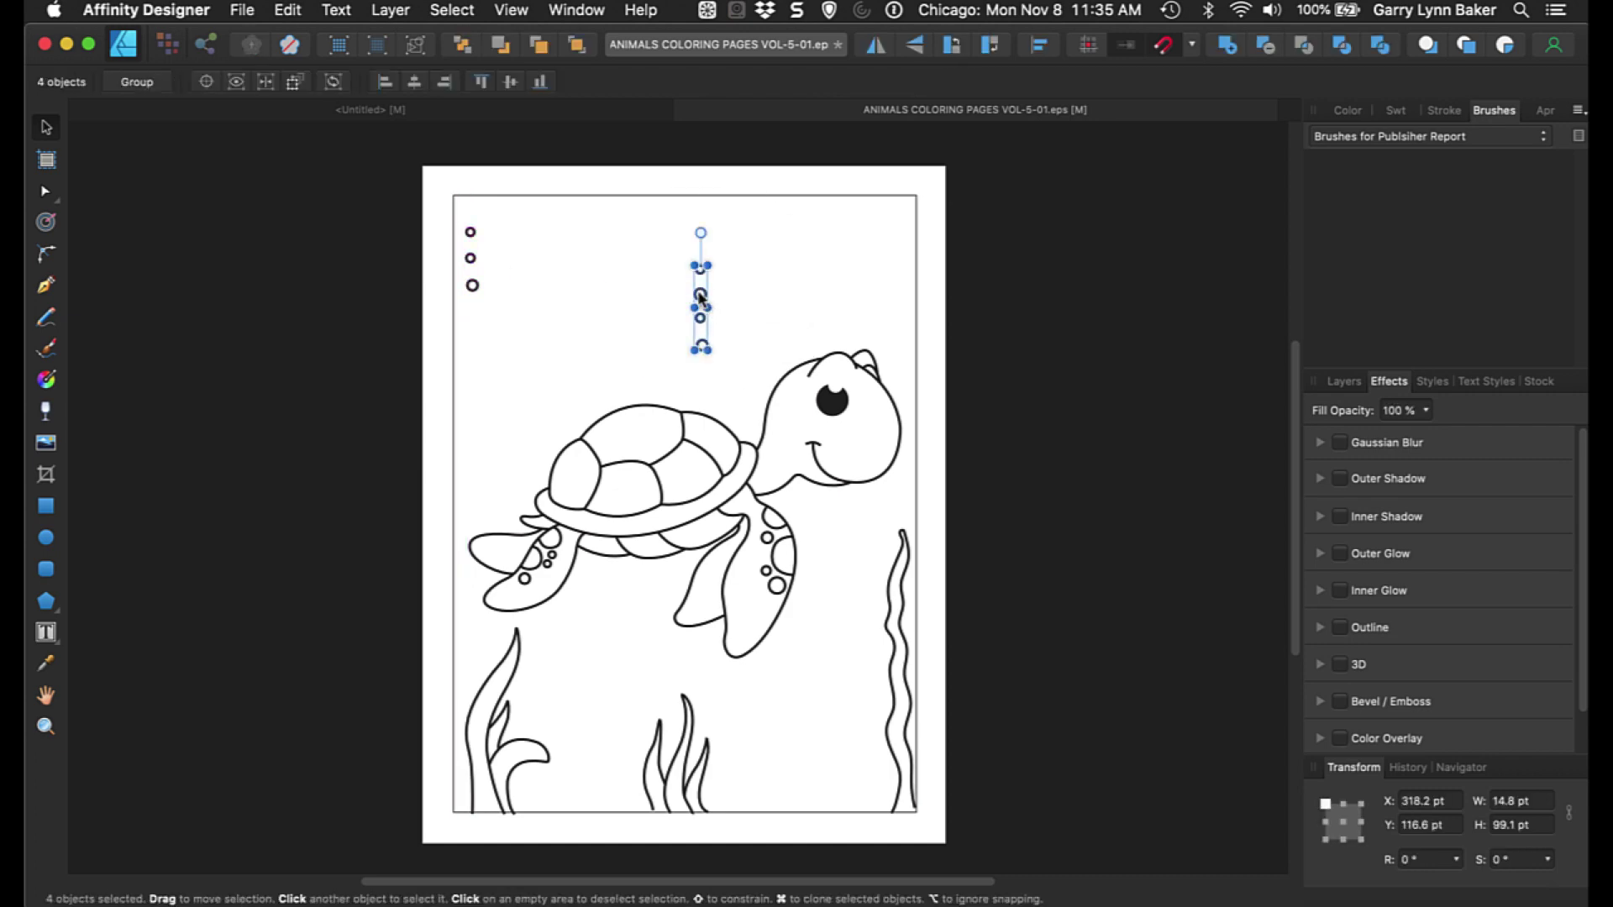
{"action": "right_click", "coordinate": [700, 297]}
{"action": "left_click", "coordinate": [743, 372]}
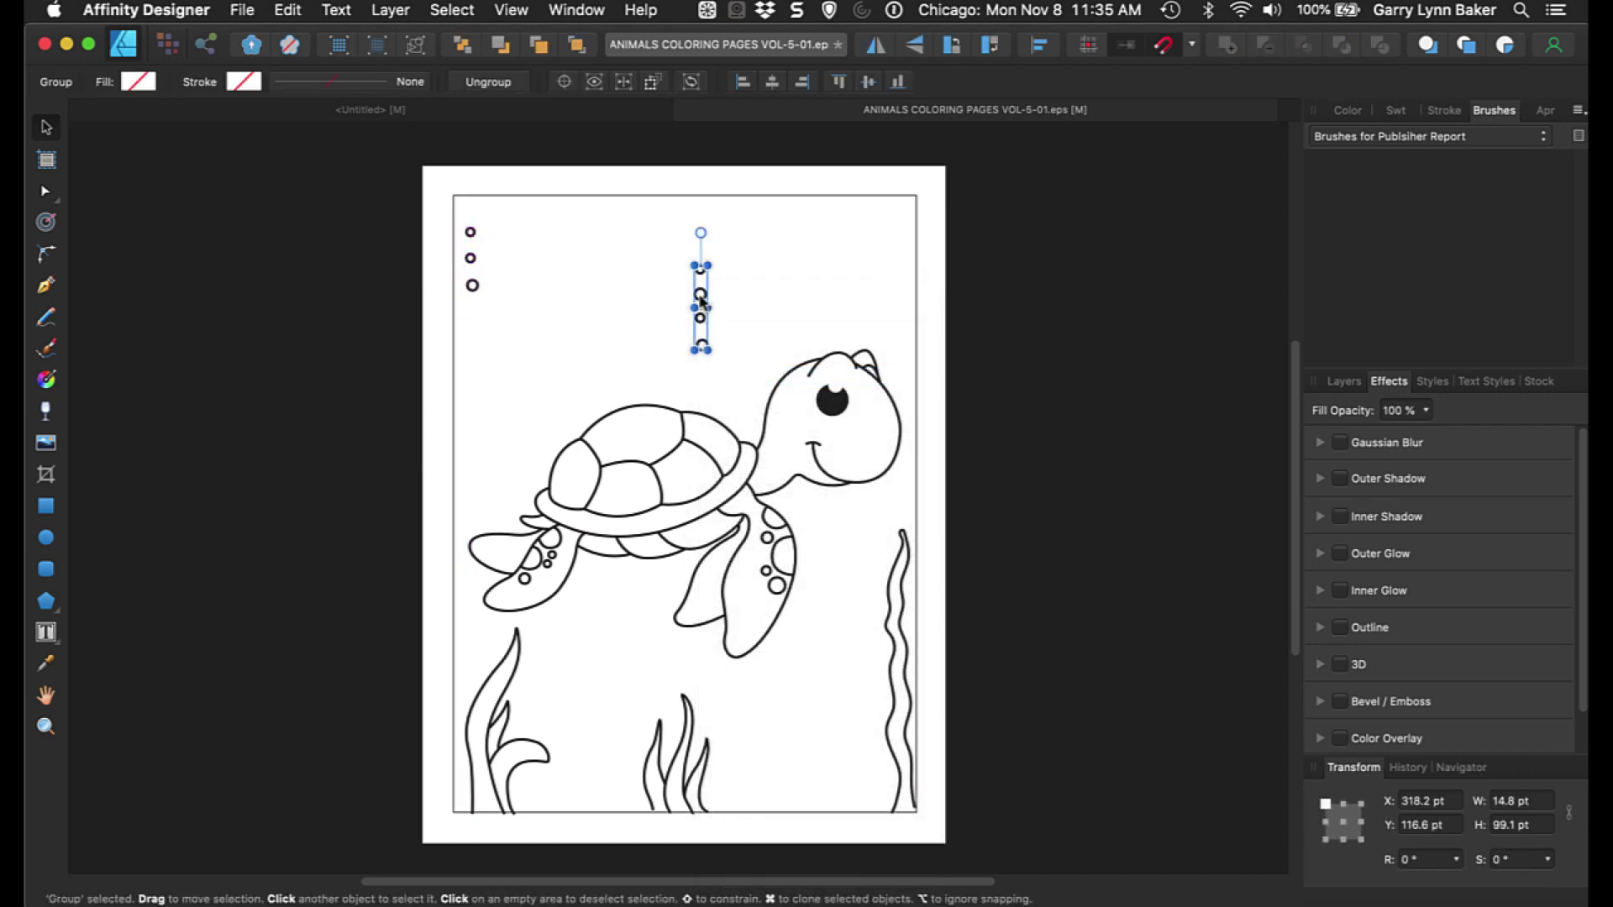
{"action": "left_click_drag", "start_coordinate": [699, 296], "coordinate": [883, 235]}
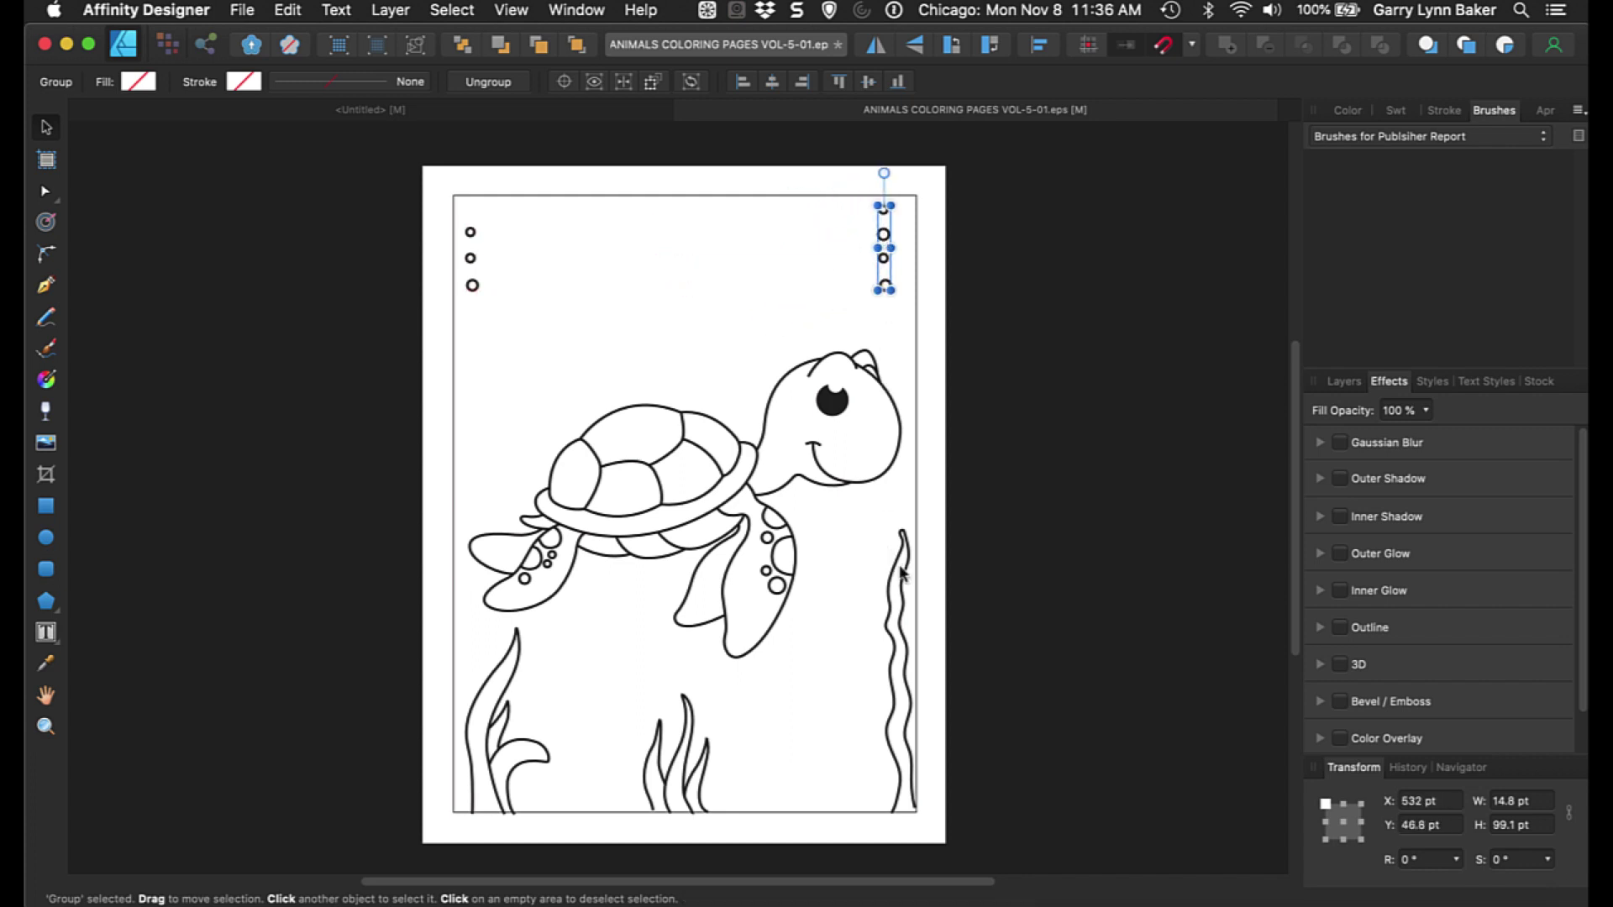
Move the tall seaweed to the right edge and nudge the curve slightly right and down.
{"action": "left_click_drag", "start_coordinate": [901, 574], "coordinate": [934, 621]}
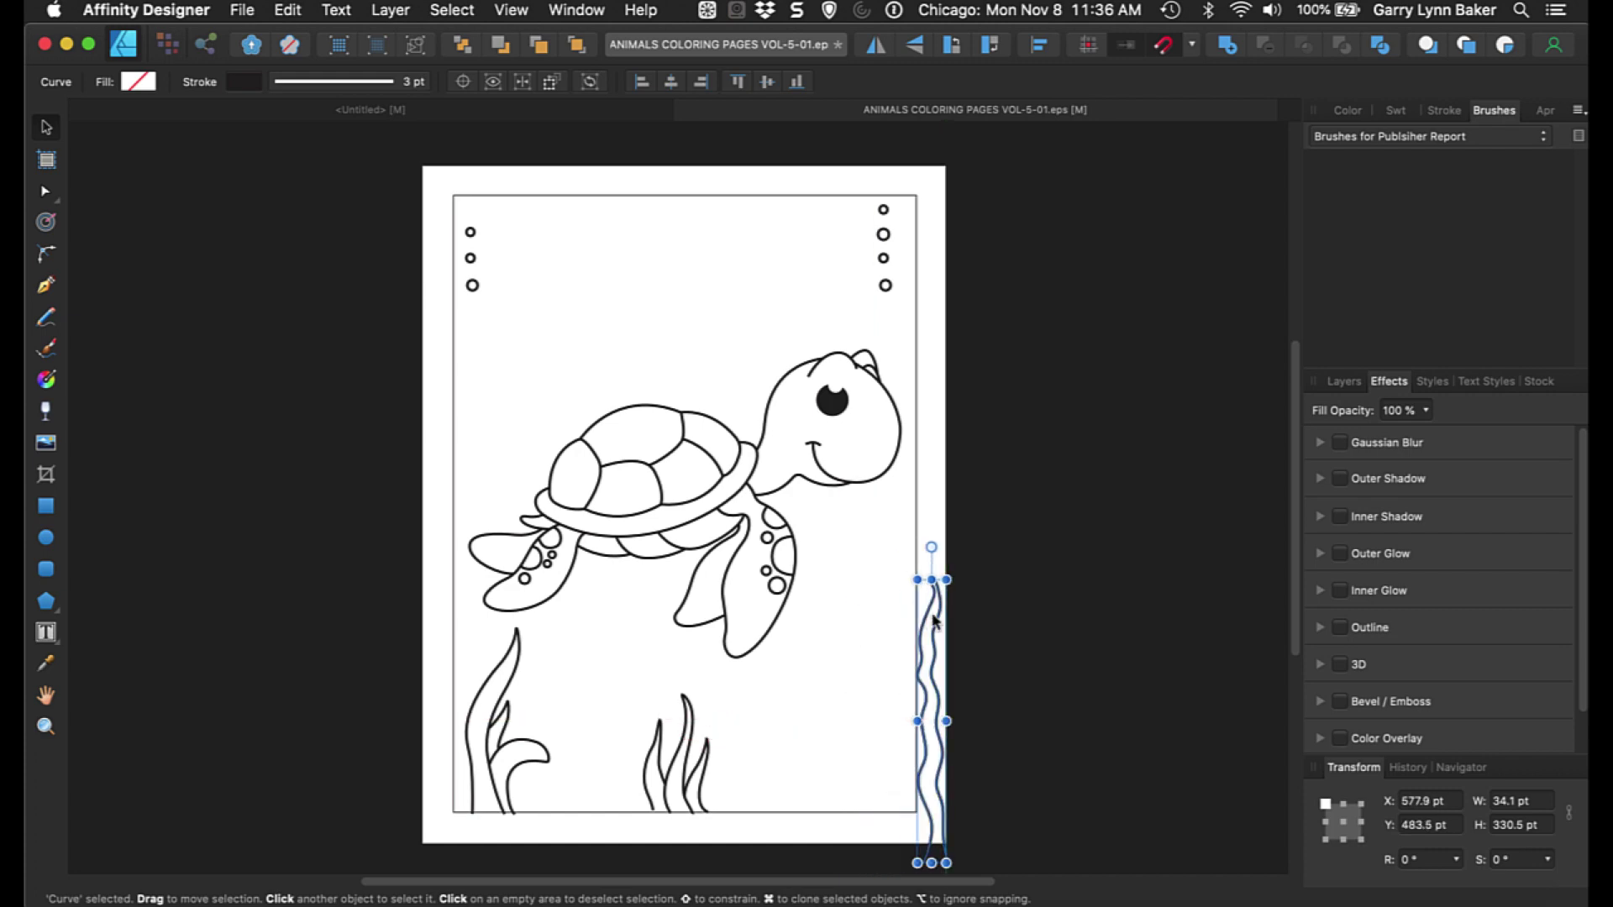
{"action": "left_click_drag", "start_coordinate": [459, 332], "coordinate": [899, 658]}
{"action": "left_click_drag", "start_coordinate": [452, 315], "coordinate": [902, 666]}
{"action": "left_click", "coordinate": [466, 343]}
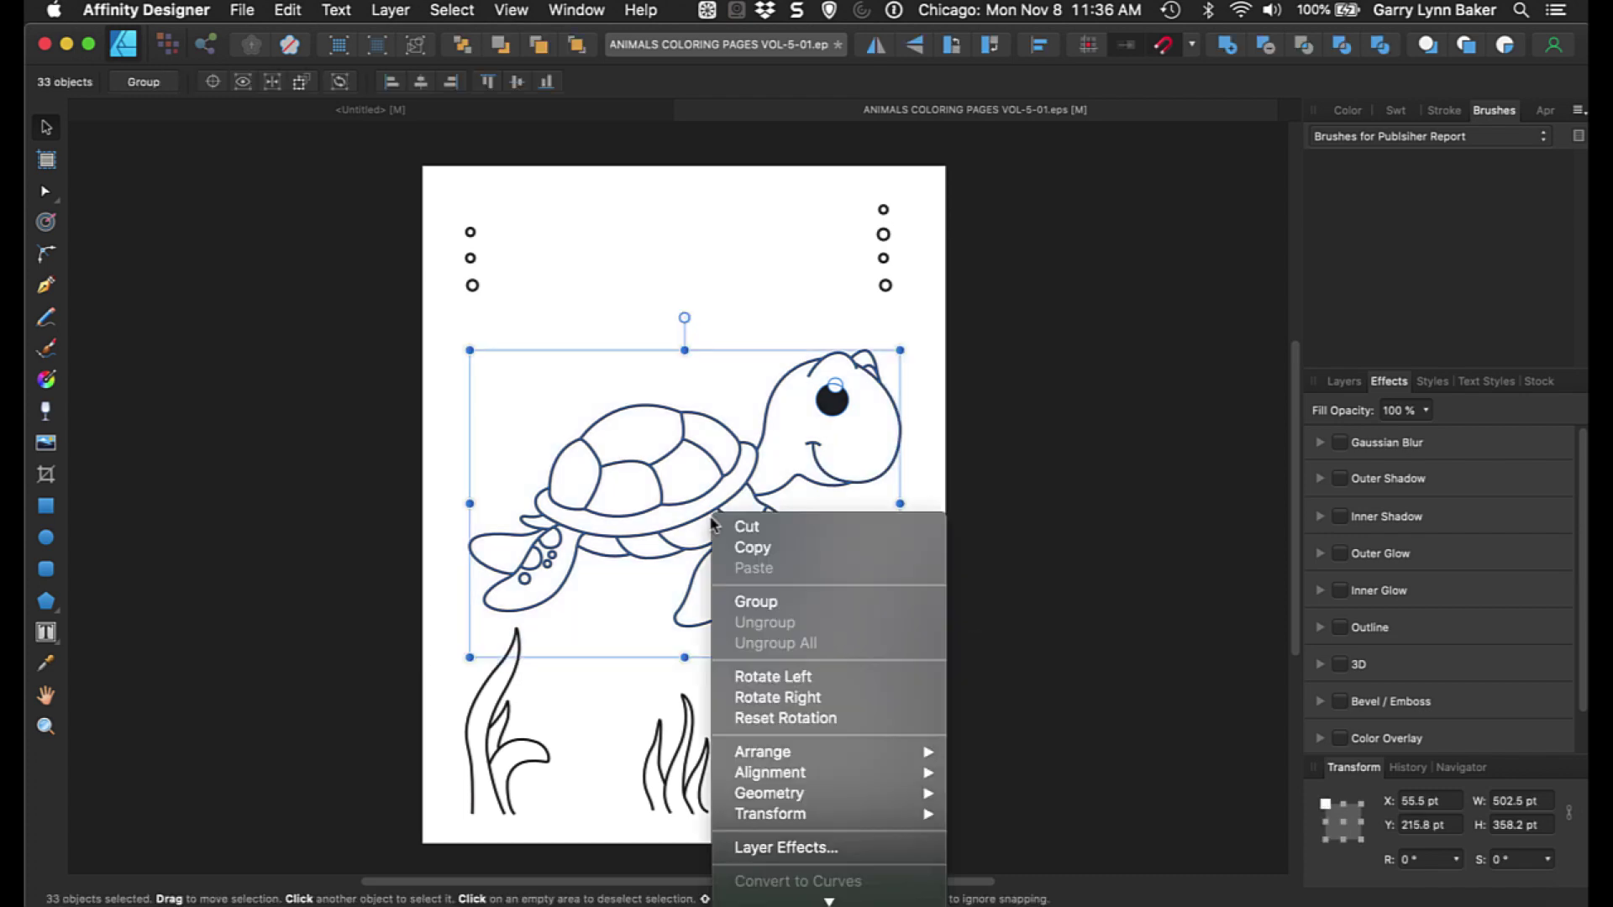
Group all 33 turtle pieces, shrink the turtle and place it in the top-left corner.
{"action": "left_click", "coordinate": [756, 602]}
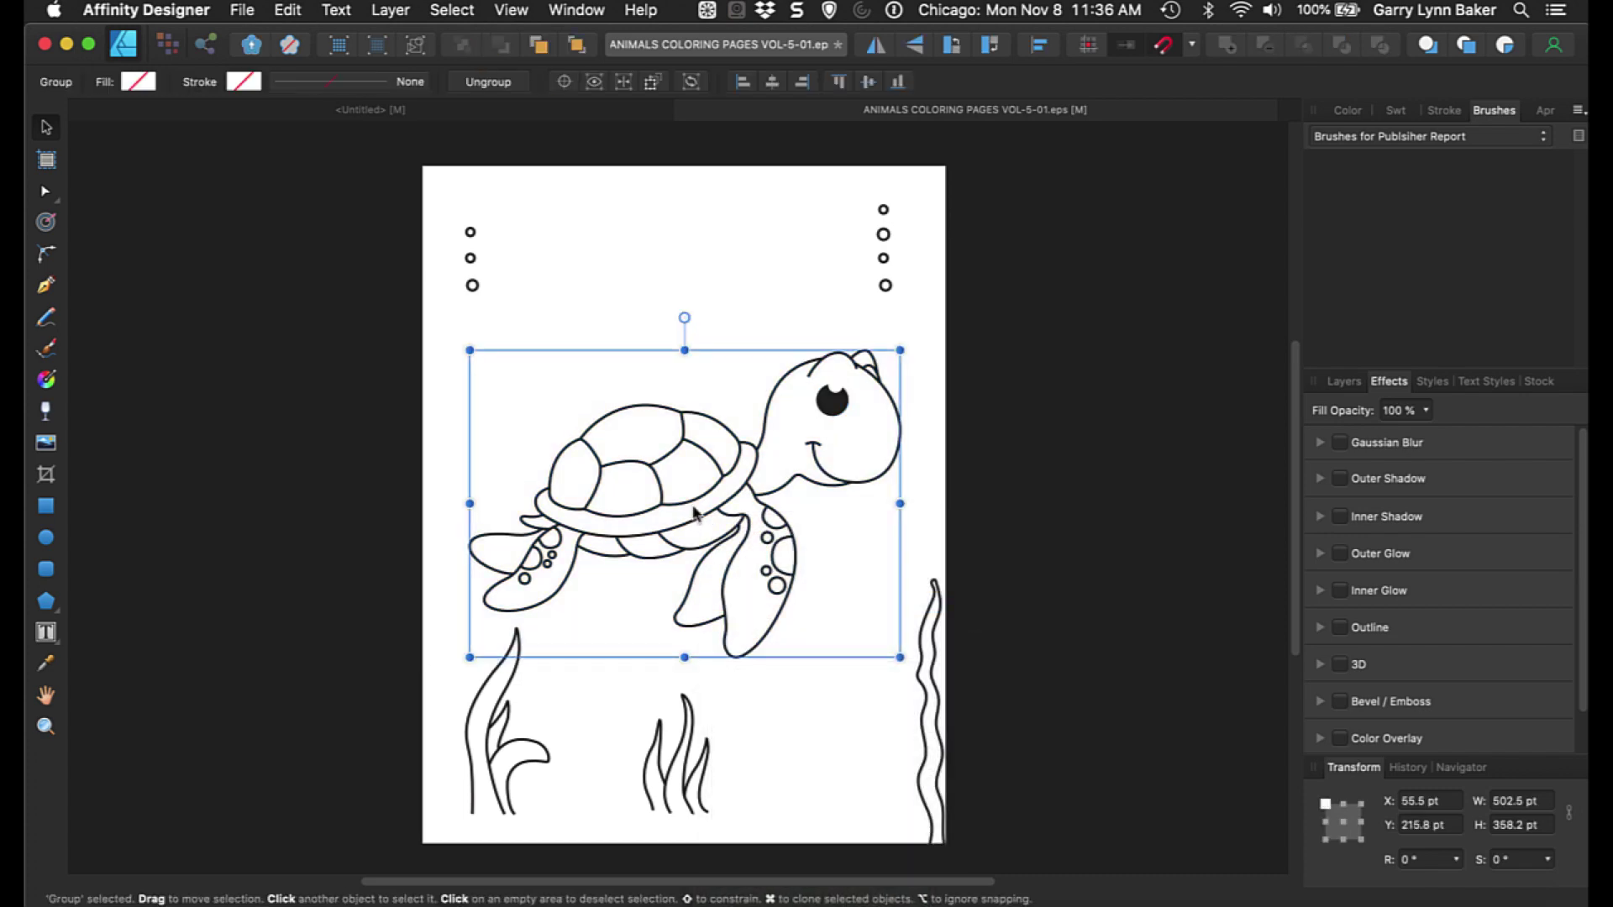
{"action": "left_click_drag", "start_coordinate": [898, 658], "coordinate": [684, 493]}
{"action": "left_click_drag", "start_coordinate": [549, 406], "coordinate": [578, 256]}
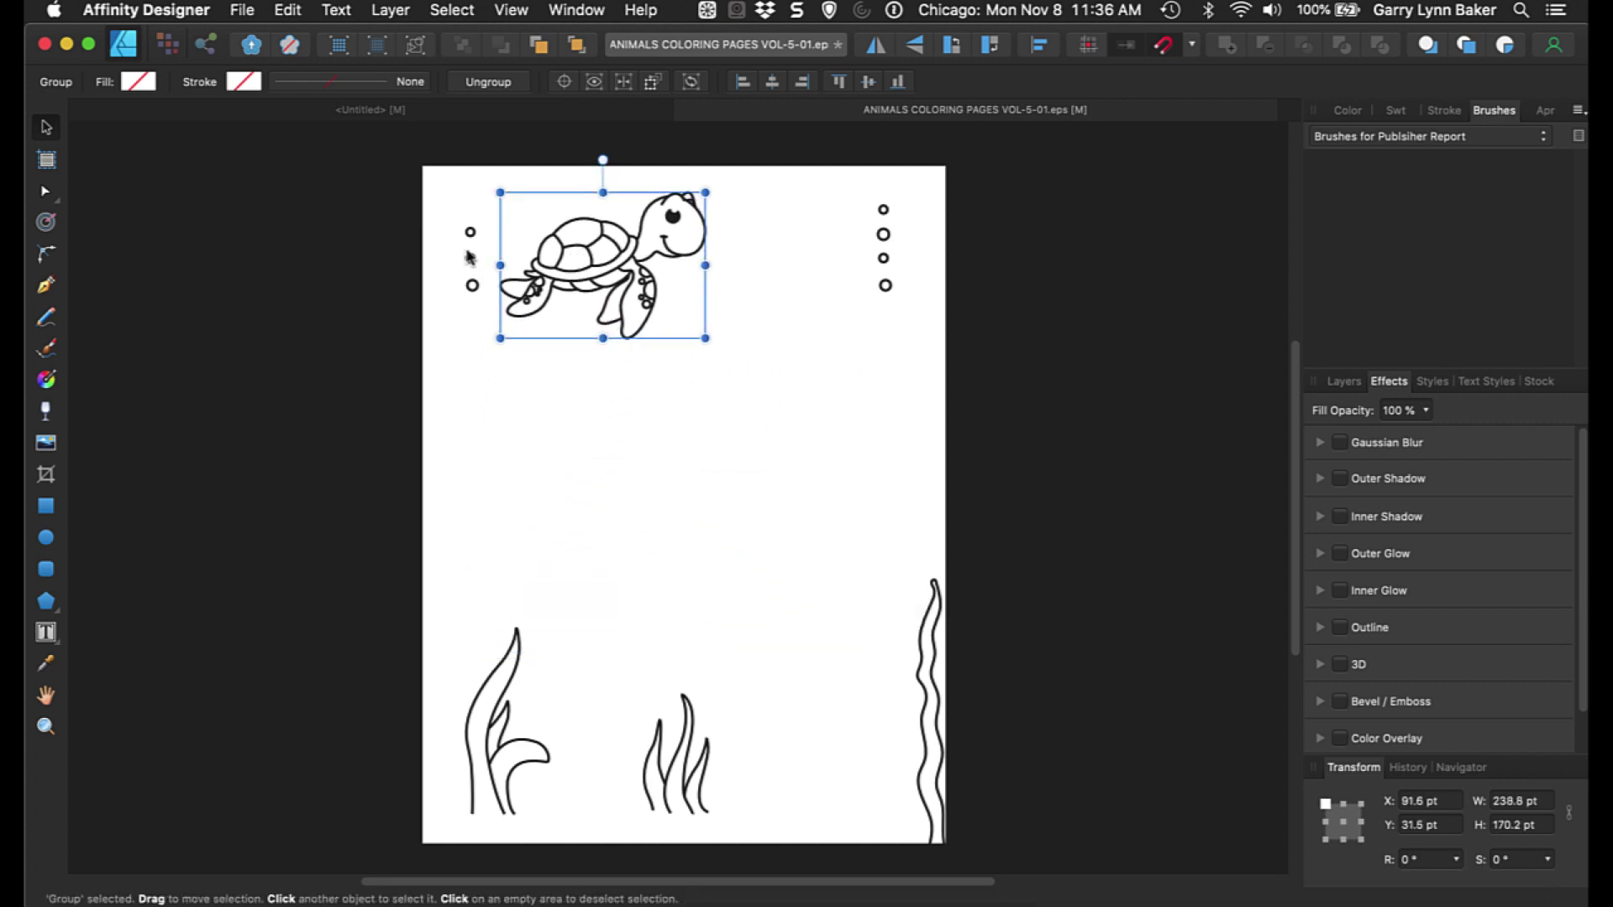
{"action": "left_click_drag", "start_coordinate": [470, 258], "coordinate": [450, 461]}
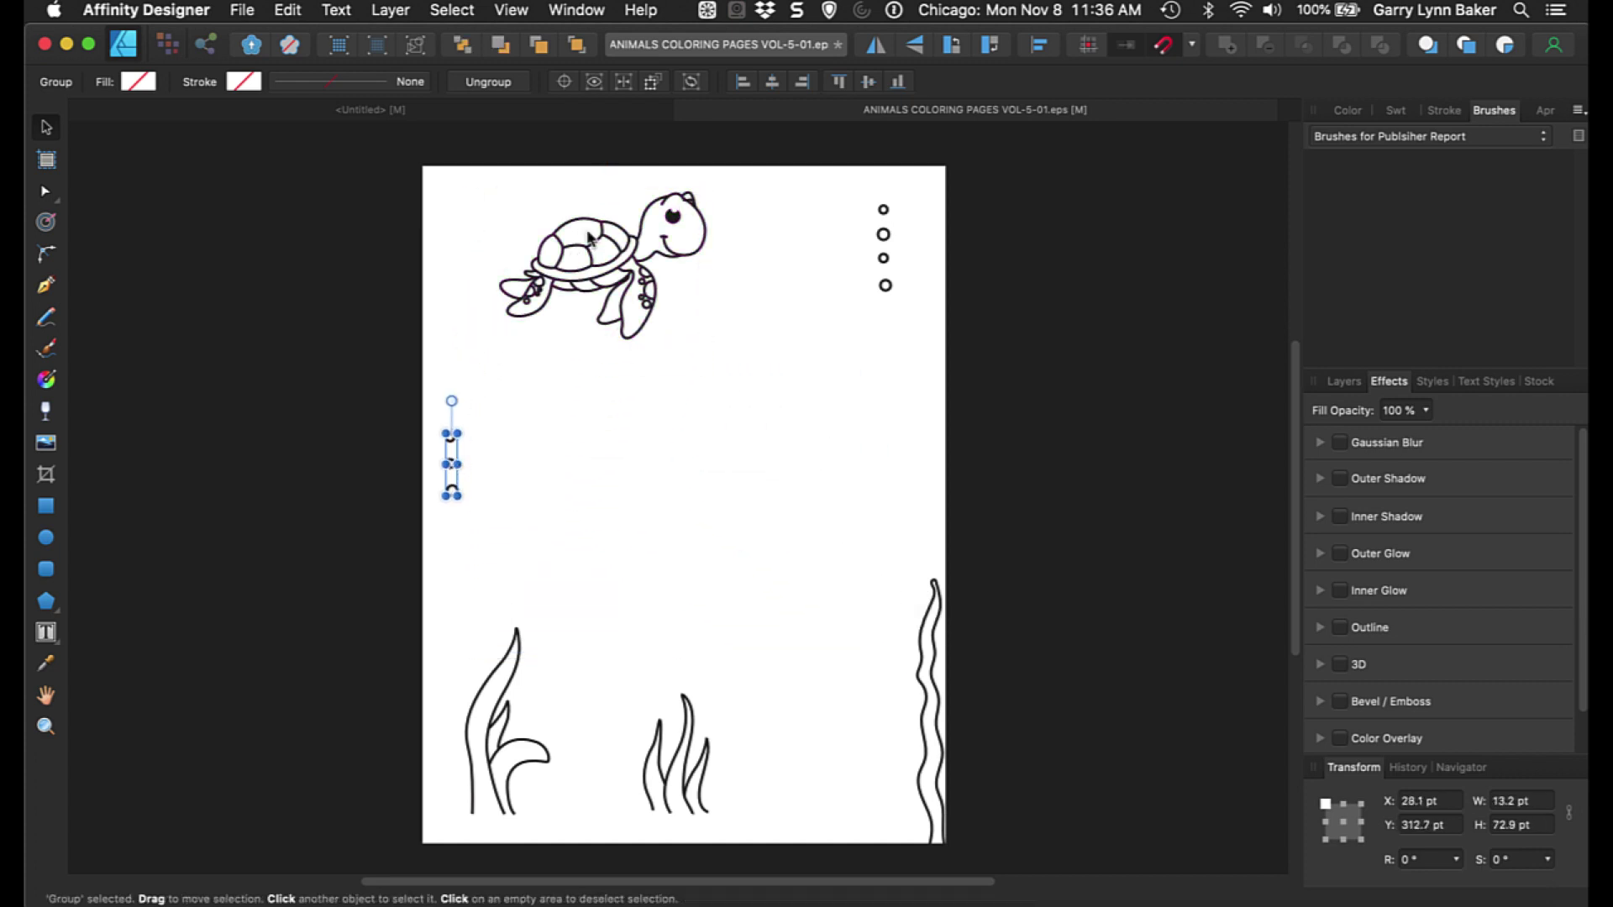
{"action": "left_click_drag", "start_coordinate": [593, 248], "coordinate": [539, 250]}
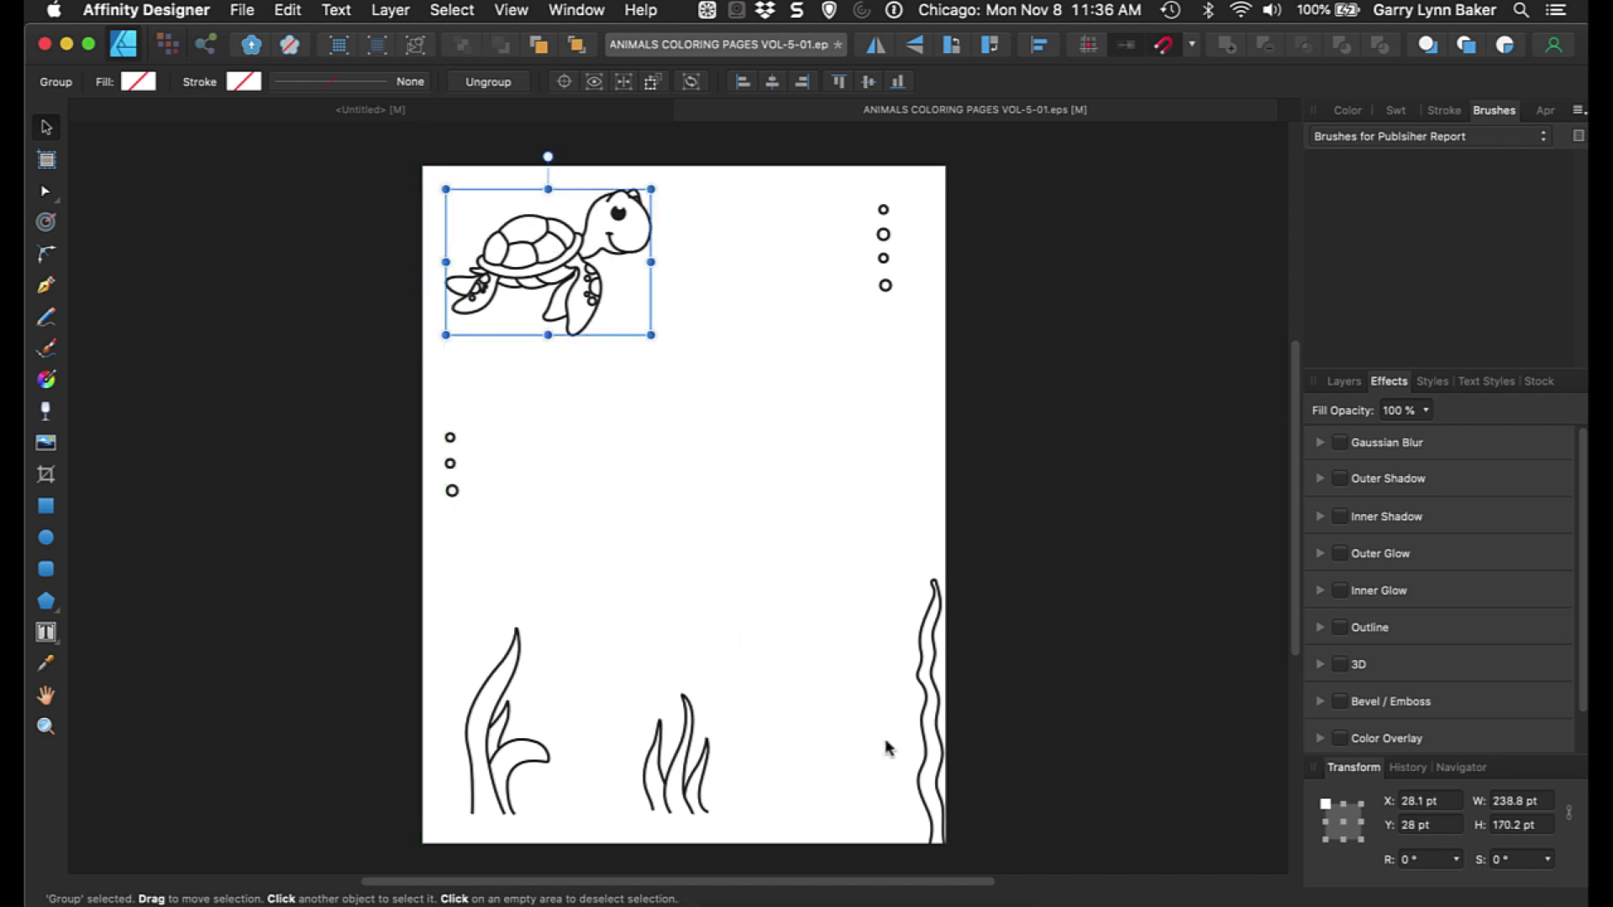
Move the tall seaweed to the bottom-left corner and the grass clump to the bottom-right.
{"action": "left_click_drag", "start_coordinate": [927, 744], "coordinate": [446, 695]}
{"action": "left_click_drag", "start_coordinate": [629, 651], "coordinate": [756, 823]}
{"action": "left_click_drag", "start_coordinate": [672, 756], "coordinate": [874, 734]}
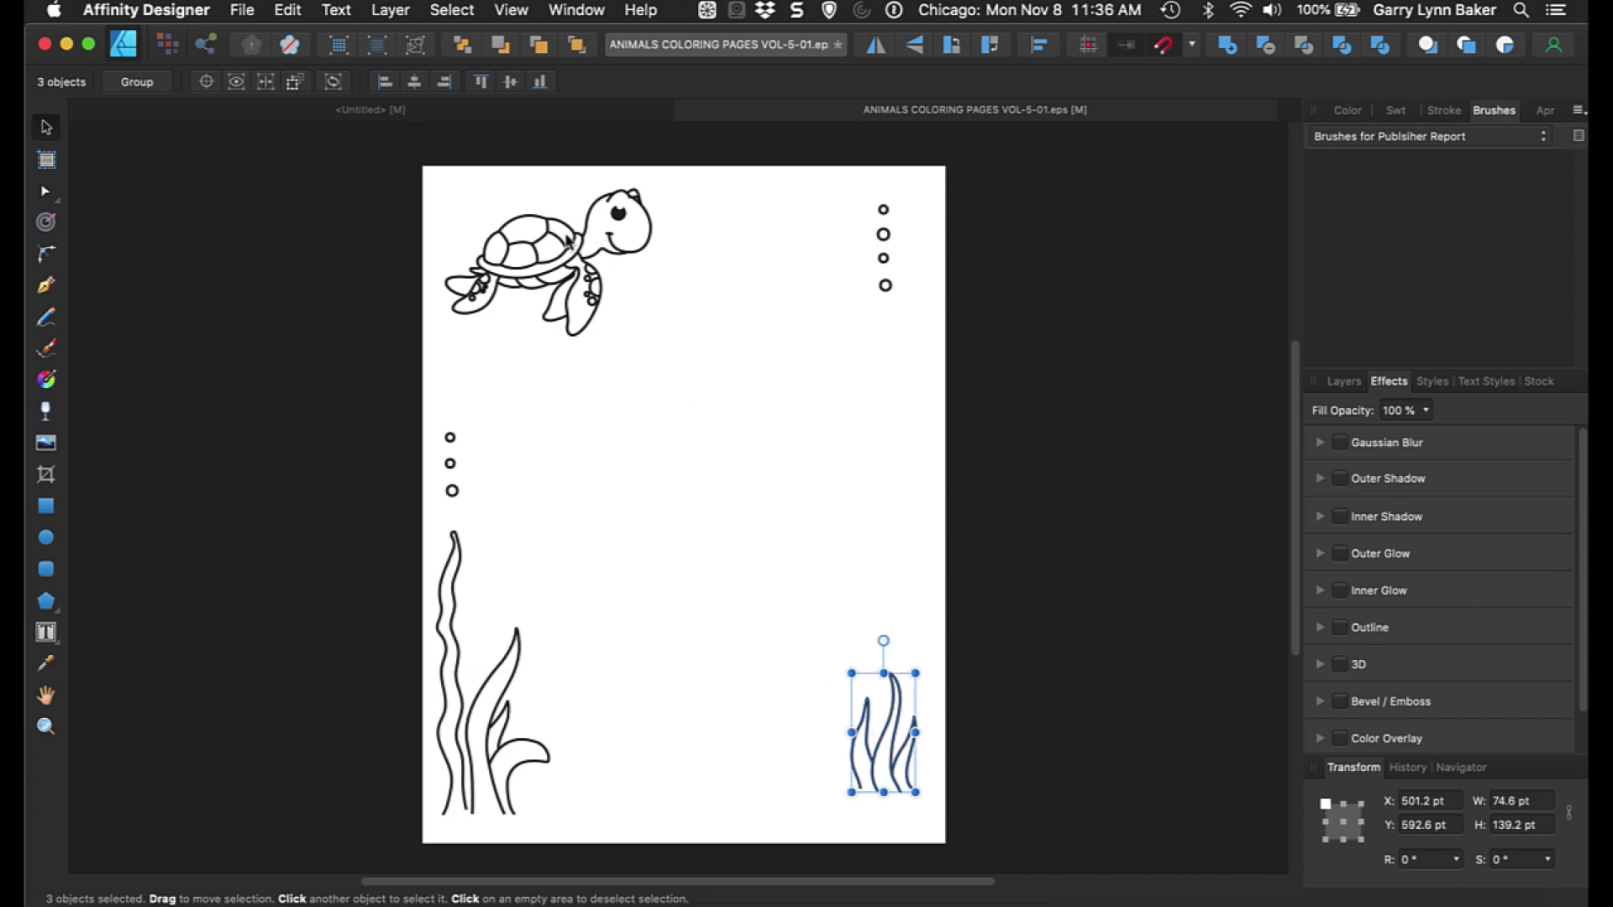
{"action": "left_click", "coordinate": [608, 495]}
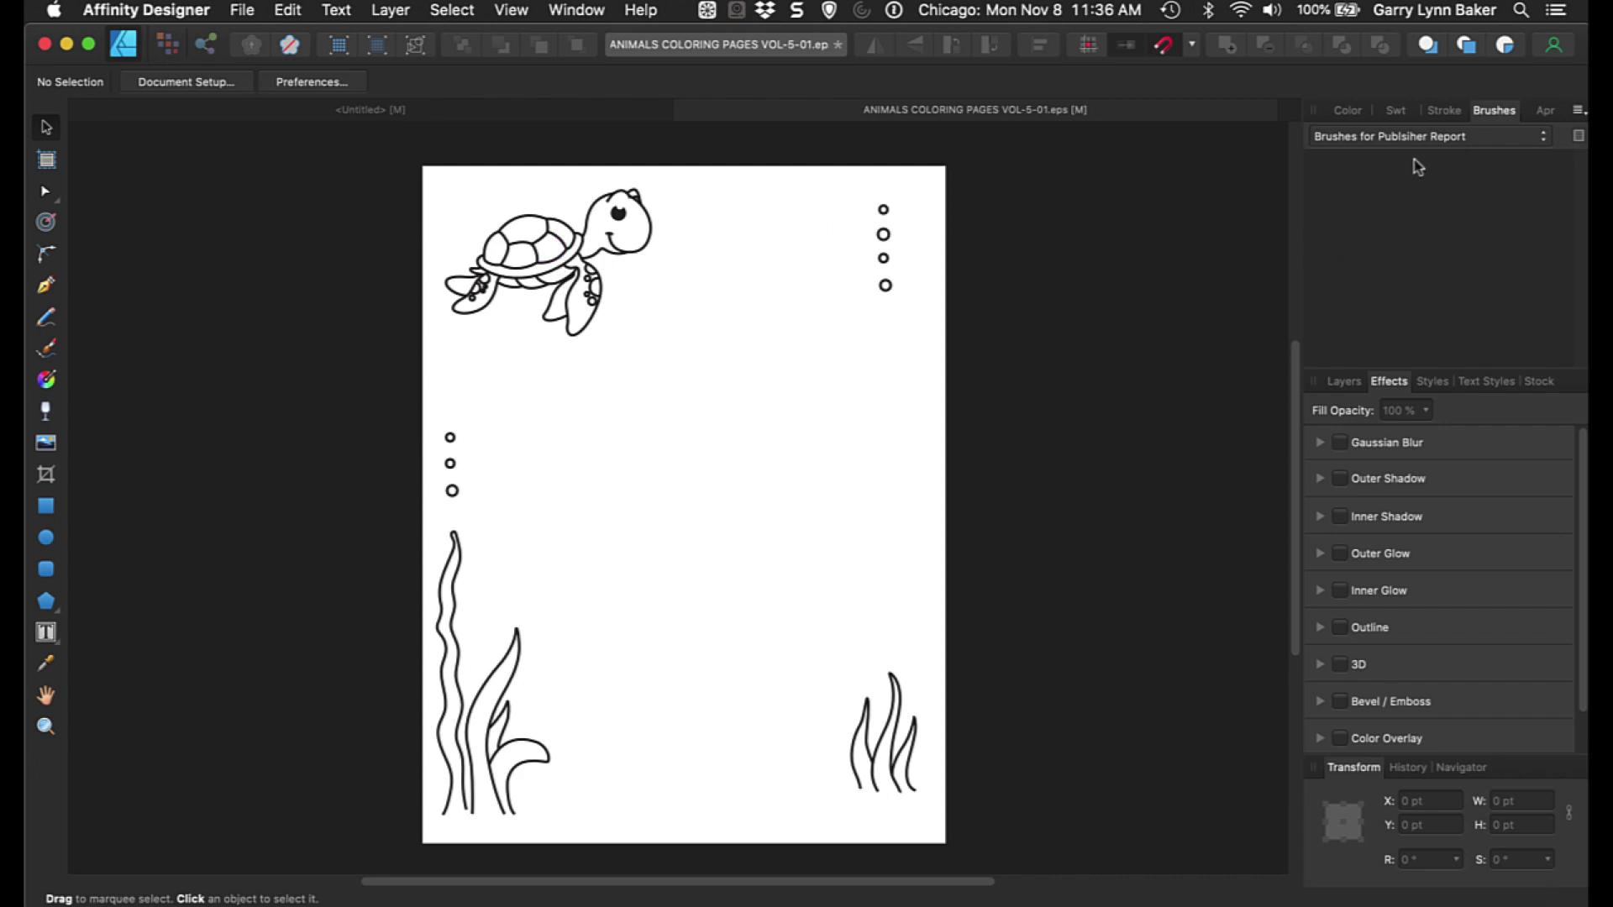
{"action": "left_click", "coordinate": [1434, 139]}
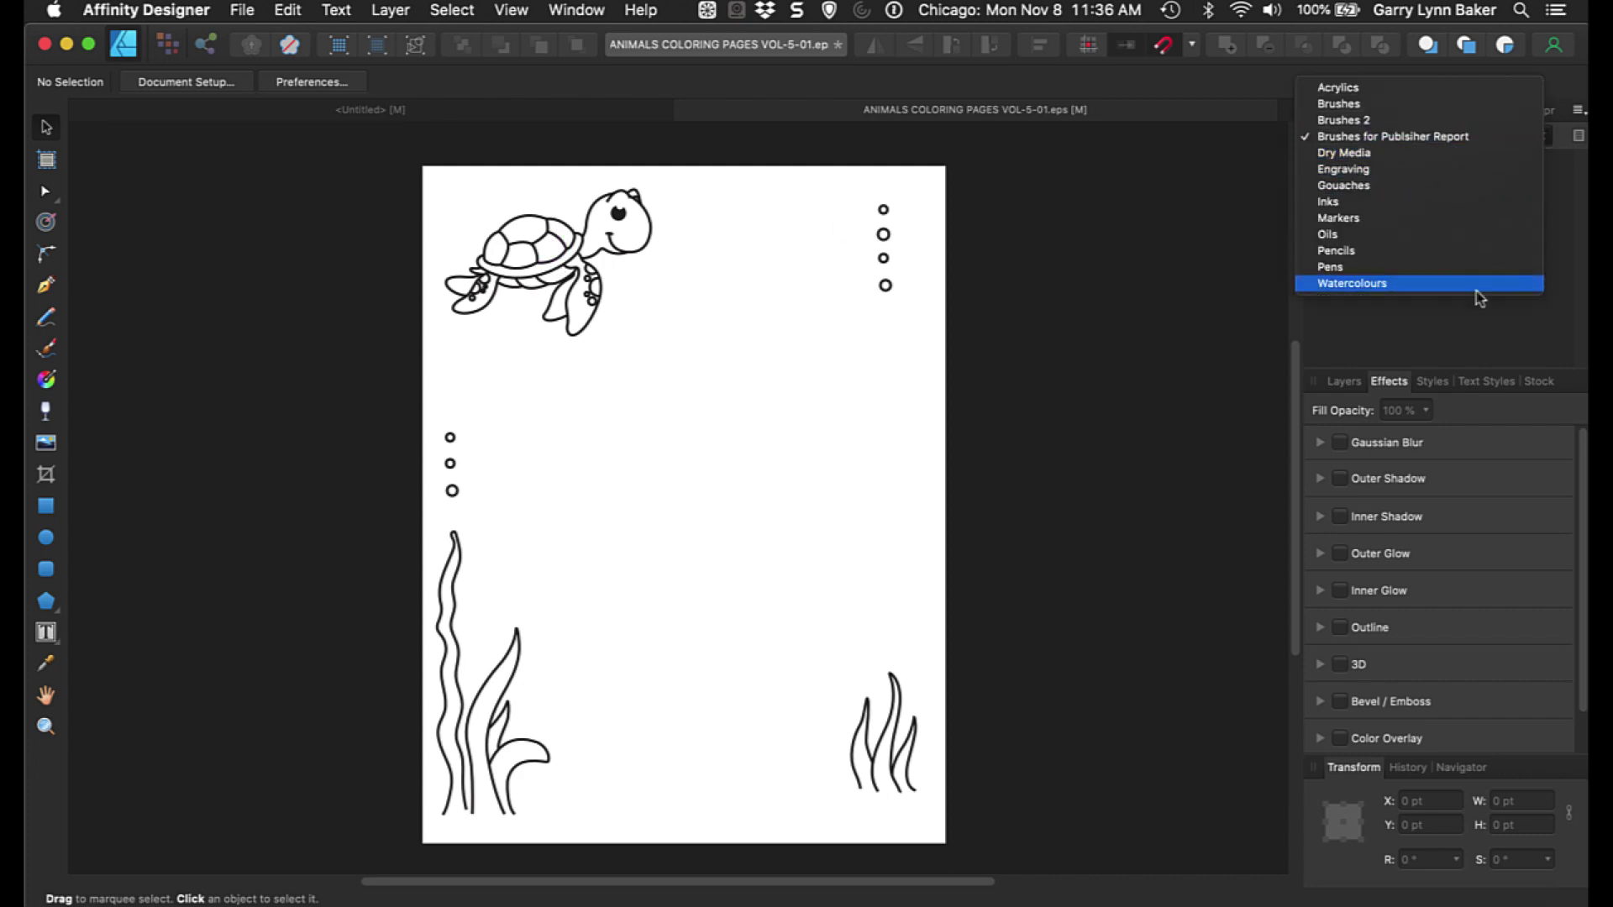
{"action": "left_click", "coordinate": [1482, 342]}
{"action": "left_click", "coordinate": [1578, 113]}
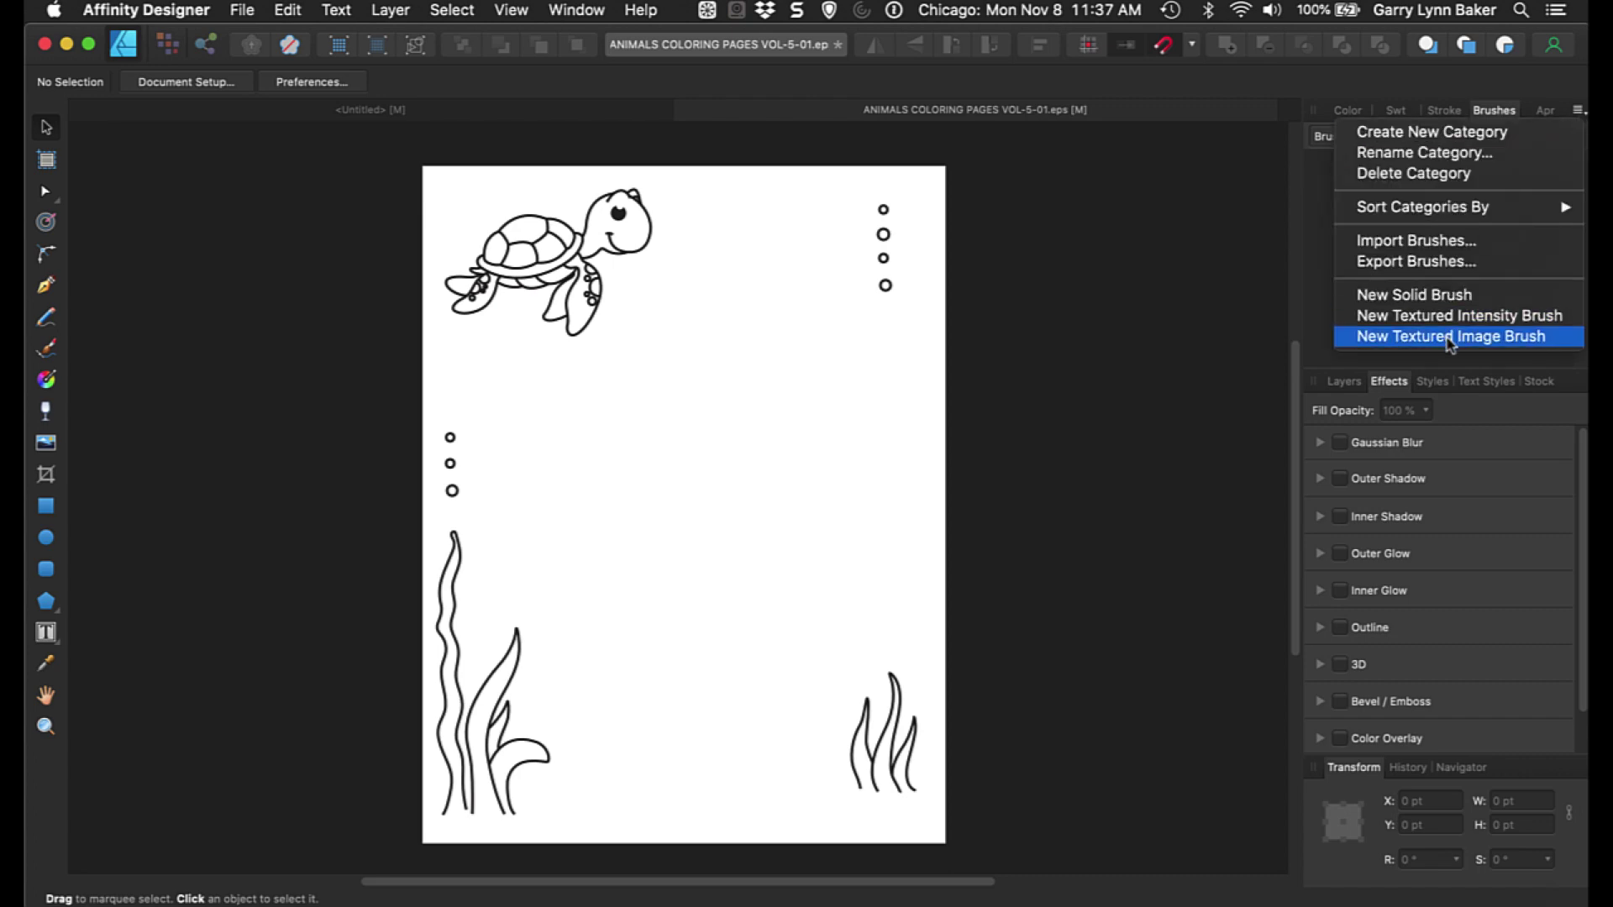
{"action": "left_click", "coordinate": [756, 414]}
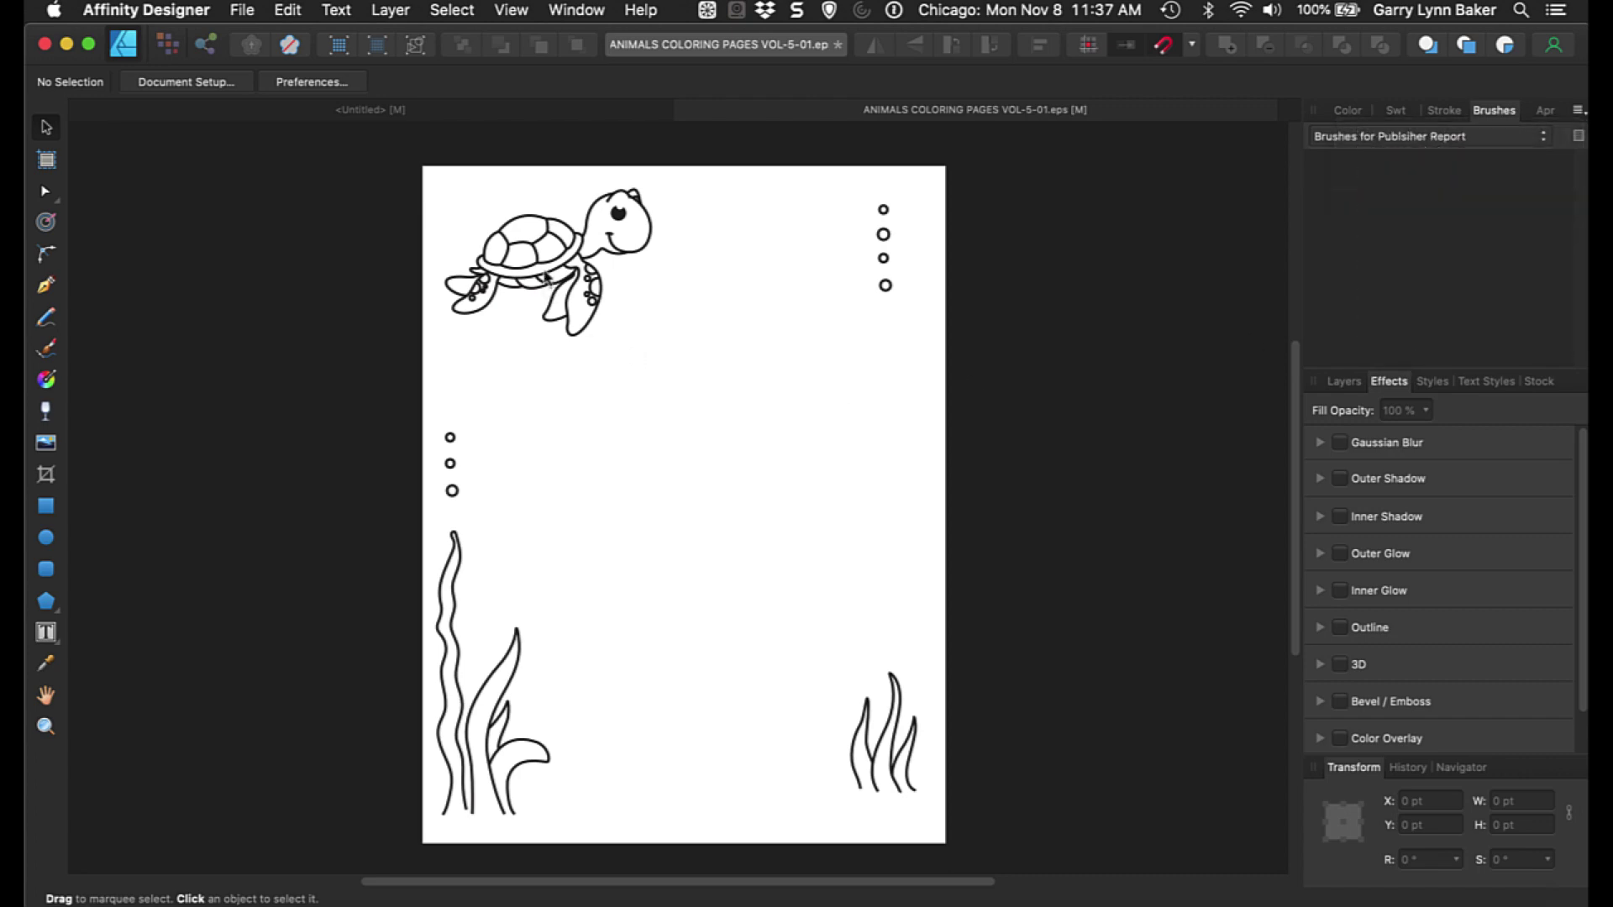
Ungroup the turtle into its 33 separate pieces.
{"action": "left_click", "coordinate": [544, 261]}
{"action": "right_click", "coordinate": [542, 258]}
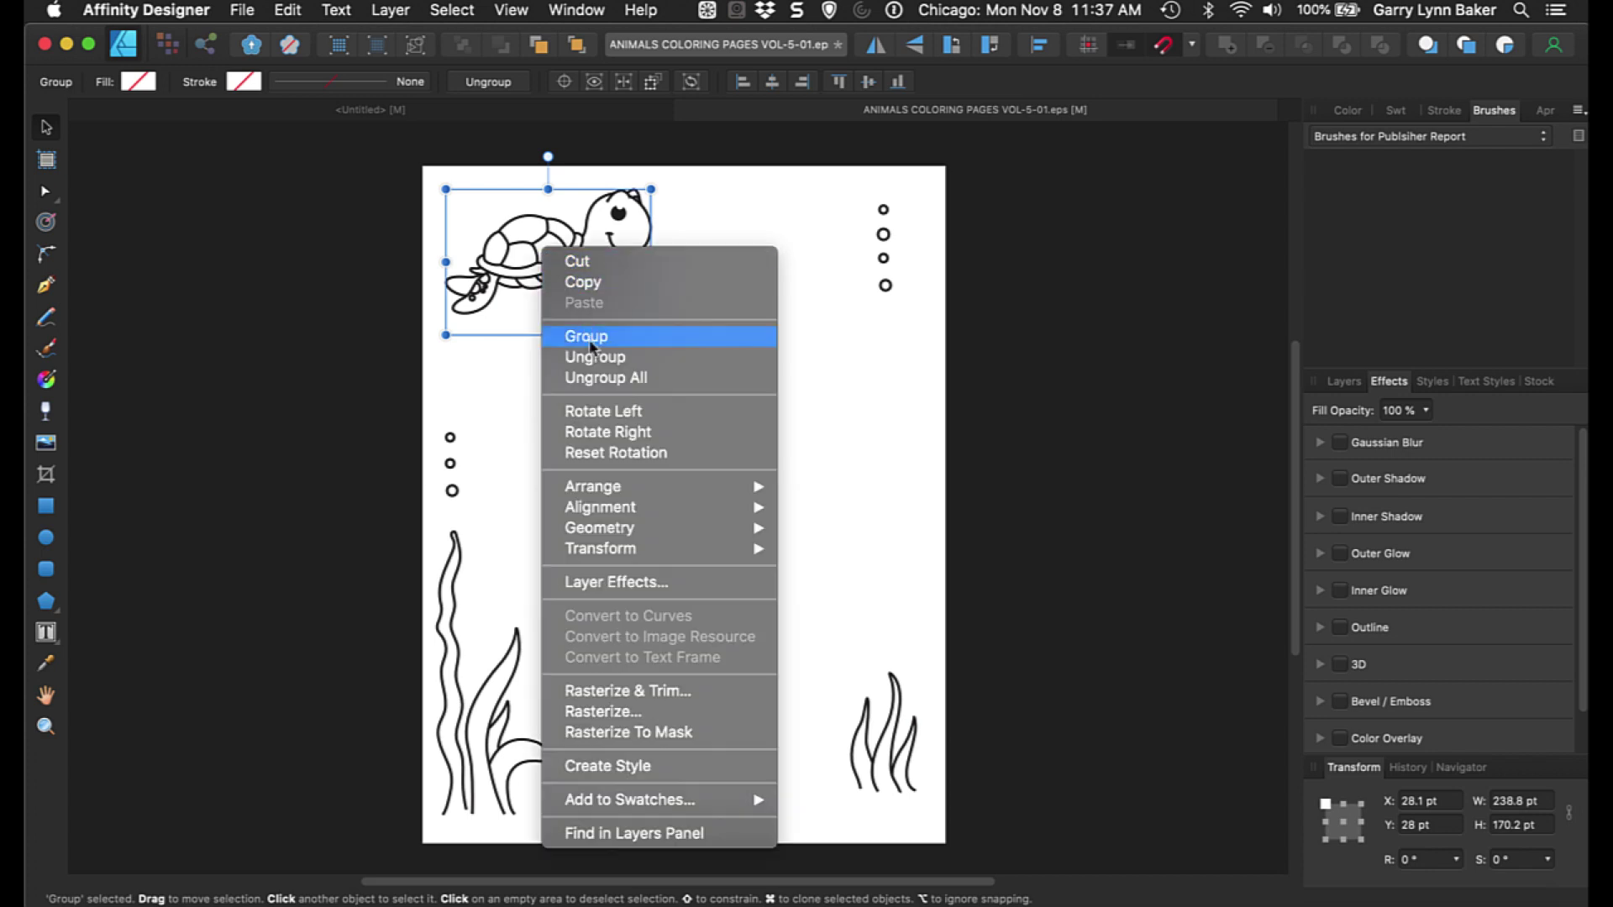
{"action": "left_click", "coordinate": [607, 377]}
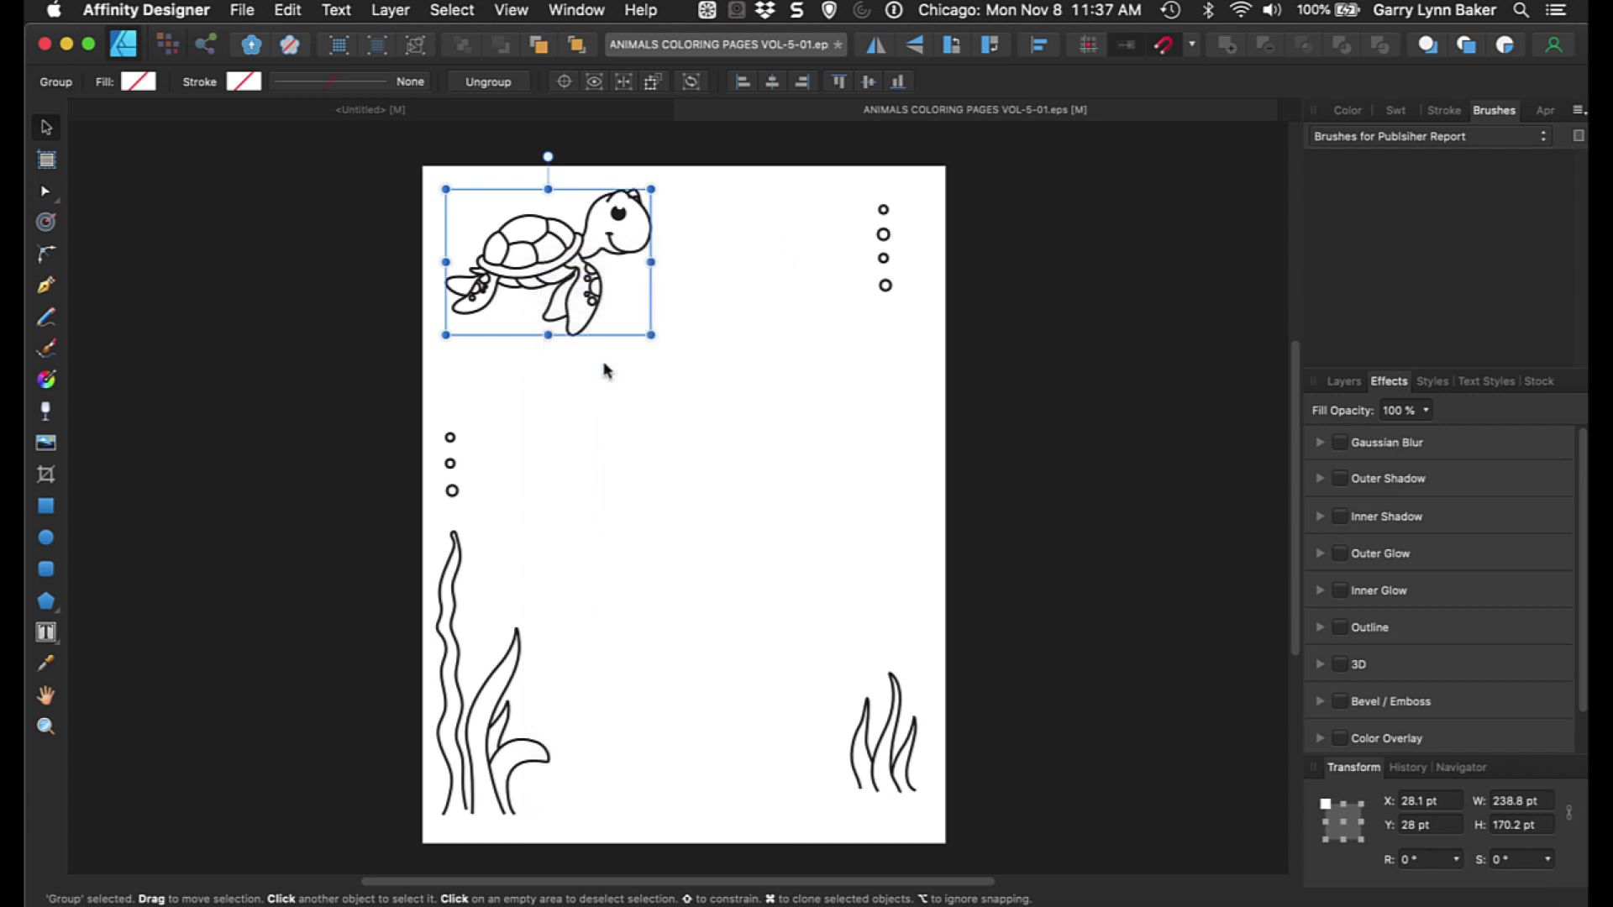
{"action": "left_click", "coordinate": [659, 243]}
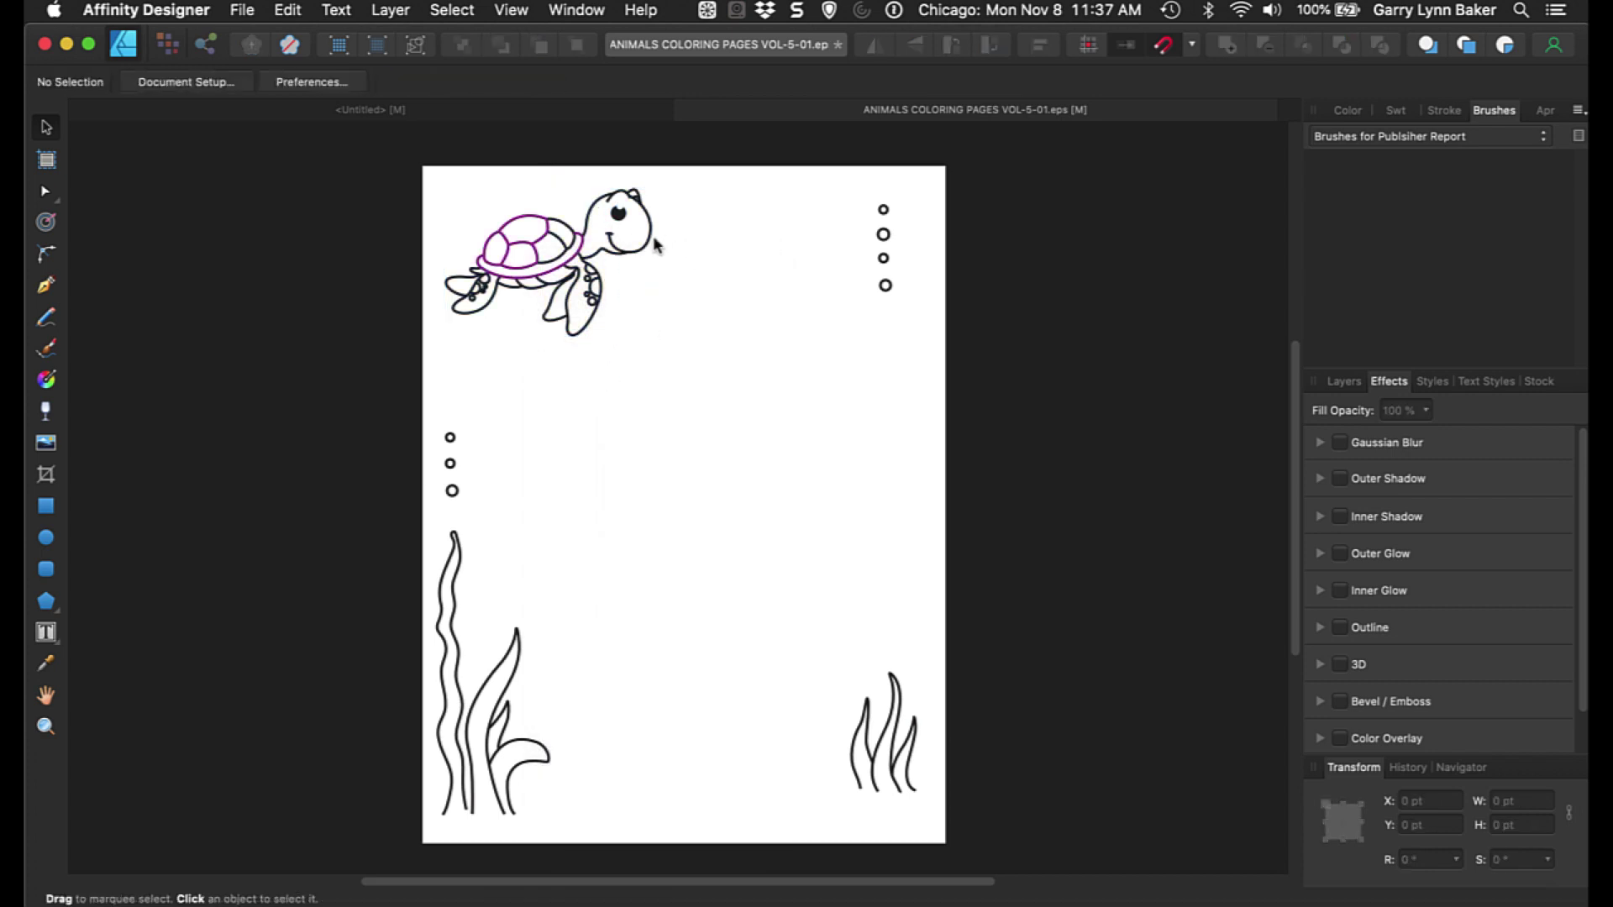
Paste a copy of the shell's top curve mid-page, then undo its move.
{"action": "left_click", "coordinate": [592, 212]}
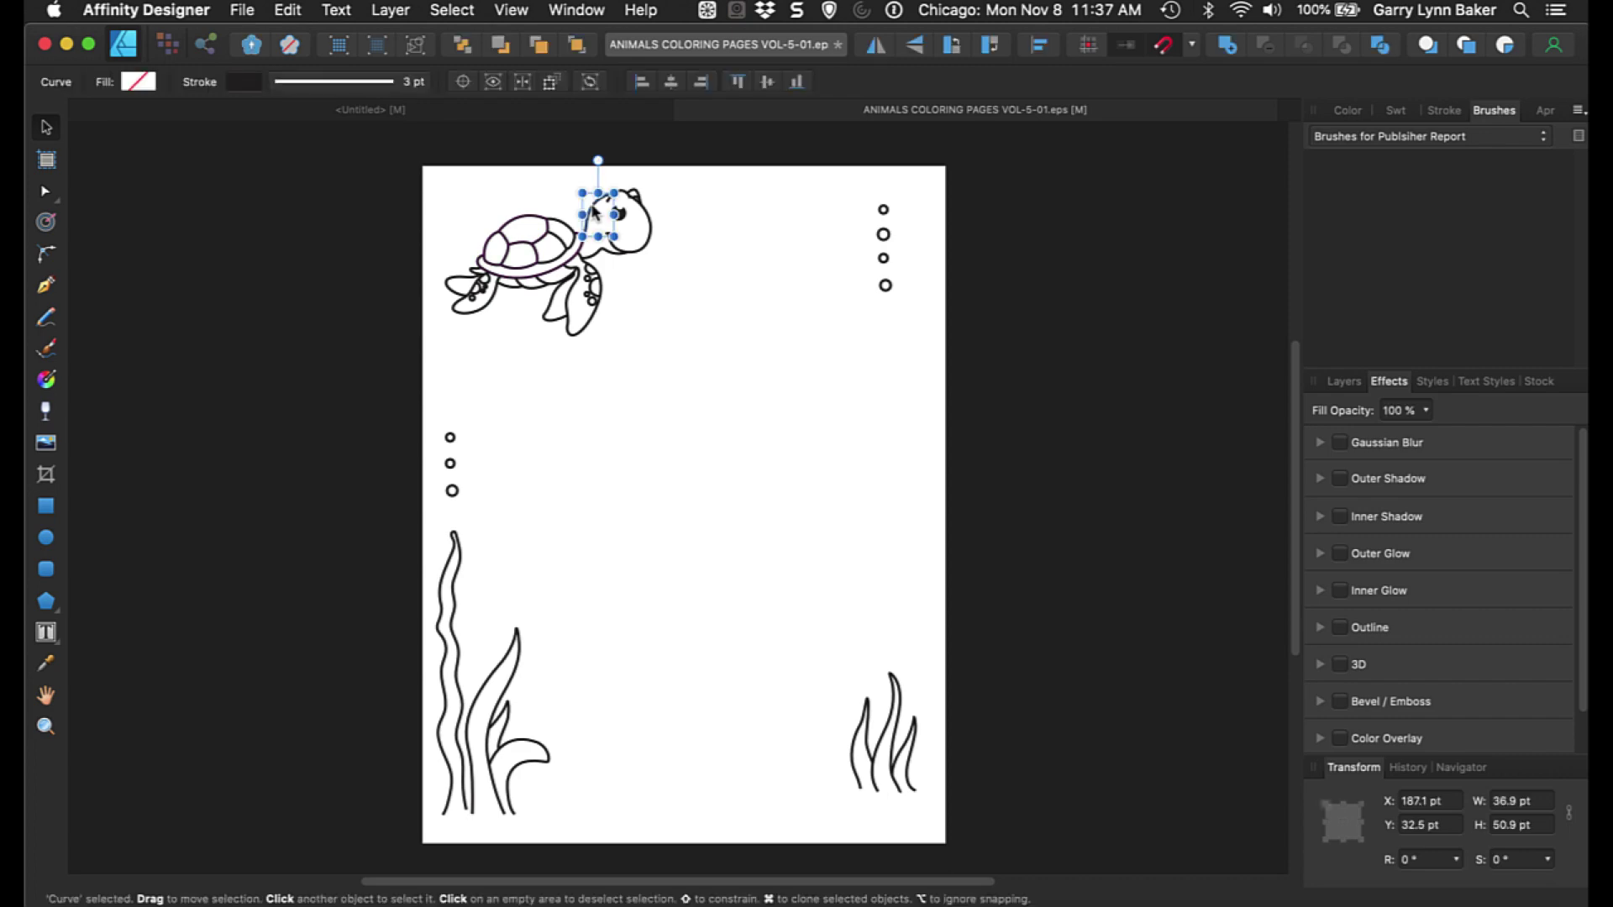
{"action": "left_click", "coordinate": [531, 221]}
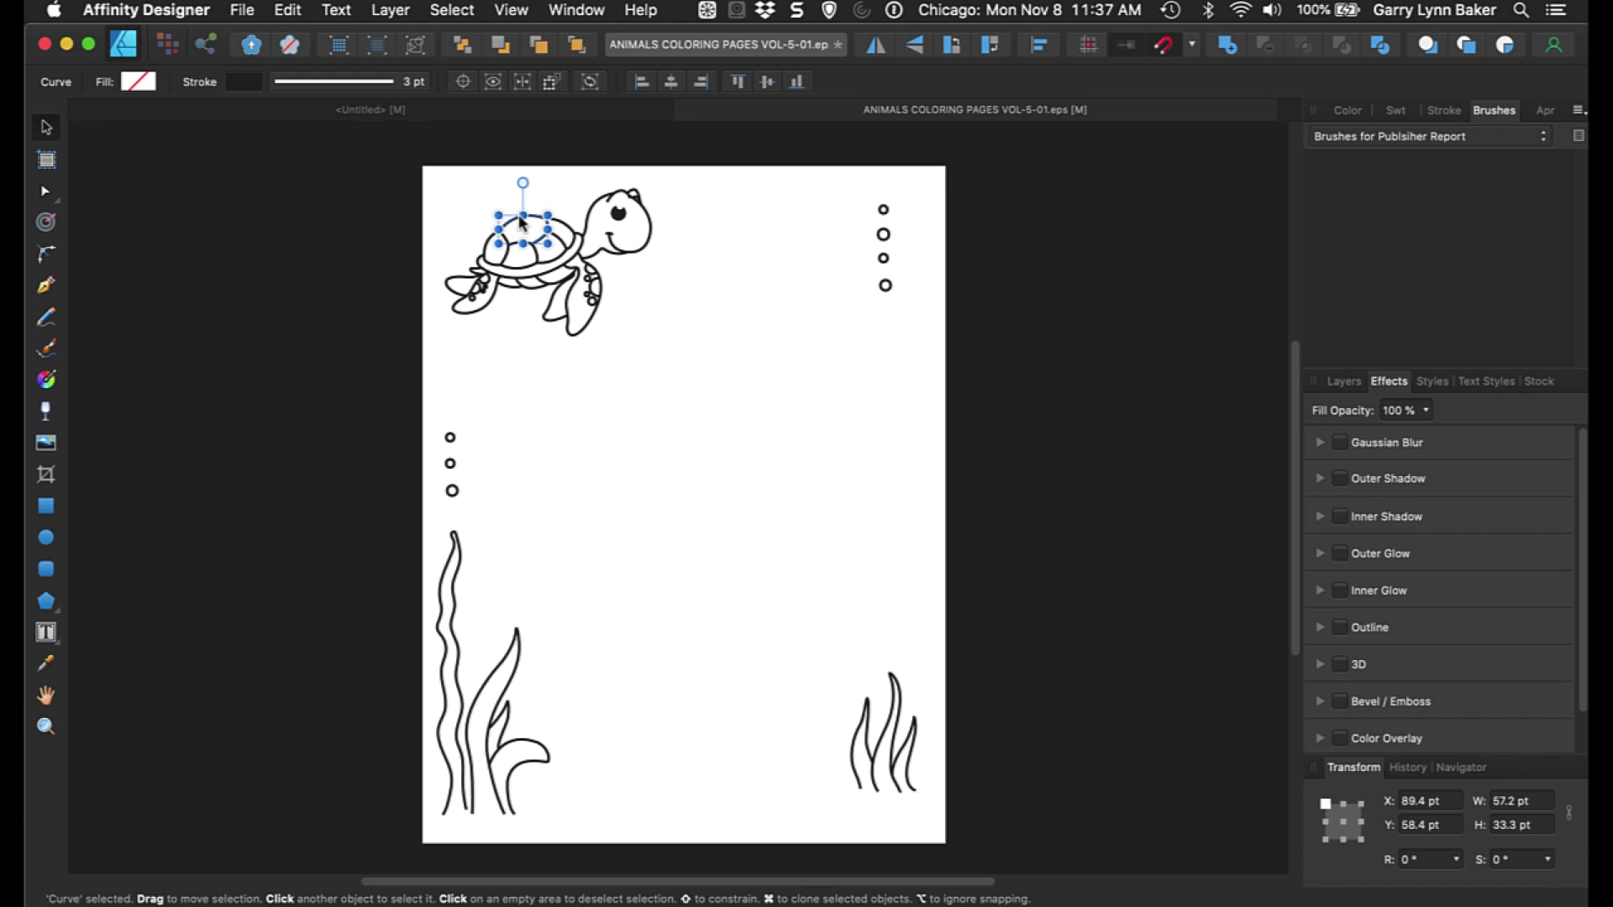
{"action": "right_click", "coordinate": [520, 223]}
{"action": "left_click", "coordinate": [566, 257]}
{"action": "right_click", "coordinate": [522, 223]}
{"action": "left_click", "coordinate": [564, 279]}
{"action": "left_click_drag", "start_coordinate": [530, 229], "coordinate": [569, 434]}
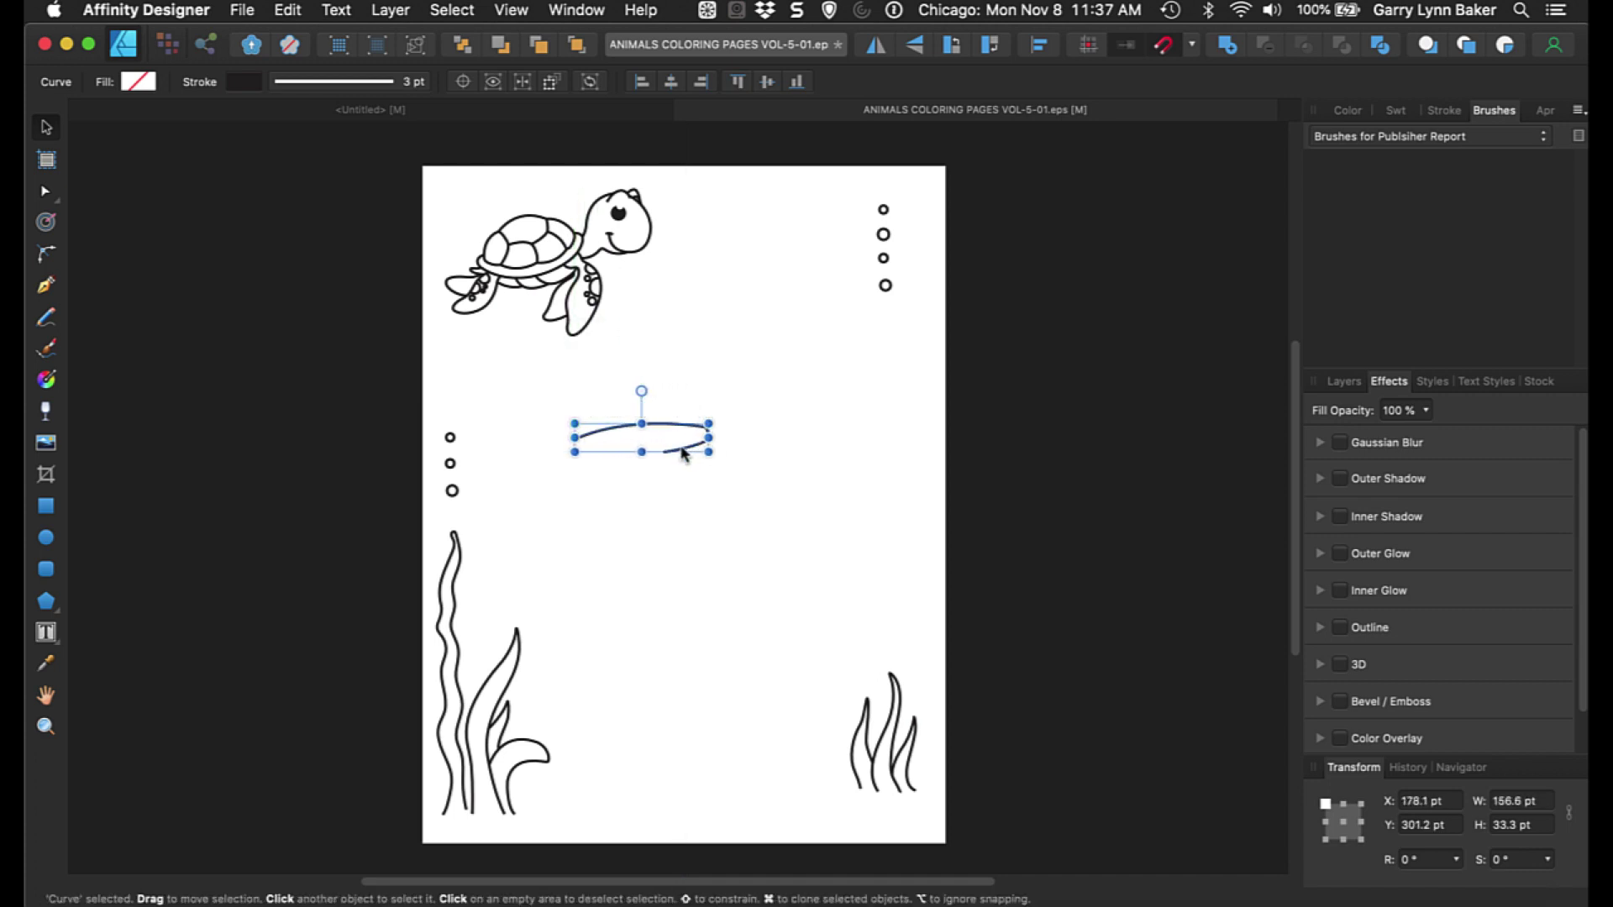
{"action": "key", "text": "super+z"}
{"action": "key", "text": "super+z"}
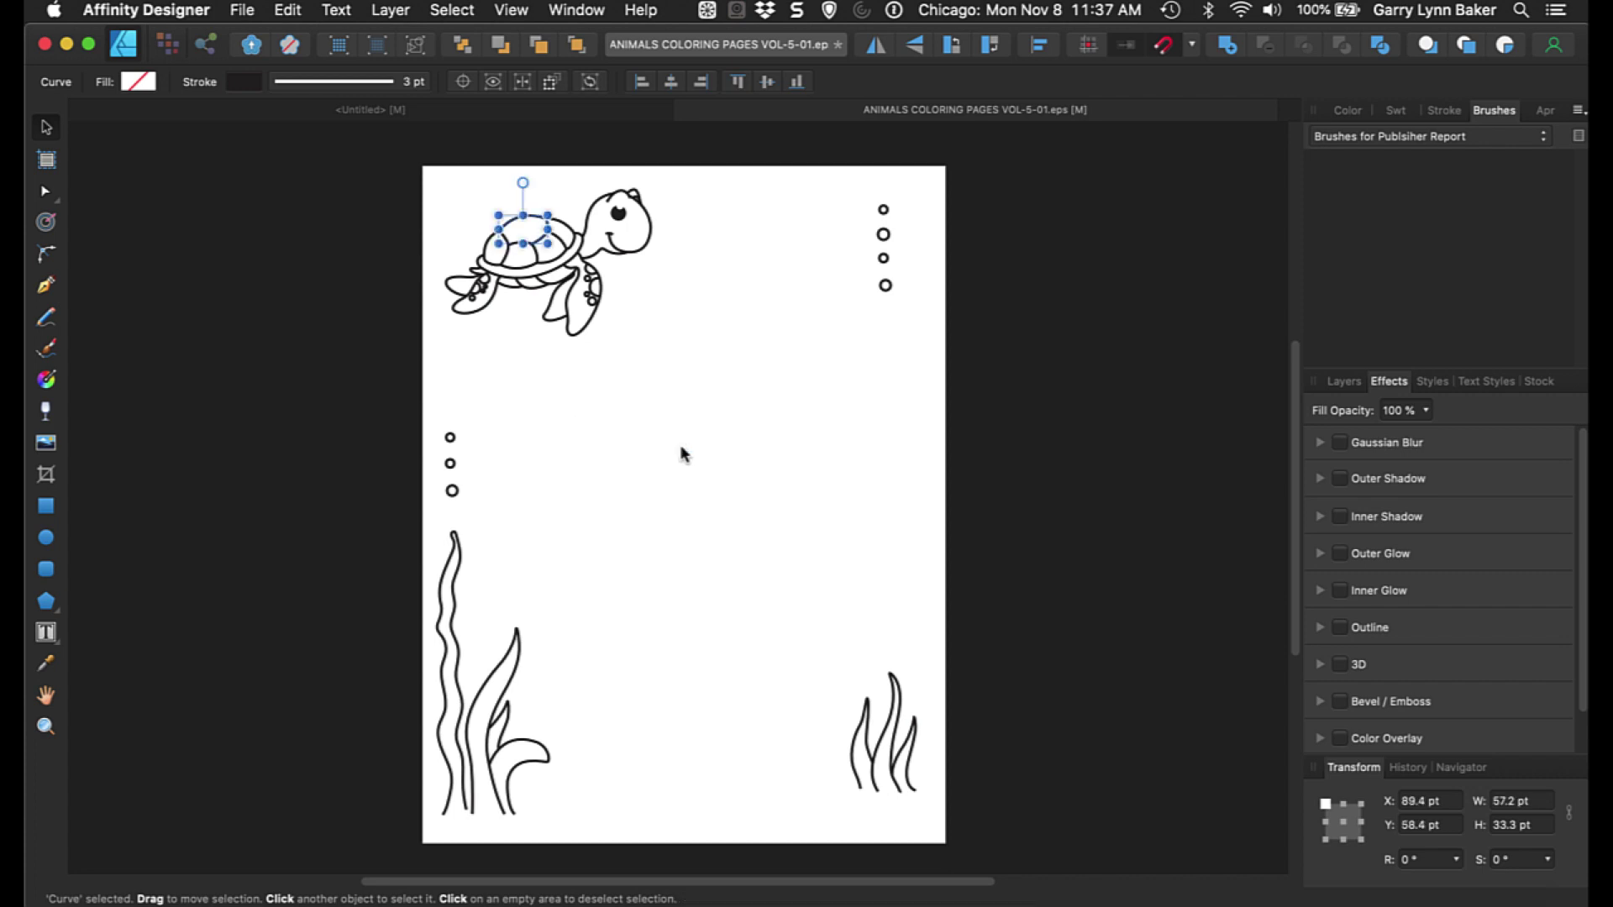
Paste a copy of the head curve mid-page, widen it to 348.7 pt and flatten it horizontally.
{"action": "left_click", "coordinate": [595, 210]}
{"action": "right_click", "coordinate": [594, 210]}
{"action": "left_click", "coordinate": [606, 223]}
{"action": "right_click", "coordinate": [596, 215]}
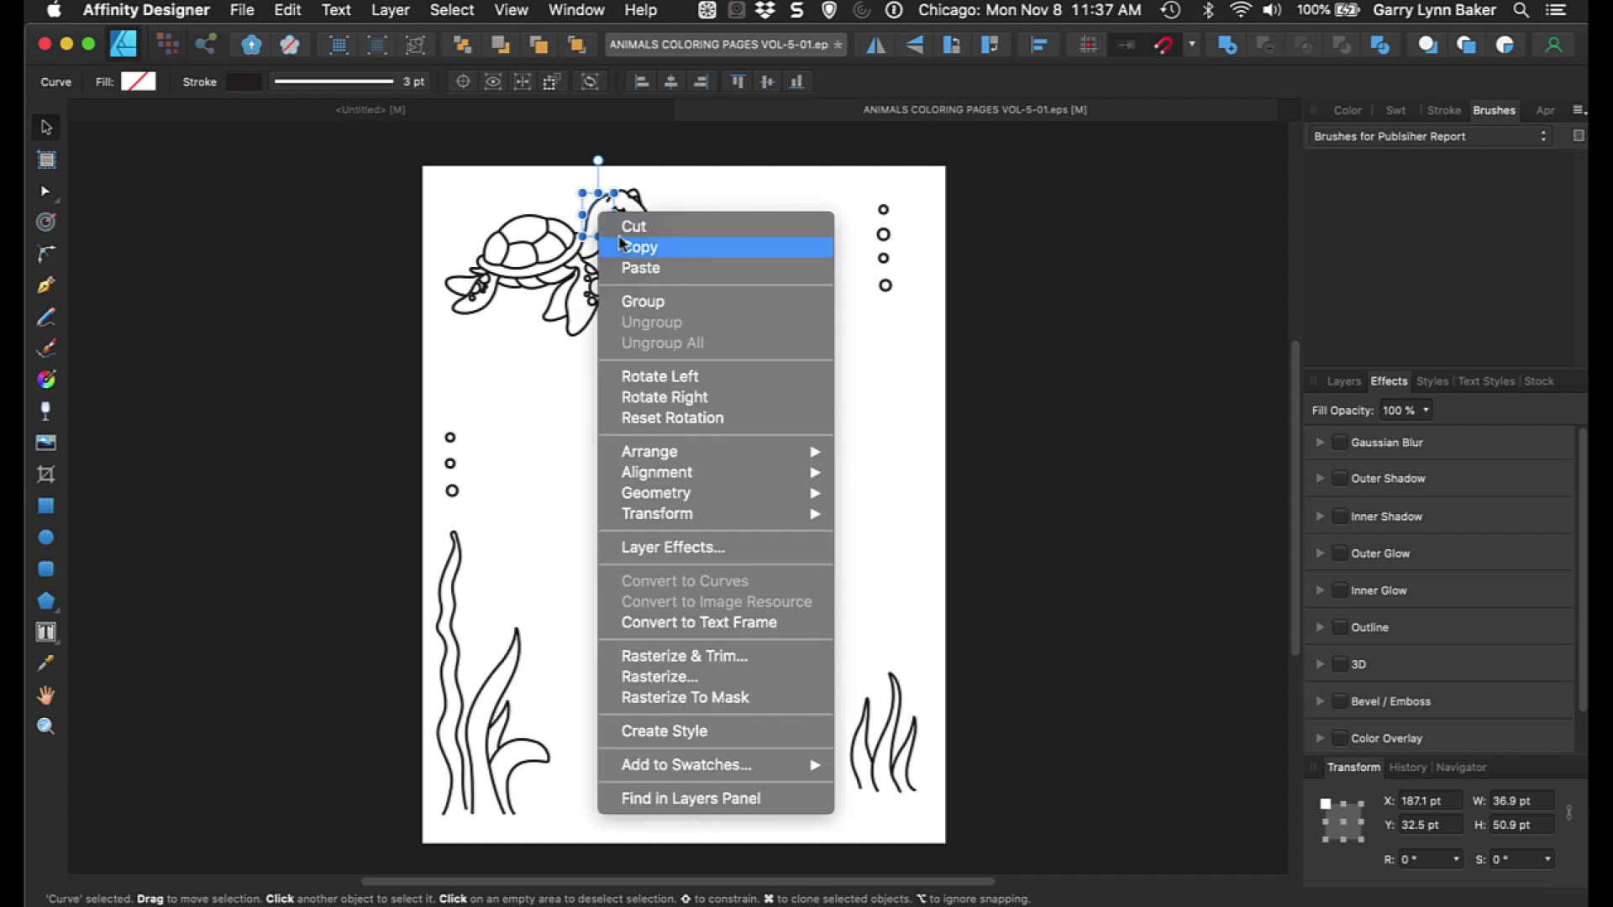
{"action": "left_click", "coordinate": [644, 267]}
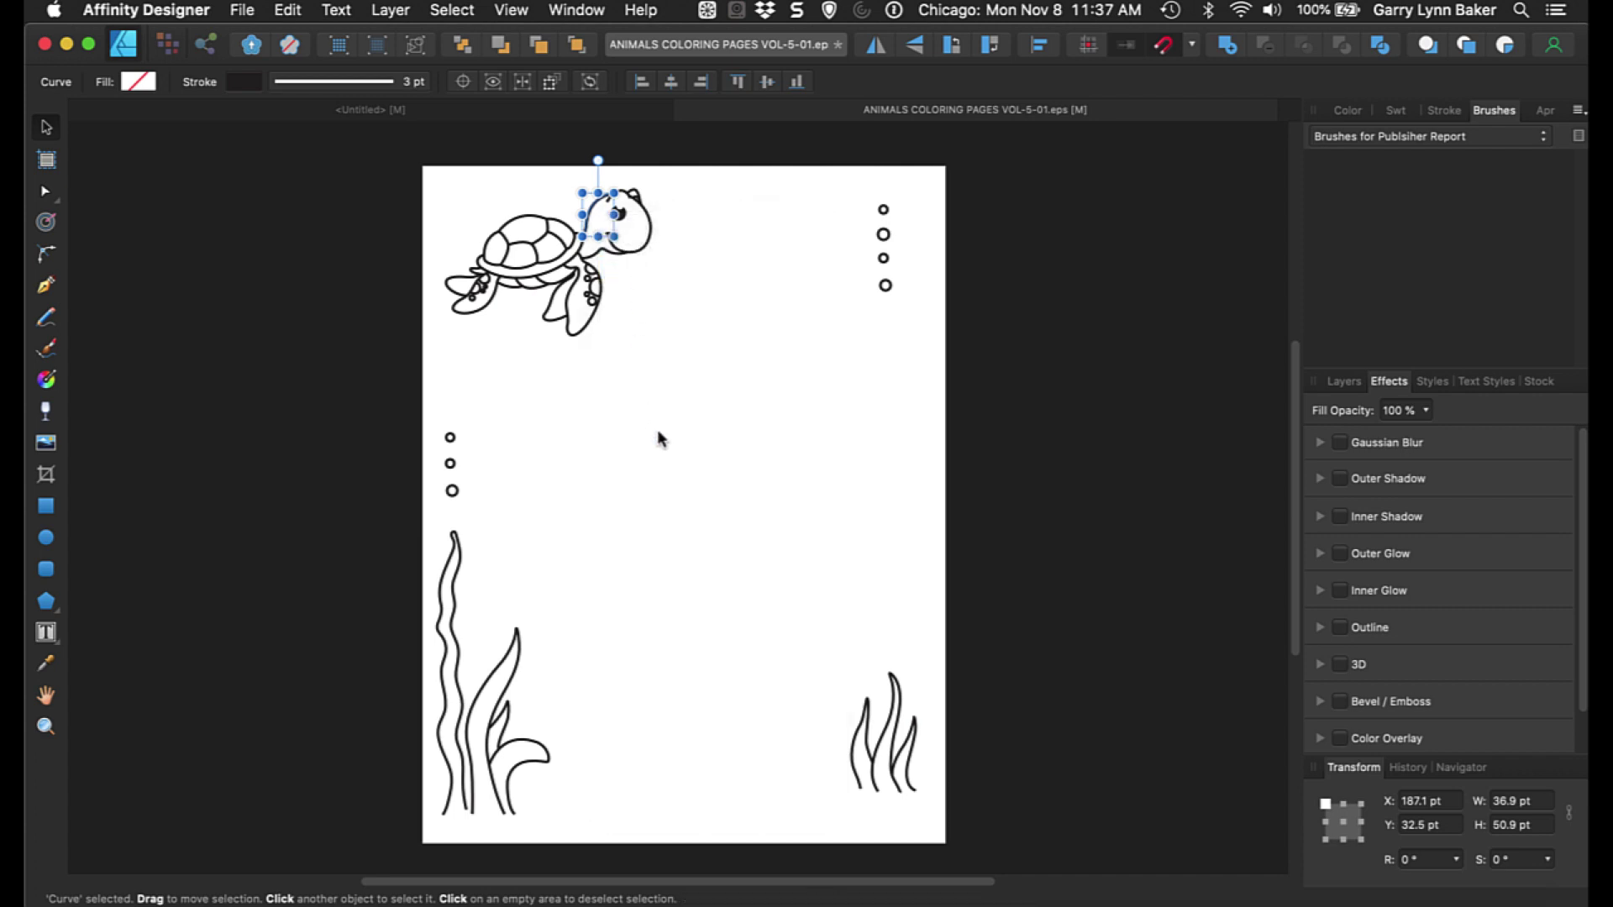
{"action": "left_click_drag", "start_coordinate": [590, 228], "coordinate": [523, 438]}
{"action": "left_click_drag", "start_coordinate": [684, 449], "coordinate": [822, 448]}
{"action": "left_click_drag", "start_coordinate": [521, 464], "coordinate": [522, 426]}
Duplicate the horizontal line and place the copy 88.9 pt below the first.
{"action": "left_click", "coordinate": [752, 560]}
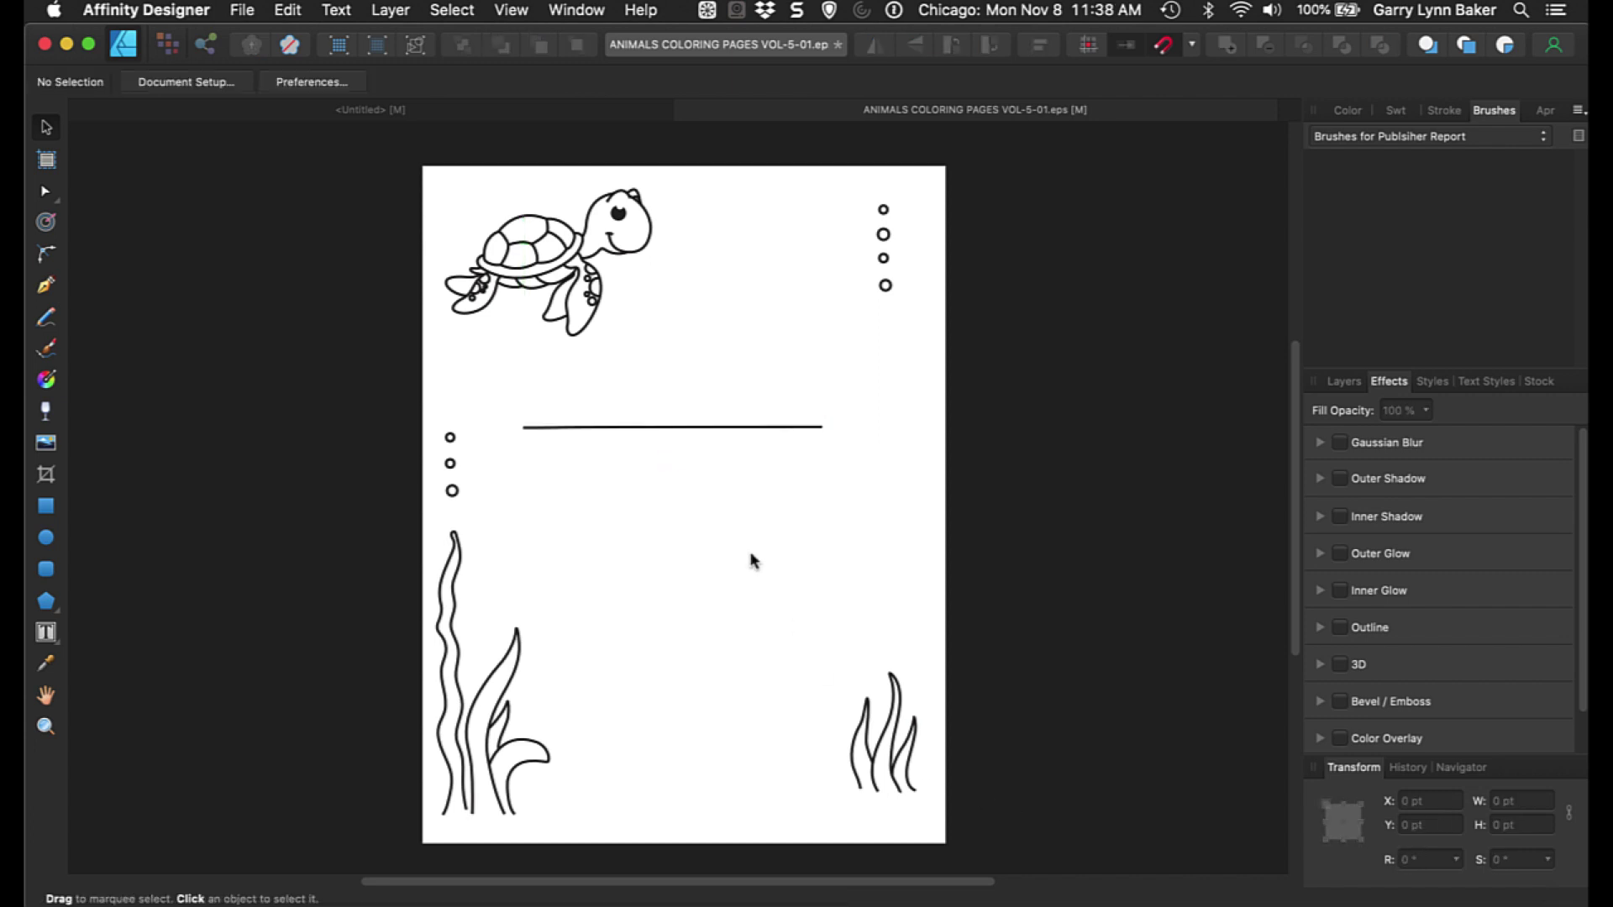
{"action": "left_click", "coordinate": [622, 430]}
{"action": "key", "text": "super+c"}
{"action": "key", "text": "super+v"}
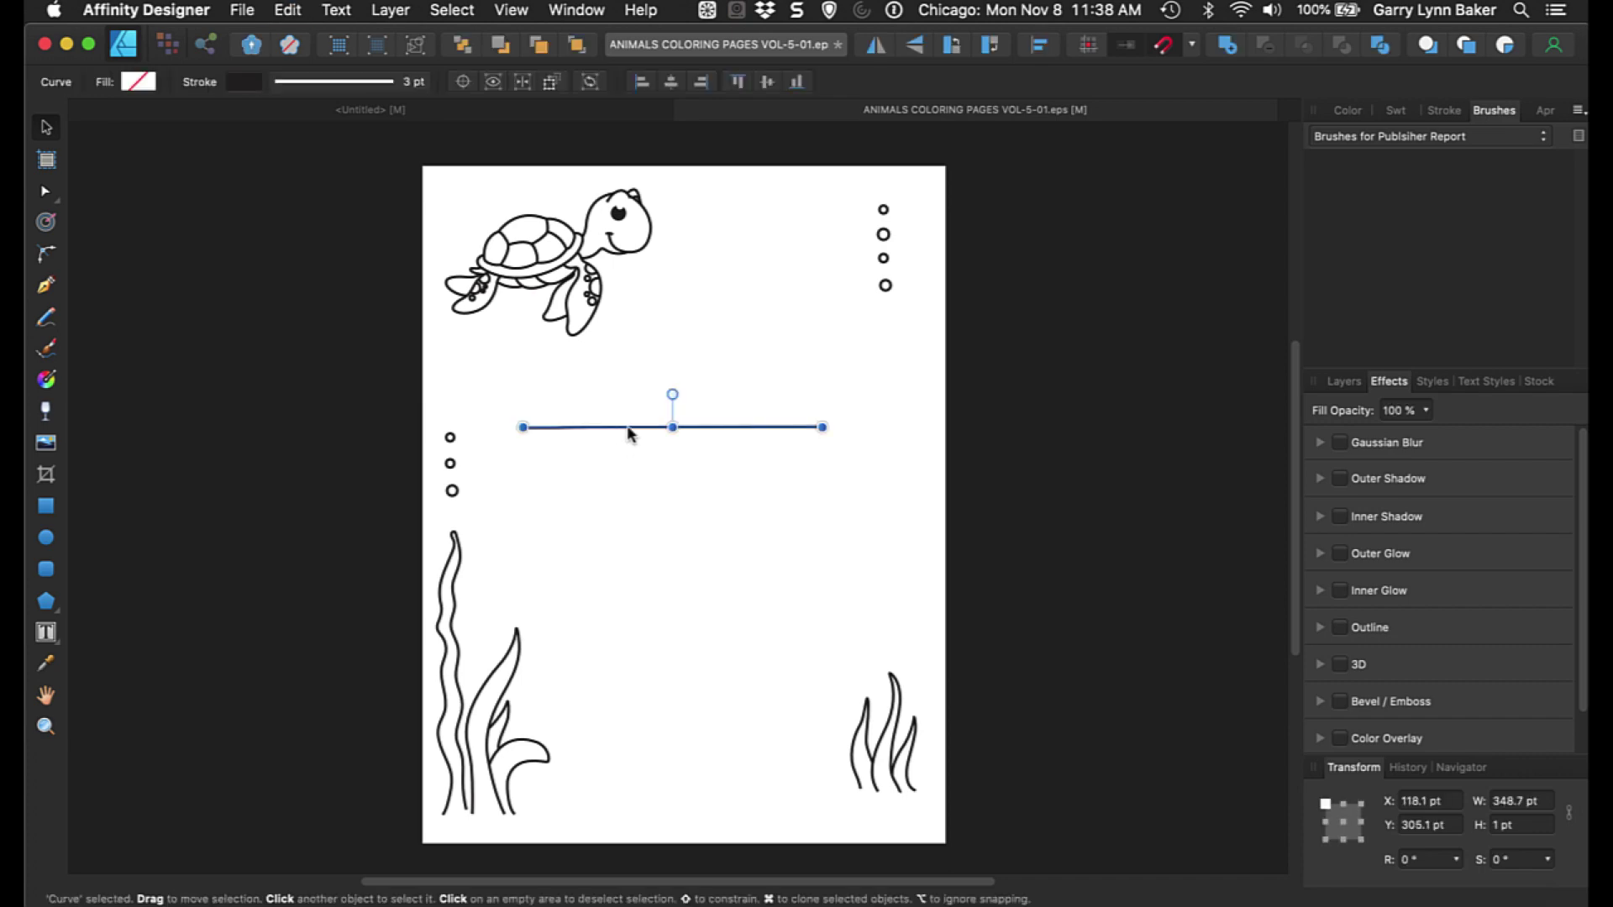
{"action": "left_click_drag", "start_coordinate": [630, 432], "coordinate": [626, 502]}
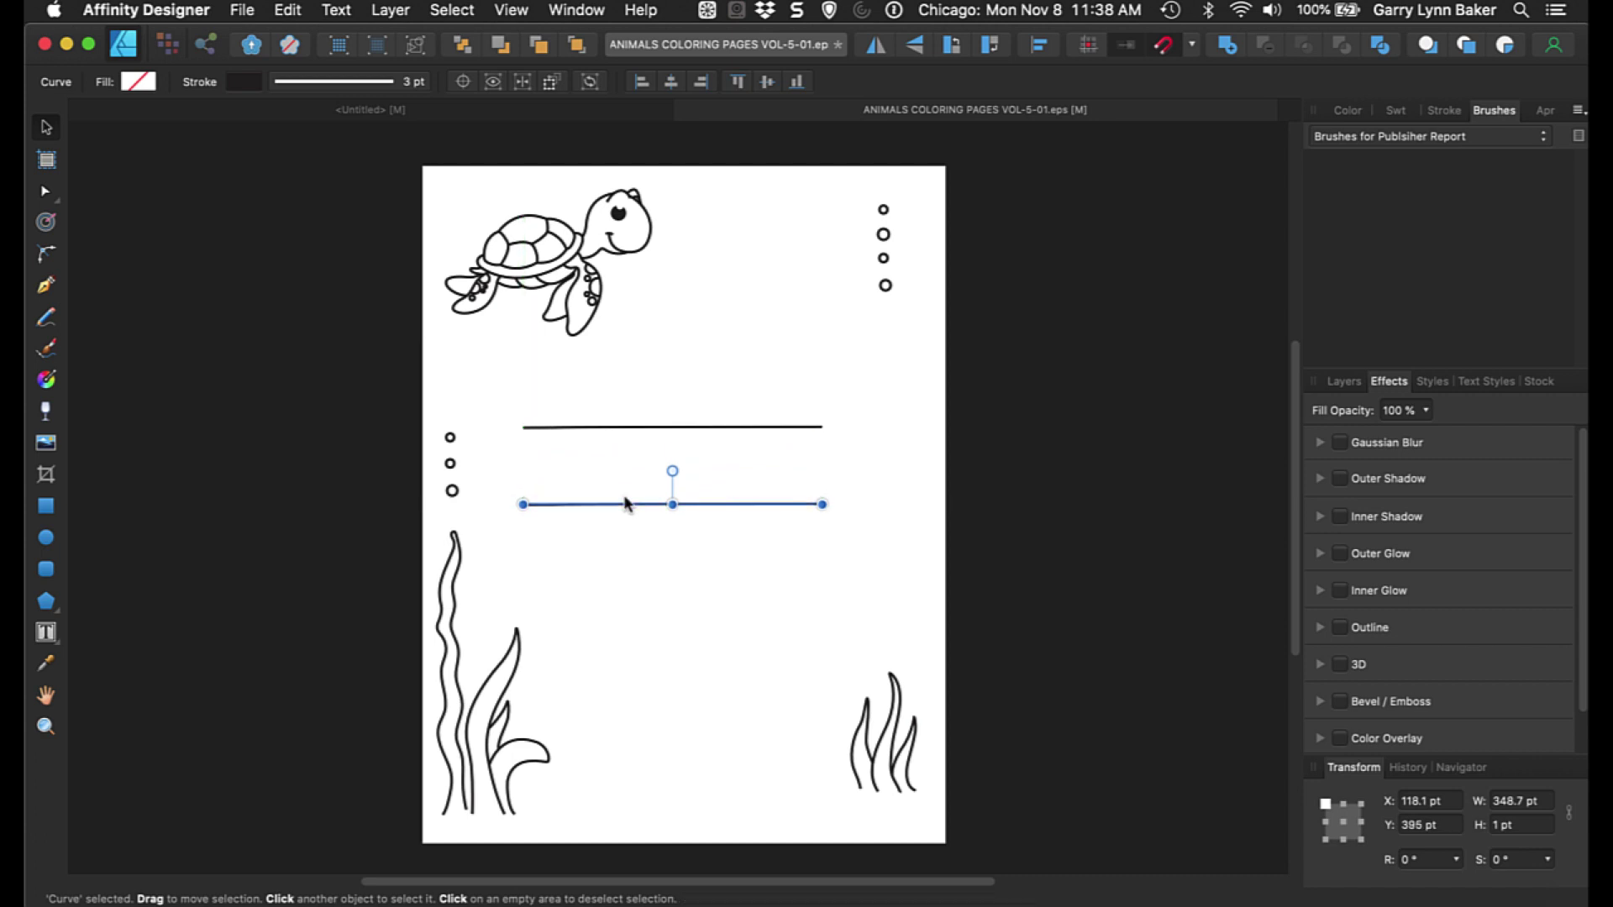
Show the grid and move both lines up to about 288 pt and 360 pt.
{"action": "left_click", "coordinate": [509, 10]}
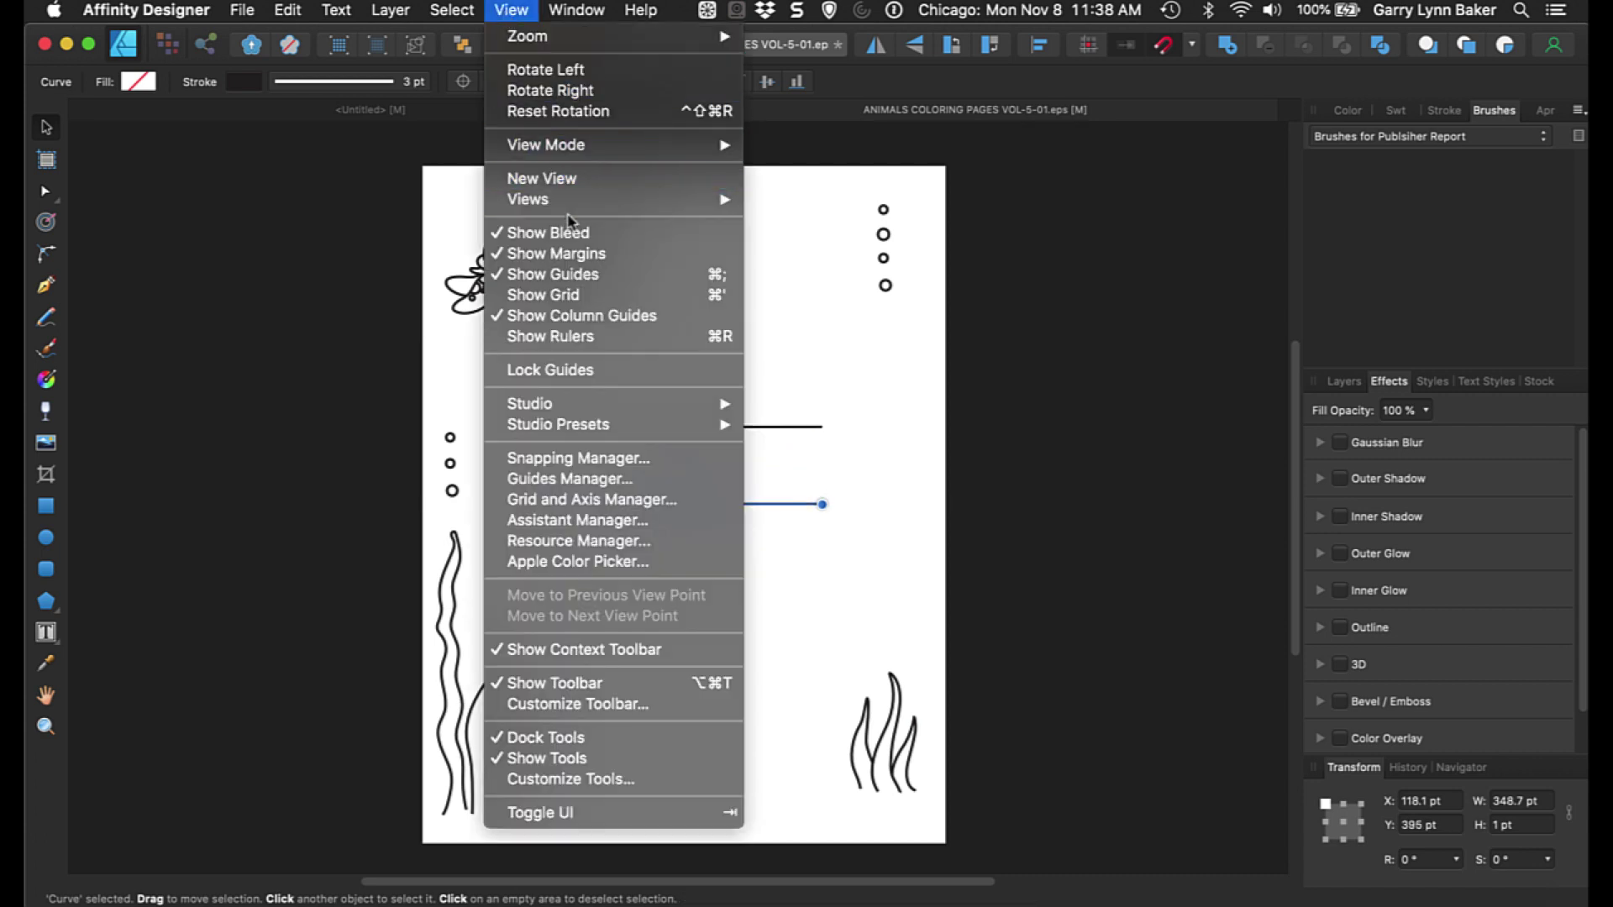
{"action": "left_click", "coordinate": [579, 296]}
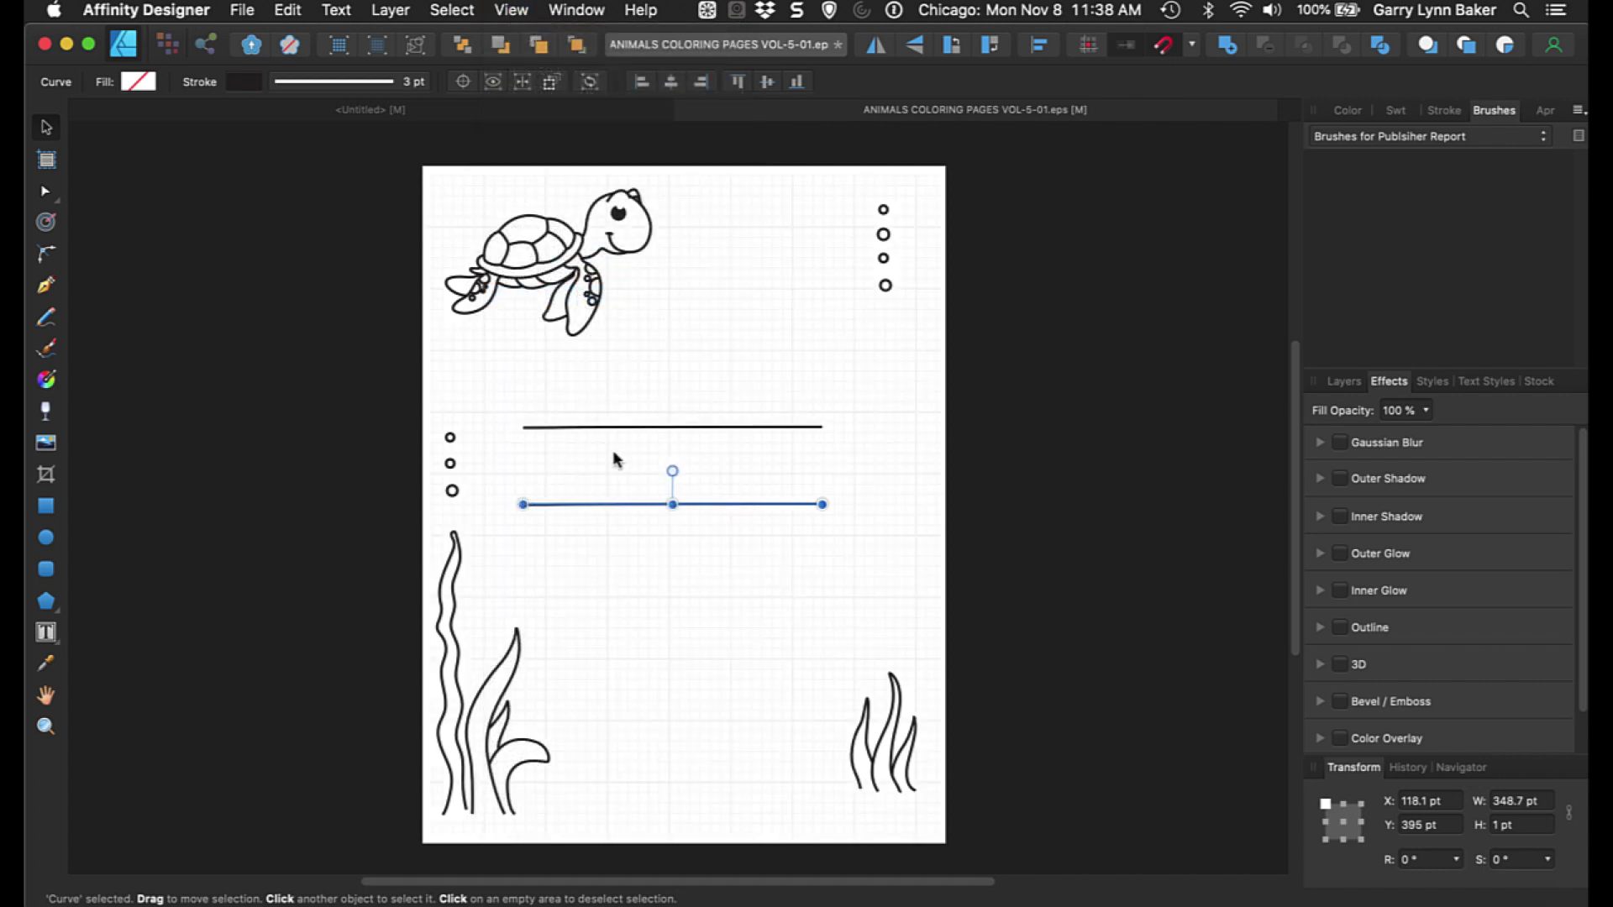
{"action": "left_click_drag", "start_coordinate": [642, 430], "coordinate": [640, 420]}
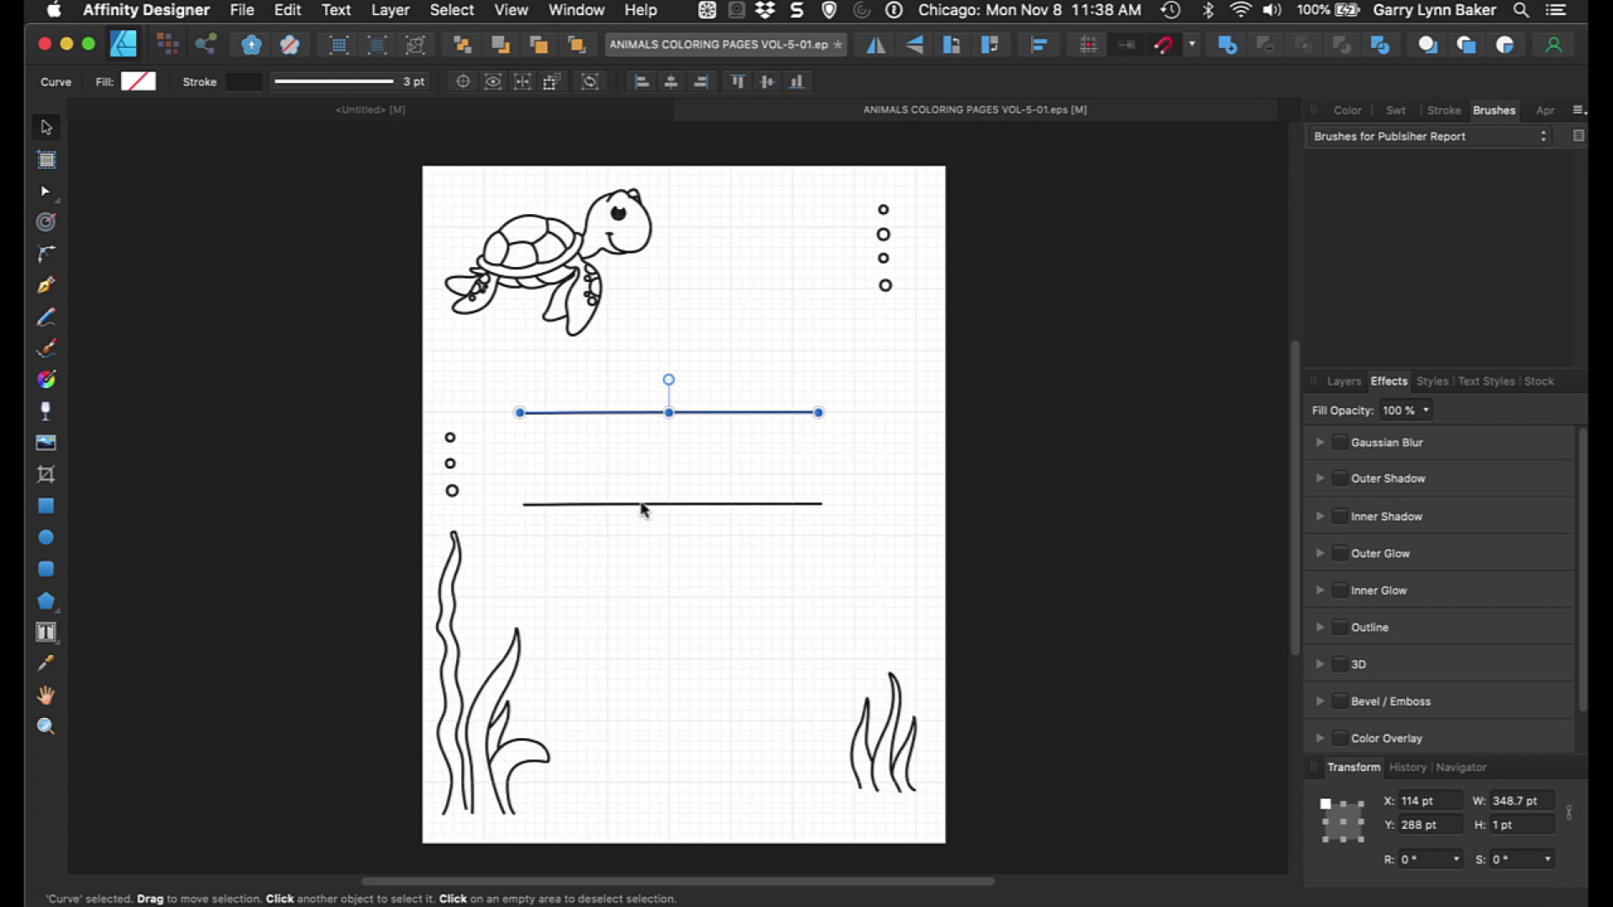
{"action": "left_click_drag", "start_coordinate": [642, 503], "coordinate": [641, 475]}
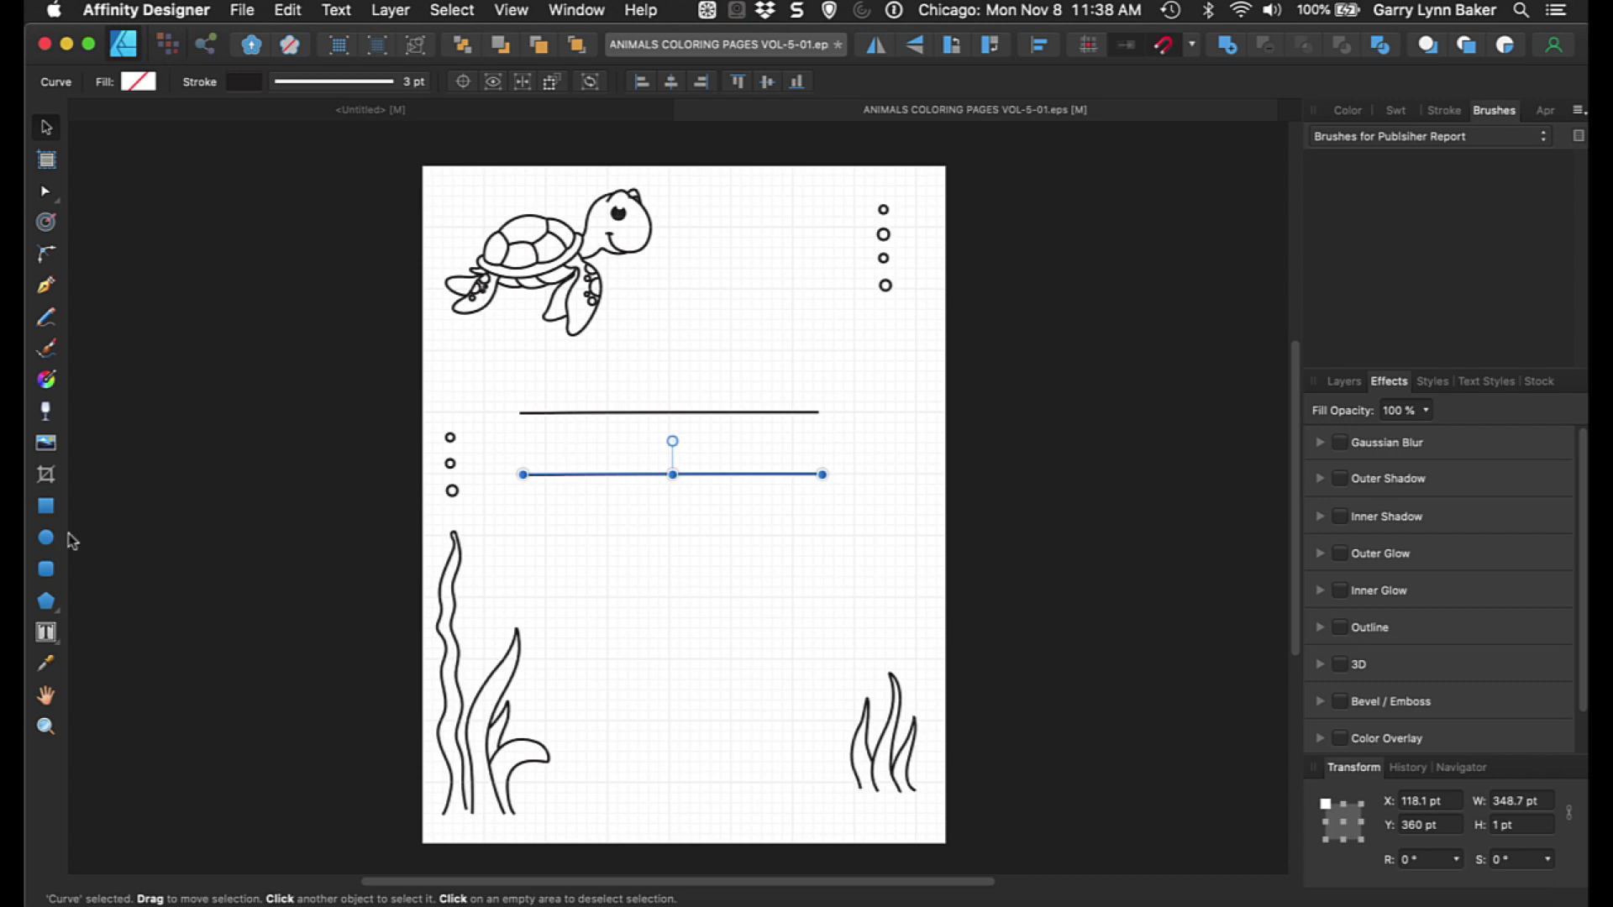
Draw a rectangle over both black lines, fill it #FFFFFF, then select all three objects.
{"action": "left_click", "coordinate": [46, 506]}
{"action": "left_click_drag", "start_coordinate": [522, 410], "coordinate": [816, 475]}
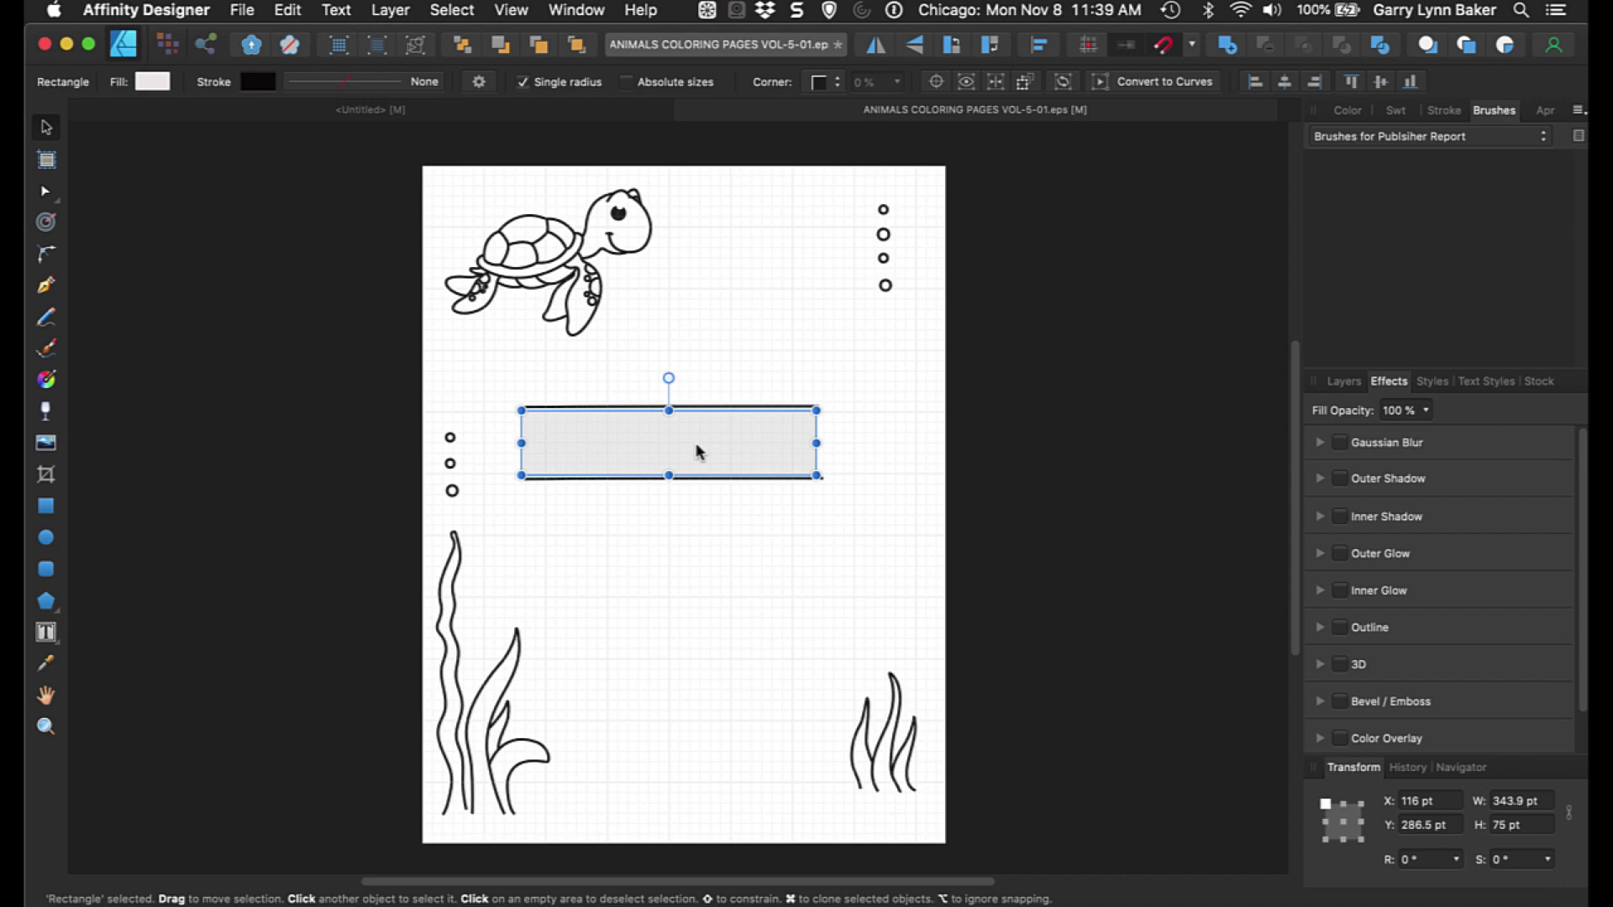
{"action": "left_click", "coordinate": [1344, 111]}
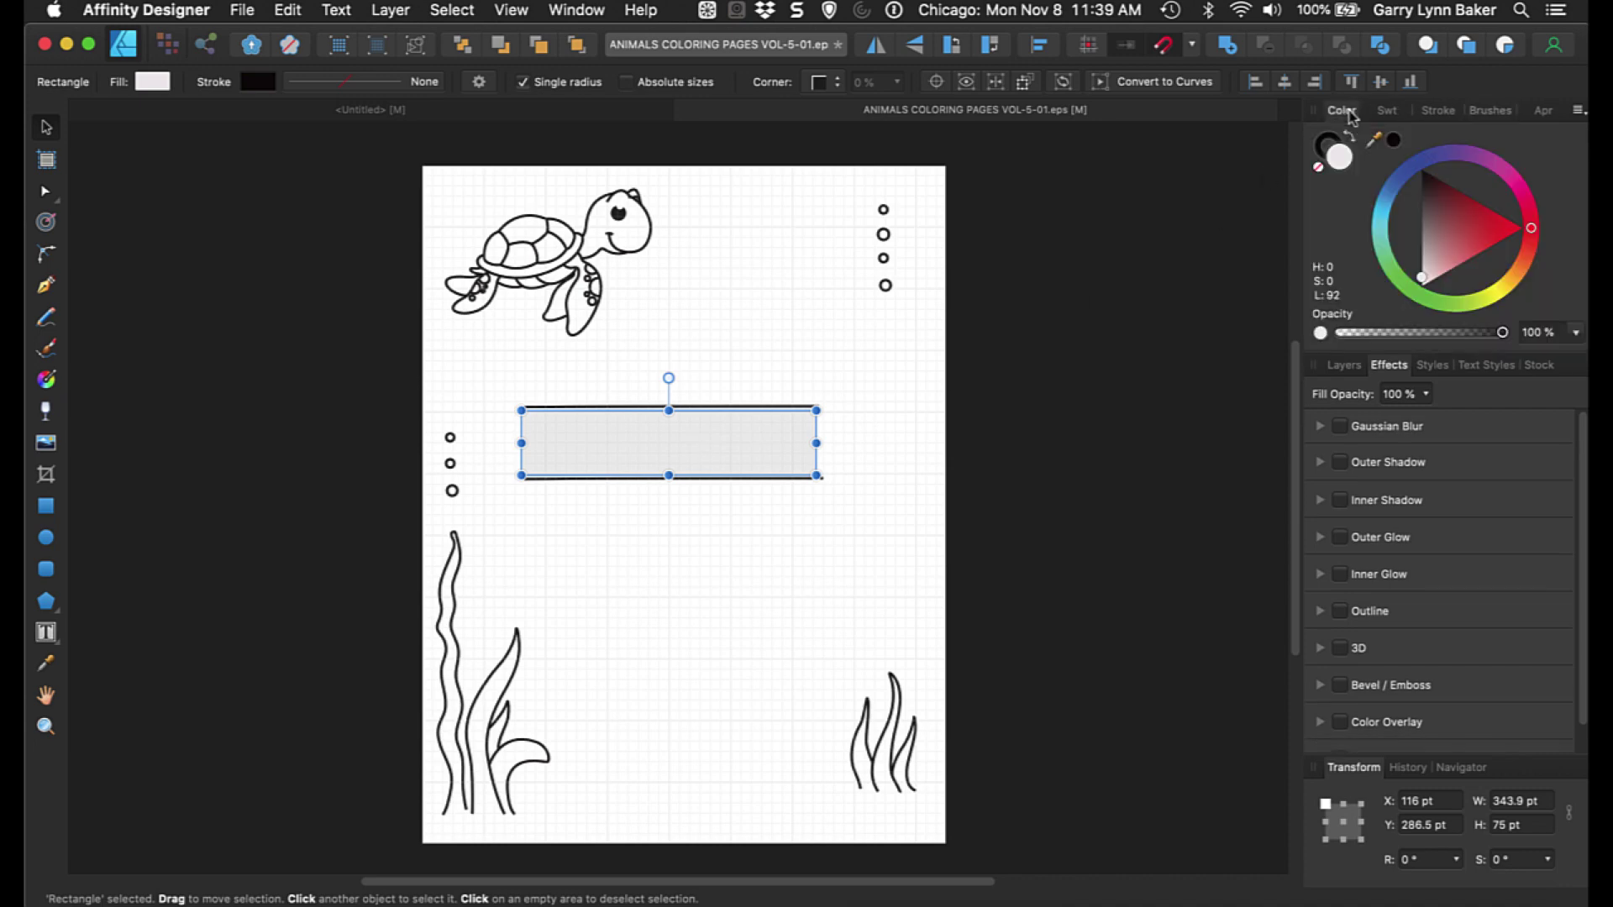
{"action": "double_click", "coordinate": [1339, 155]}
{"action": "double_click", "coordinate": [773, 540]}
{"action": "key", "text": "BackSpace"}
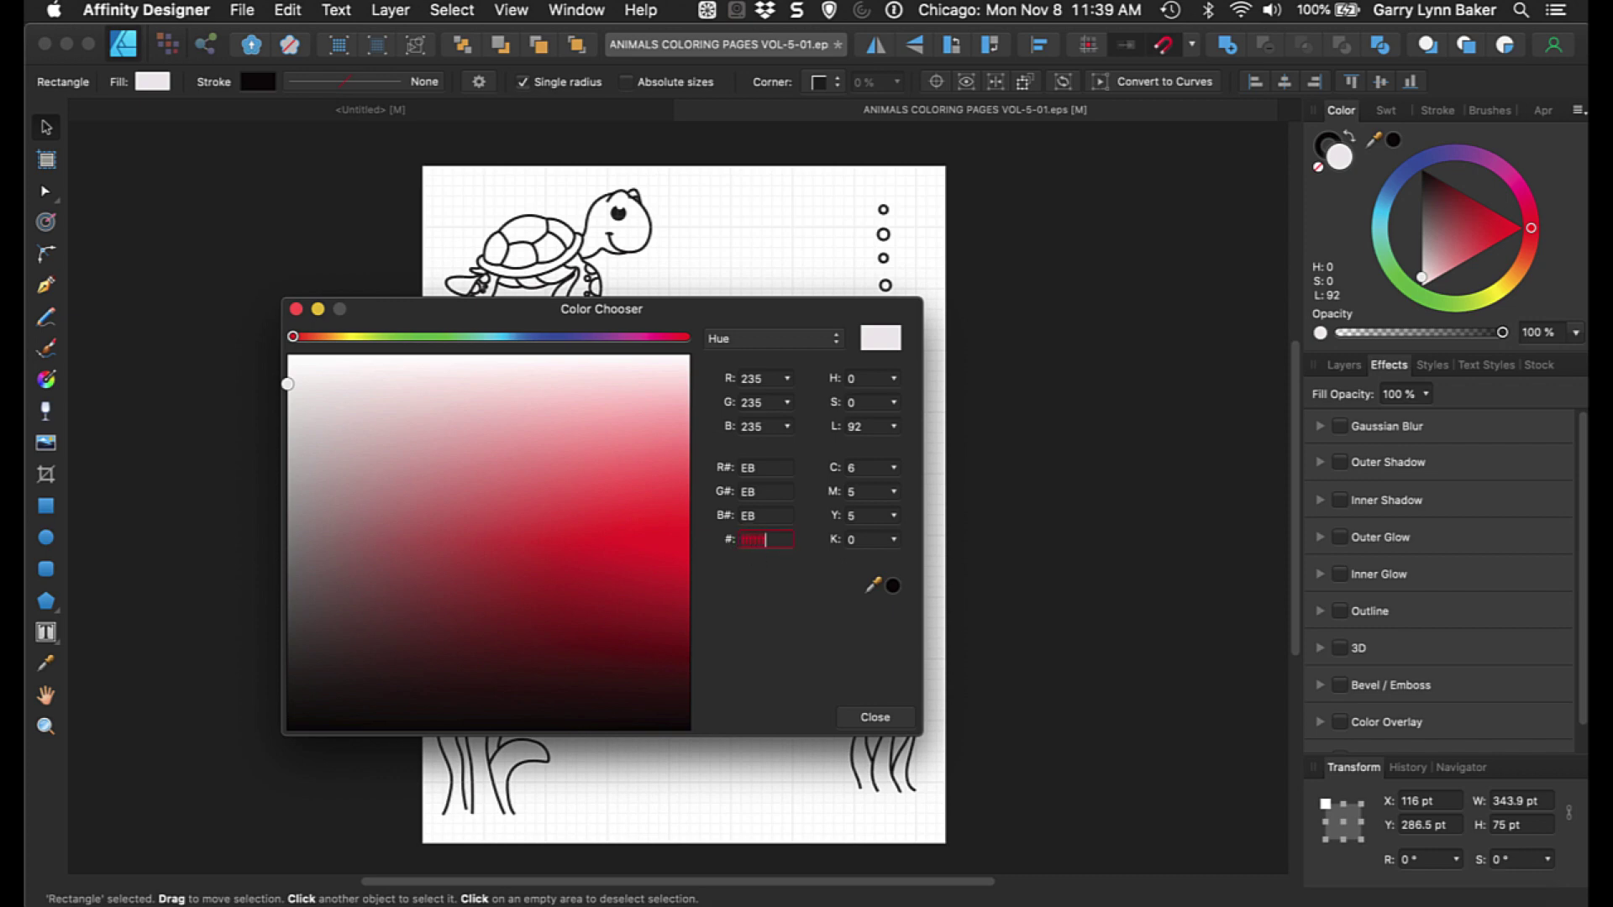
{"action": "type", "text": "ffffff"}
{"action": "key", "text": "Return"}
{"action": "left_click", "coordinate": [880, 716]}
{"action": "left_click", "coordinate": [735, 545]}
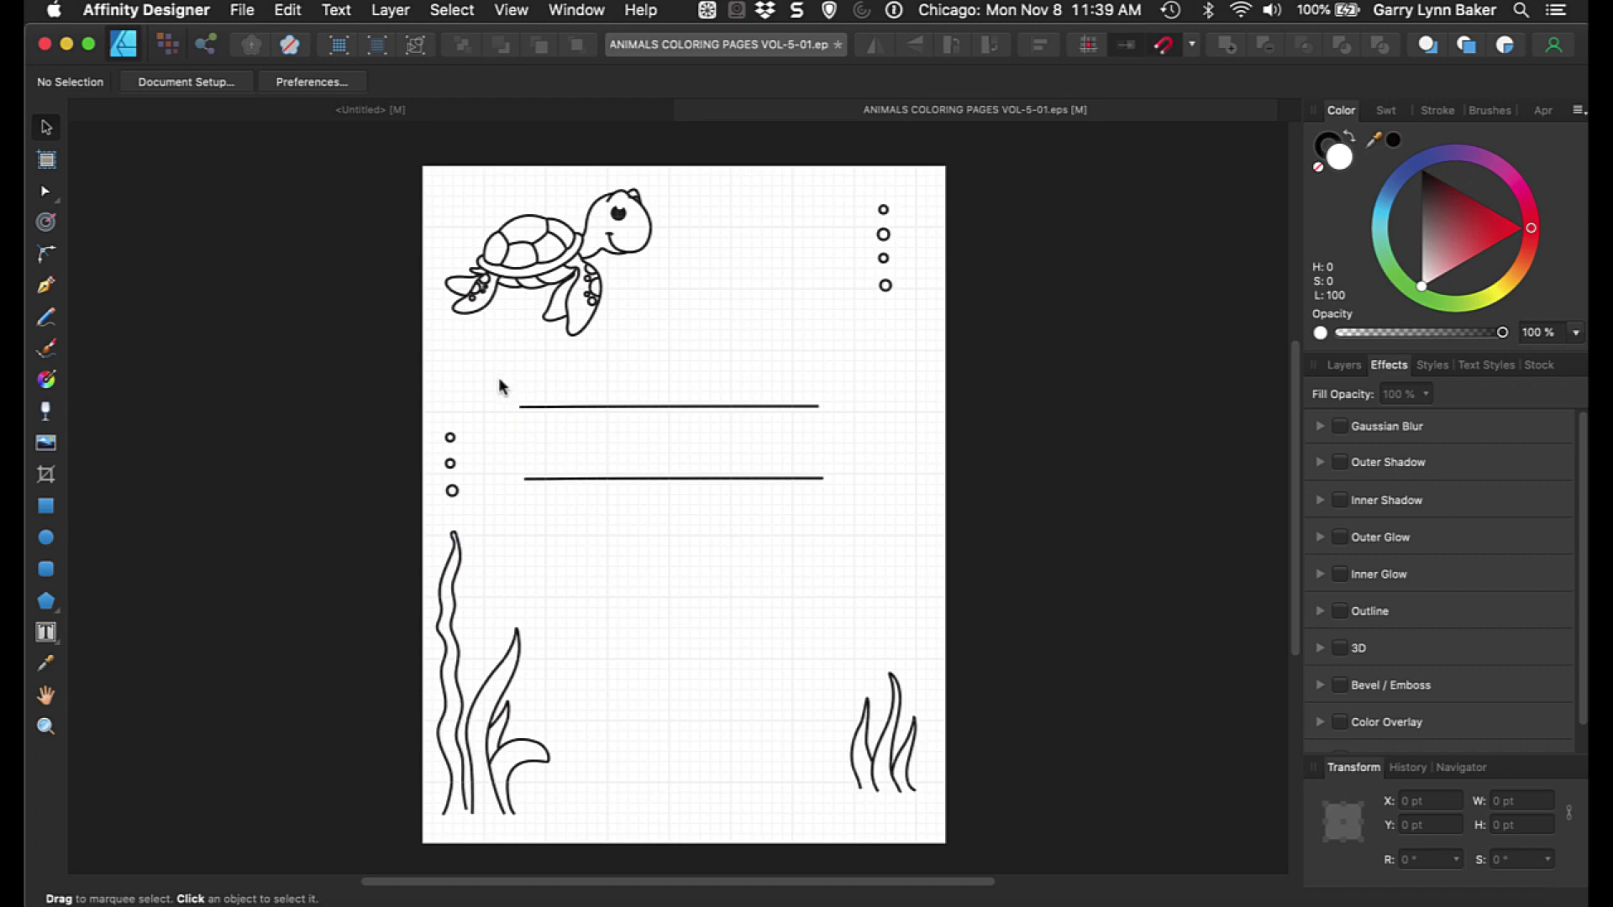
{"action": "left_click_drag", "start_coordinate": [499, 379], "coordinate": [872, 521]}
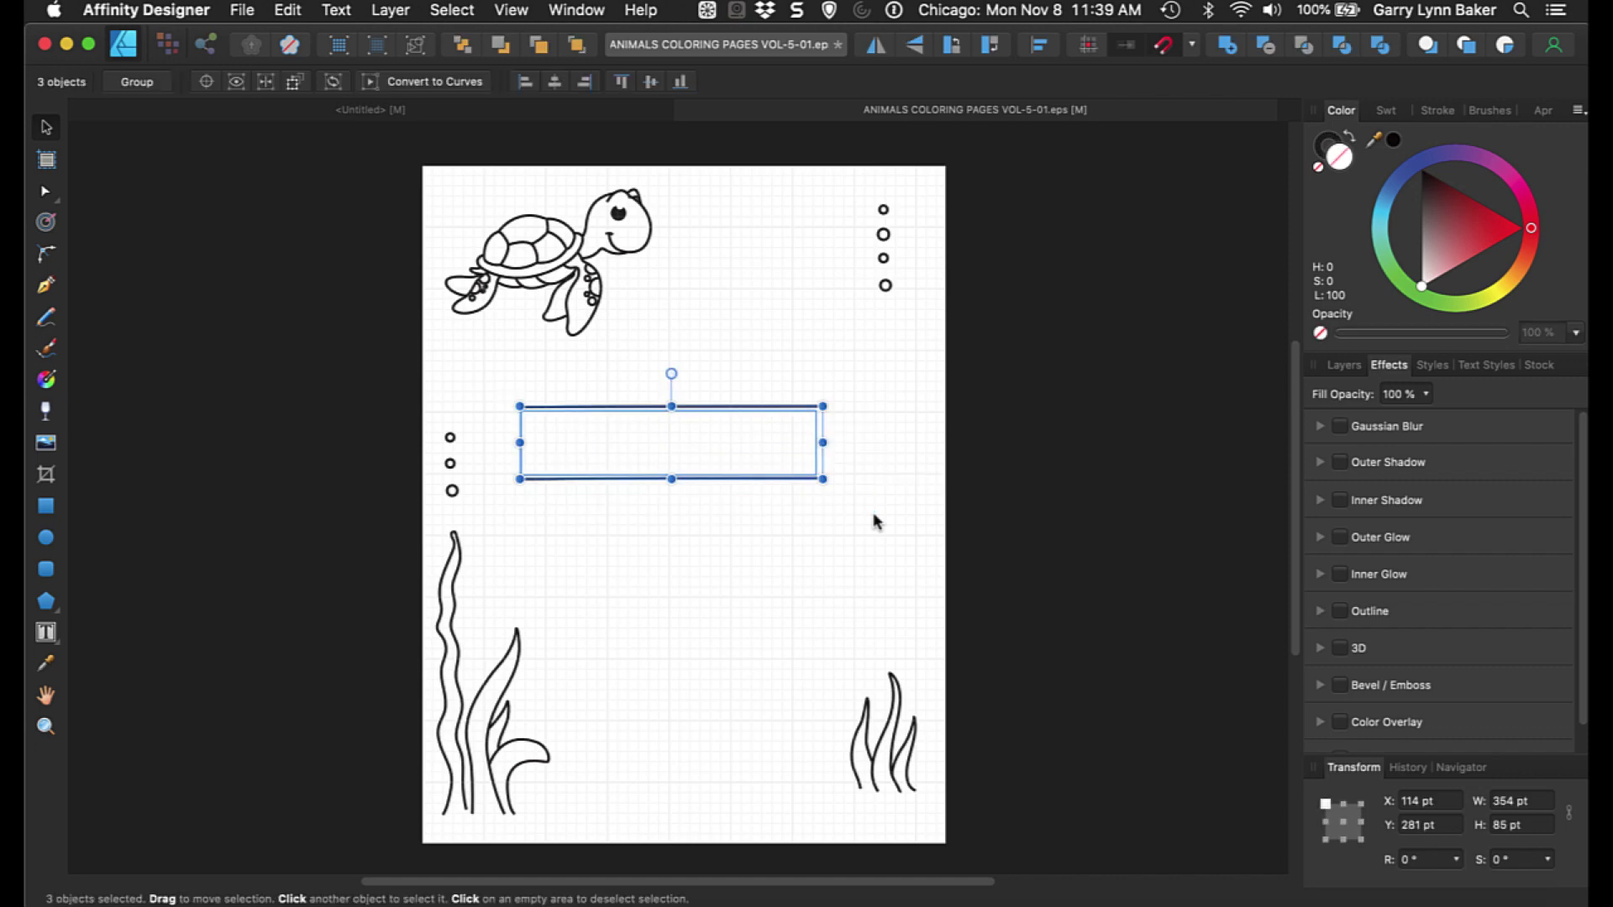
Export the selection only as PNG named 'ANIMALS COLORING Brush 1' into the Affinity Brushes folder.
{"action": "left_click", "coordinate": [241, 12]}
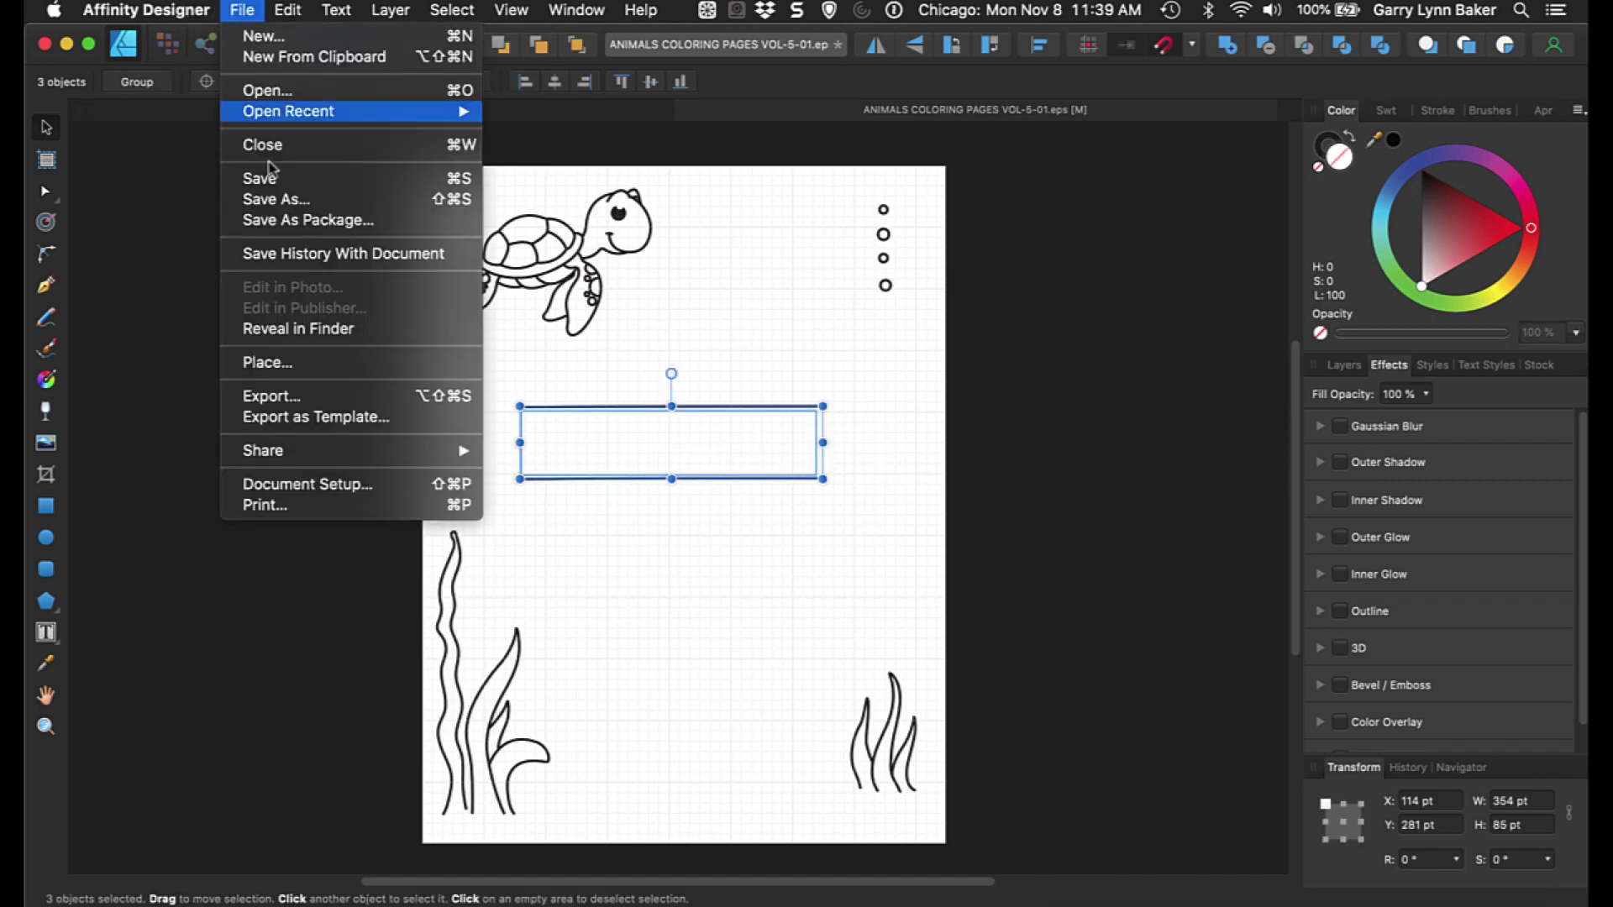
{"action": "left_click", "coordinate": [307, 398]}
{"action": "left_click", "coordinate": [821, 453]}
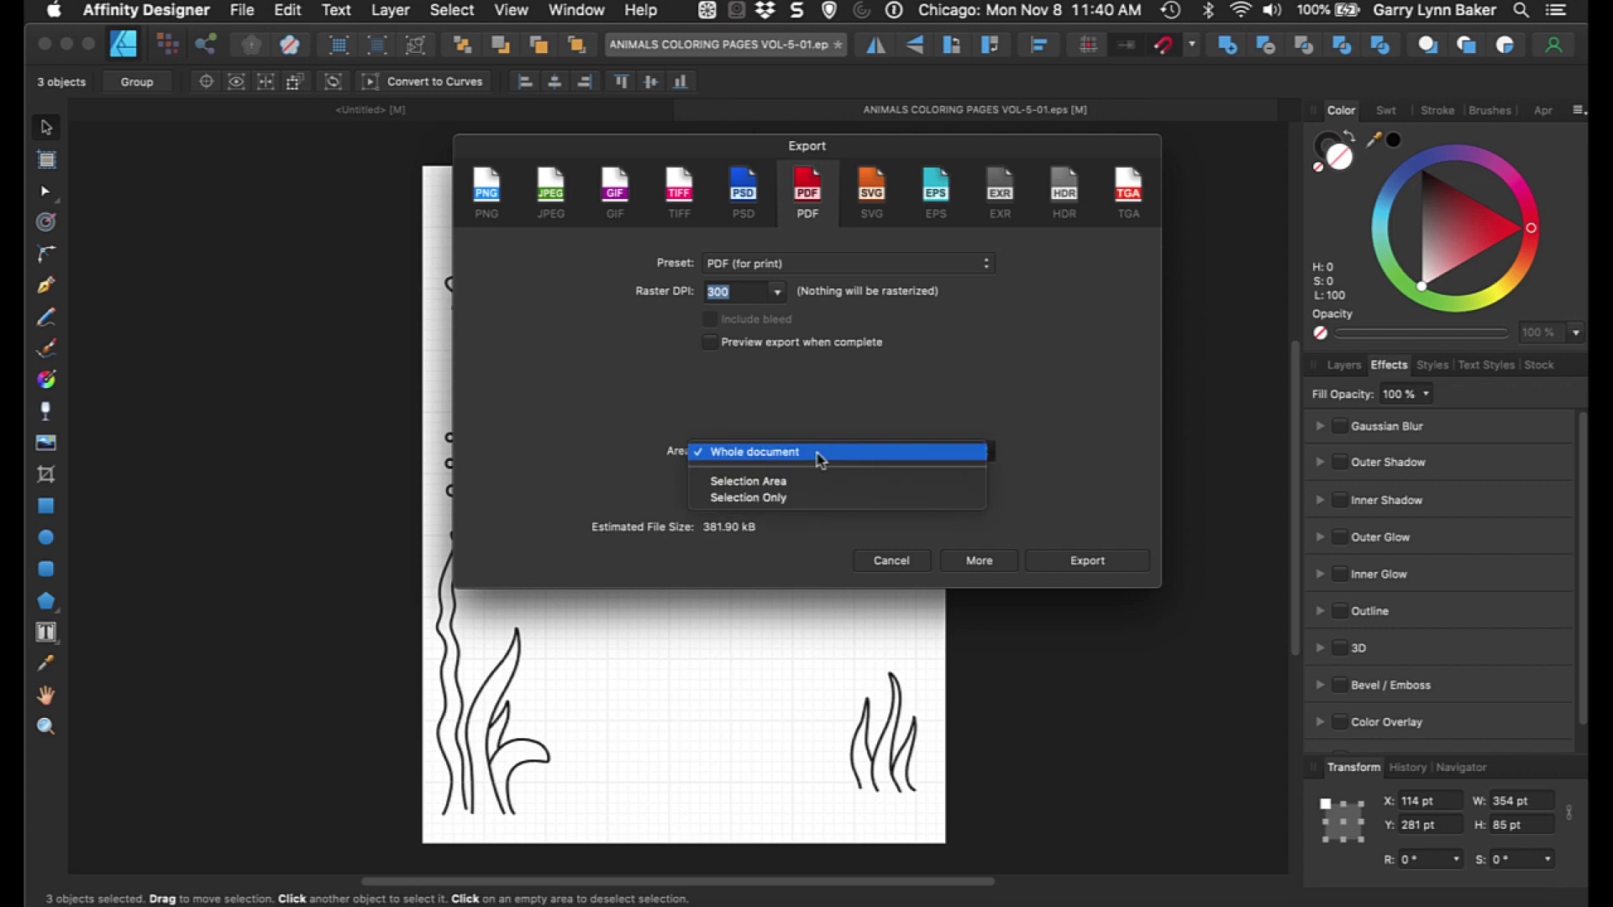
{"action": "left_click", "coordinate": [807, 499]}
{"action": "left_click", "coordinate": [487, 214]}
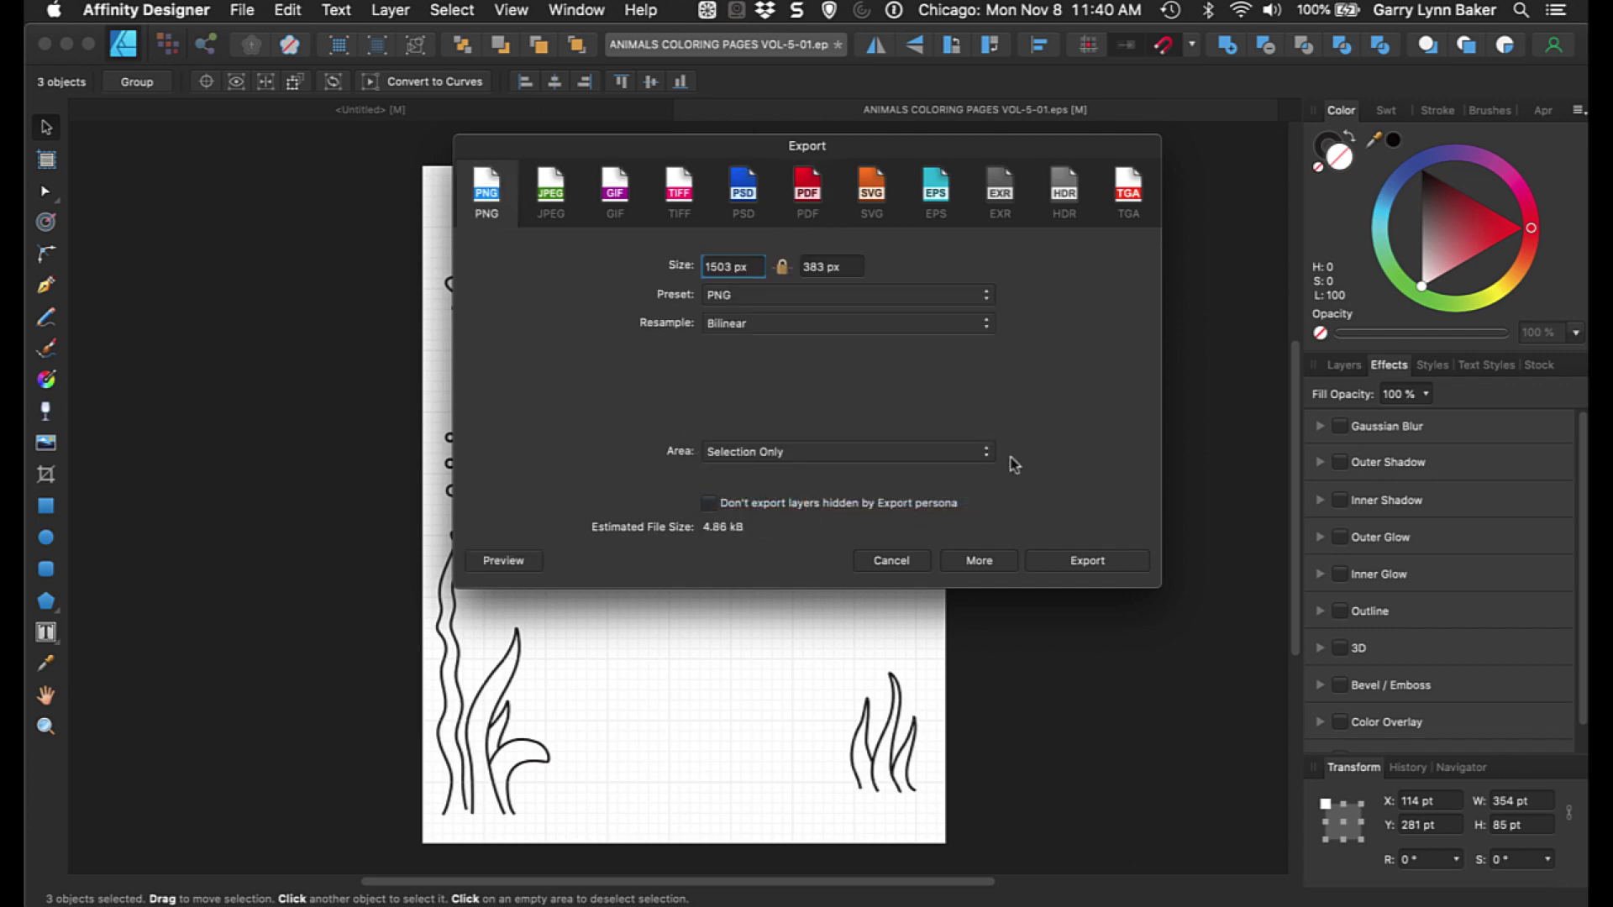
{"action": "left_click", "coordinate": [1079, 564]}
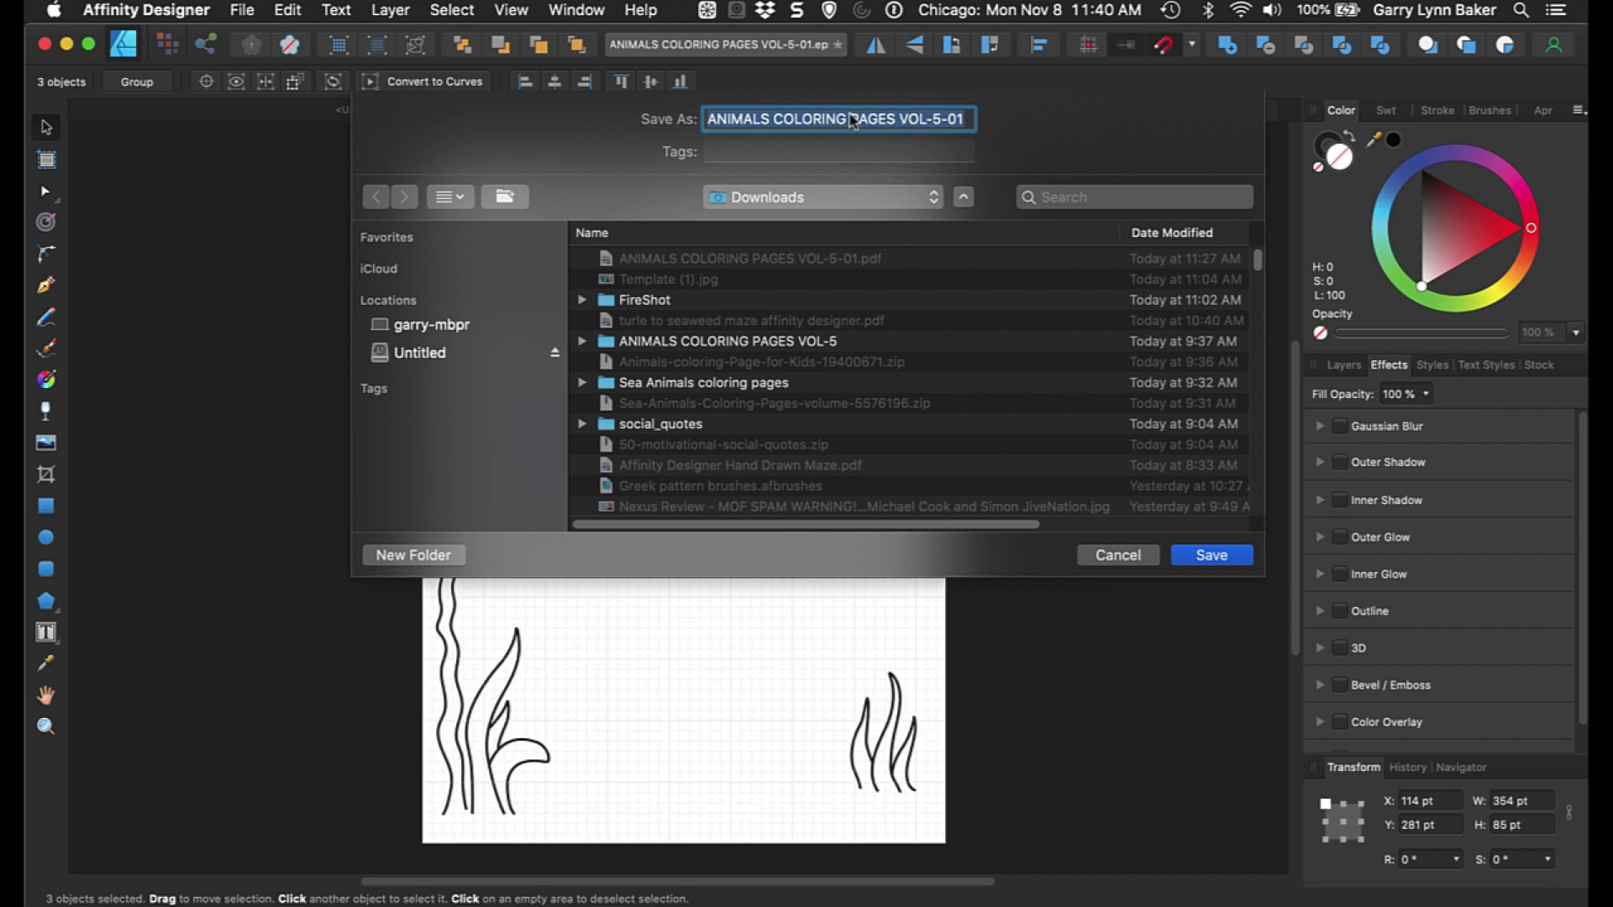
{"action": "left_click_drag", "start_coordinate": [863, 117], "coordinate": [961, 122]}
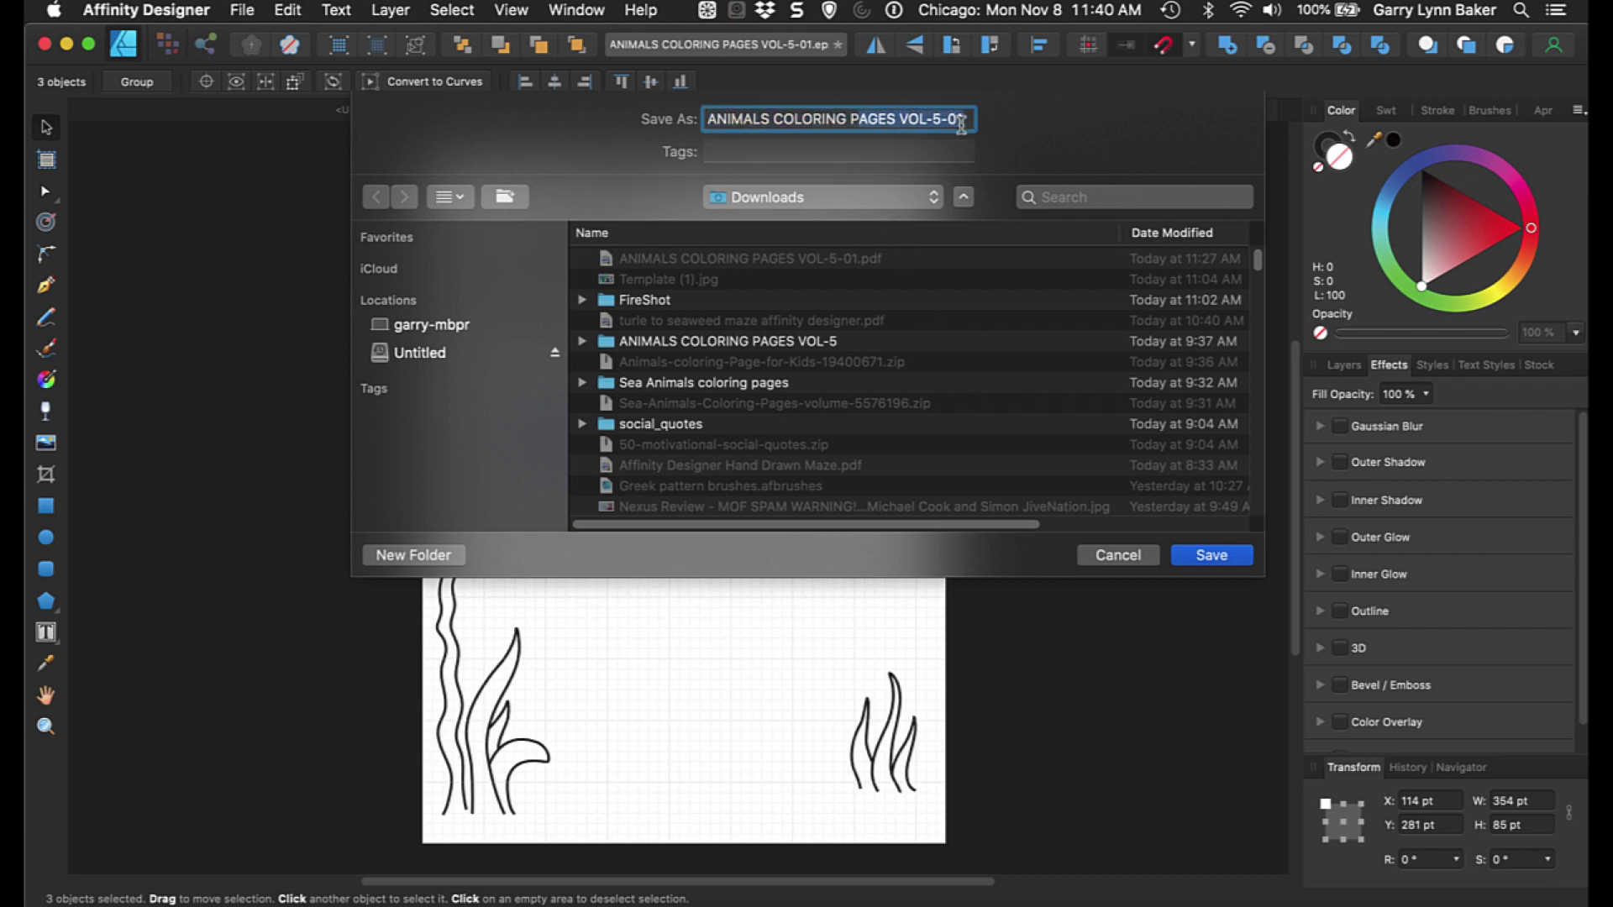
{"action": "type", "text": "Brush 1"}
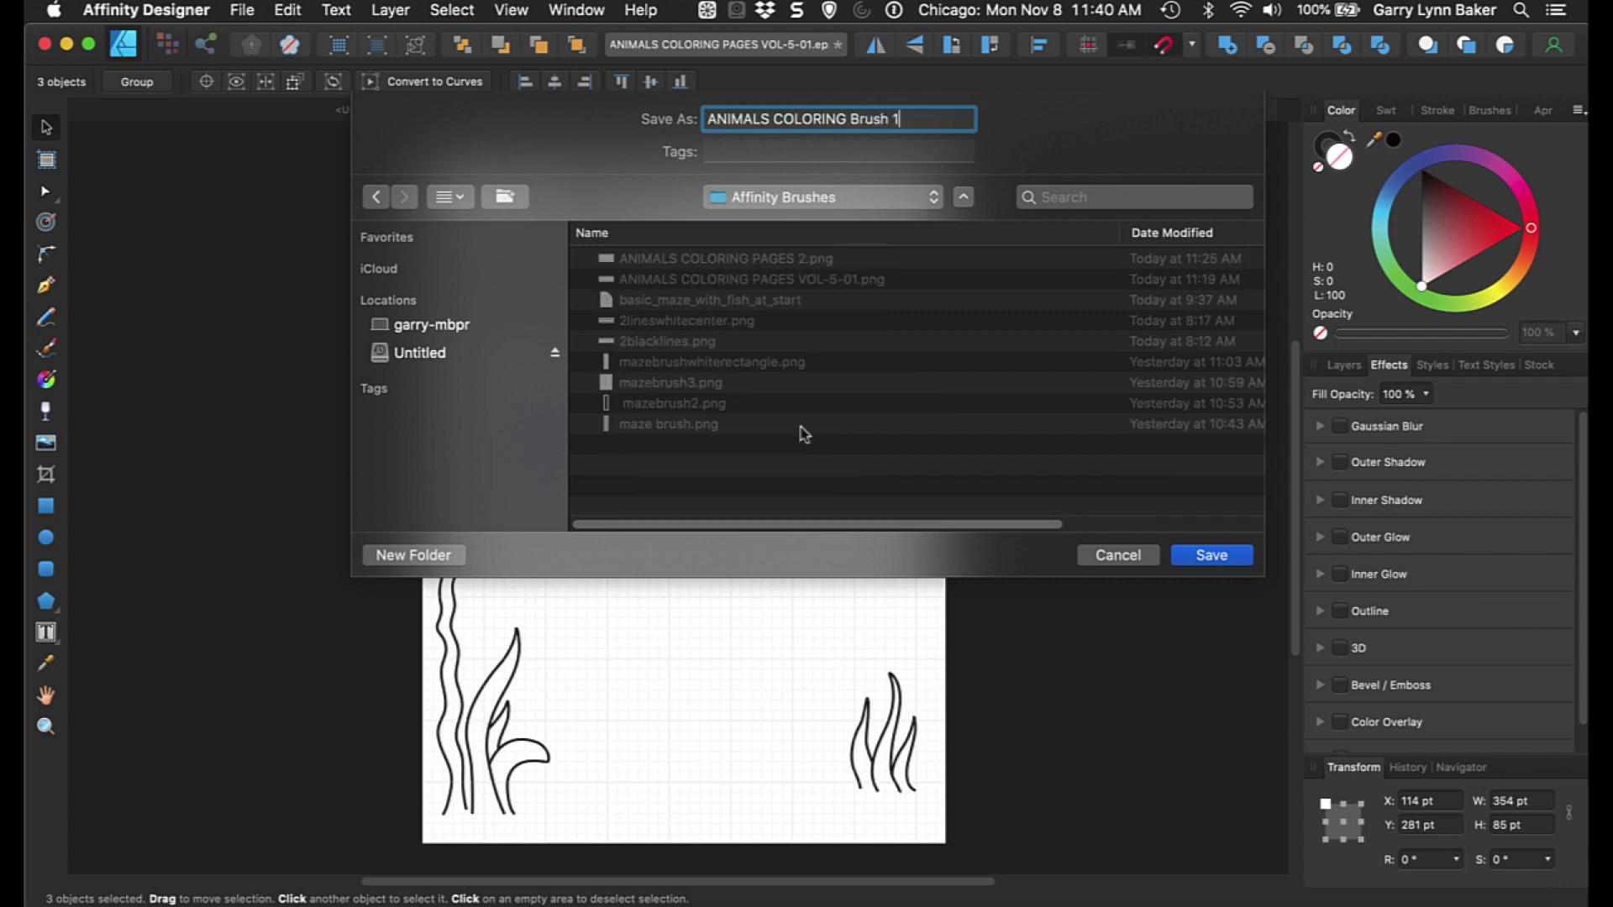
{"action": "left_click", "coordinate": [1208, 559]}
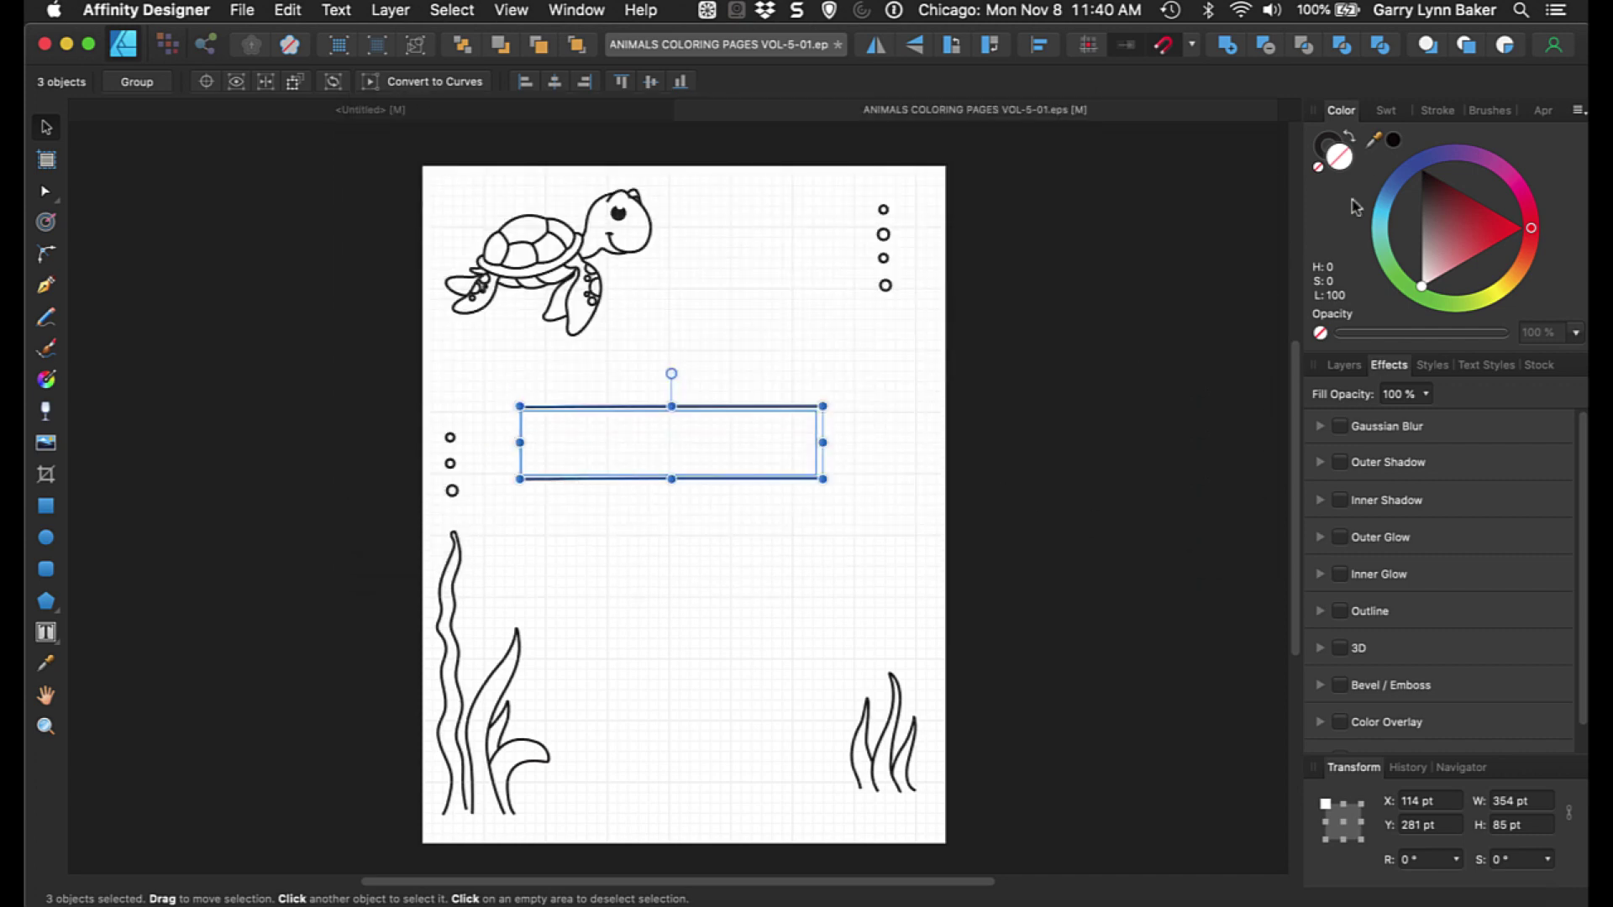
Browse the Acrylics, Dry Media and Engraving brush categories, then create a new category, Brushes 3.
{"action": "left_click", "coordinate": [1488, 113]}
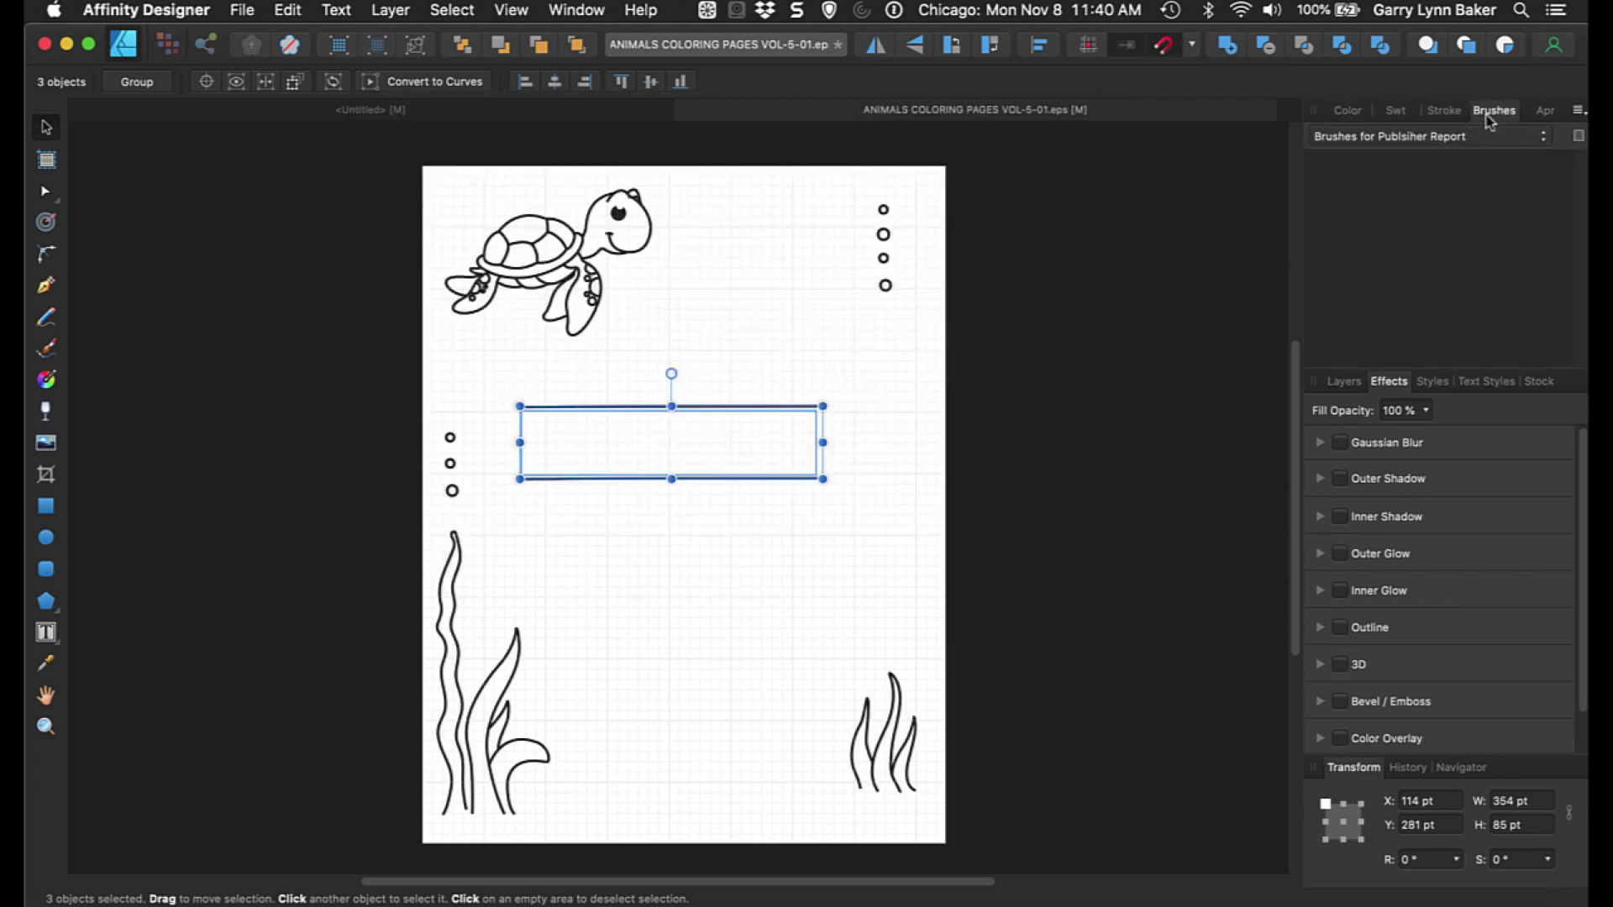
{"action": "left_click", "coordinate": [1537, 145]}
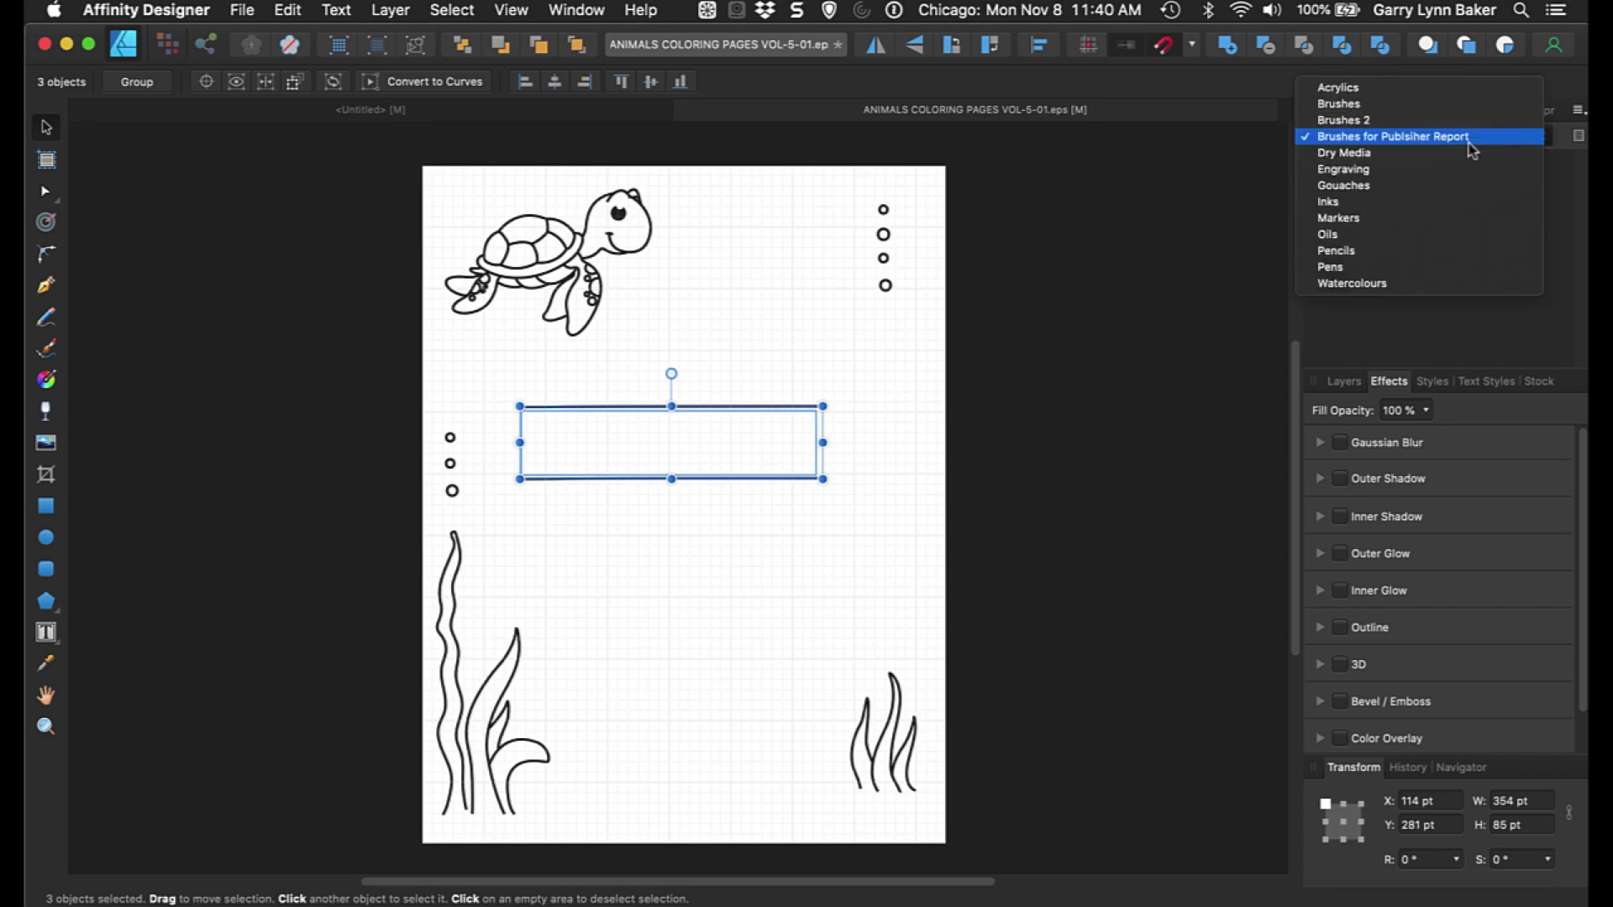
{"action": "left_click", "coordinate": [1372, 91]}
{"action": "left_click", "coordinate": [1392, 138]}
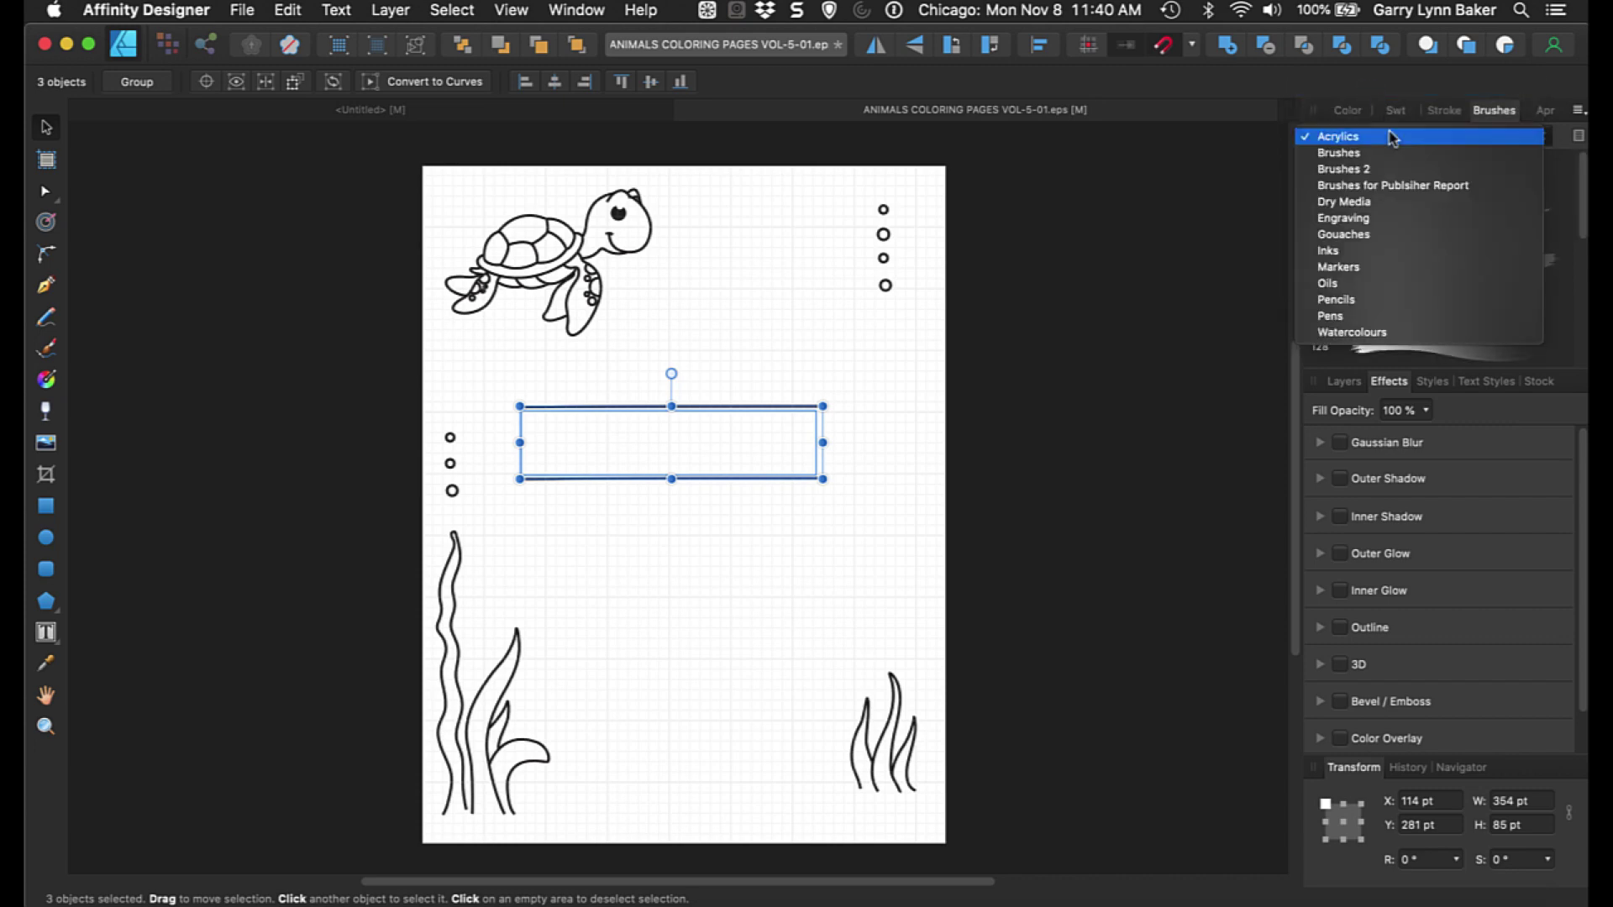
{"action": "left_click", "coordinate": [1384, 200]}
{"action": "left_click", "coordinate": [1397, 137]}
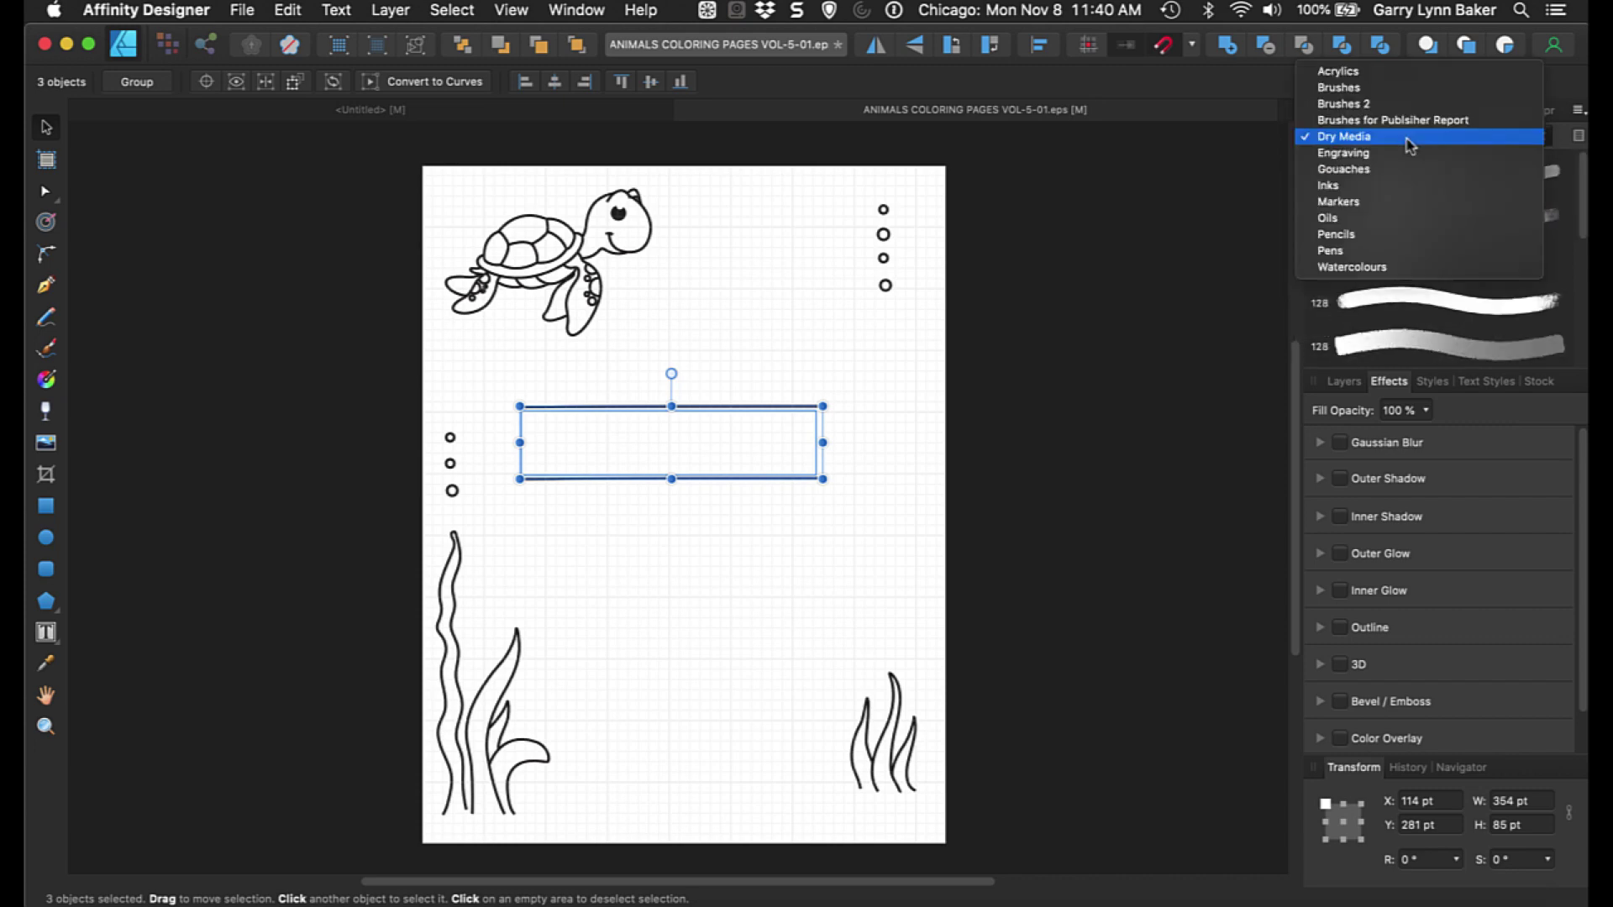
{"action": "left_click", "coordinate": [1391, 154]}
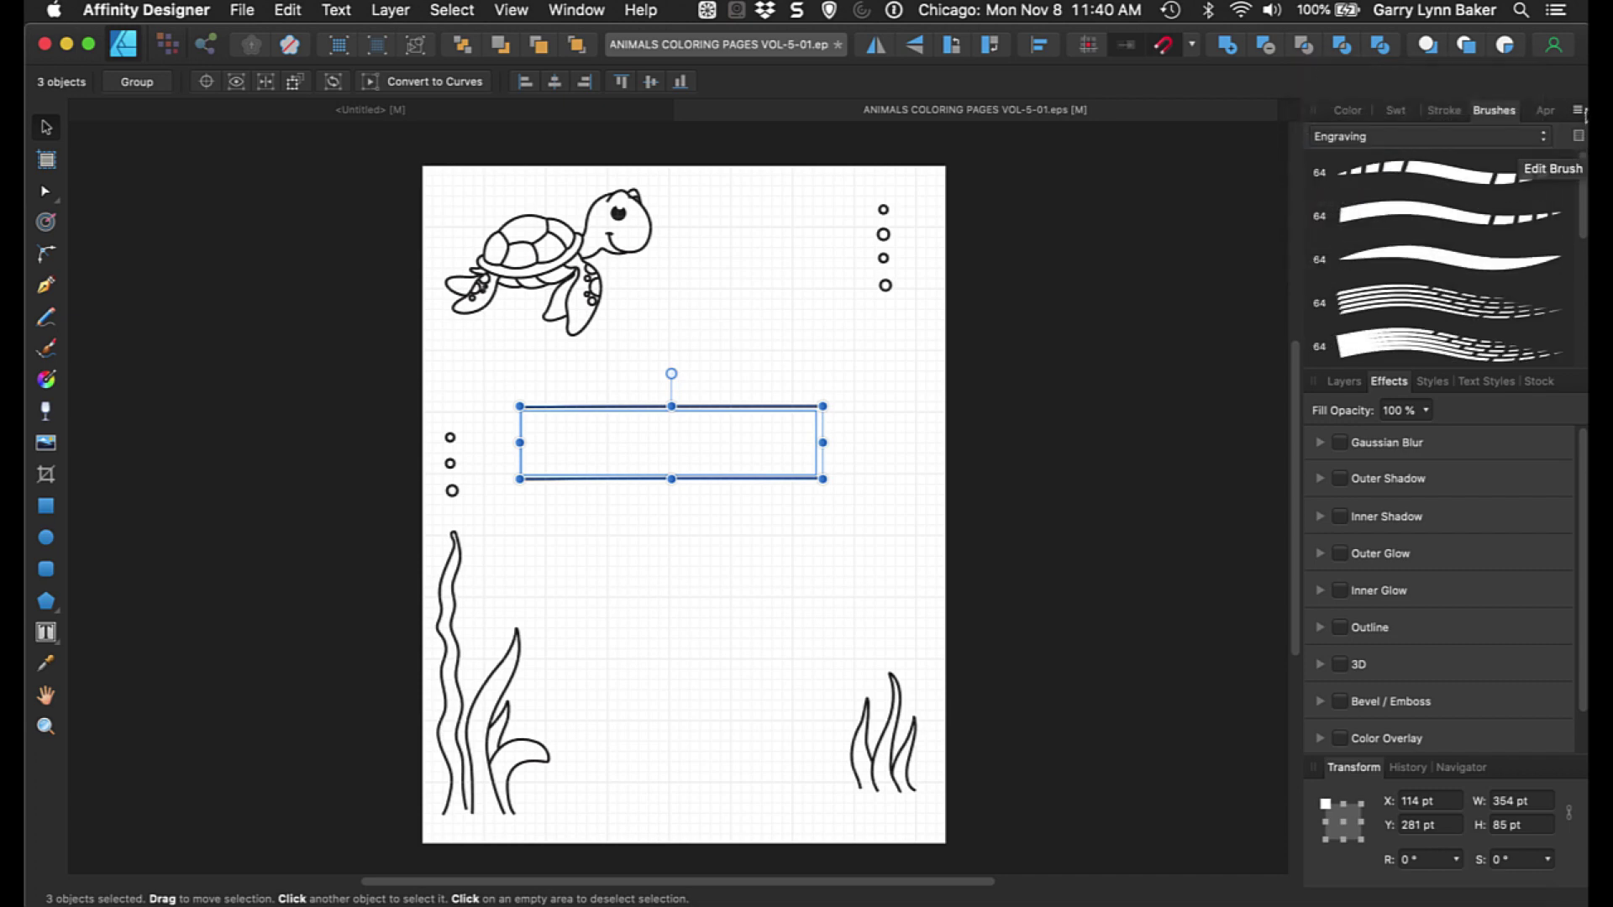
{"action": "left_click", "coordinate": [1579, 111]}
{"action": "left_click", "coordinate": [1516, 132]}
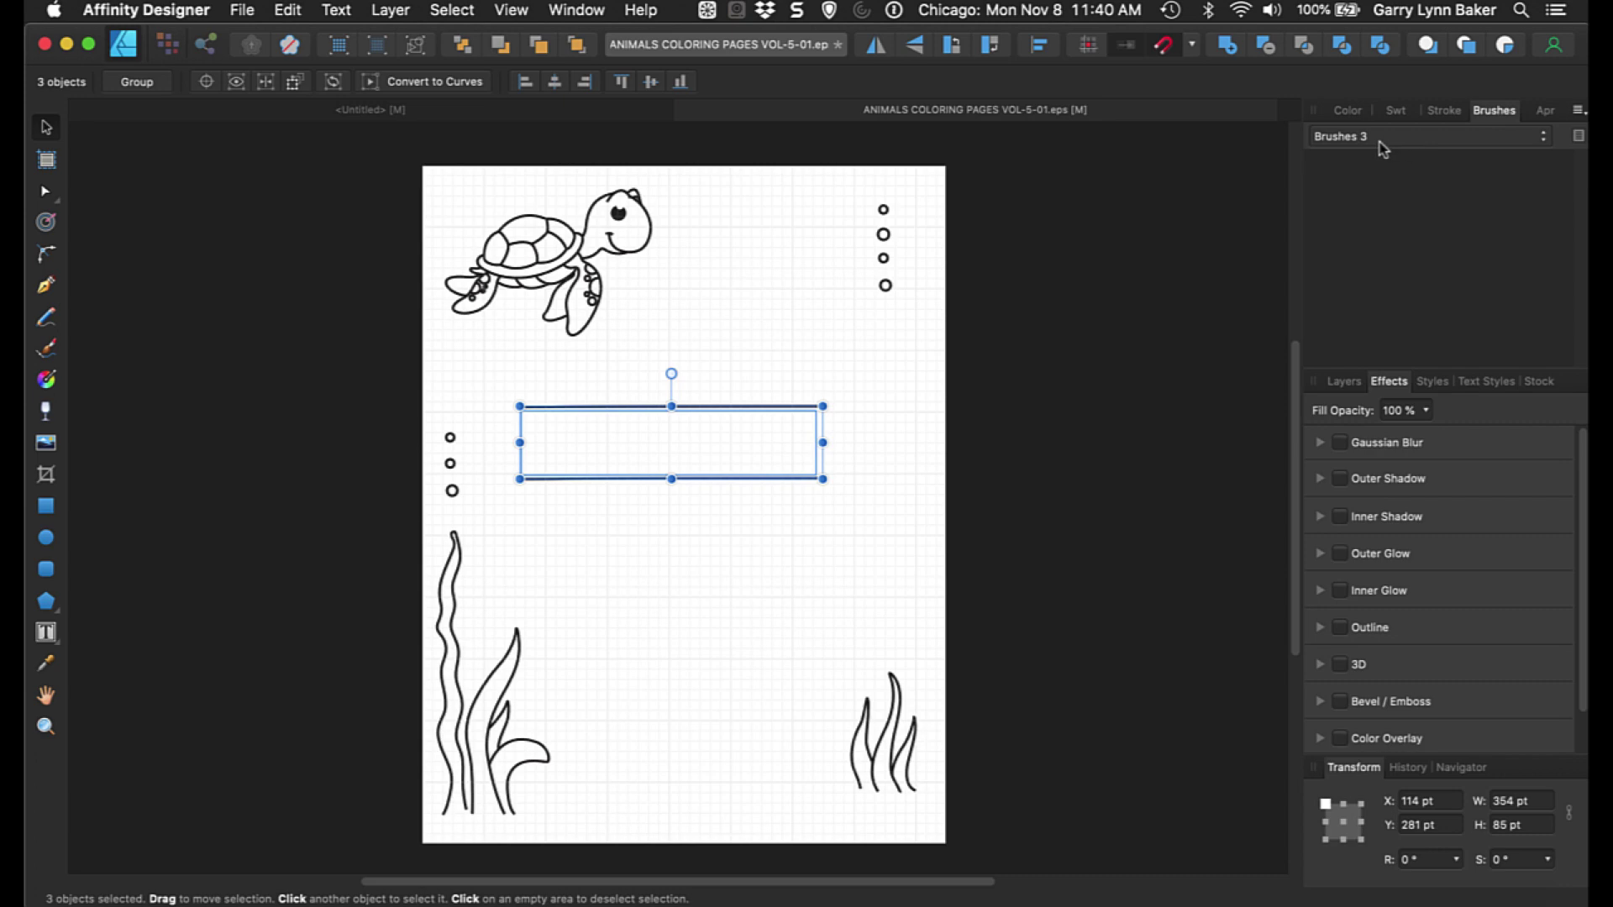
Rename the Brushes 3 category to 'Whatever You Want'.
{"action": "left_click", "coordinate": [1579, 111]}
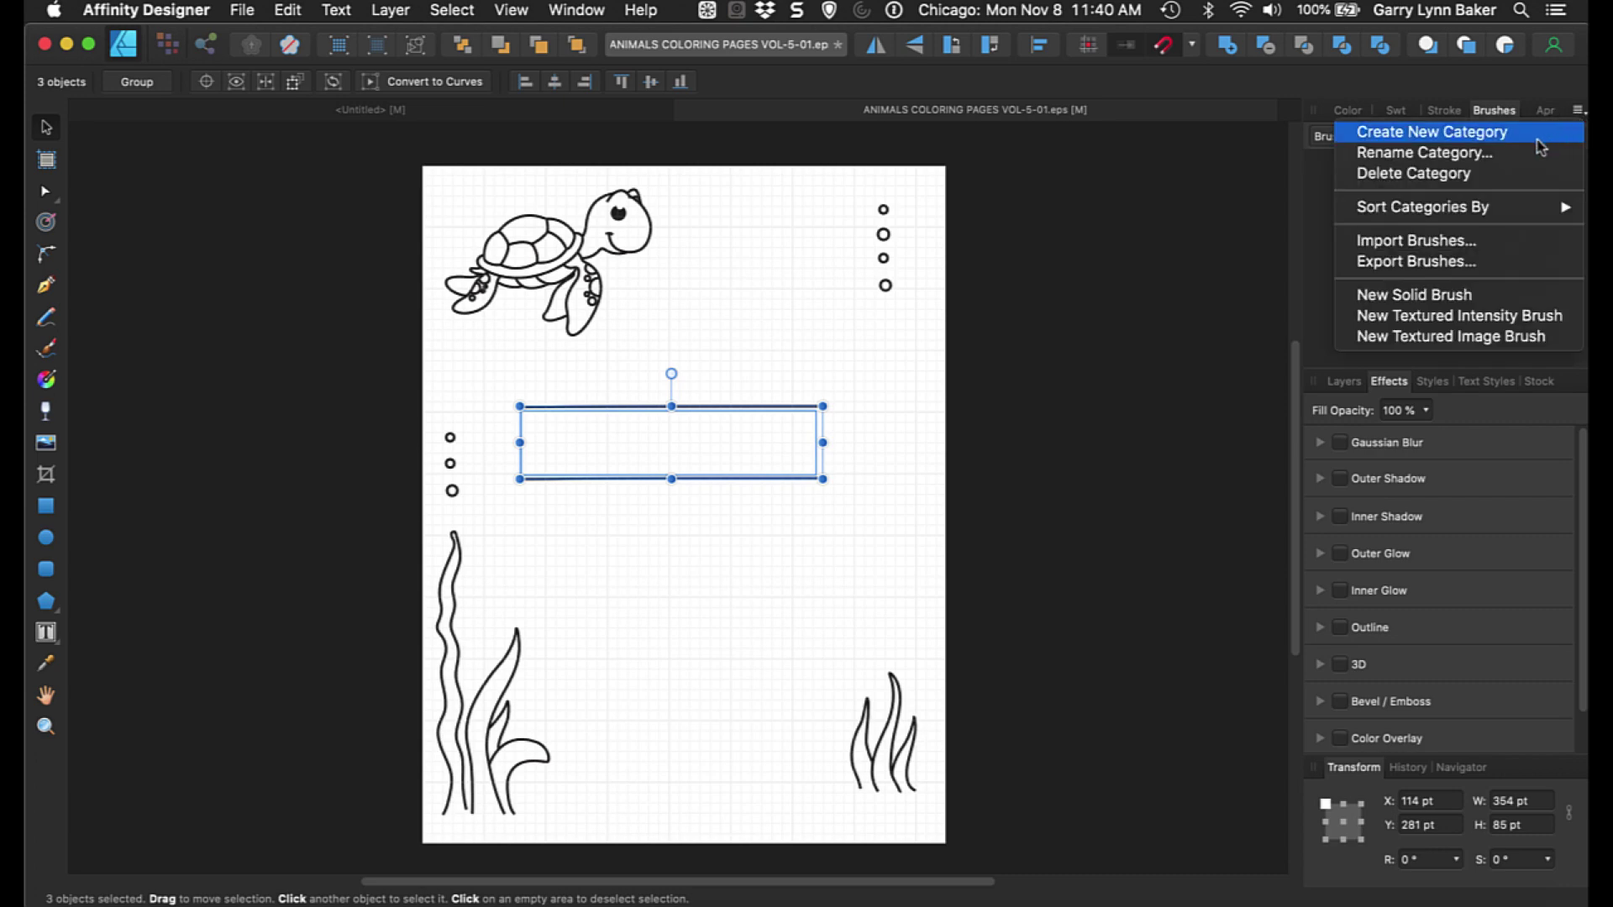
{"action": "left_click", "coordinate": [1451, 154]}
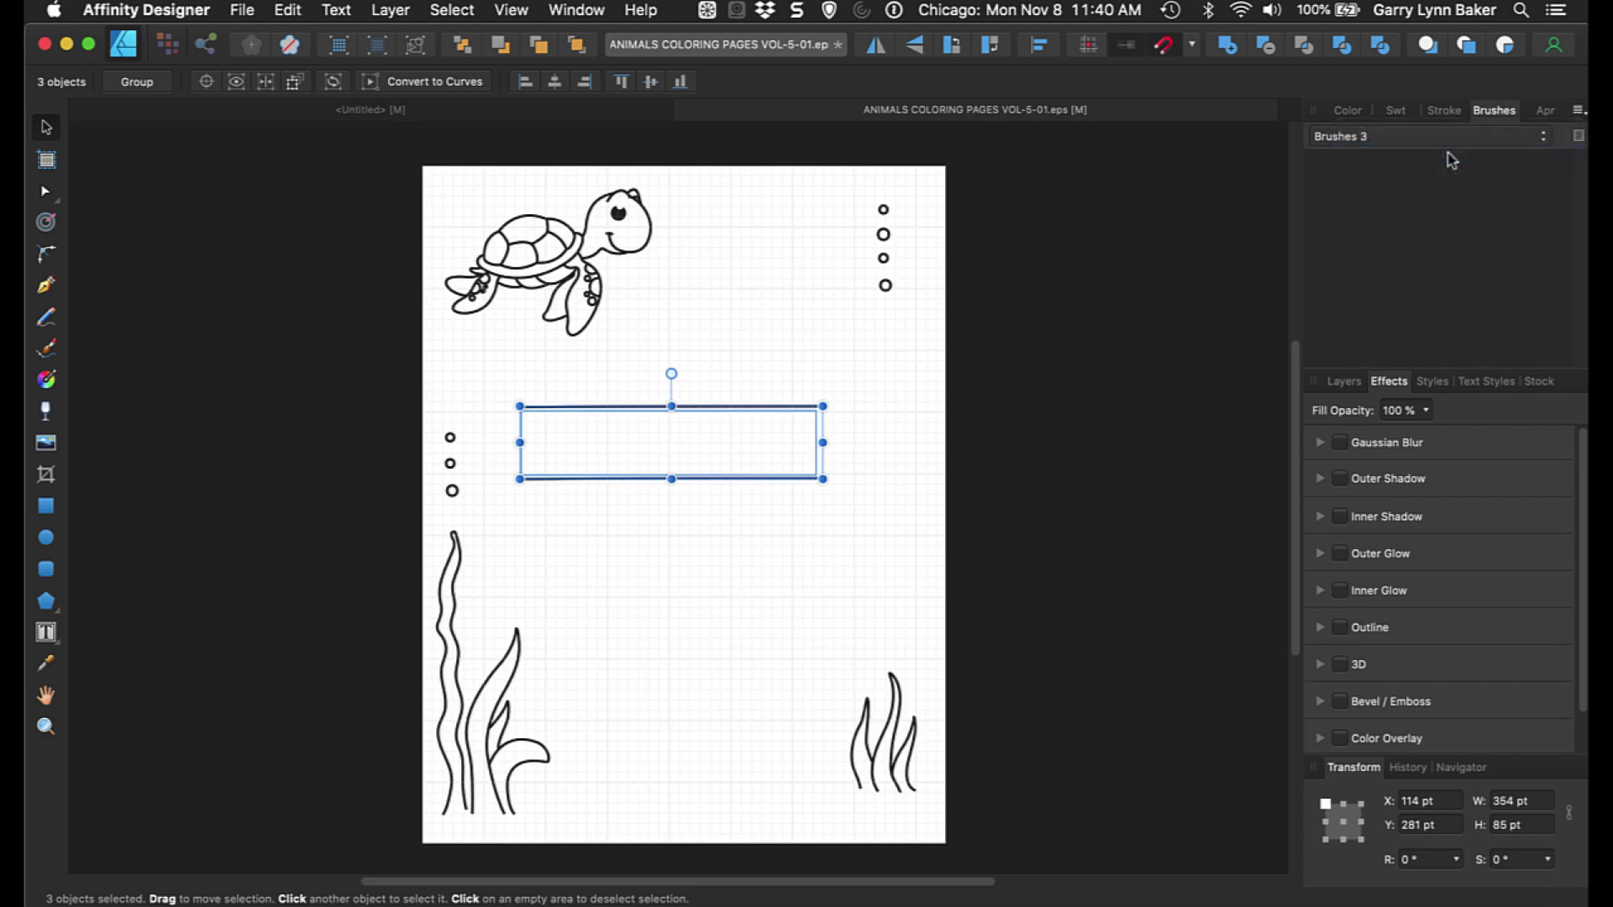
{"action": "type", "text": "Whatever You Want"}
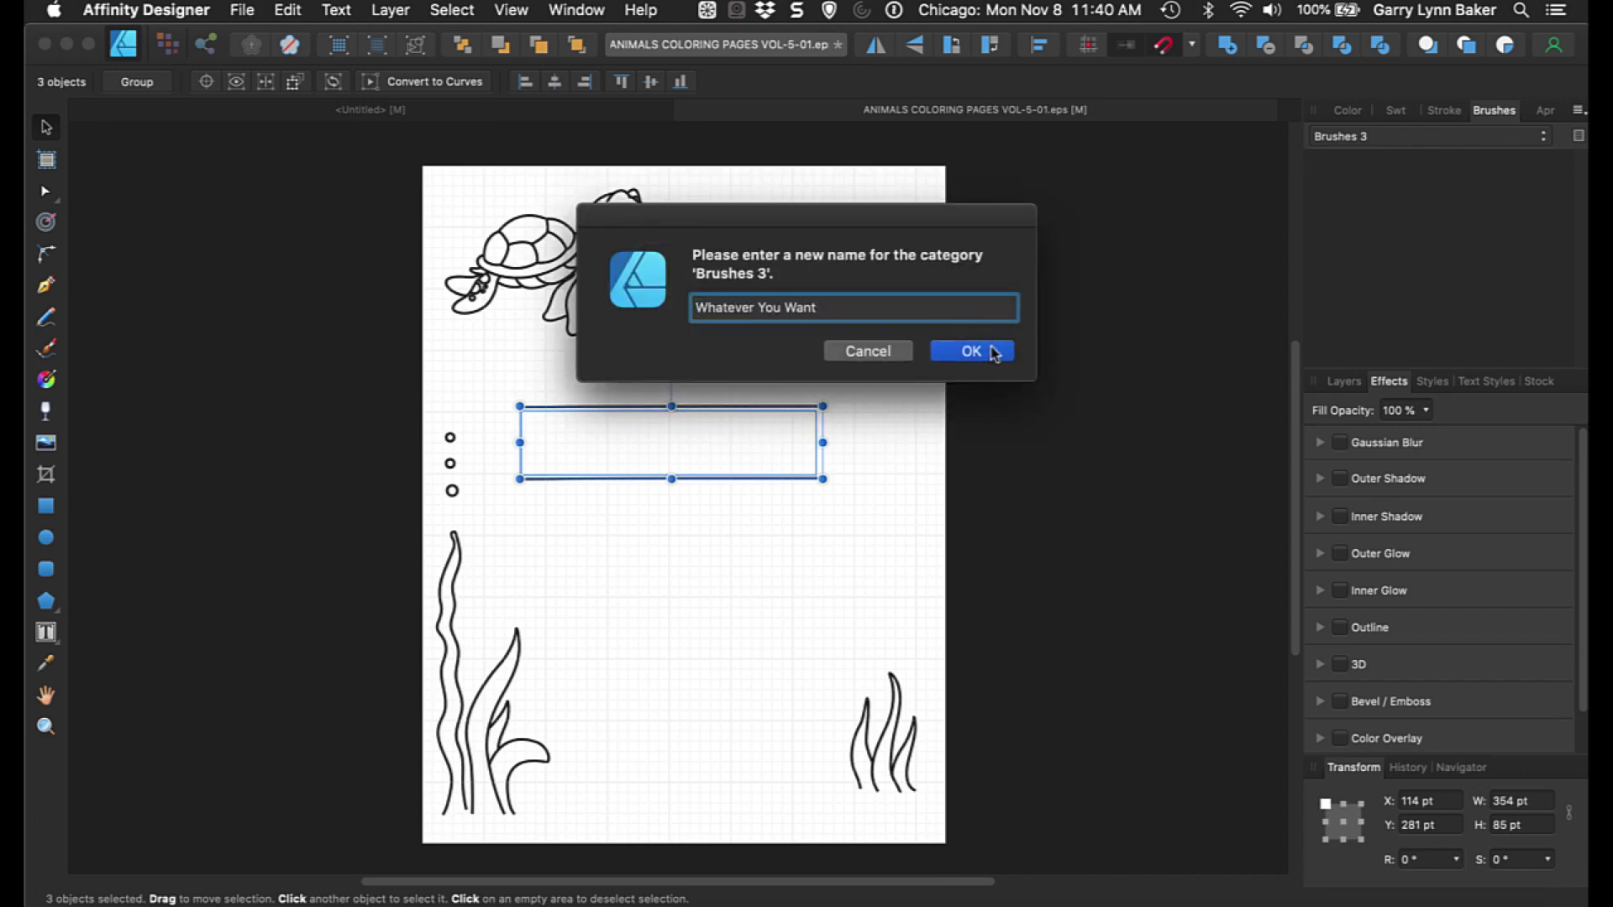
{"action": "left_click", "coordinate": [993, 353]}
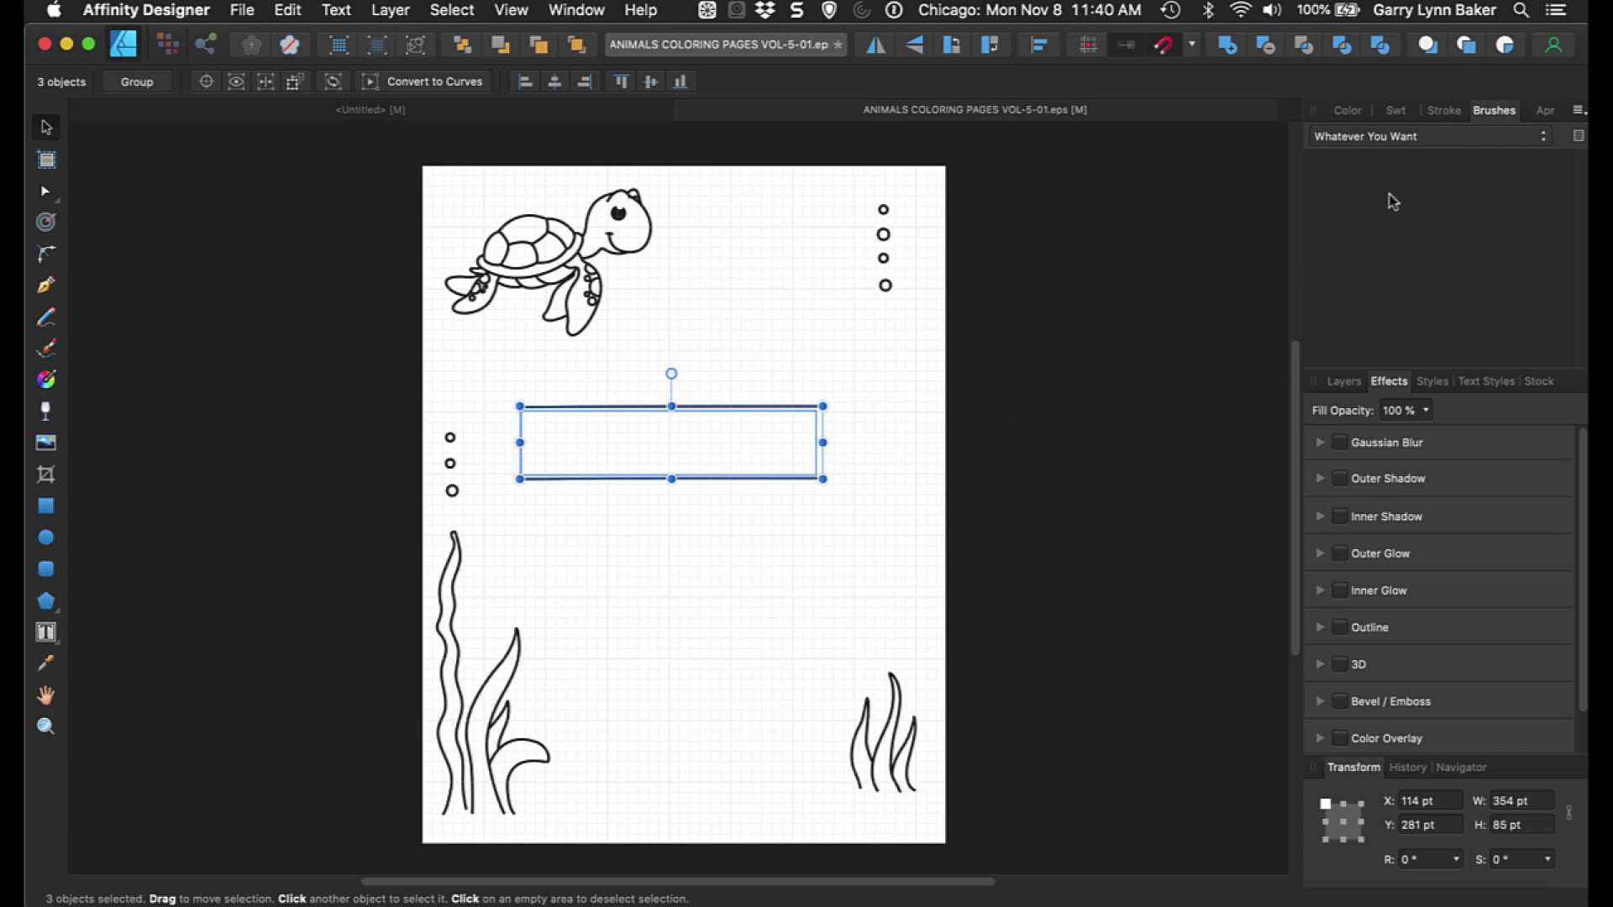
In Brushes for Publsiher Report, create a textured image brush from ANIMALS COLORING Brush 1.png.
{"action": "left_click", "coordinate": [1518, 145]}
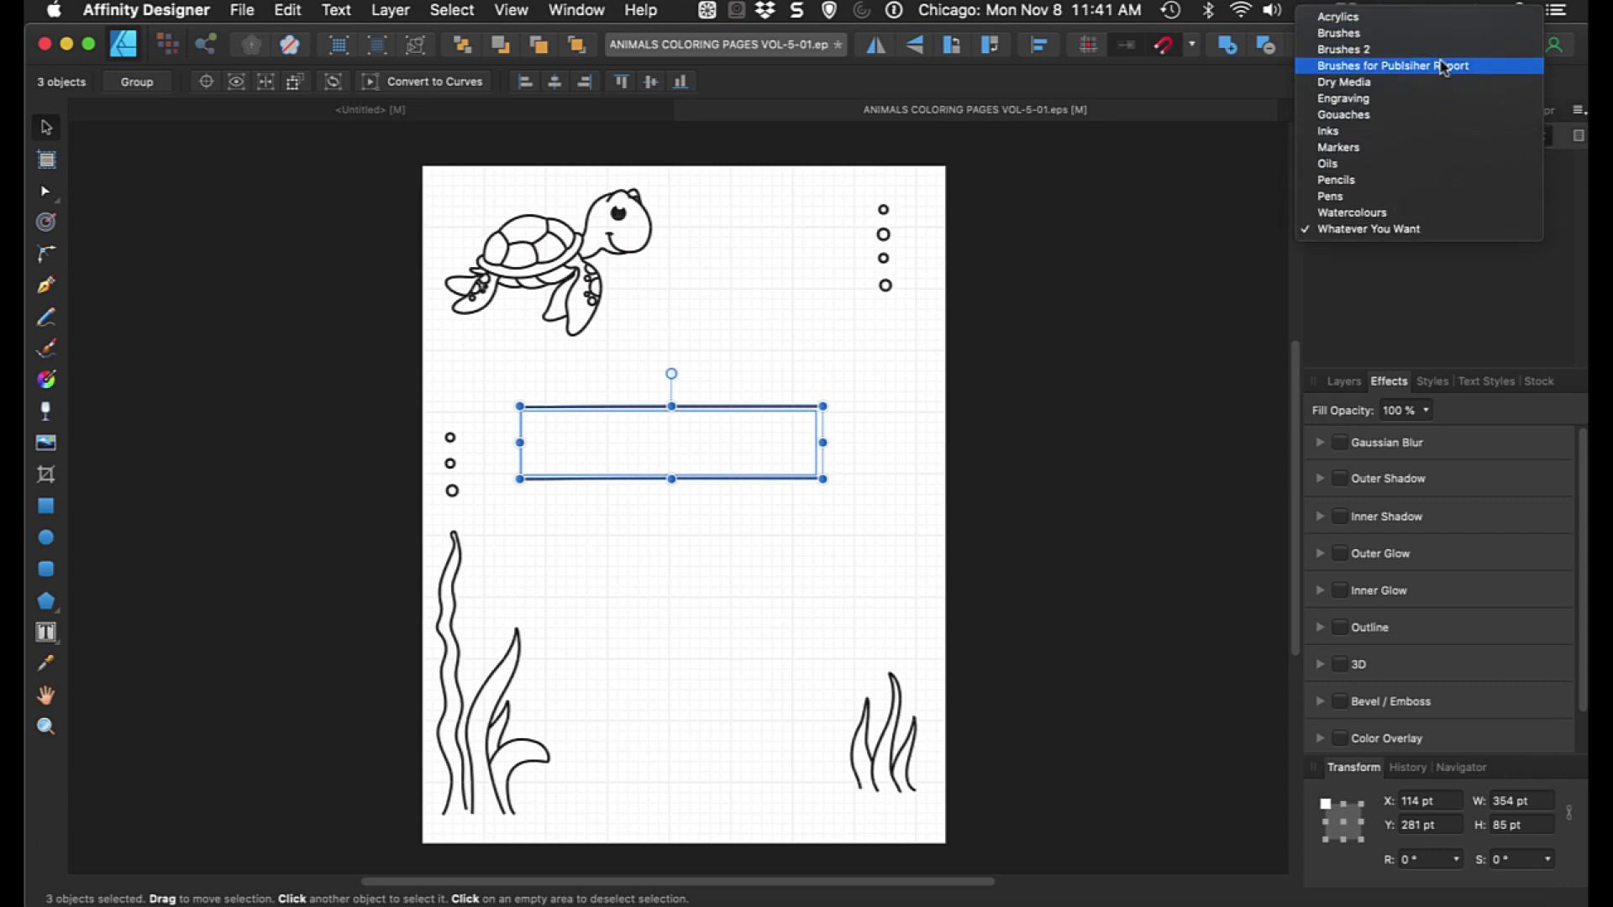
{"action": "left_click", "coordinate": [1442, 67]}
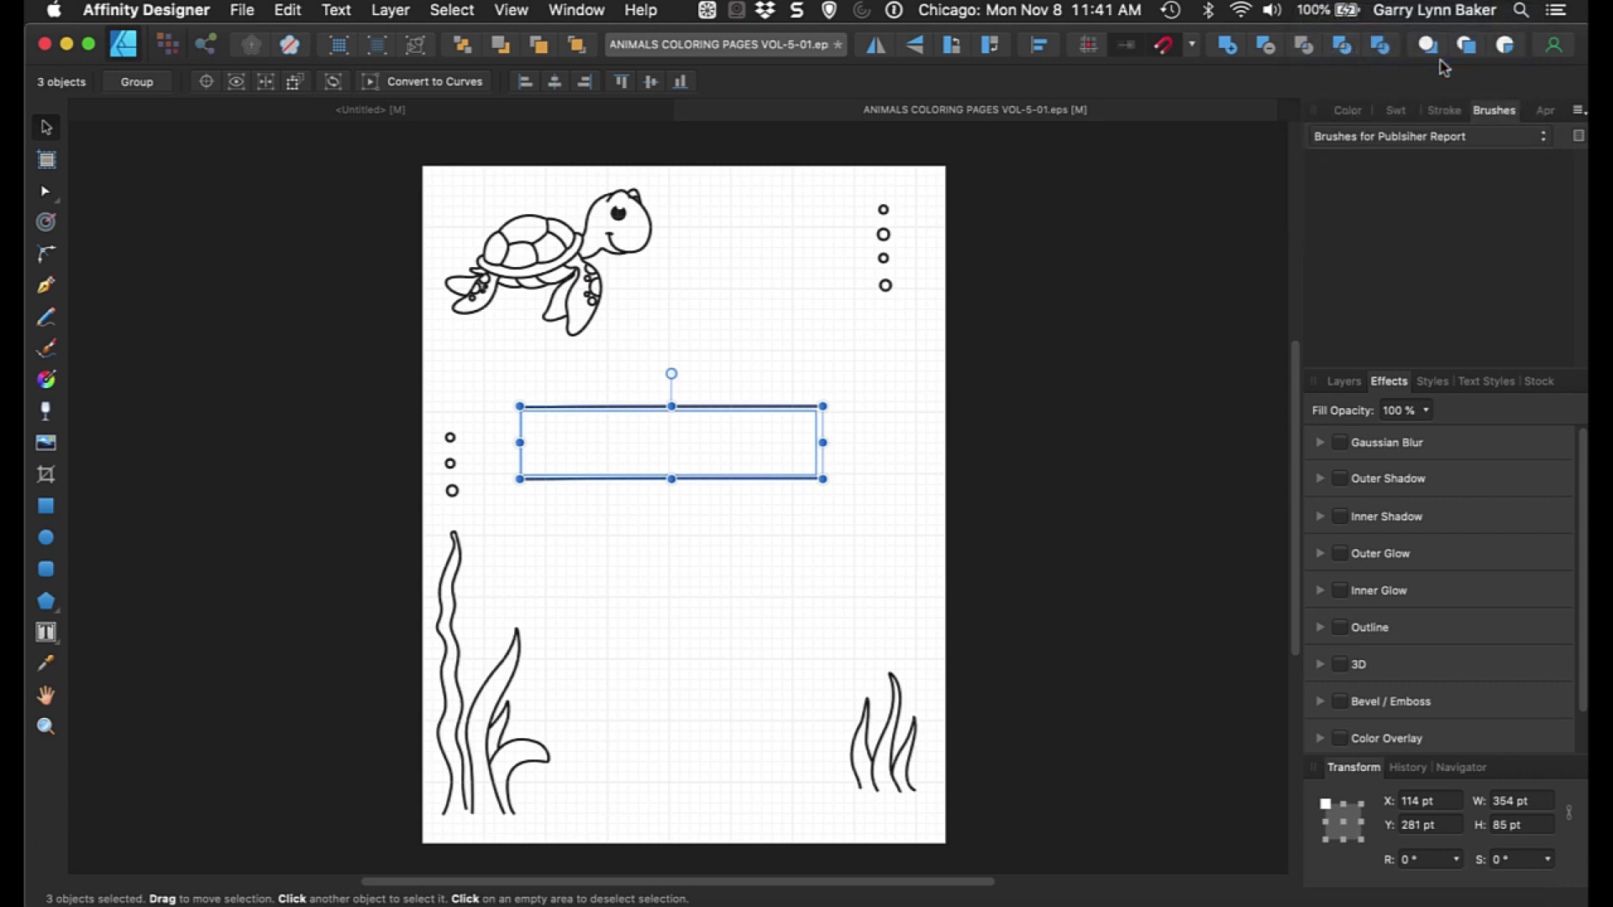
{"action": "left_click", "coordinate": [1579, 111]}
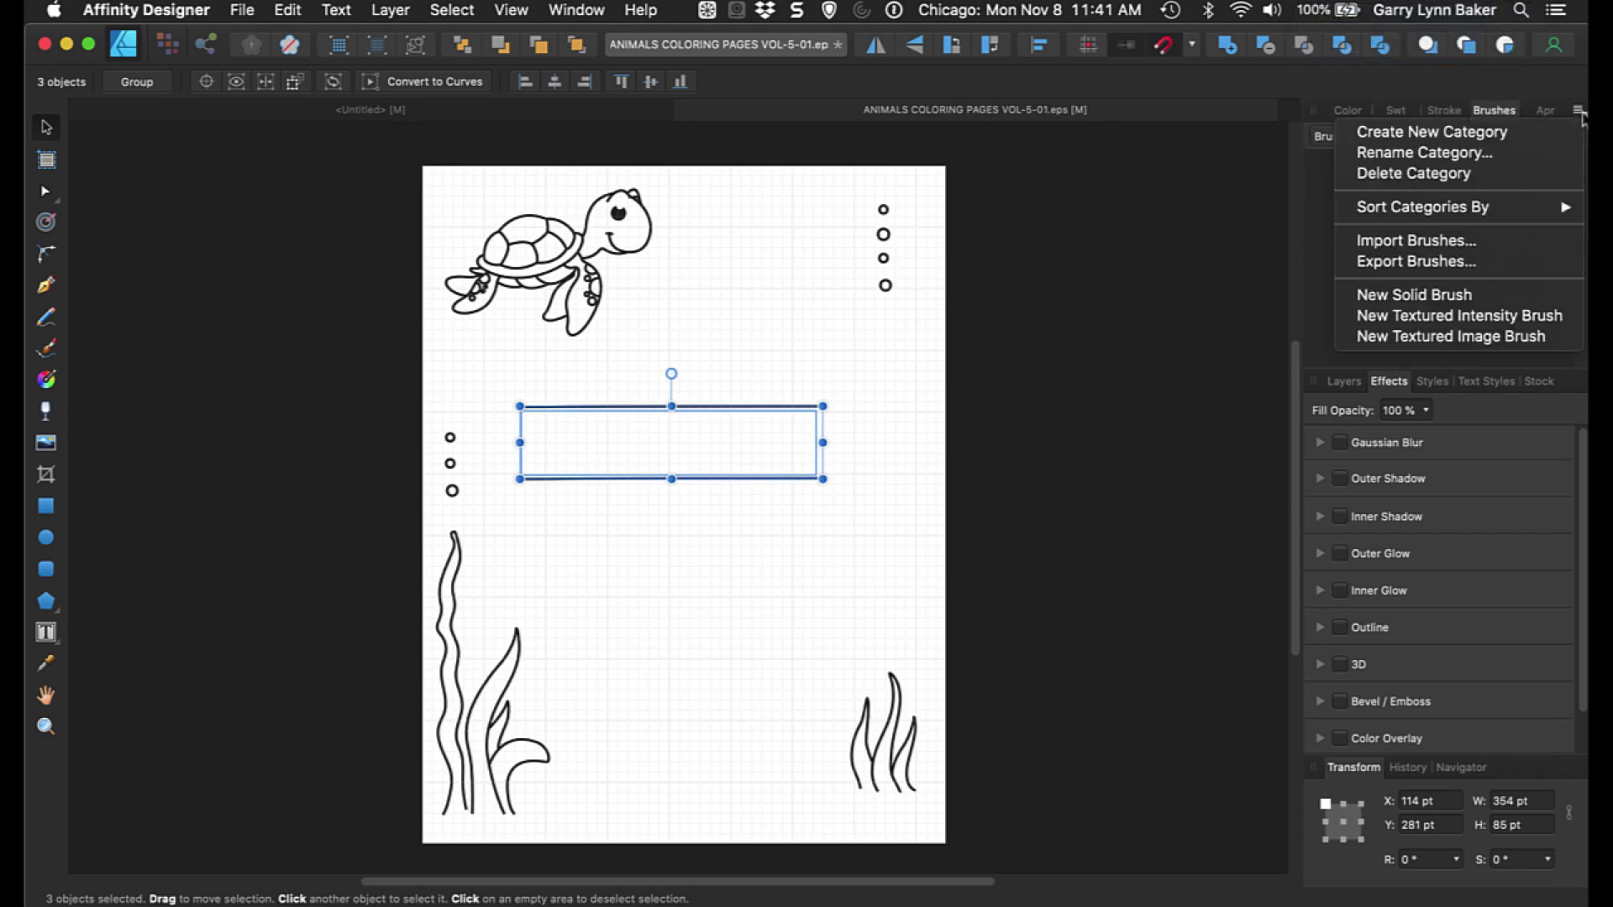
{"action": "left_click", "coordinate": [1458, 338]}
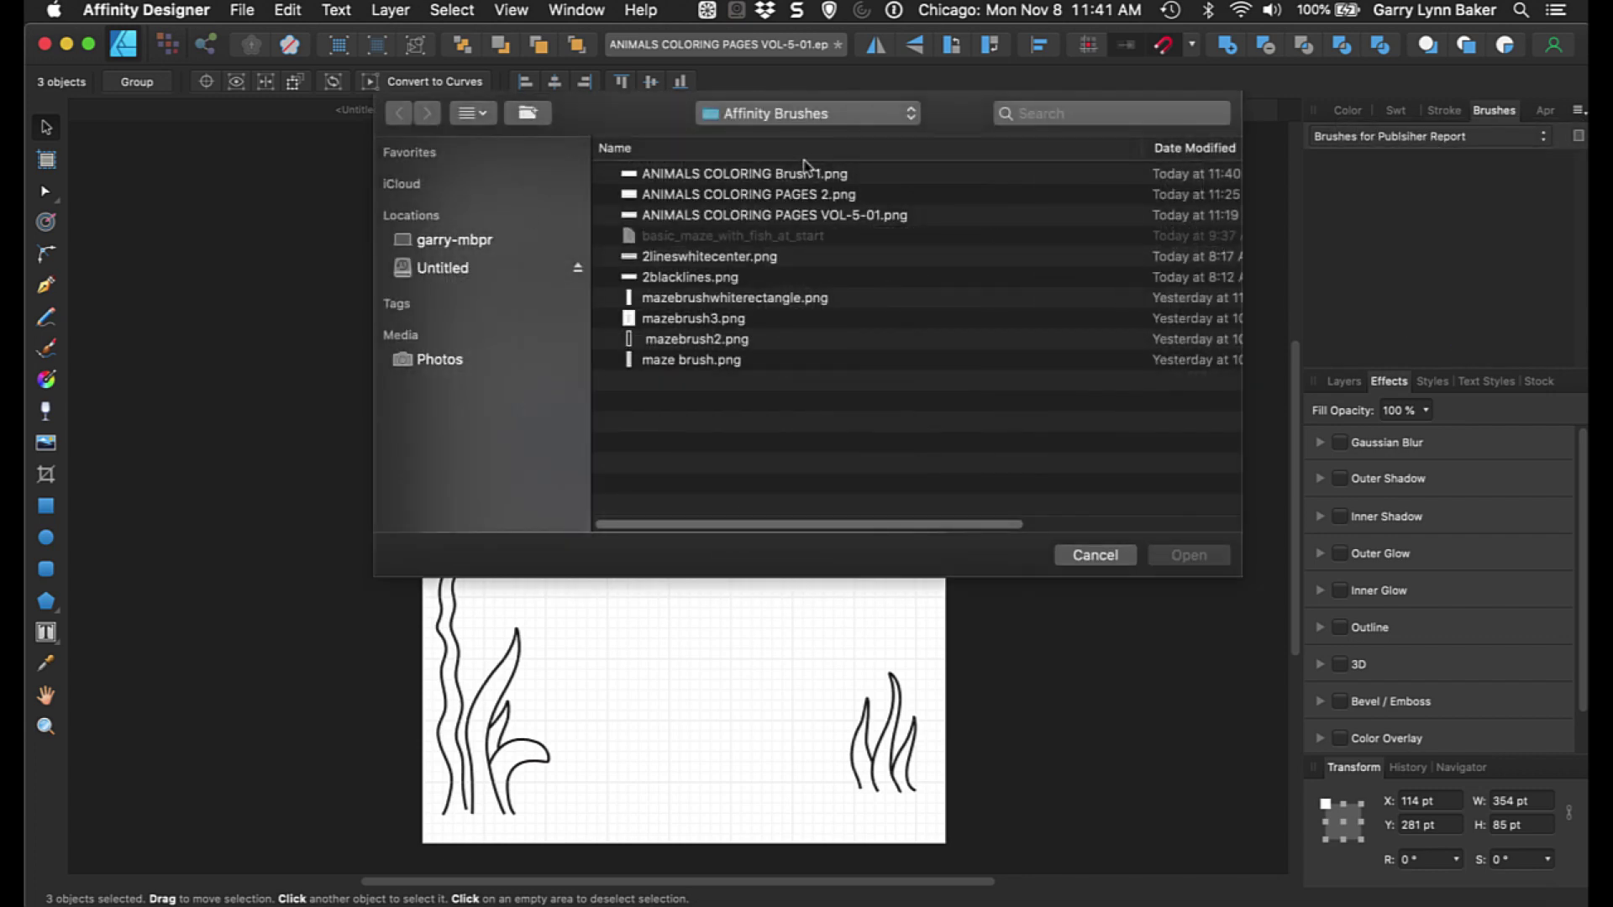
{"action": "left_click", "coordinate": [733, 175]}
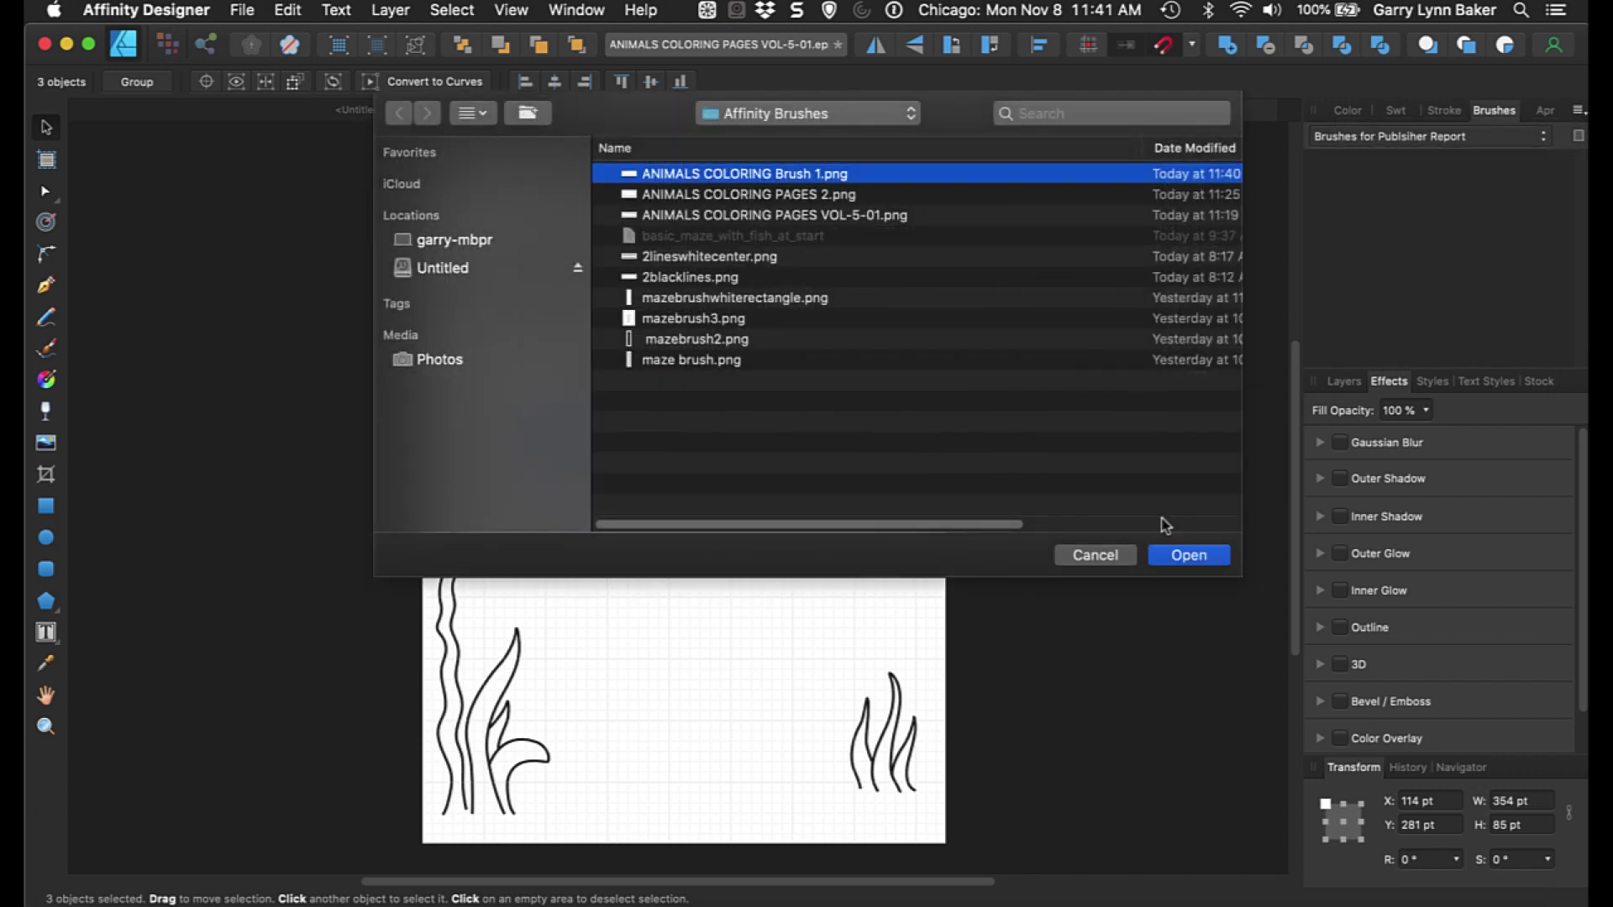
{"action": "left_click", "coordinate": [1187, 557]}
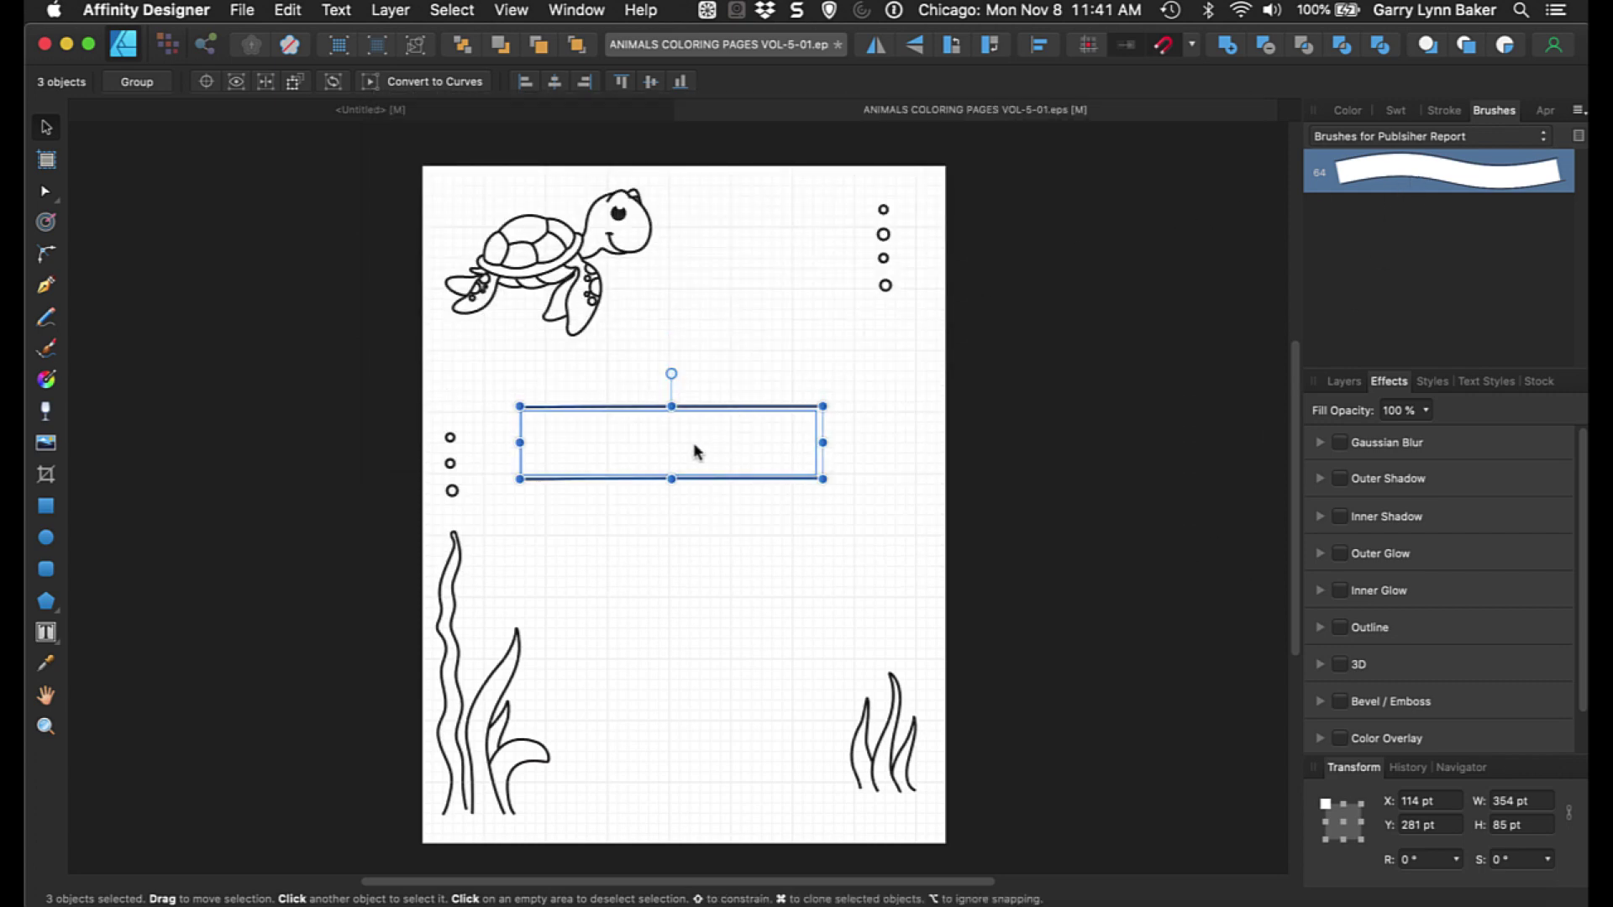
Delete the earlier pair of horizontal lines and the white rectangle.
{"action": "left_click", "coordinate": [694, 450]}
{"action": "left_click_drag", "start_coordinate": [496, 379], "coordinate": [841, 501]}
{"action": "key", "text": "Delete"}
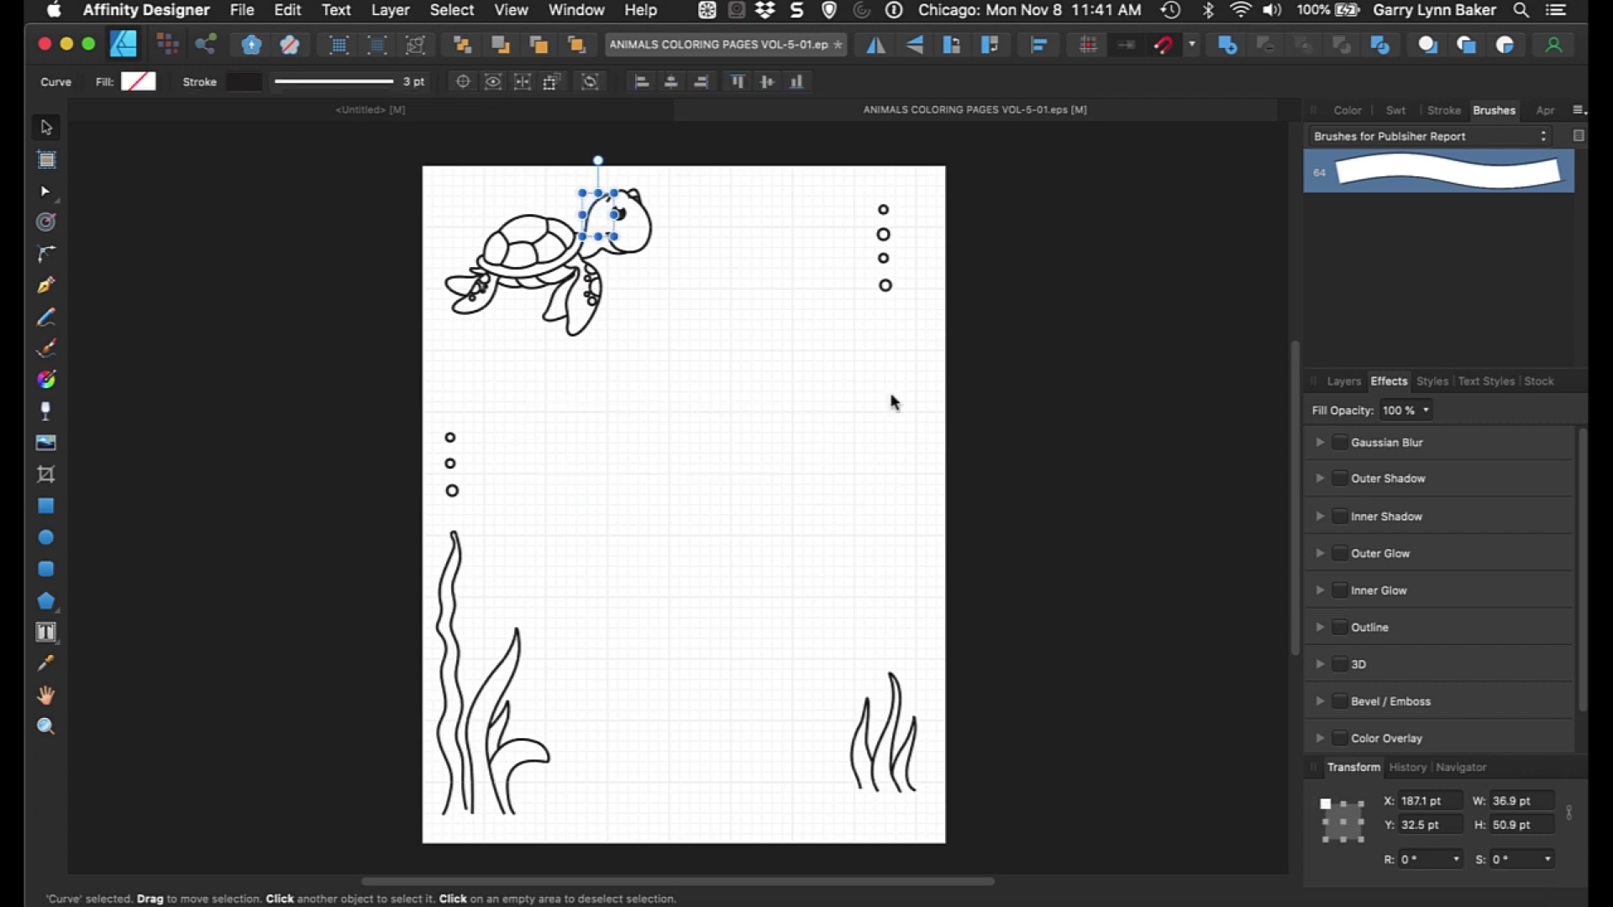
{"action": "left_click", "coordinate": [849, 403]}
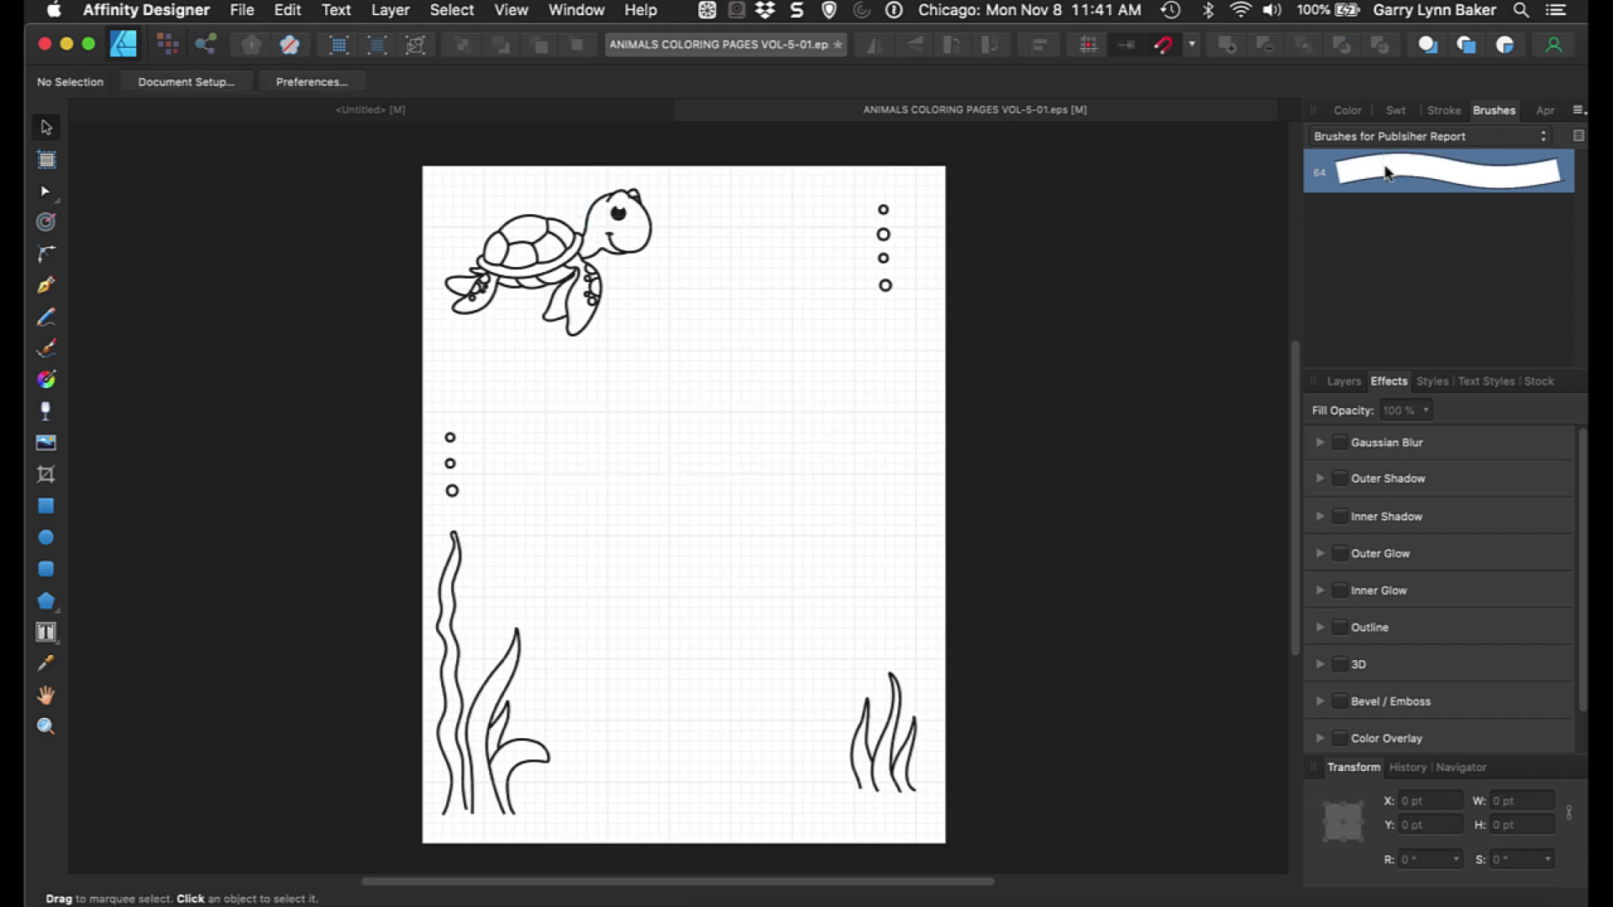
Paint a winding maze path from the turtle's fin to the right seaweed, undoing a trial stroke.
{"action": "left_click", "coordinate": [47, 349]}
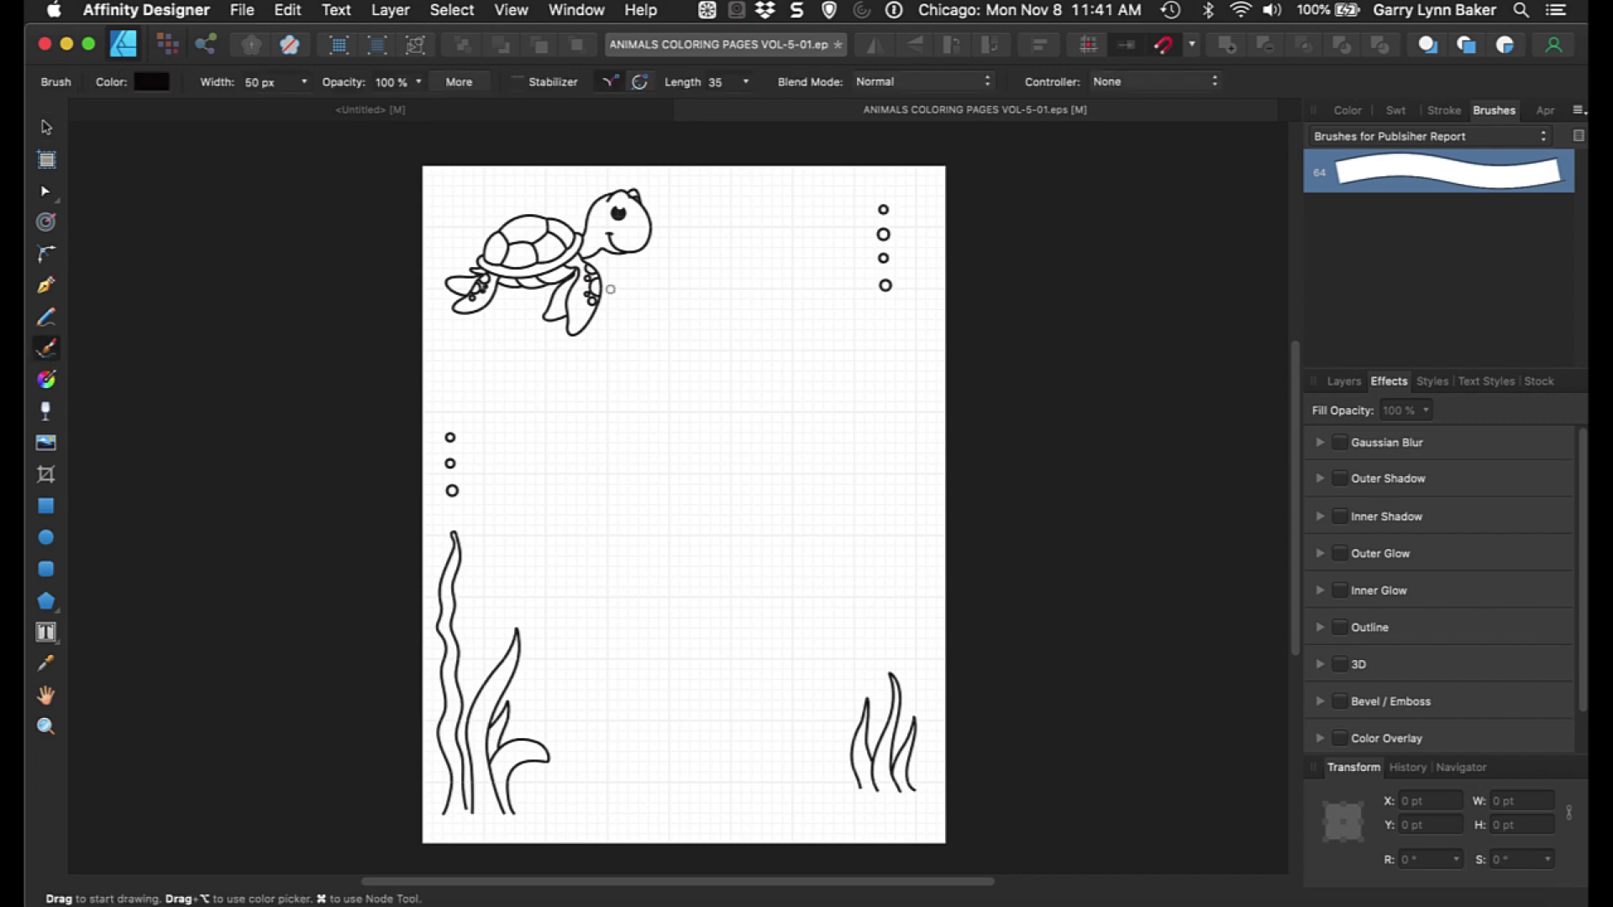
{"action": "mouse_move", "coordinate": [625, 272]}
{"action": "left_mouse_down"}
{"action": "mouse_move", "coordinate": [721, 282]}
{"action": "mouse_move", "coordinate": [767, 342]}
{"action": "mouse_move", "coordinate": [743, 577]}
{"action": "mouse_move", "coordinate": [848, 685]}
{"action": "left_mouse_up"}
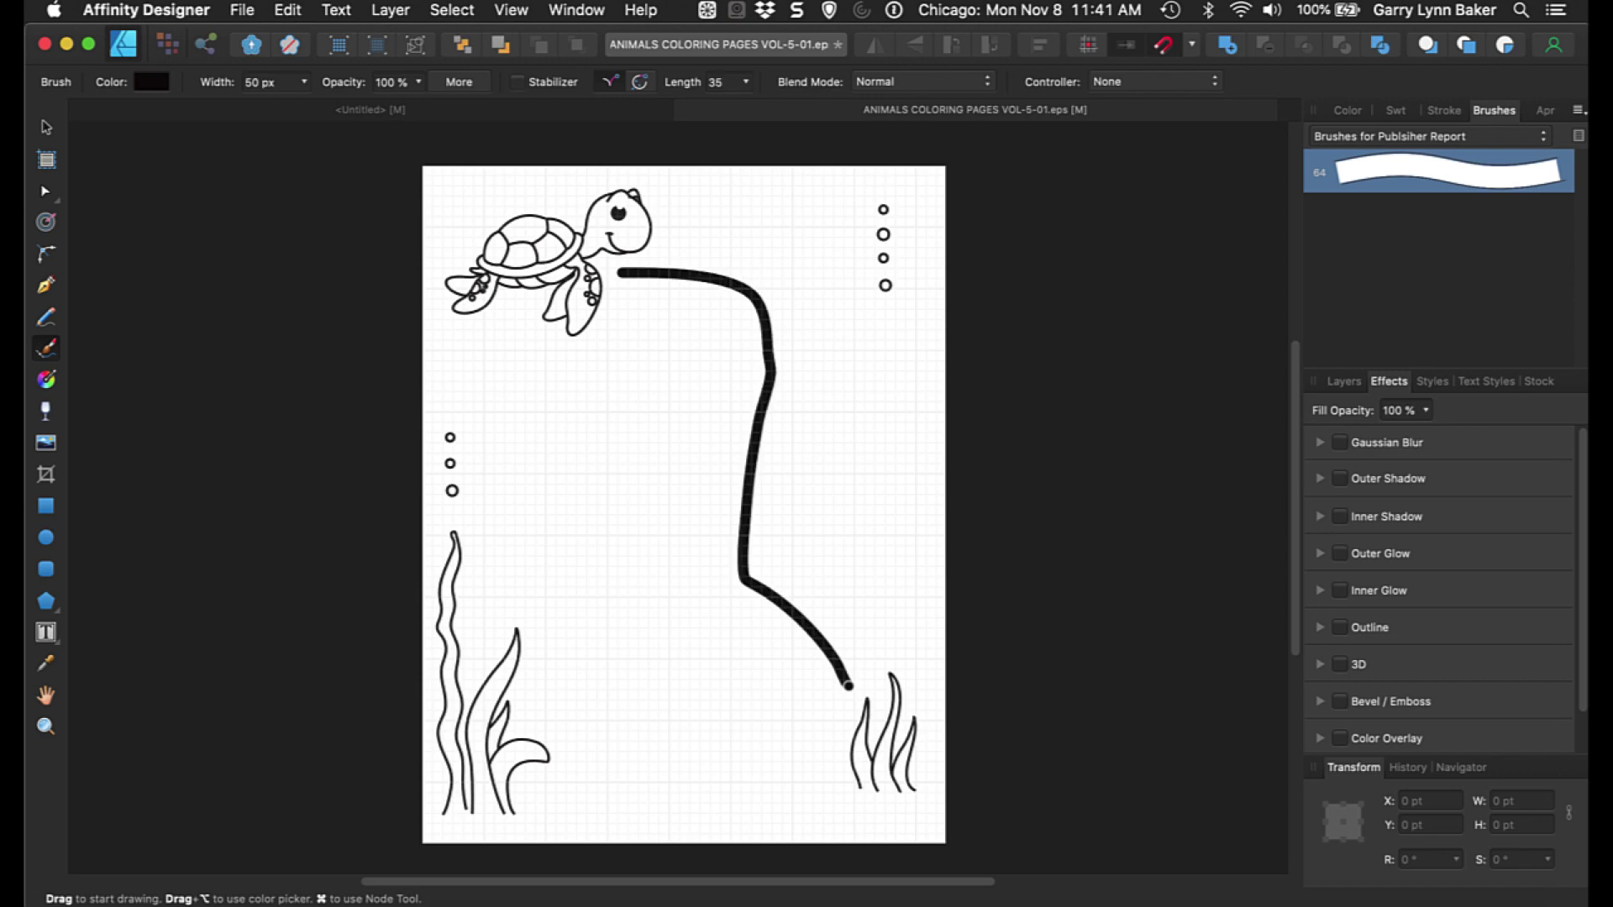
{"action": "left_click", "coordinate": [291, 15]}
{"action": "left_click", "coordinate": [307, 34]}
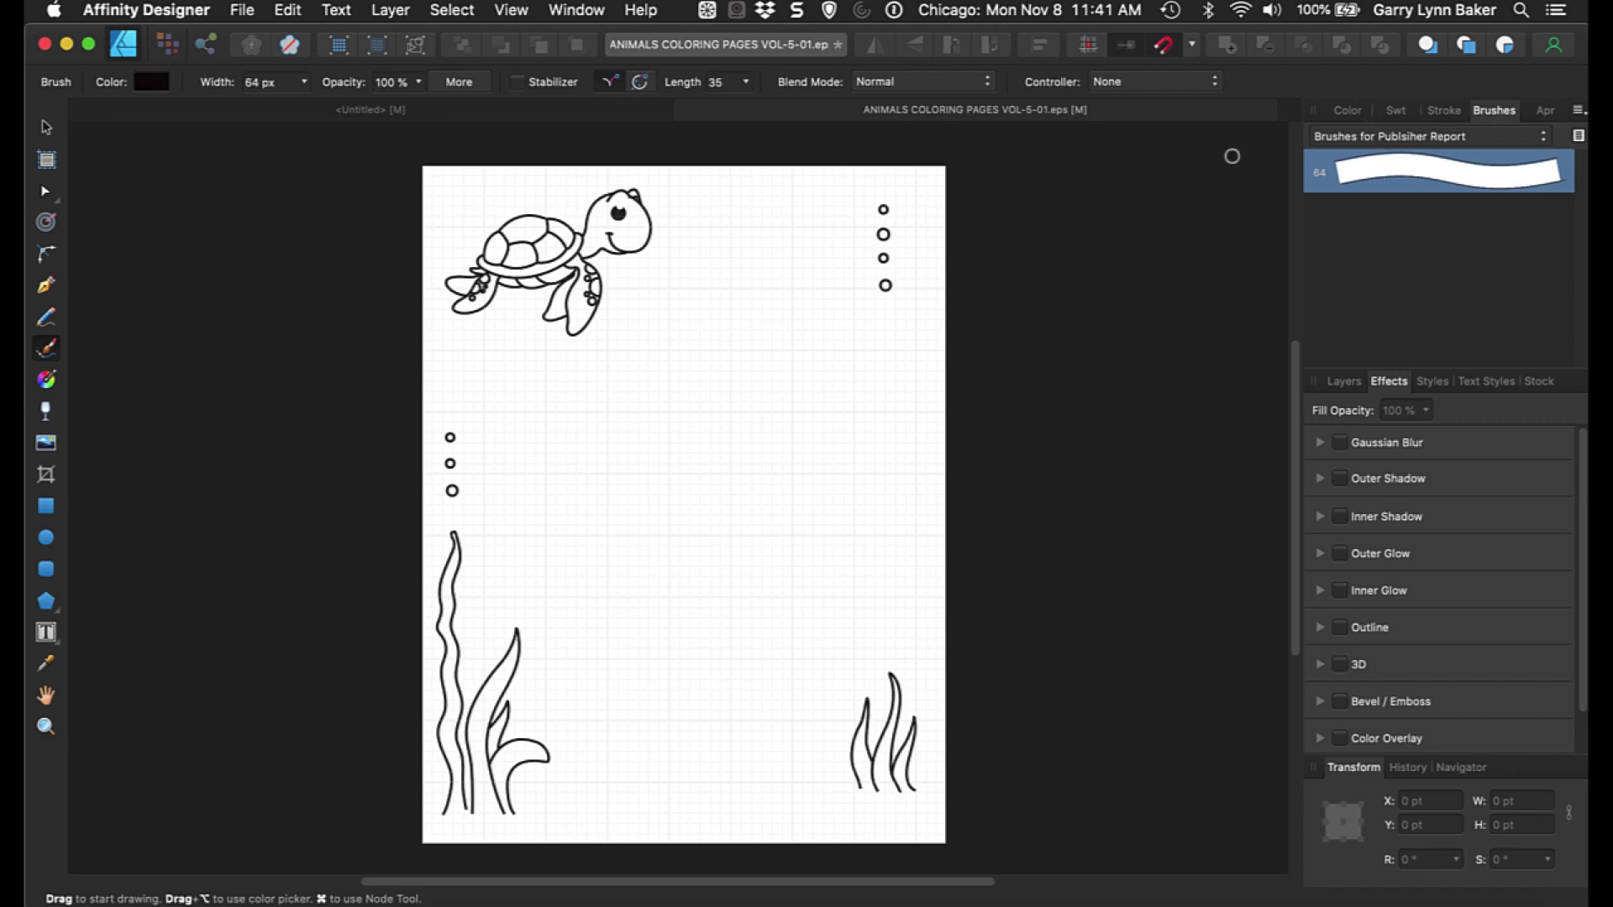
{"action": "mouse_move", "coordinate": [671, 279]}
{"action": "left_mouse_down"}
{"action": "mouse_move", "coordinate": [820, 313]}
{"action": "mouse_move", "coordinate": [781, 465]}
{"action": "mouse_move", "coordinate": [695, 558]}
{"action": "mouse_move", "coordinate": [714, 690]}
{"action": "mouse_move", "coordinate": [835, 731]}
{"action": "left_mouse_up"}
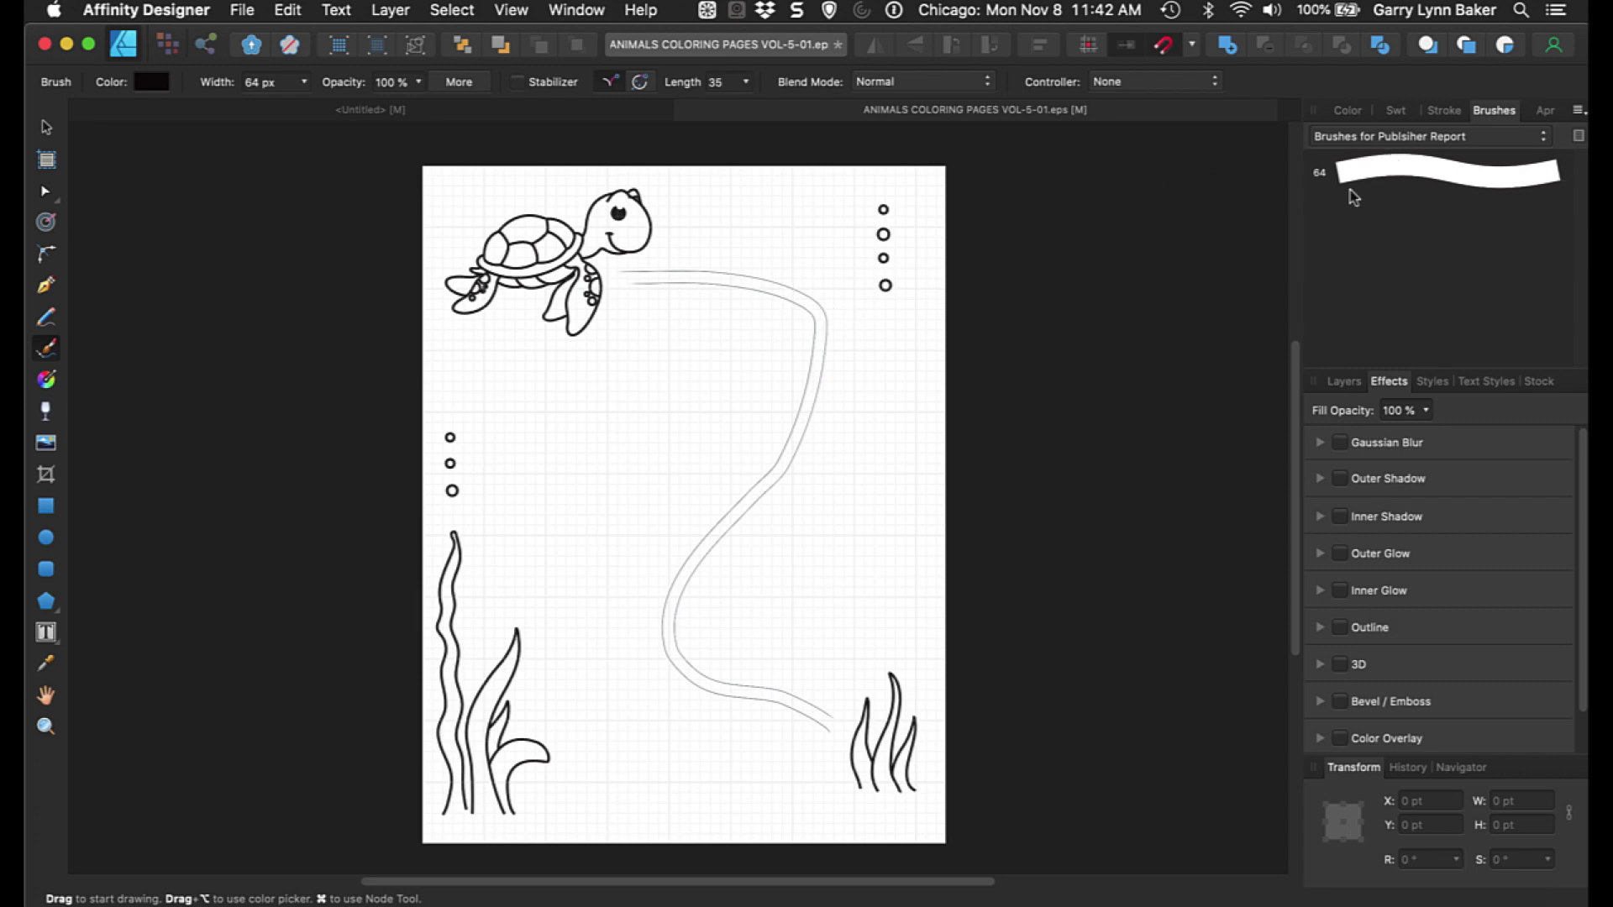
Widen the maze brush to about 149.6 px in its brush settings.
{"action": "double_click", "coordinate": [1370, 177]}
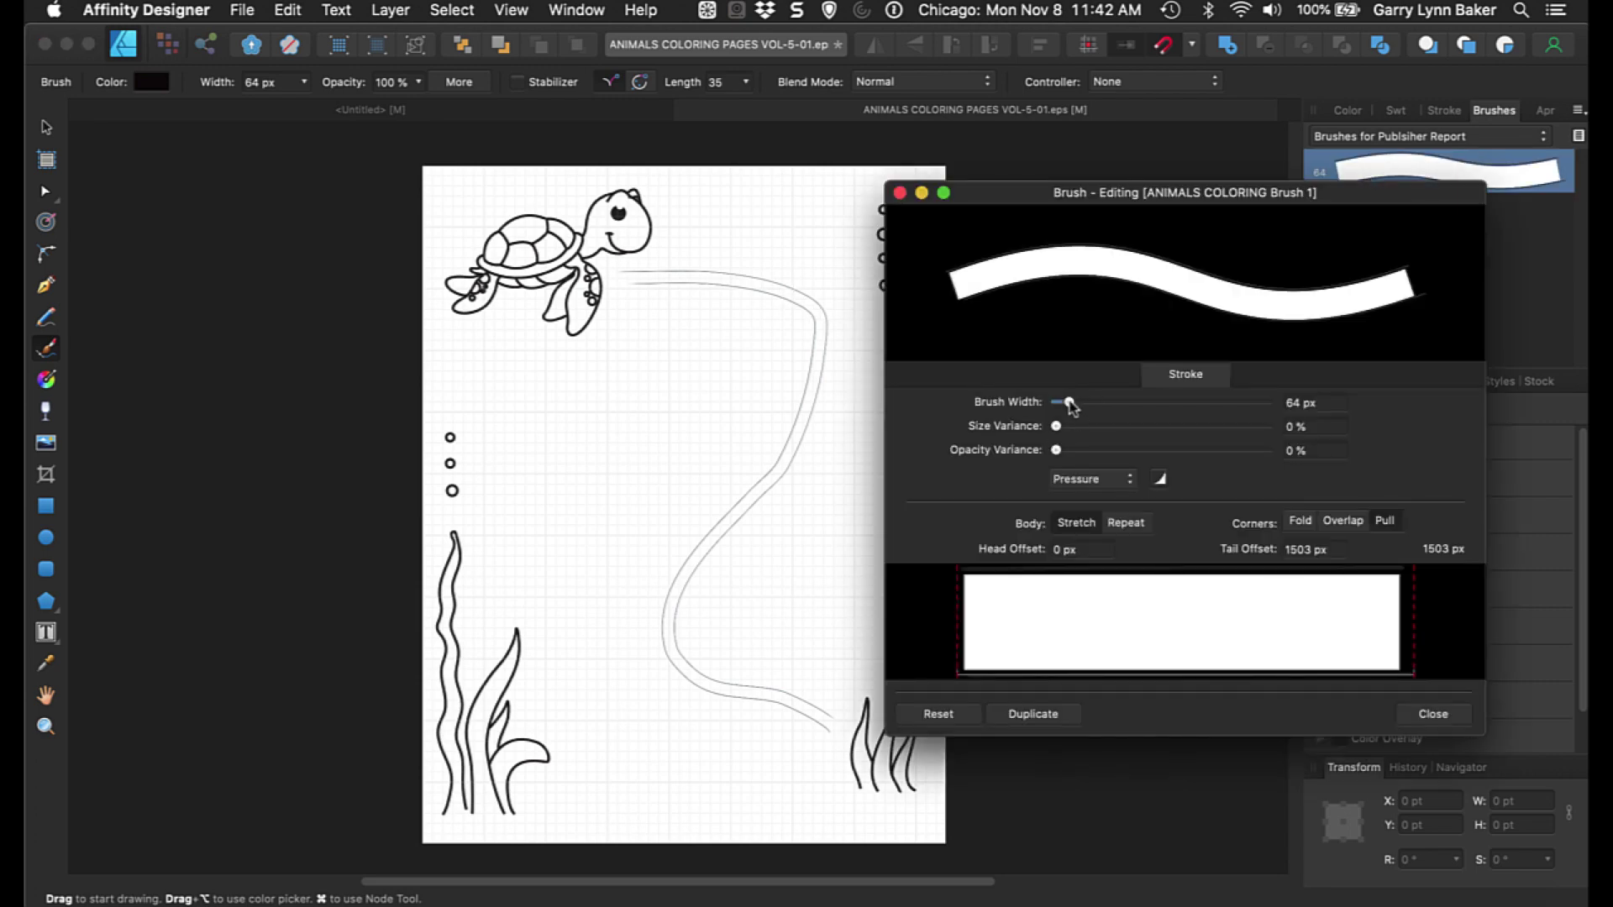
{"action": "left_click_drag", "start_coordinate": [1070, 406], "coordinate": [1088, 407]}
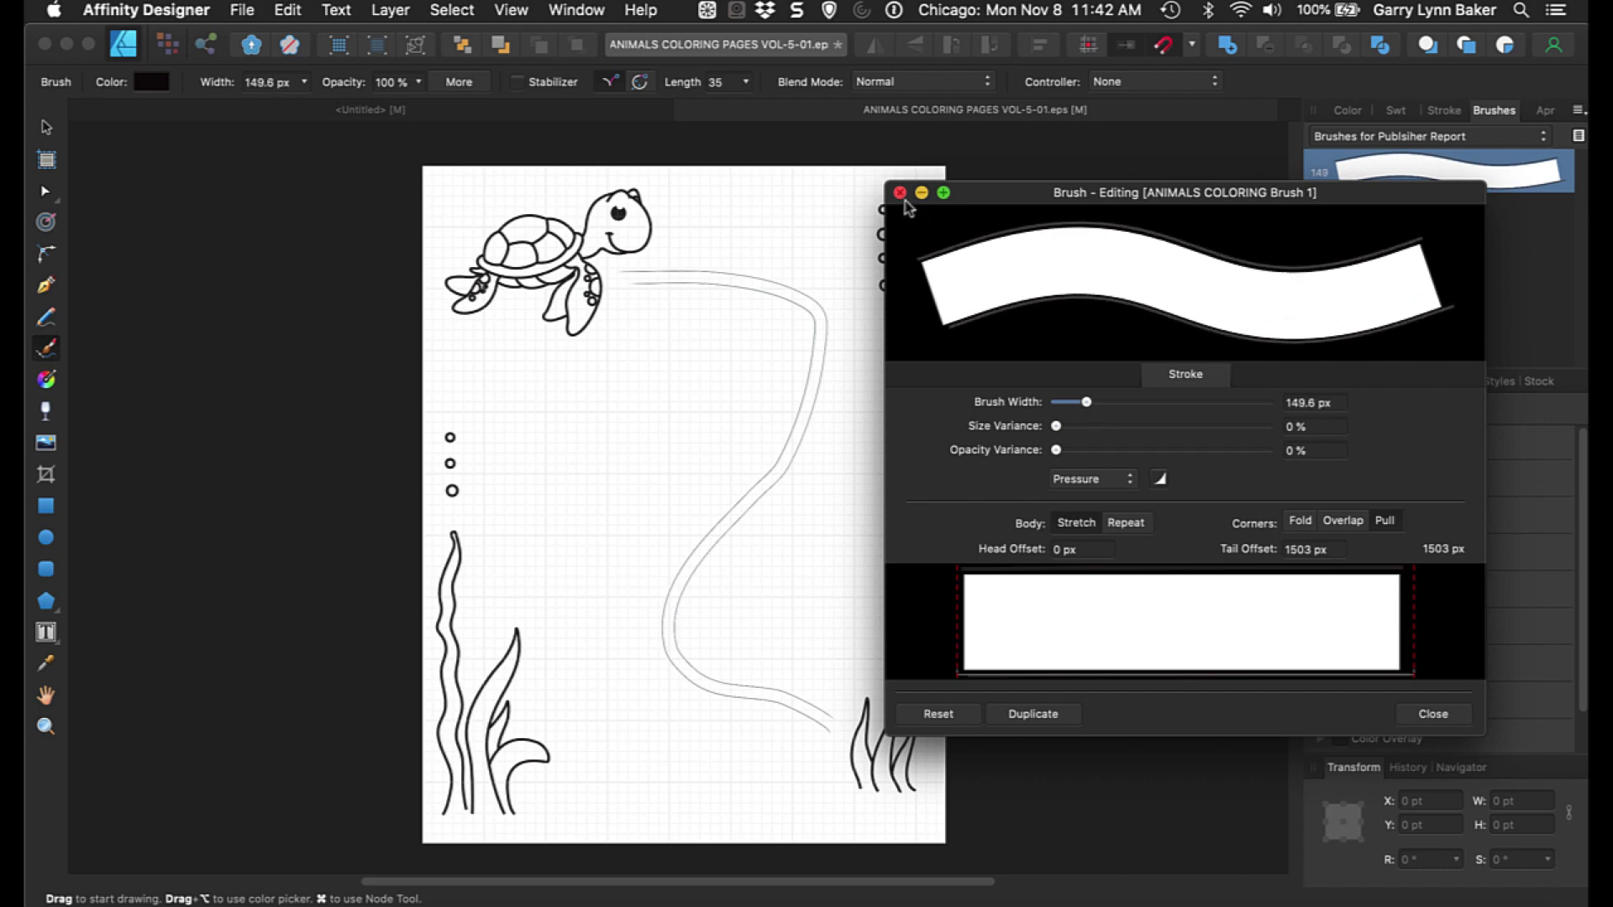
{"action": "left_click", "coordinate": [1432, 714]}
Reapply the widened brush to the maze path and adjust its width.
{"action": "left_click", "coordinate": [46, 127]}
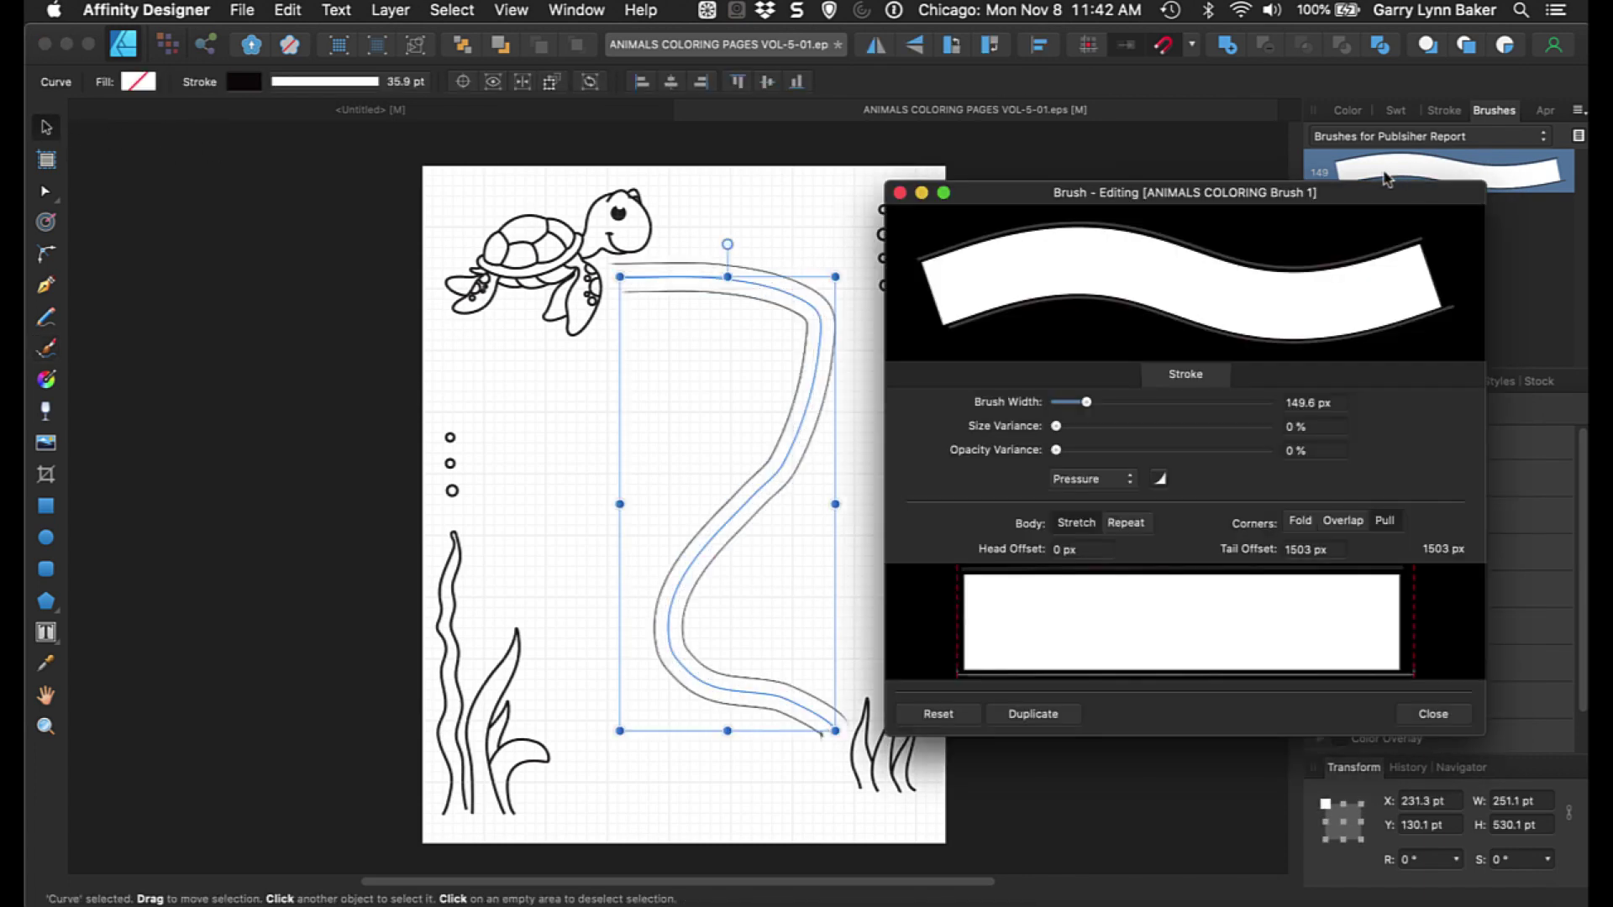
{"action": "double_click", "coordinate": [1415, 180]}
{"action": "mouse_move", "coordinate": [1085, 407]}
{"action": "left_mouse_down"}
{"action": "mouse_move", "coordinate": [1065, 406]}
{"action": "mouse_move", "coordinate": [1105, 407]}
{"action": "mouse_move", "coordinate": [1081, 408]}
{"action": "left_mouse_up"}
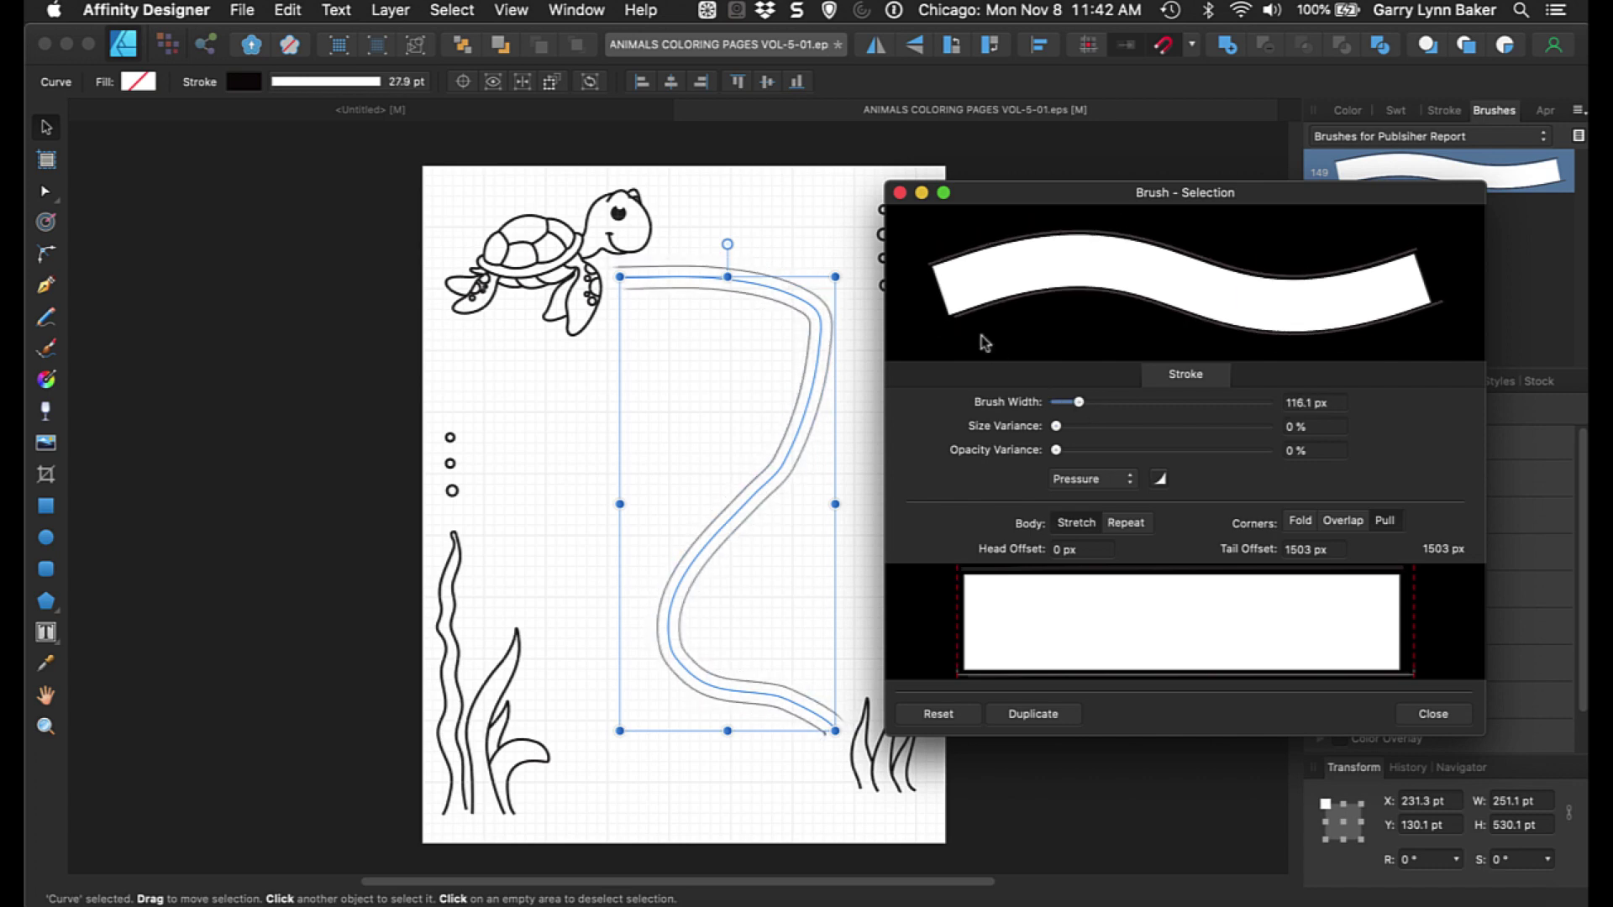
{"action": "left_click", "coordinate": [899, 194]}
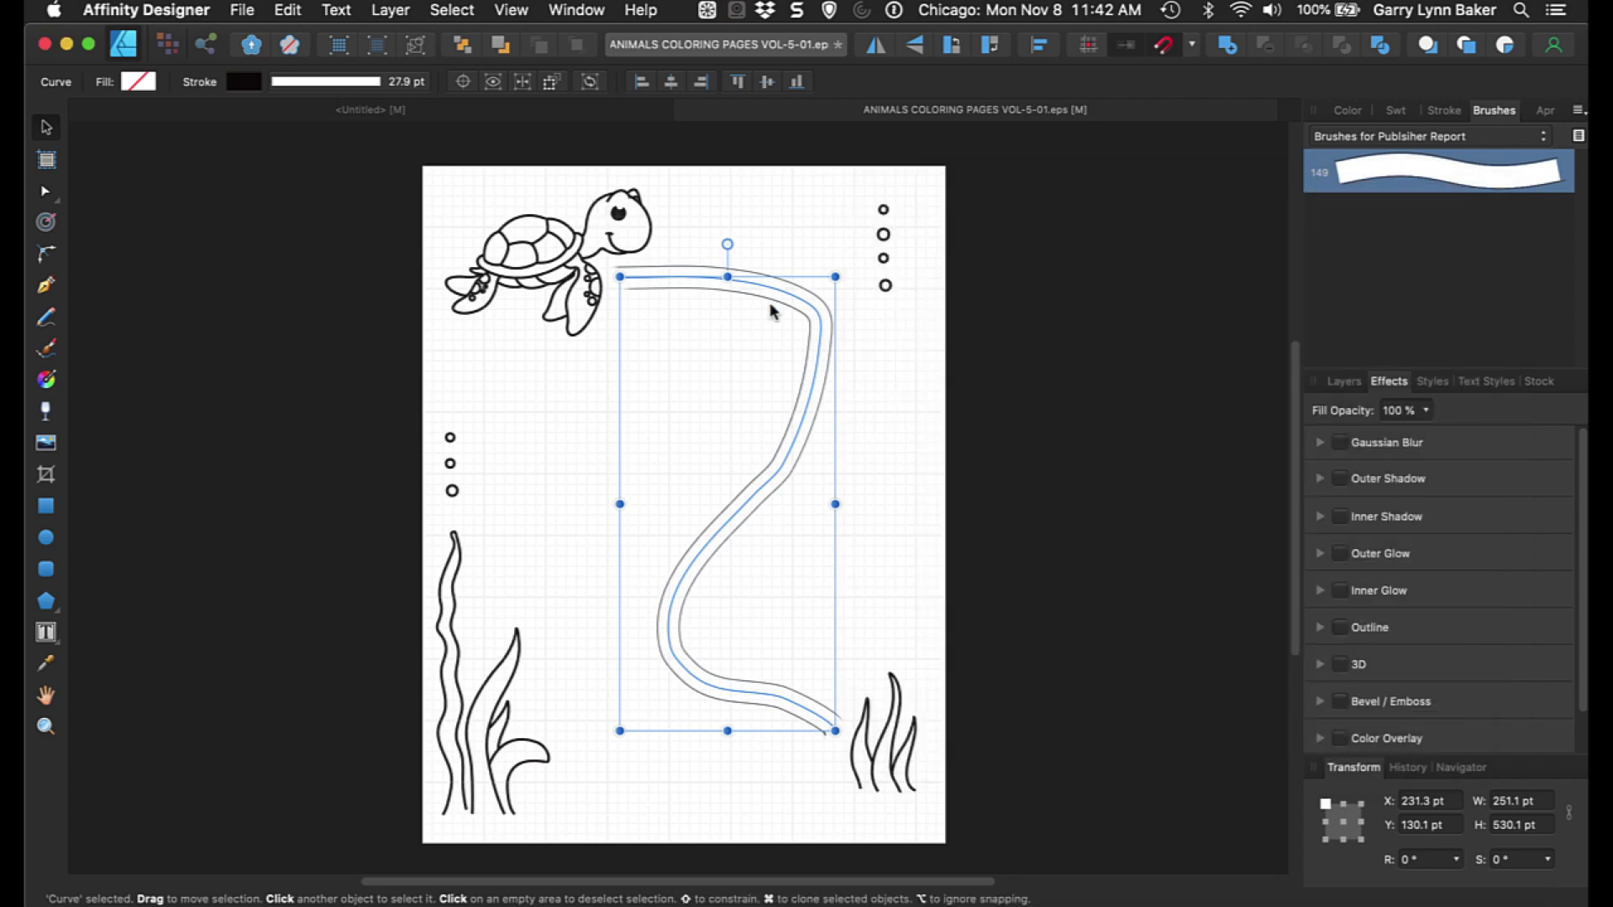
Undo to remove the curved maze path.
{"action": "key", "text": "ctrl+z"}
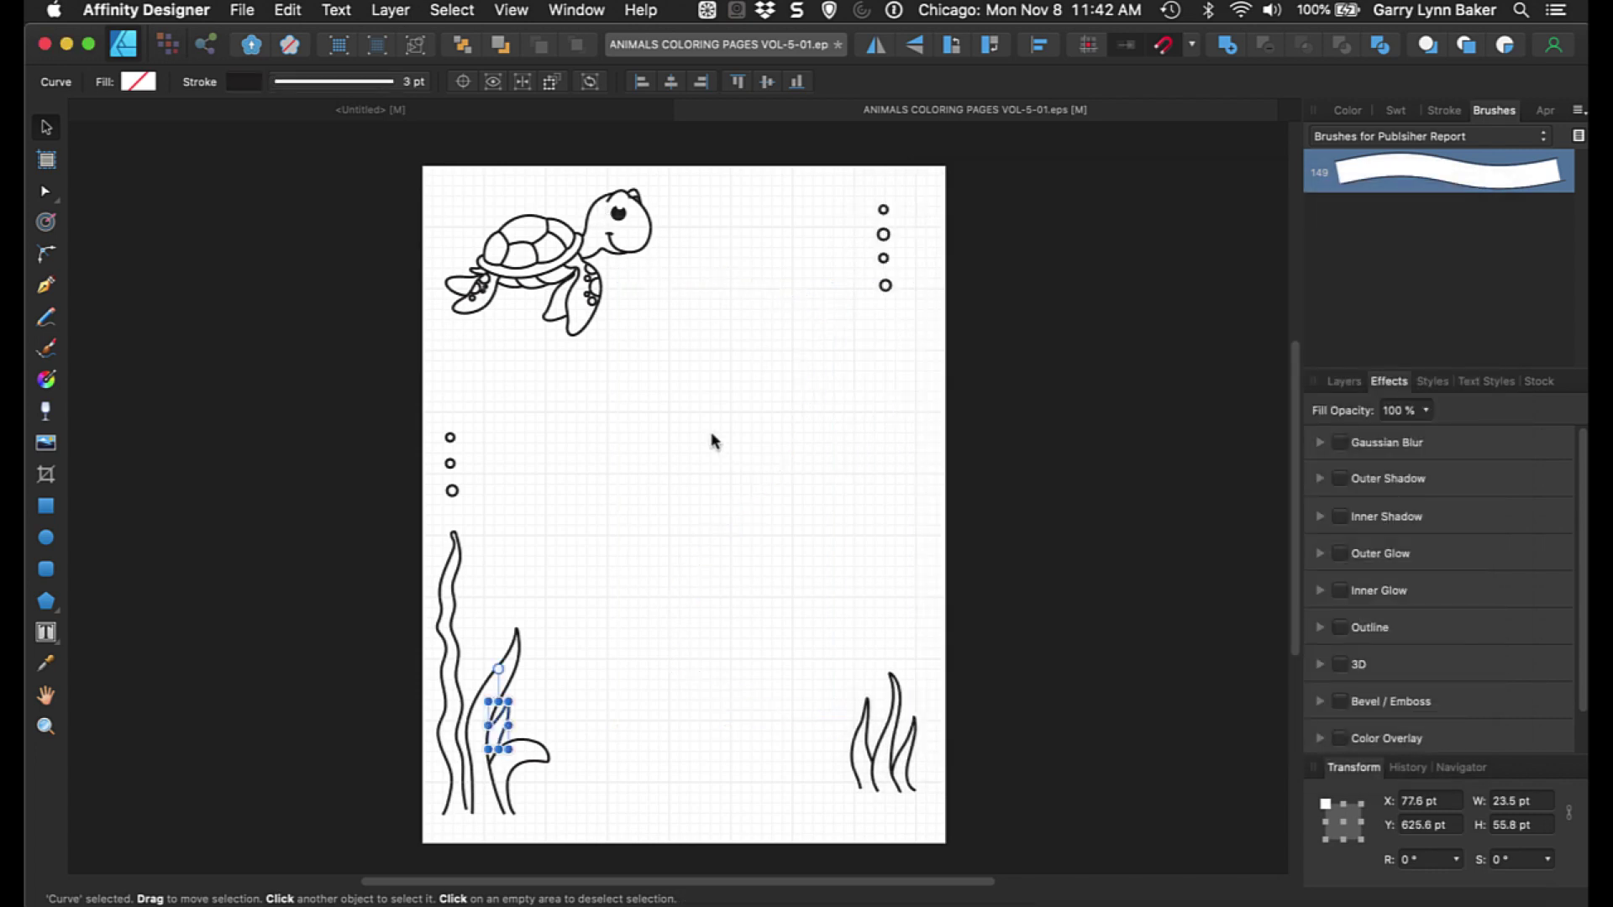
{"action": "left_click", "coordinate": [617, 485]}
{"action": "key", "text": "ctrl+z"}
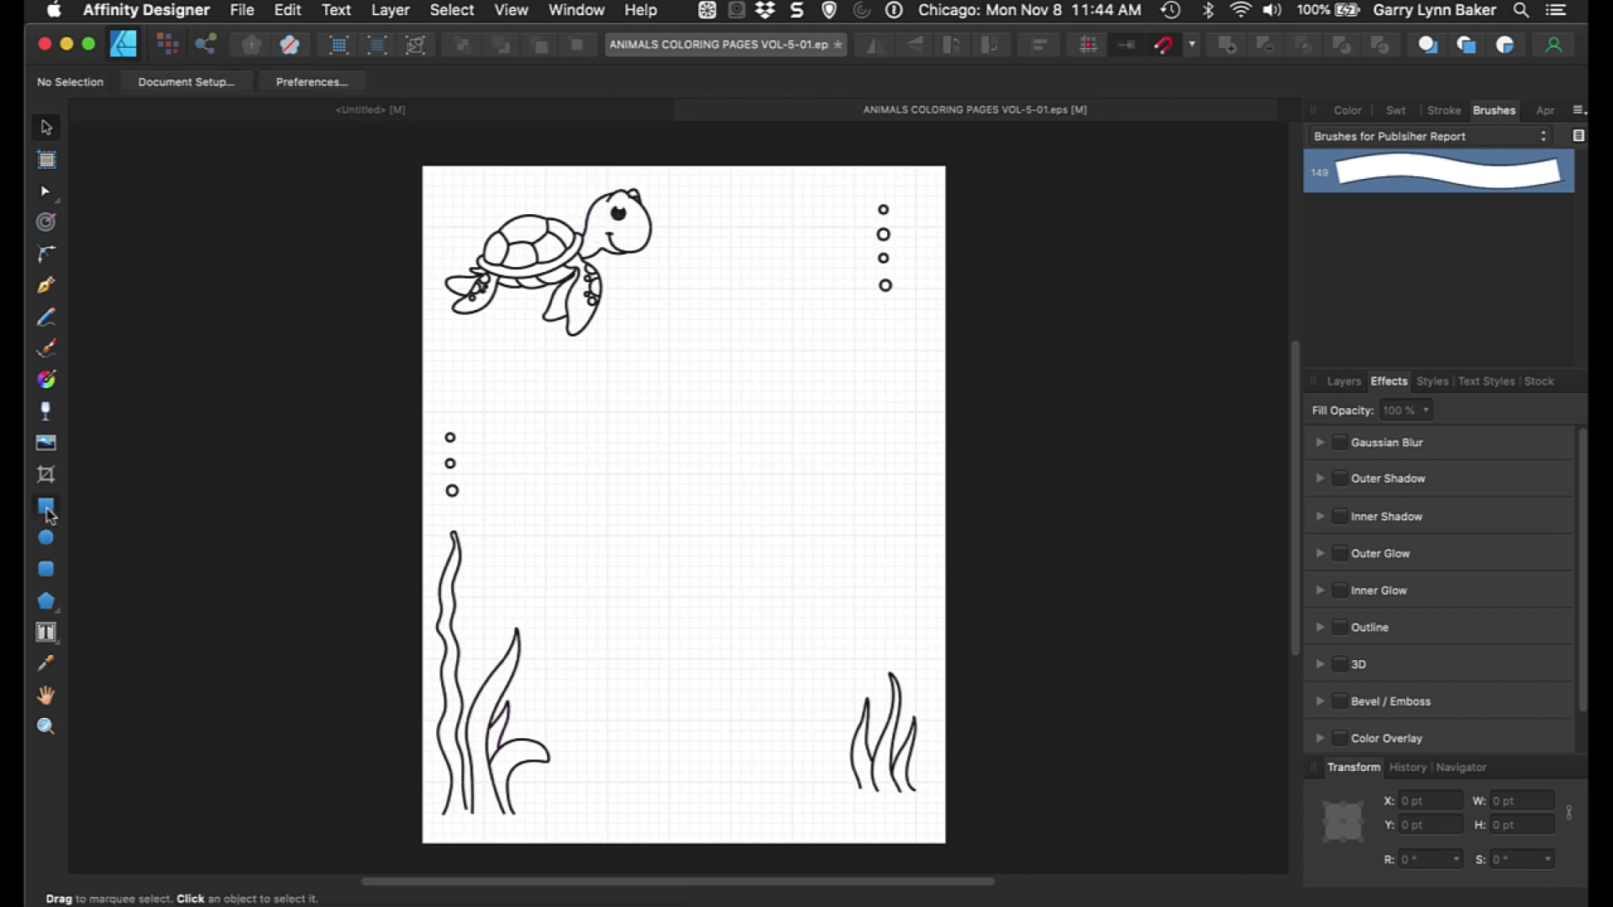
Draw a thin black-filled horizontal bar across the page middle, 6 pt high.
{"action": "left_click", "coordinate": [46, 506]}
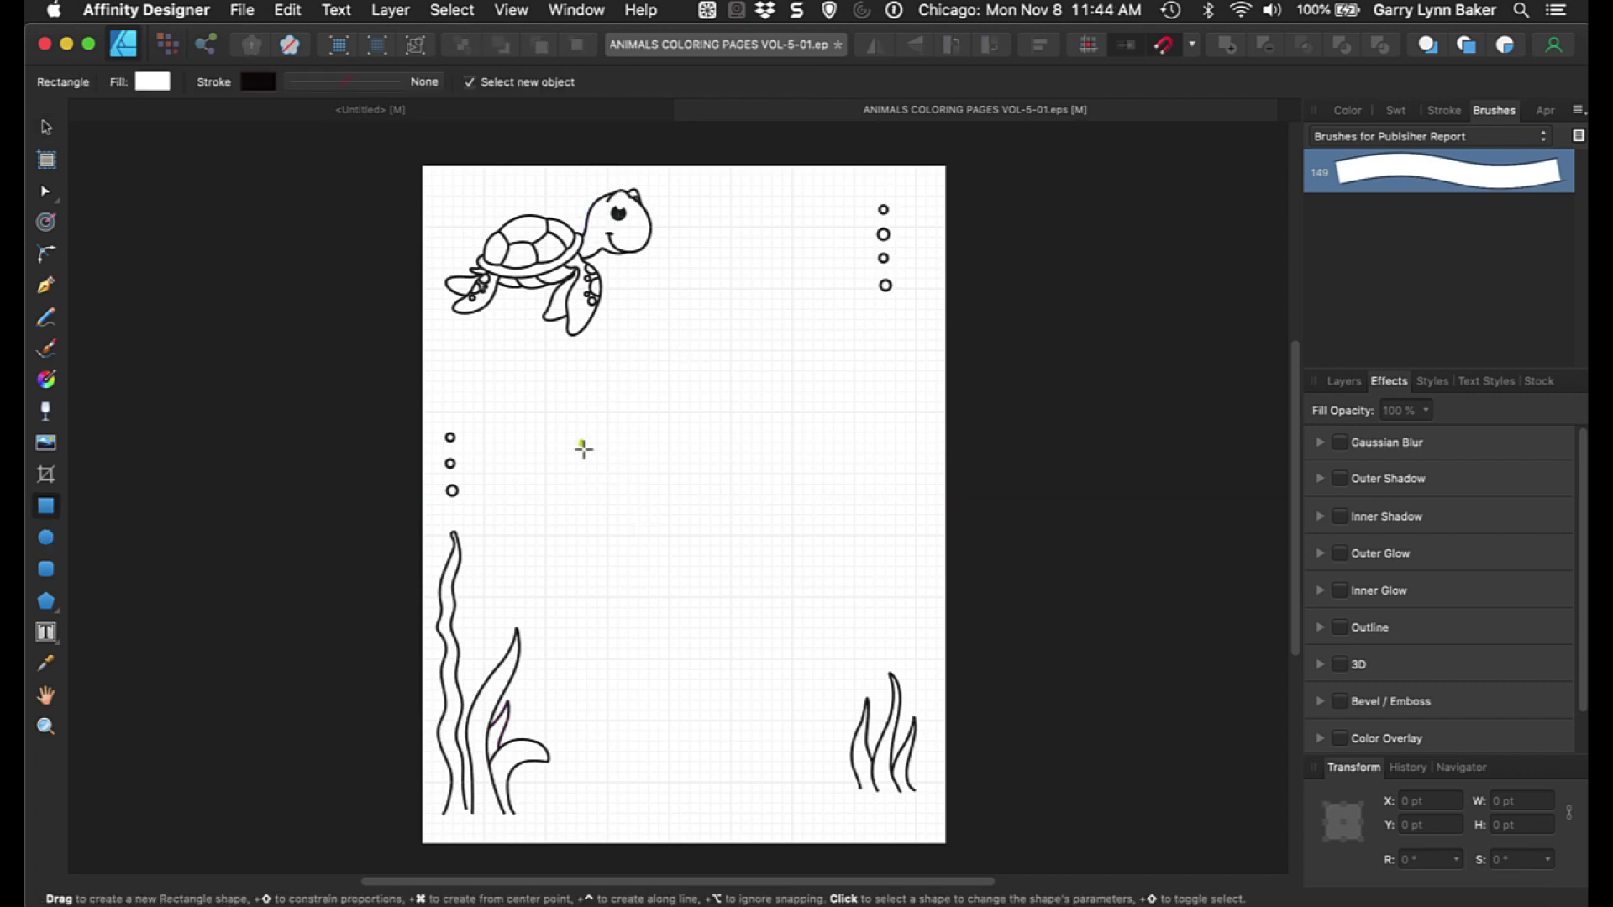
{"action": "left_click_drag", "start_coordinate": [575, 407], "coordinate": [849, 423]}
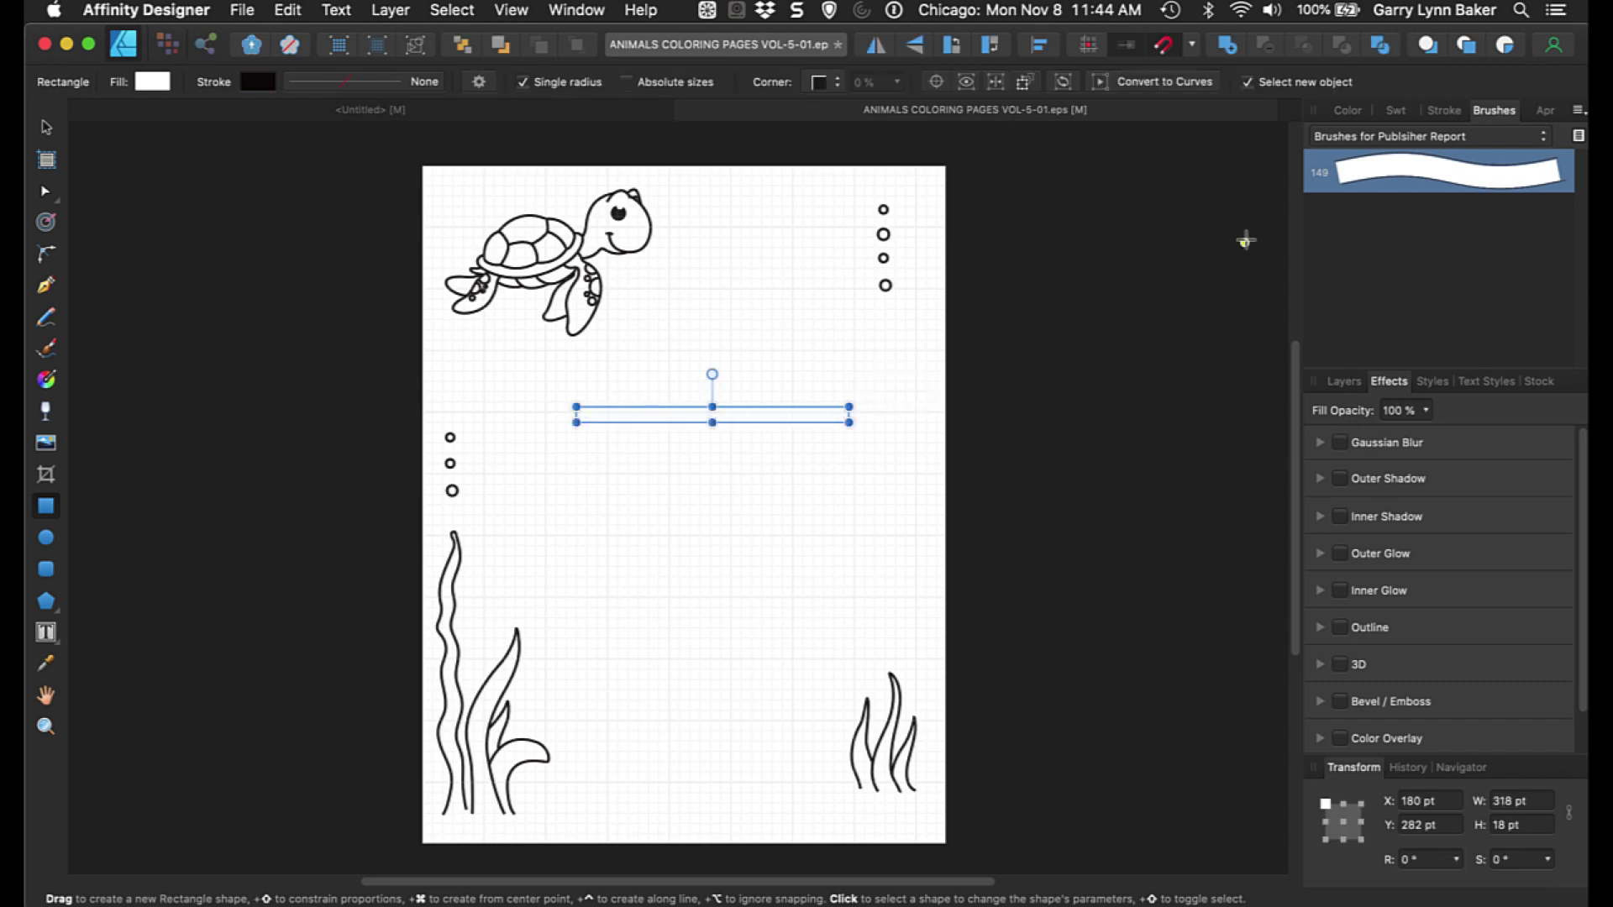
{"action": "left_click", "coordinate": [1346, 110]}
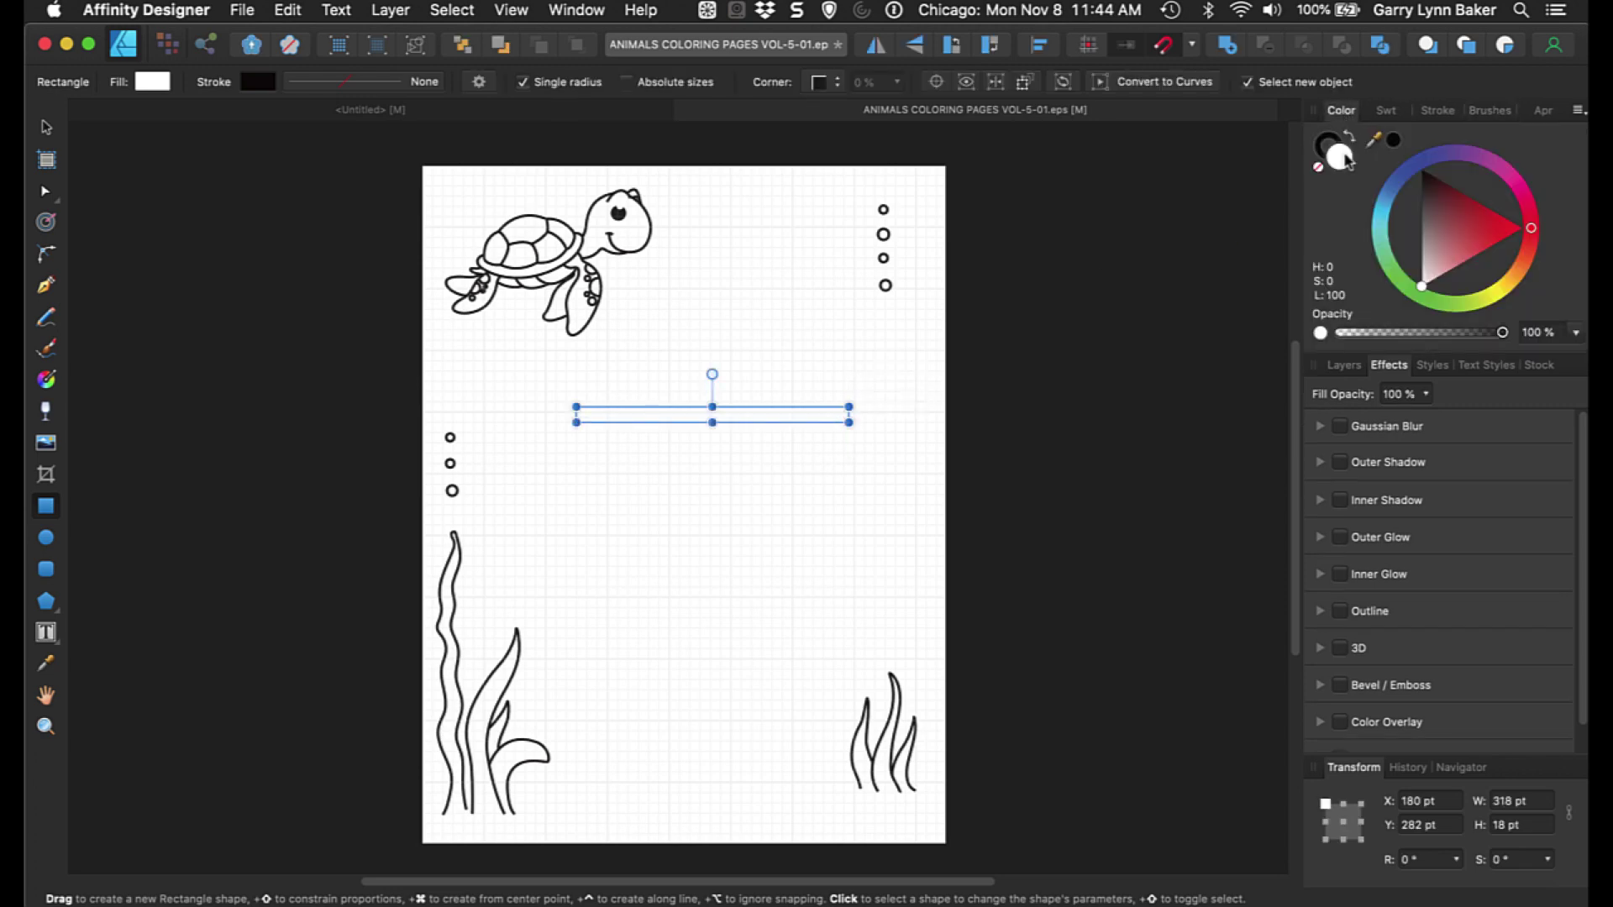
{"action": "left_click", "coordinate": [1393, 141]}
{"action": "left_click_drag", "start_coordinate": [711, 423], "coordinate": [712, 418]}
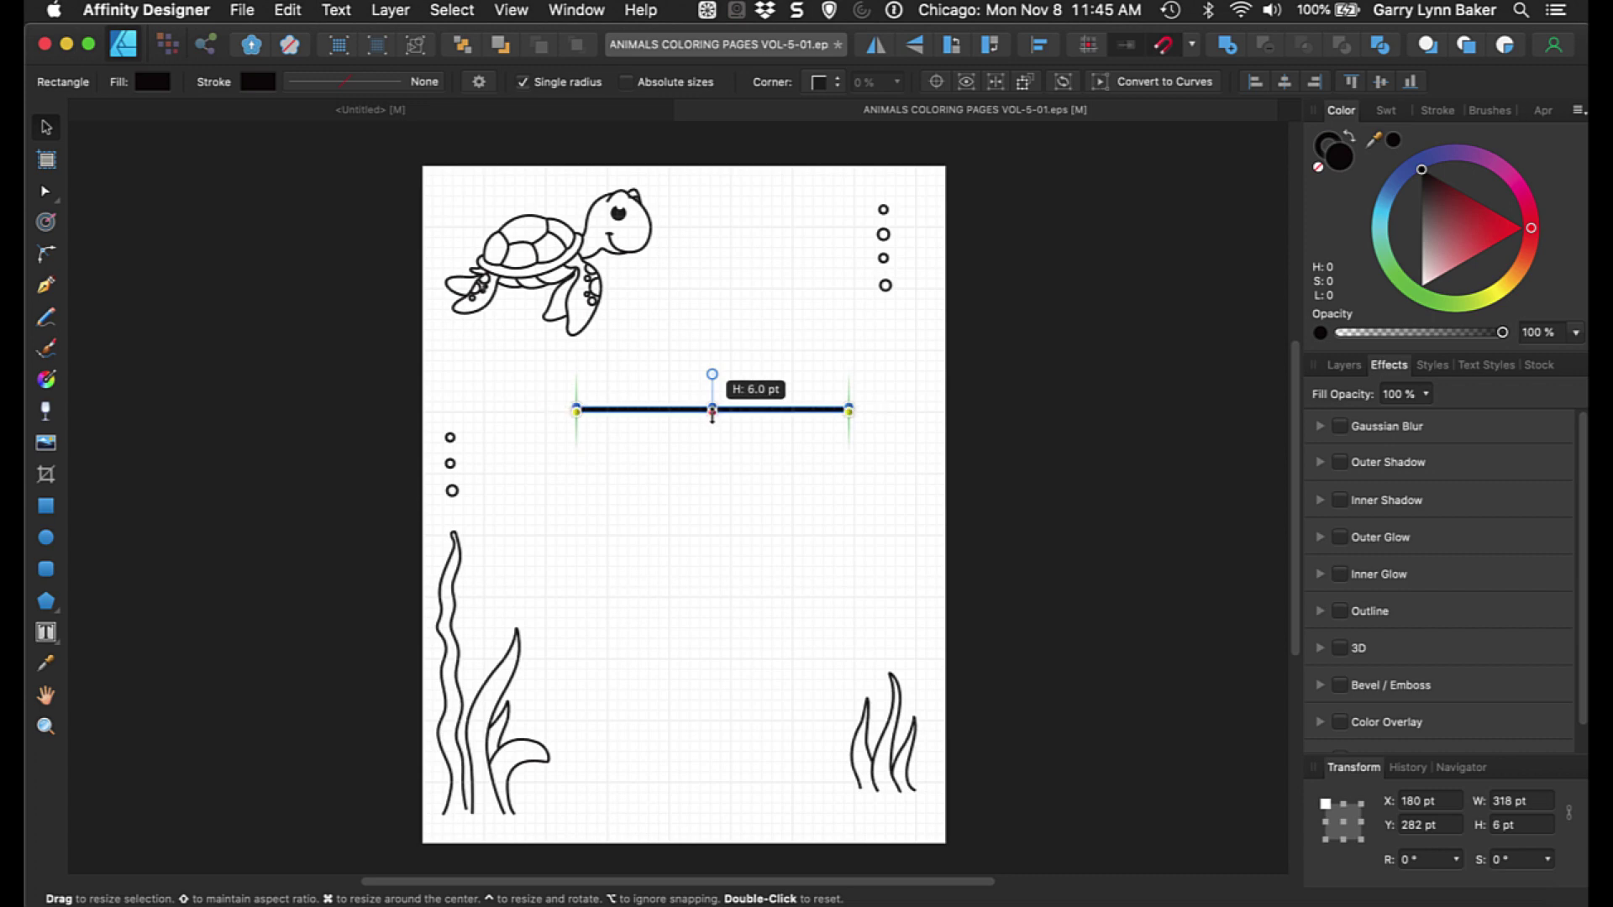
{"action": "left_click_drag", "start_coordinate": [713, 417], "coordinate": [644, 478]}
Draw a rectangle covering both black bars.
{"action": "left_click", "coordinate": [45, 505]}
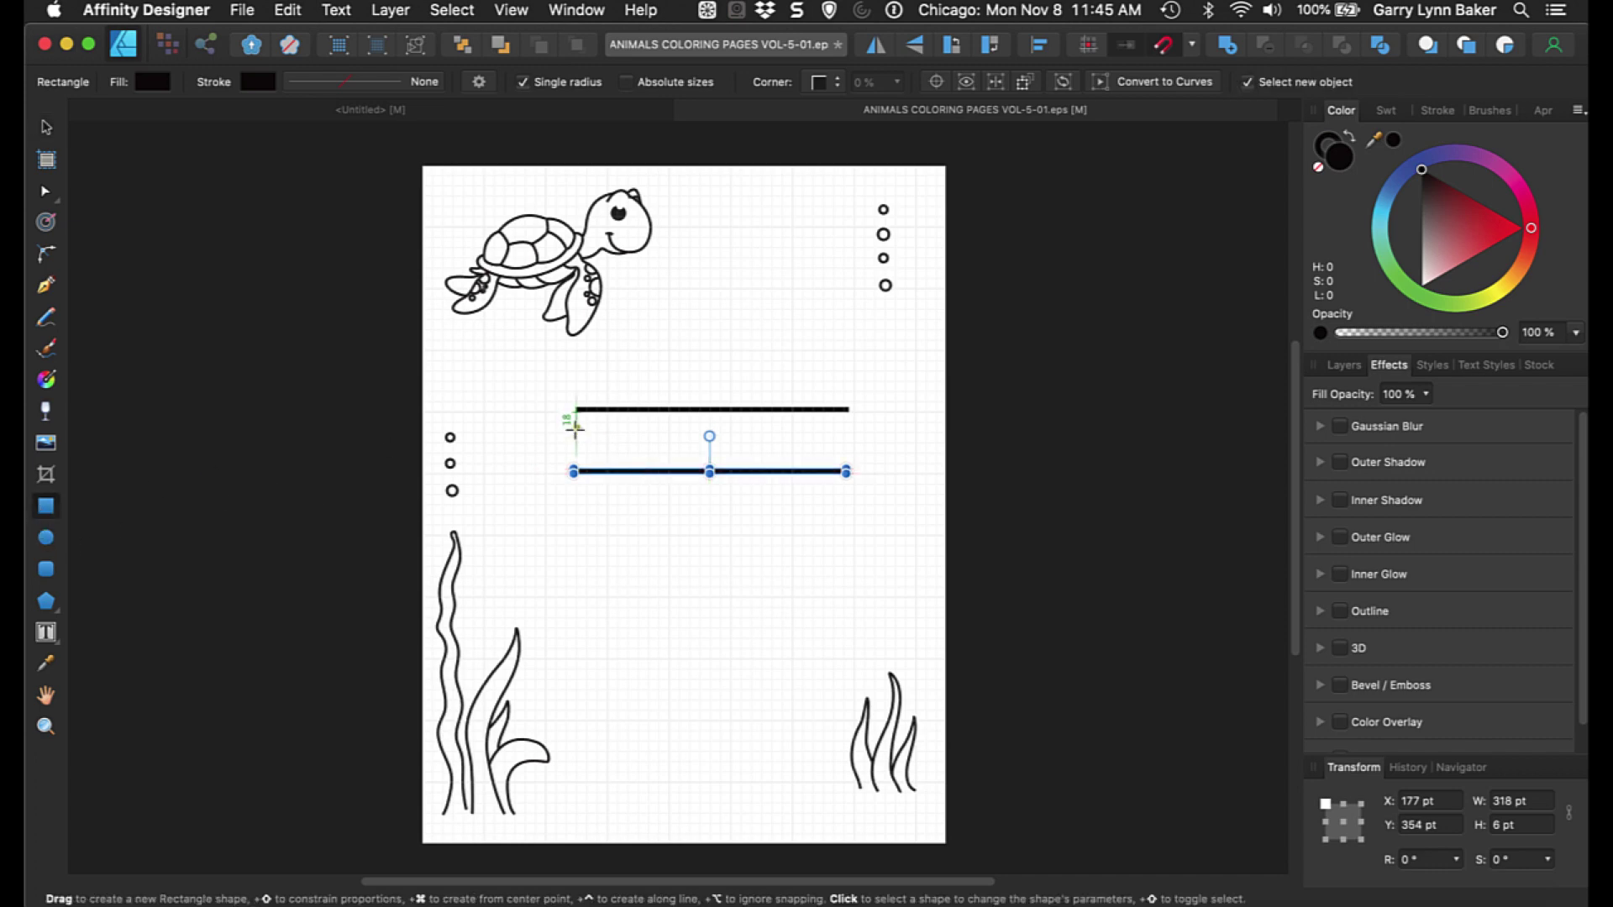
{"action": "left_click_drag", "start_coordinate": [580, 417], "coordinate": [843, 472]}
{"action": "left_click_drag", "start_coordinate": [685, 436], "coordinate": [576, 440]}
Fill the covering rectangle white (#FFFFFF) and select it together with both bars.
{"action": "key", "text": "v"}
{"action": "left_click", "coordinate": [718, 458]}
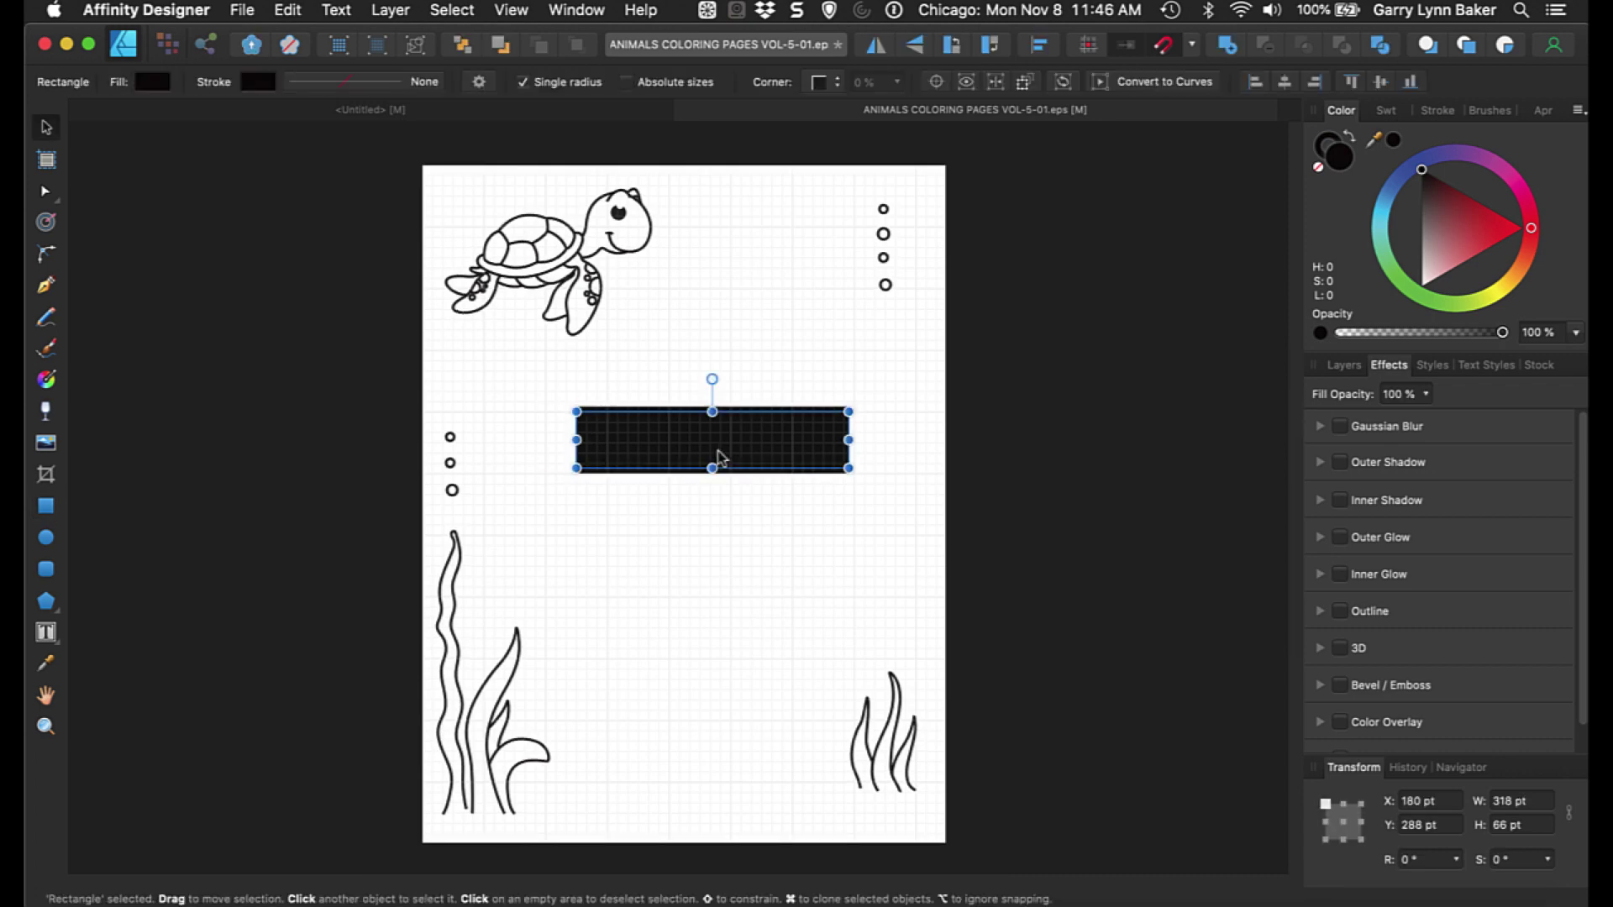
{"action": "left_click", "coordinate": [1348, 165]}
{"action": "double_click", "coordinate": [766, 539]}
{"action": "key", "text": "BackSpace"}
{"action": "key", "text": "Return"}
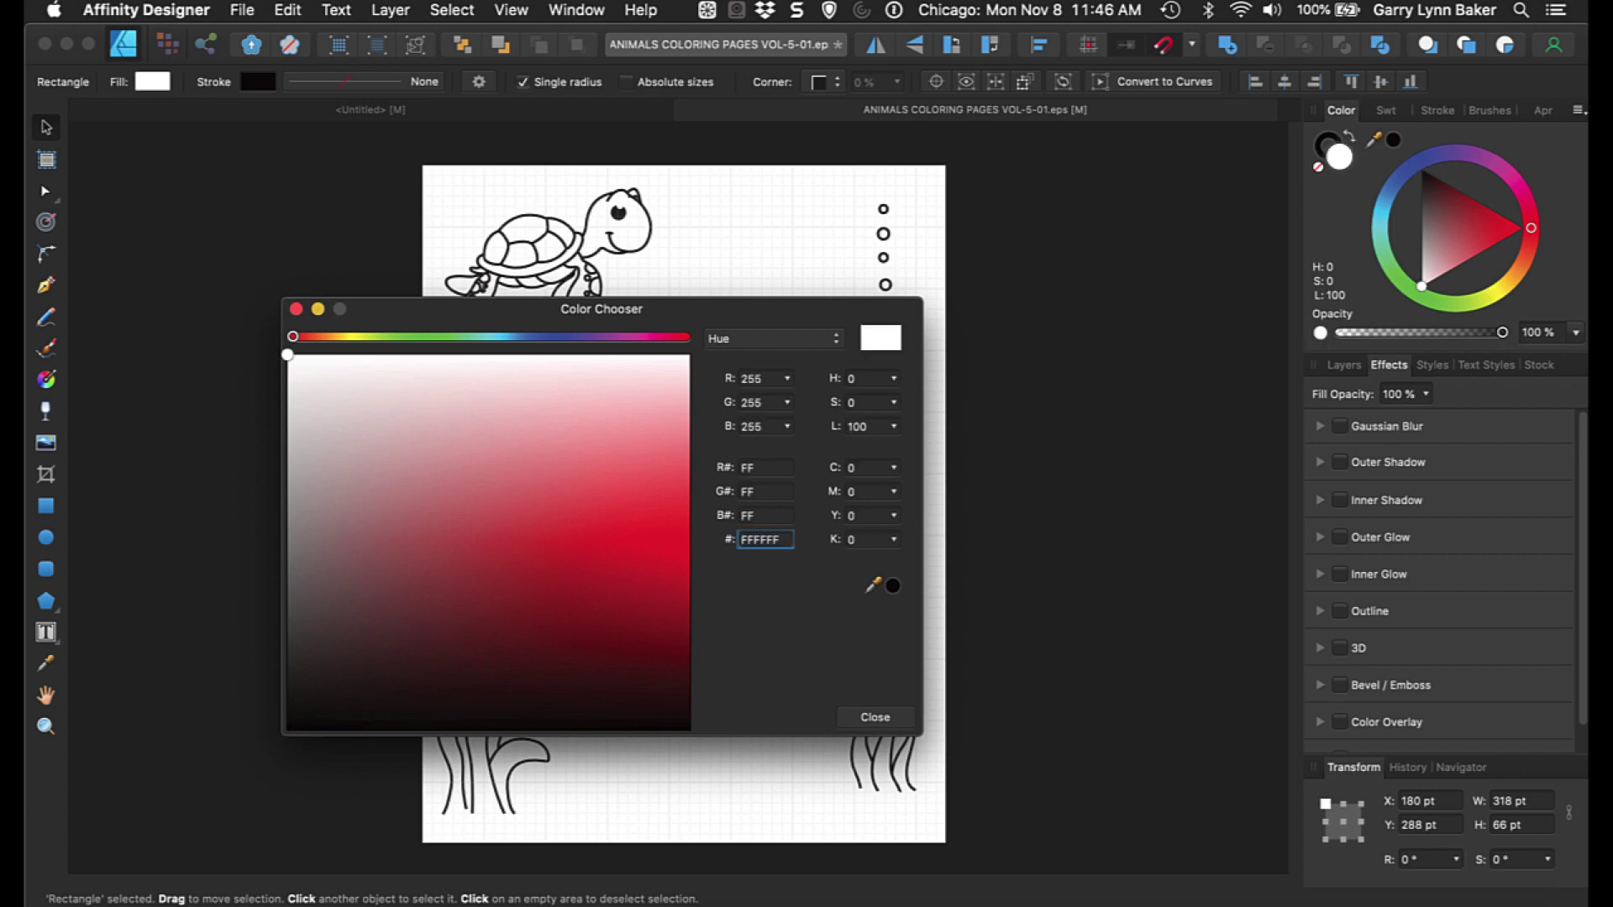
{"action": "left_click", "coordinate": [874, 717]}
{"action": "left_click", "coordinate": [732, 584]}
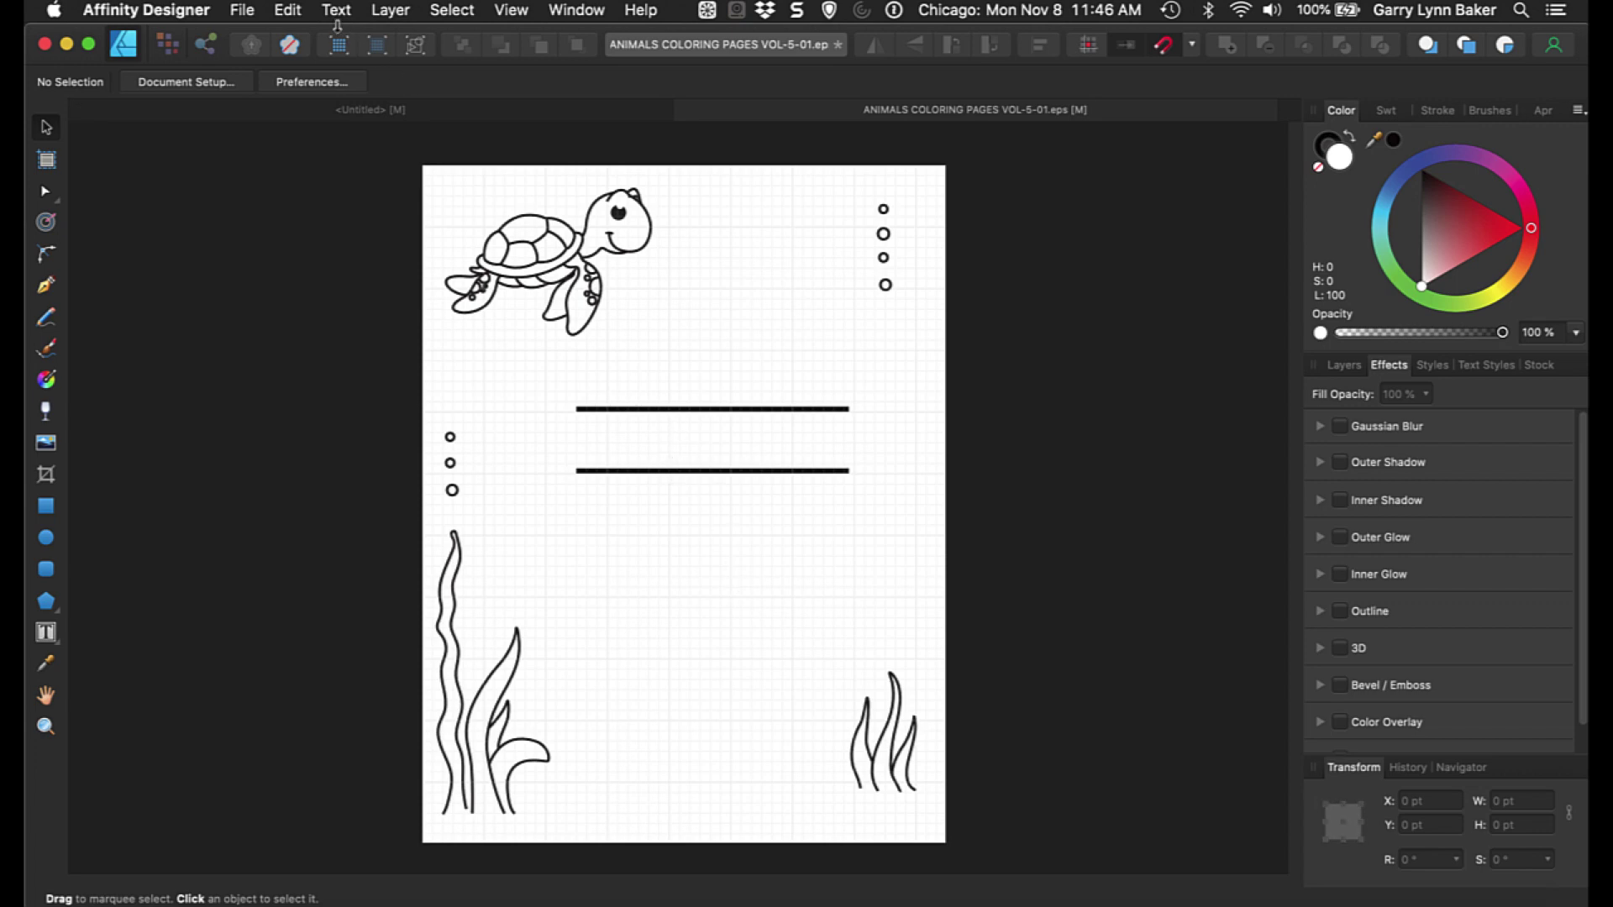
{"action": "left_click_drag", "start_coordinate": [552, 379], "coordinate": [874, 525]}
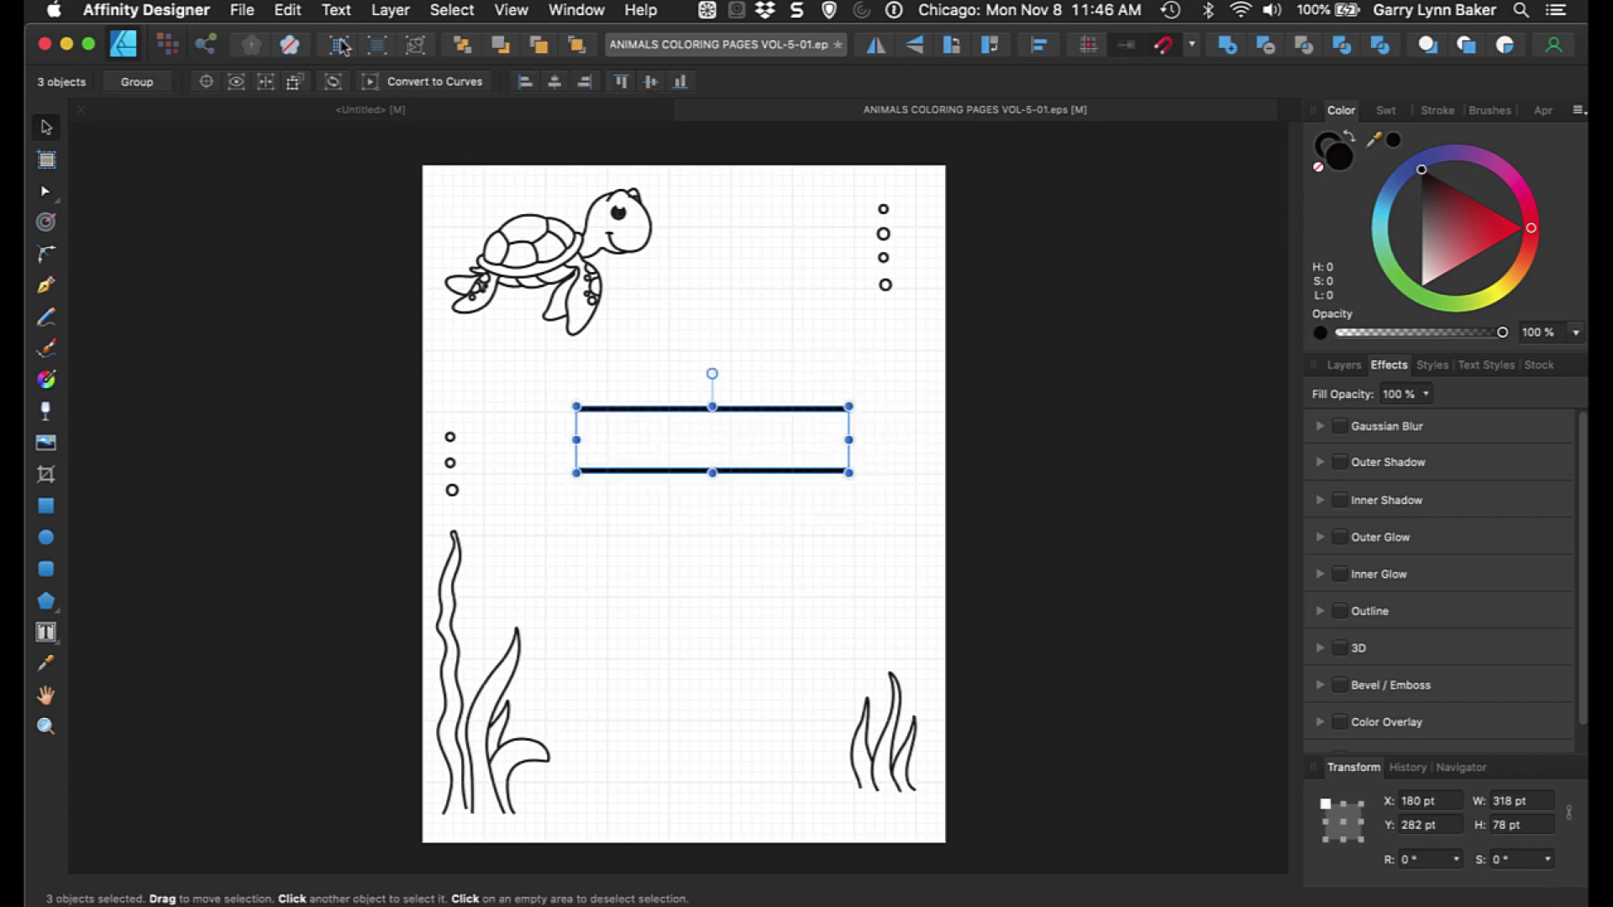
Export the selection only as PNG 'ANIMALS COLORING Brush 2' into Affinity Brushes.
{"action": "left_click", "coordinate": [290, 11]}
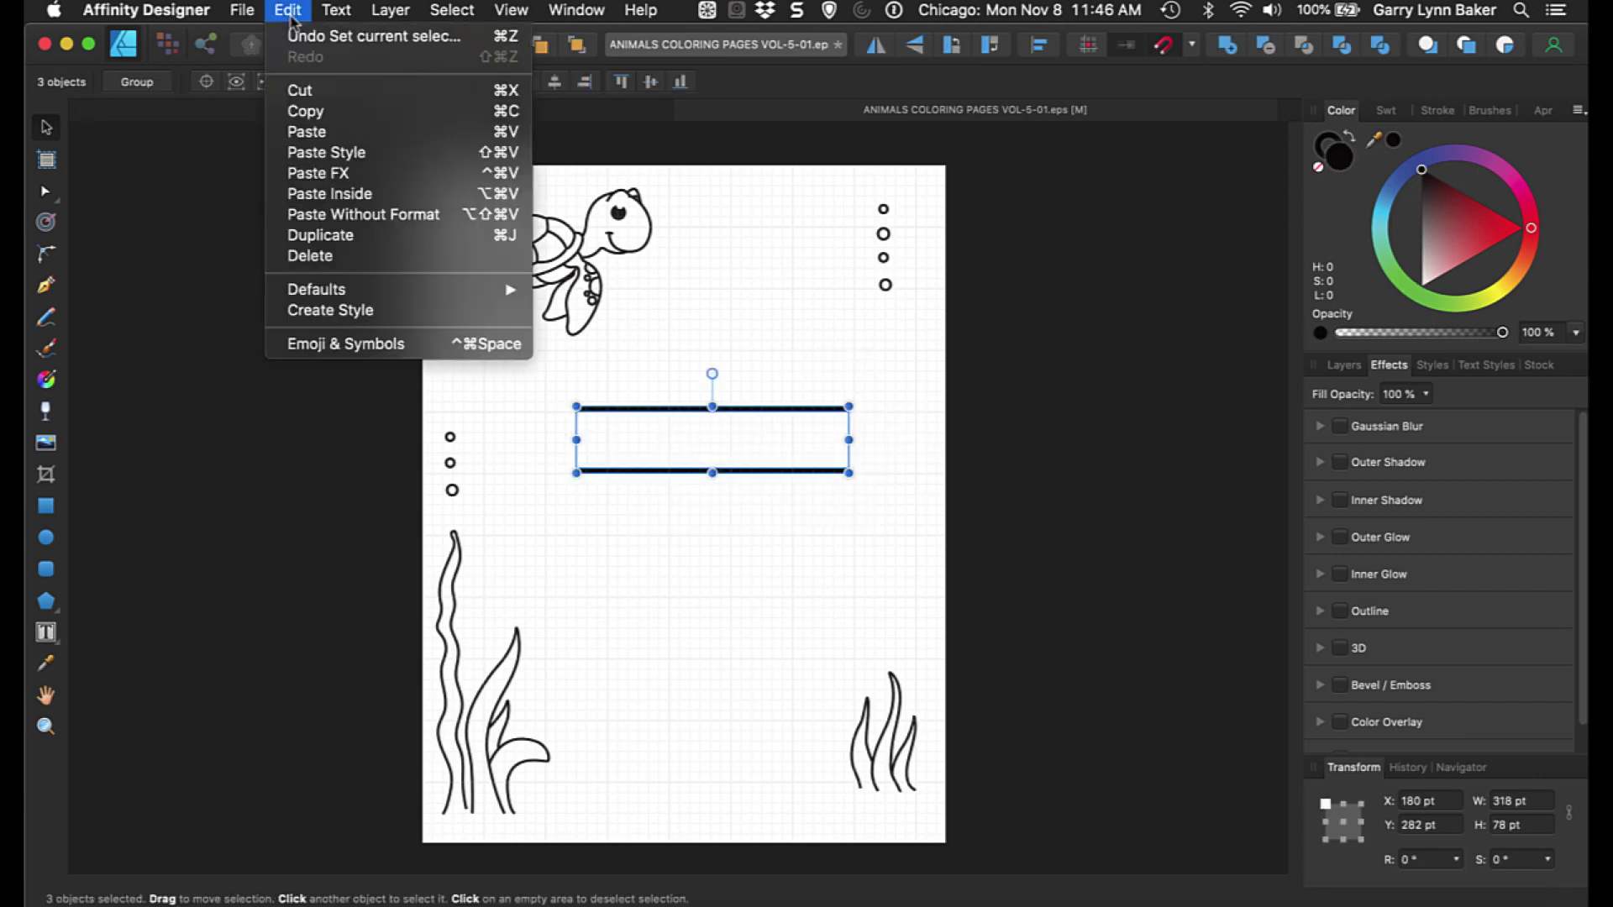
{"action": "mouse_move", "coordinate": [250, 14]}
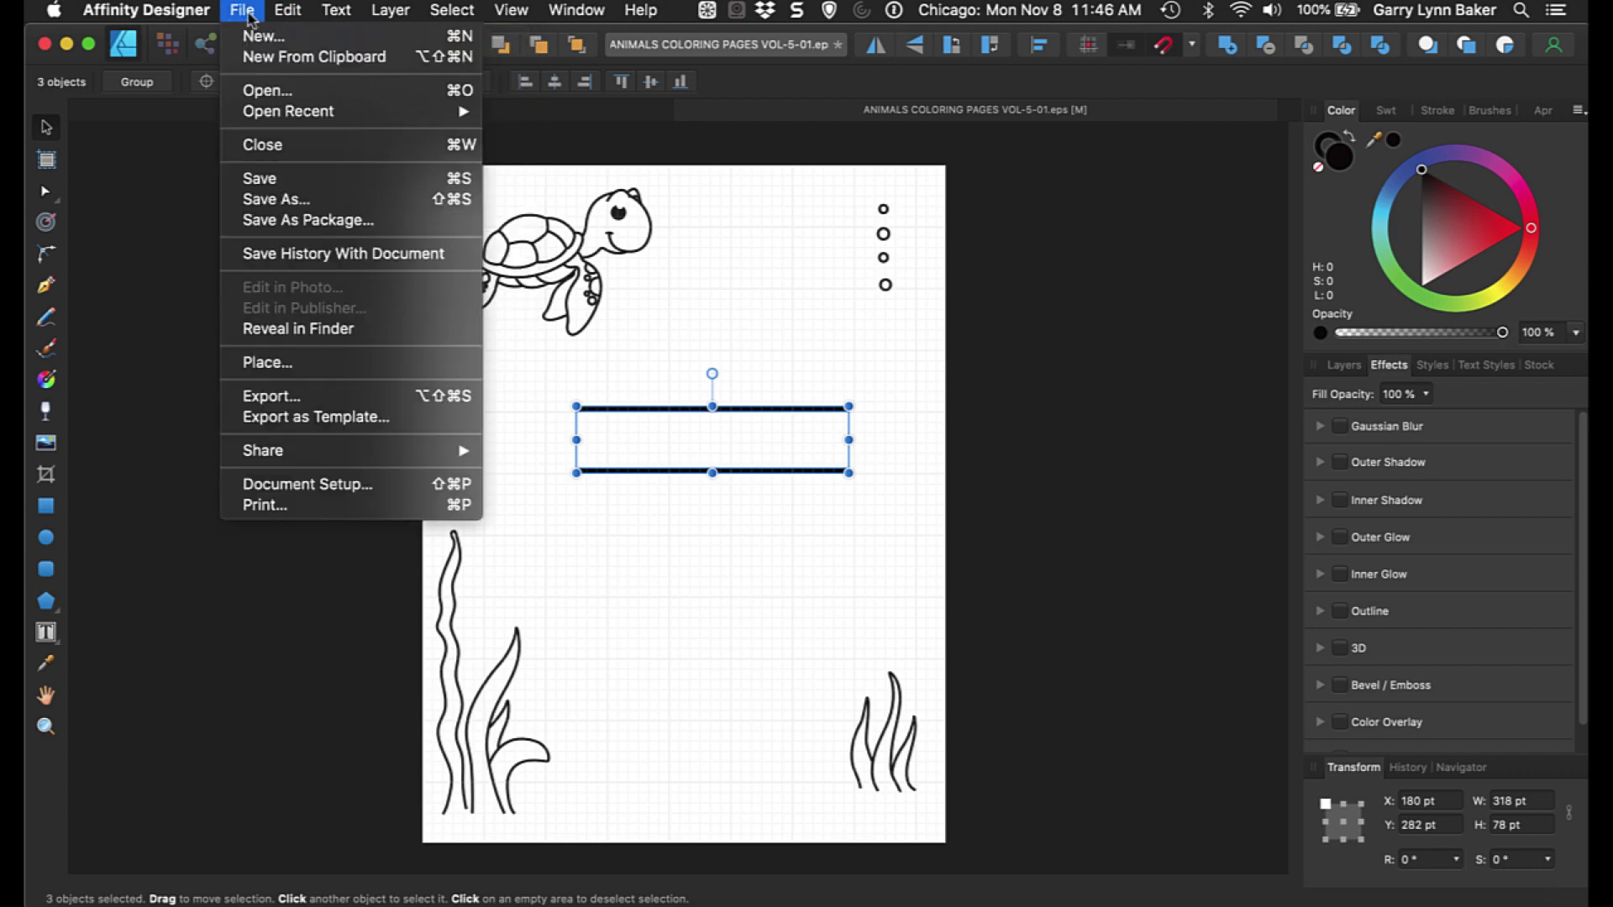
{"action": "left_click", "coordinate": [320, 403]}
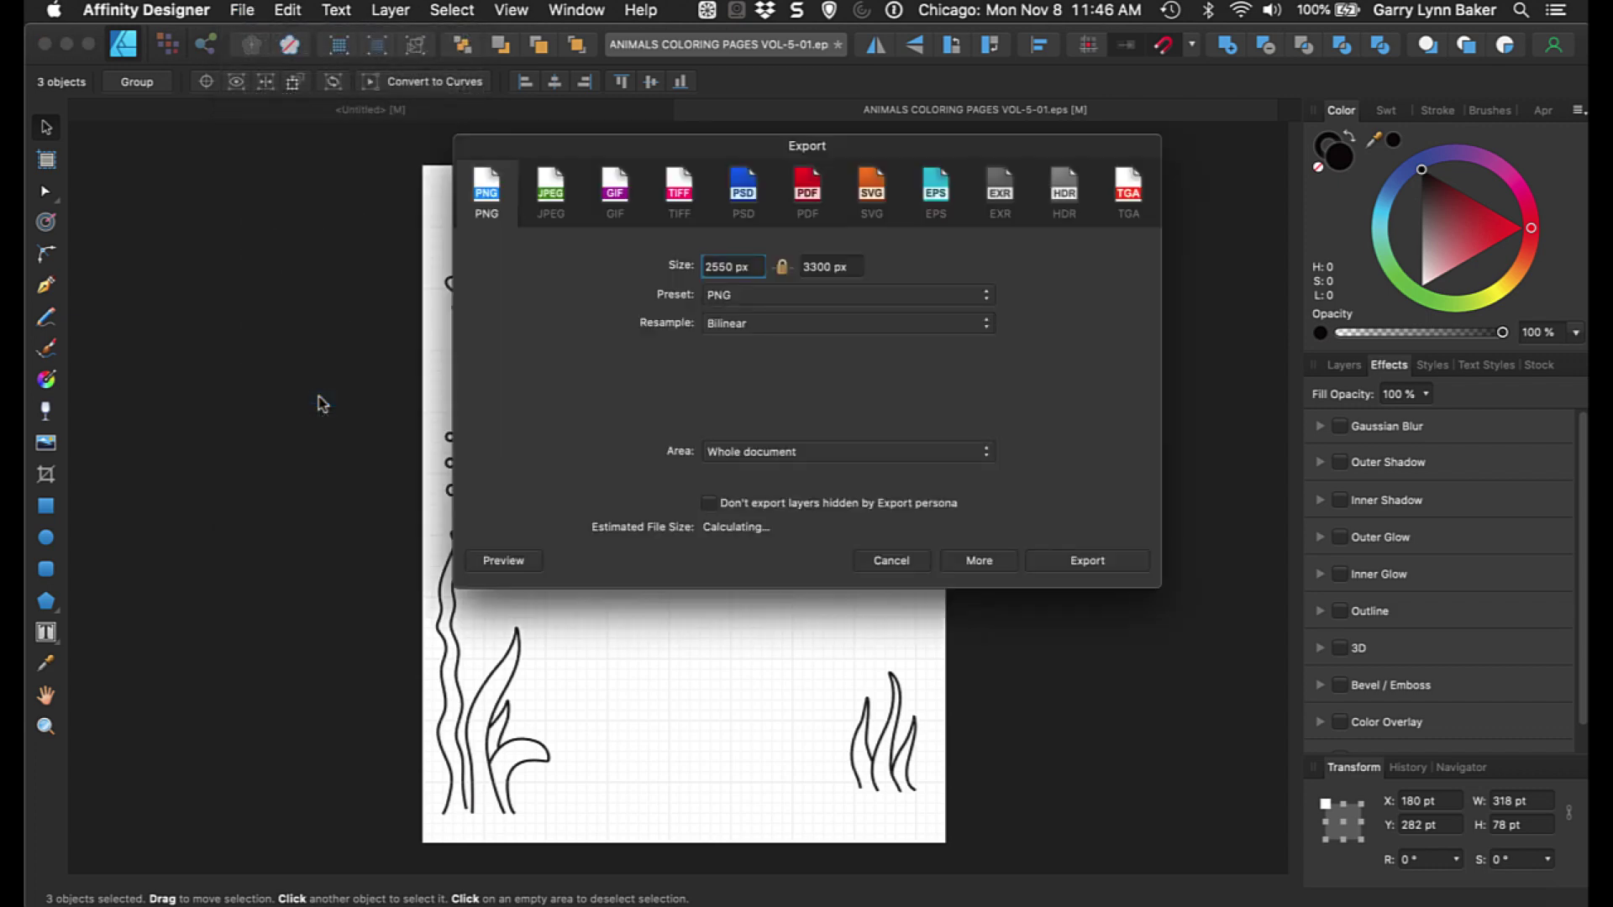
{"action": "left_click", "coordinate": [929, 454]}
{"action": "left_click", "coordinate": [850, 498]}
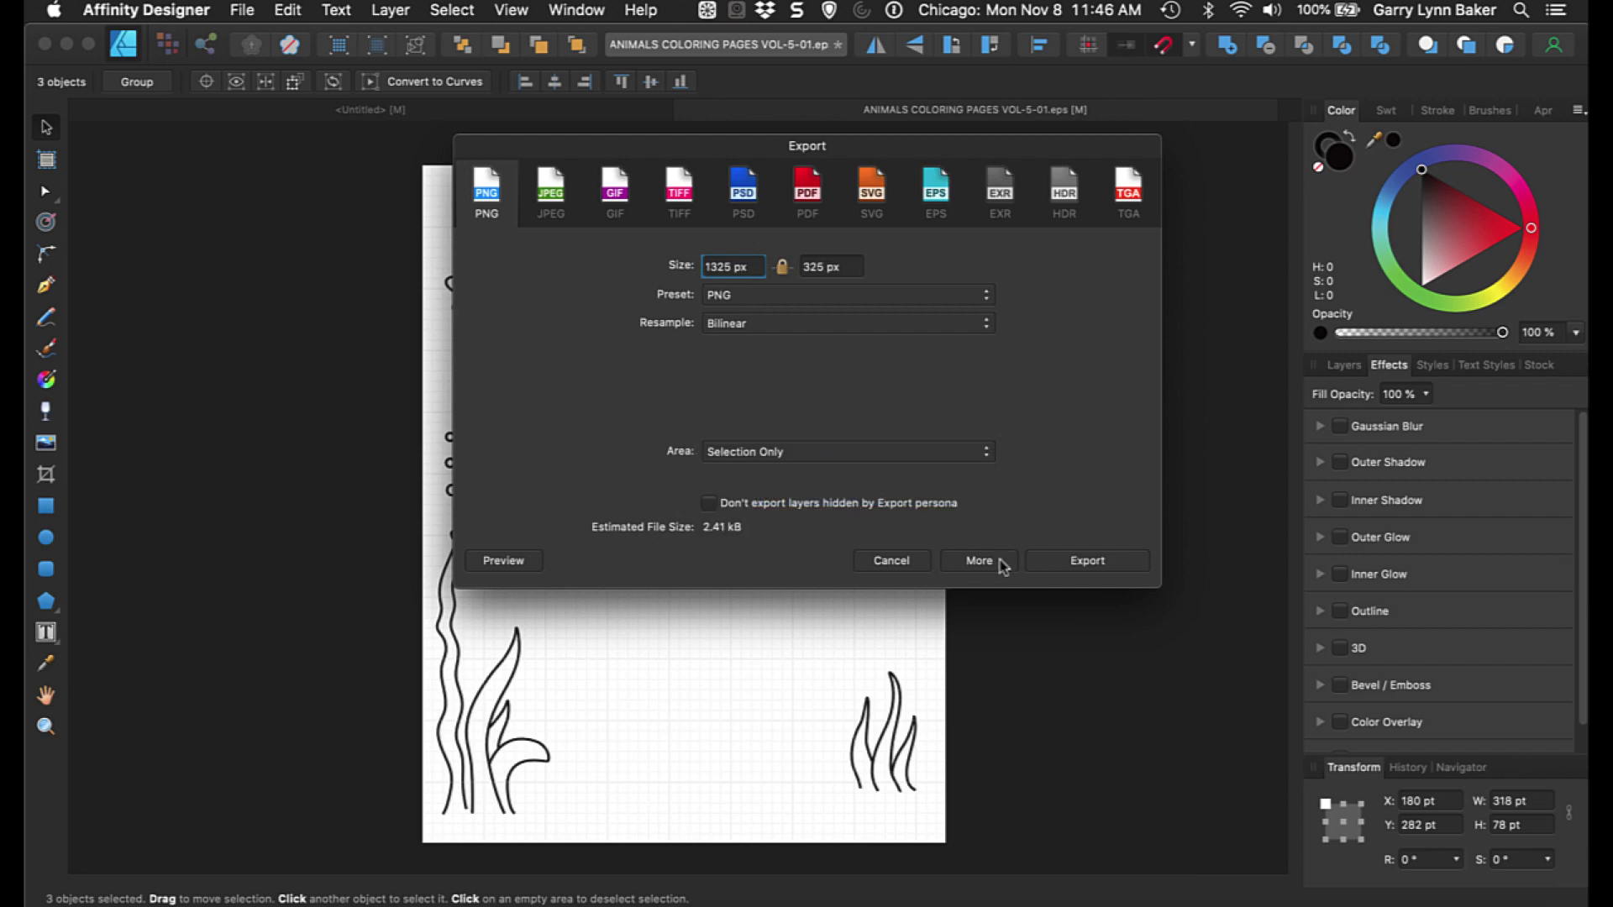
{"action": "left_click", "coordinate": [1072, 563]}
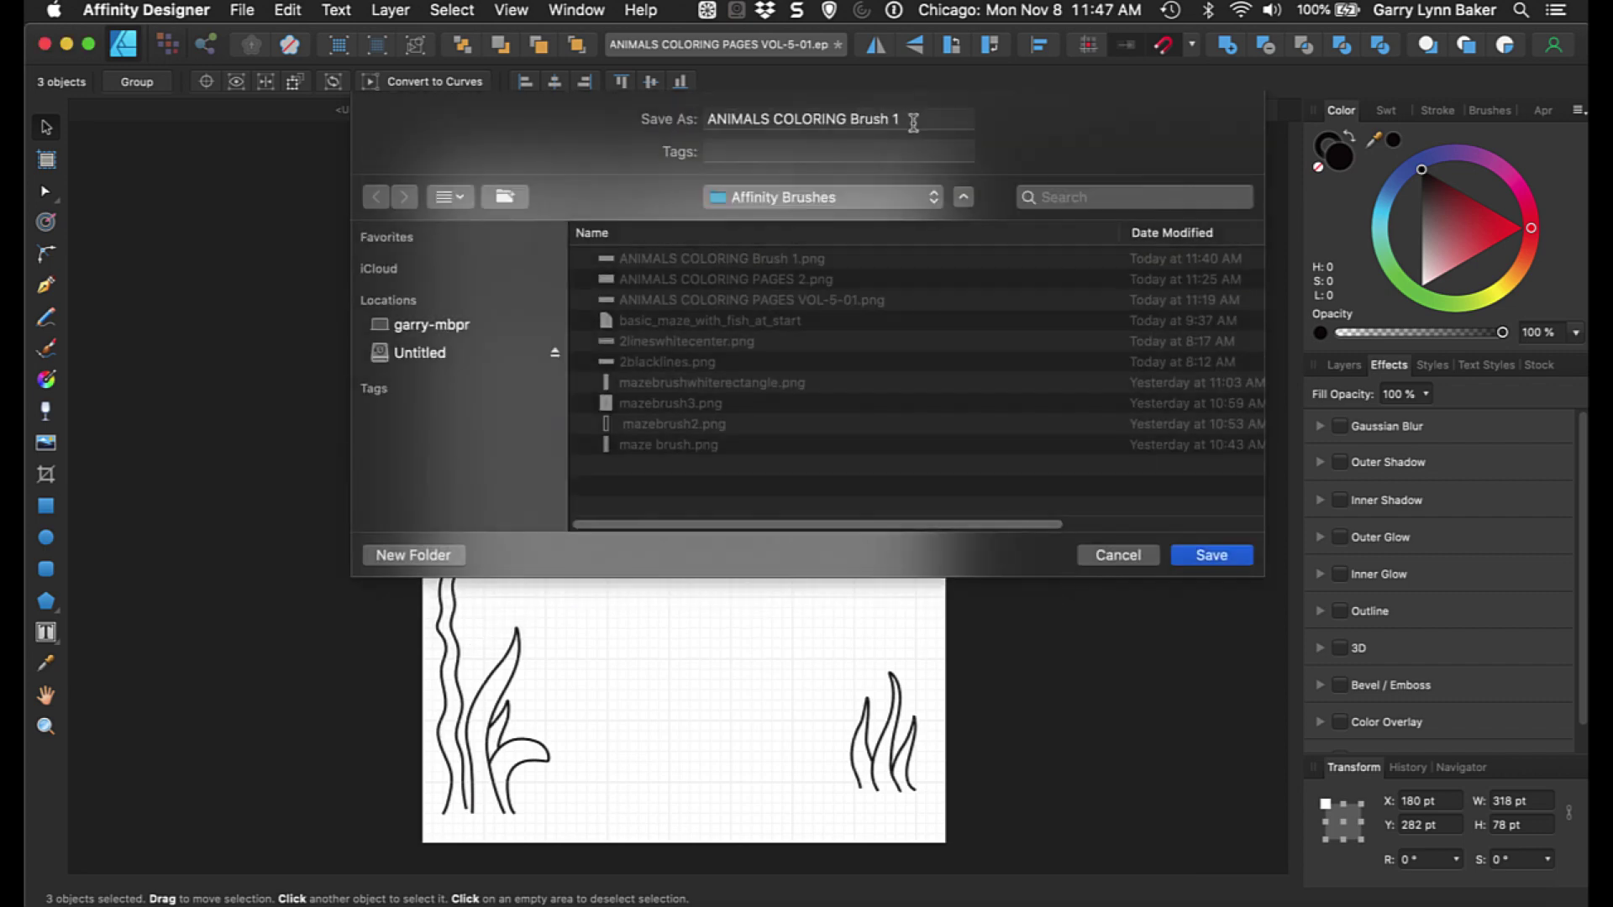
{"action": "key", "text": "BackSpace"}
{"action": "left_click", "coordinate": [1220, 554]}
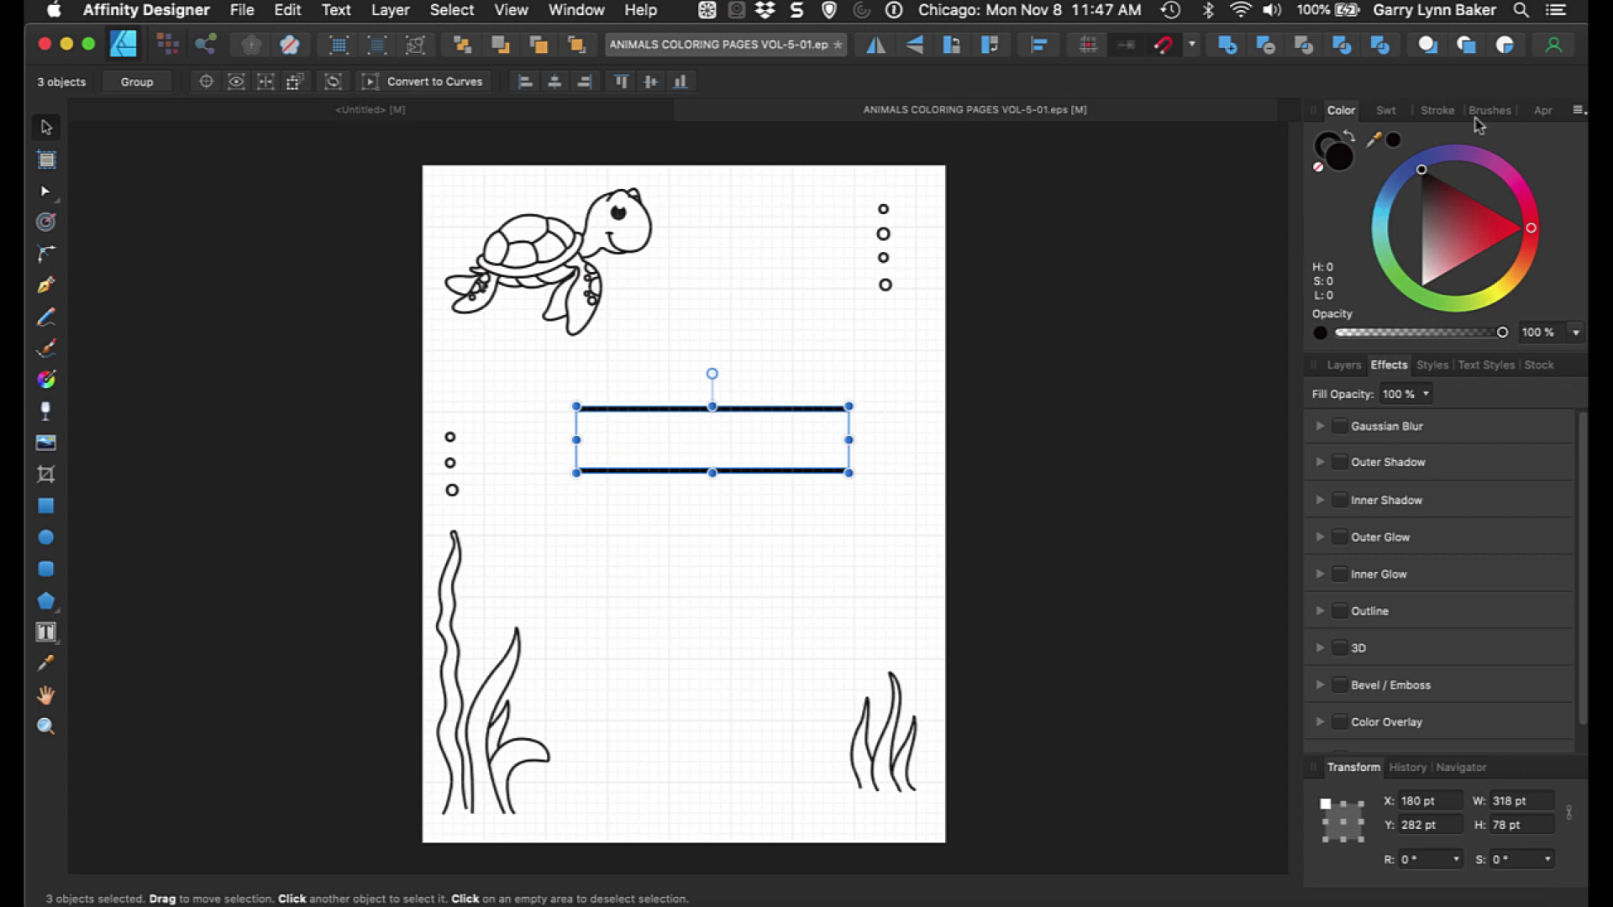
Delete the old maze brush from the Brushes panel.
{"action": "left_click", "coordinate": [1483, 117]}
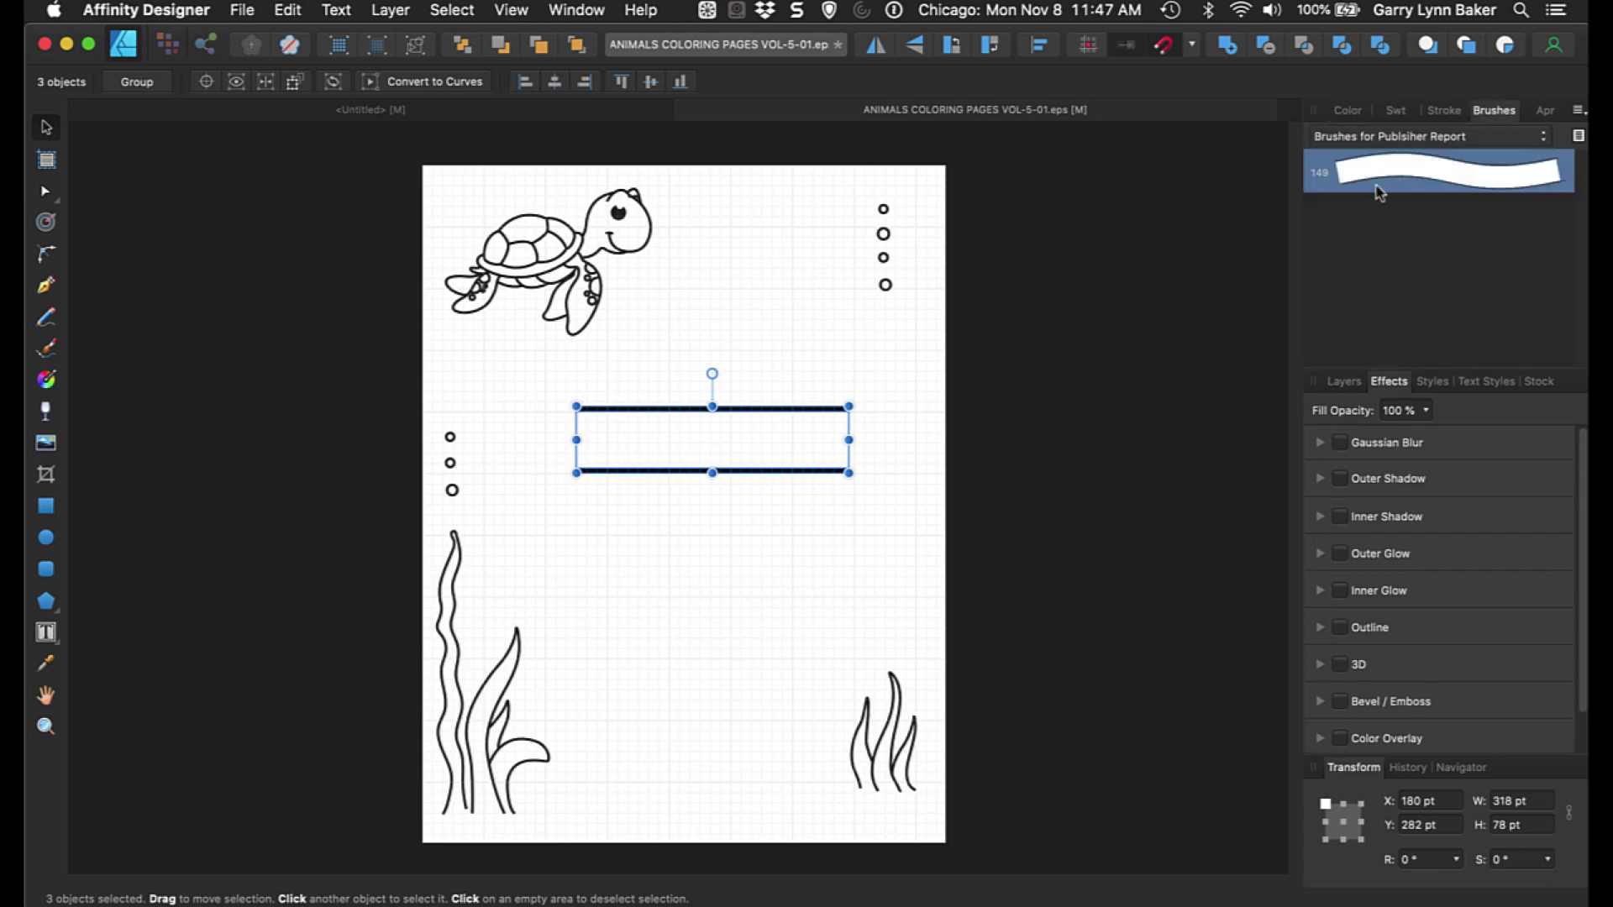
{"action": "right_click", "coordinate": [1470, 172]}
{"action": "left_click", "coordinate": [1328, 256]}
{"action": "left_click", "coordinate": [977, 204]}
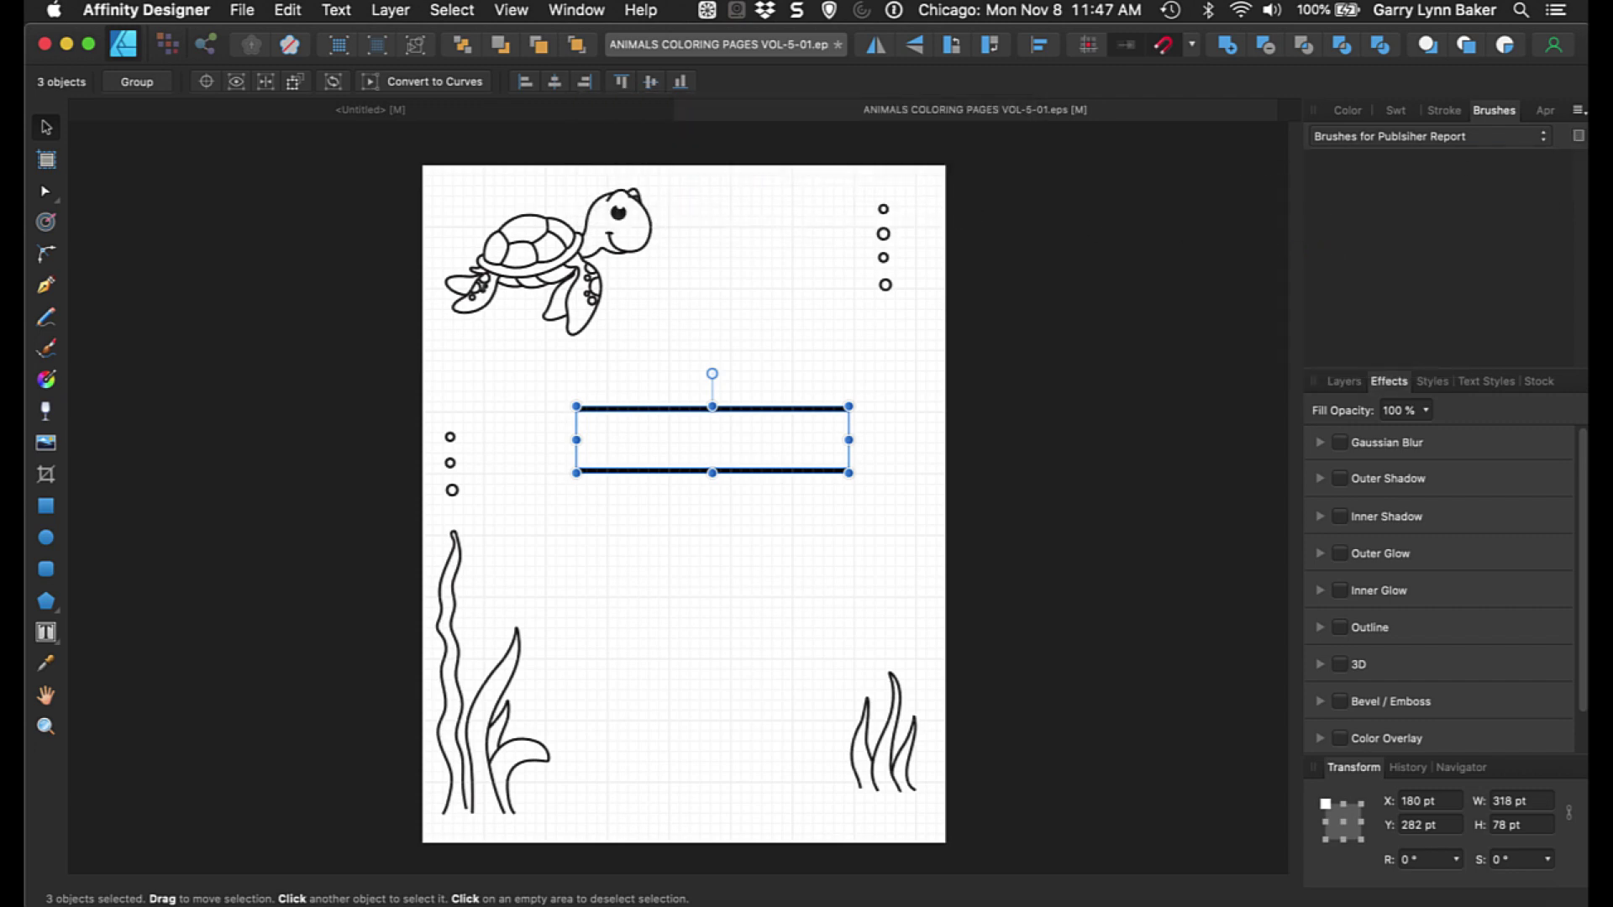
Create a new textured image brush from the exported brush PNG.
{"action": "left_click", "coordinate": [1575, 112]}
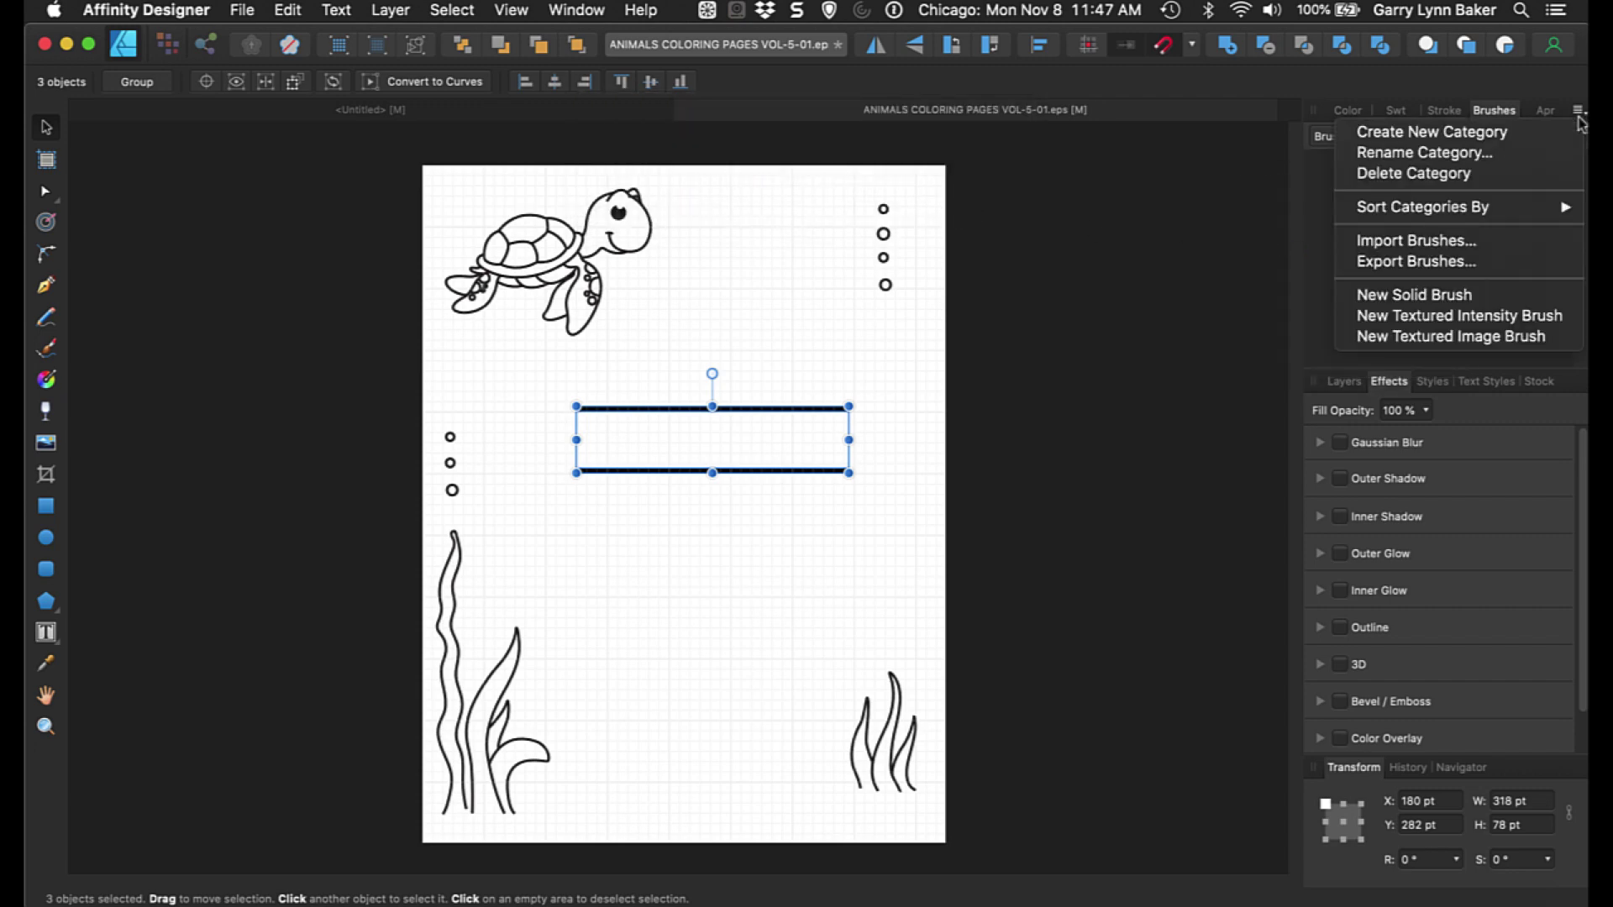
{"action": "left_click", "coordinate": [1458, 337]}
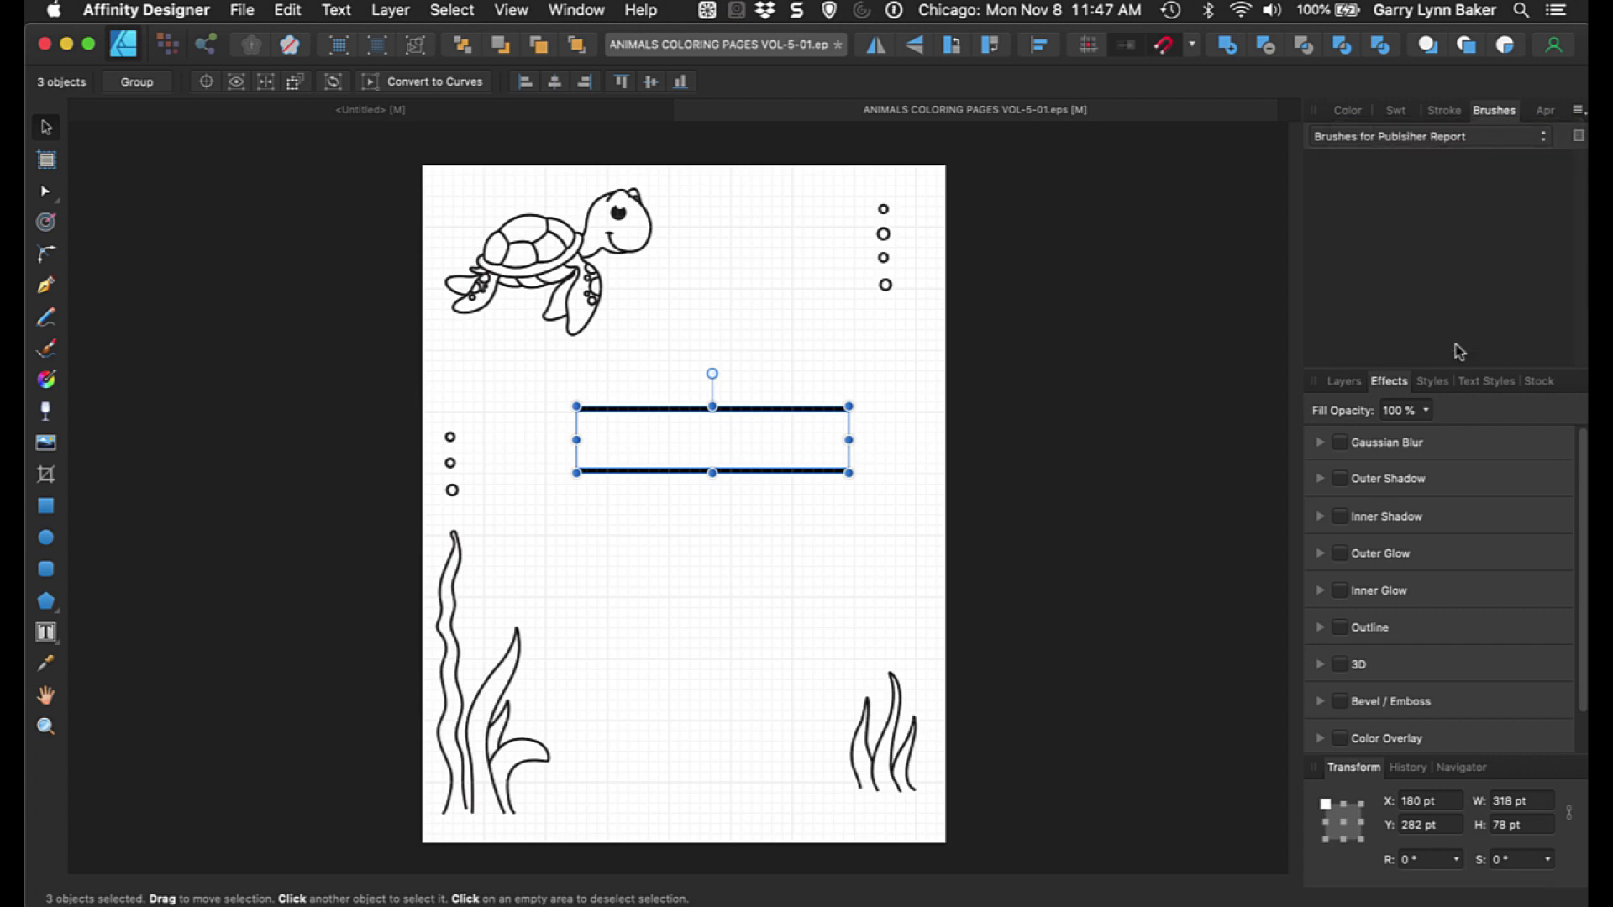
{"action": "left_click", "coordinate": [845, 178]}
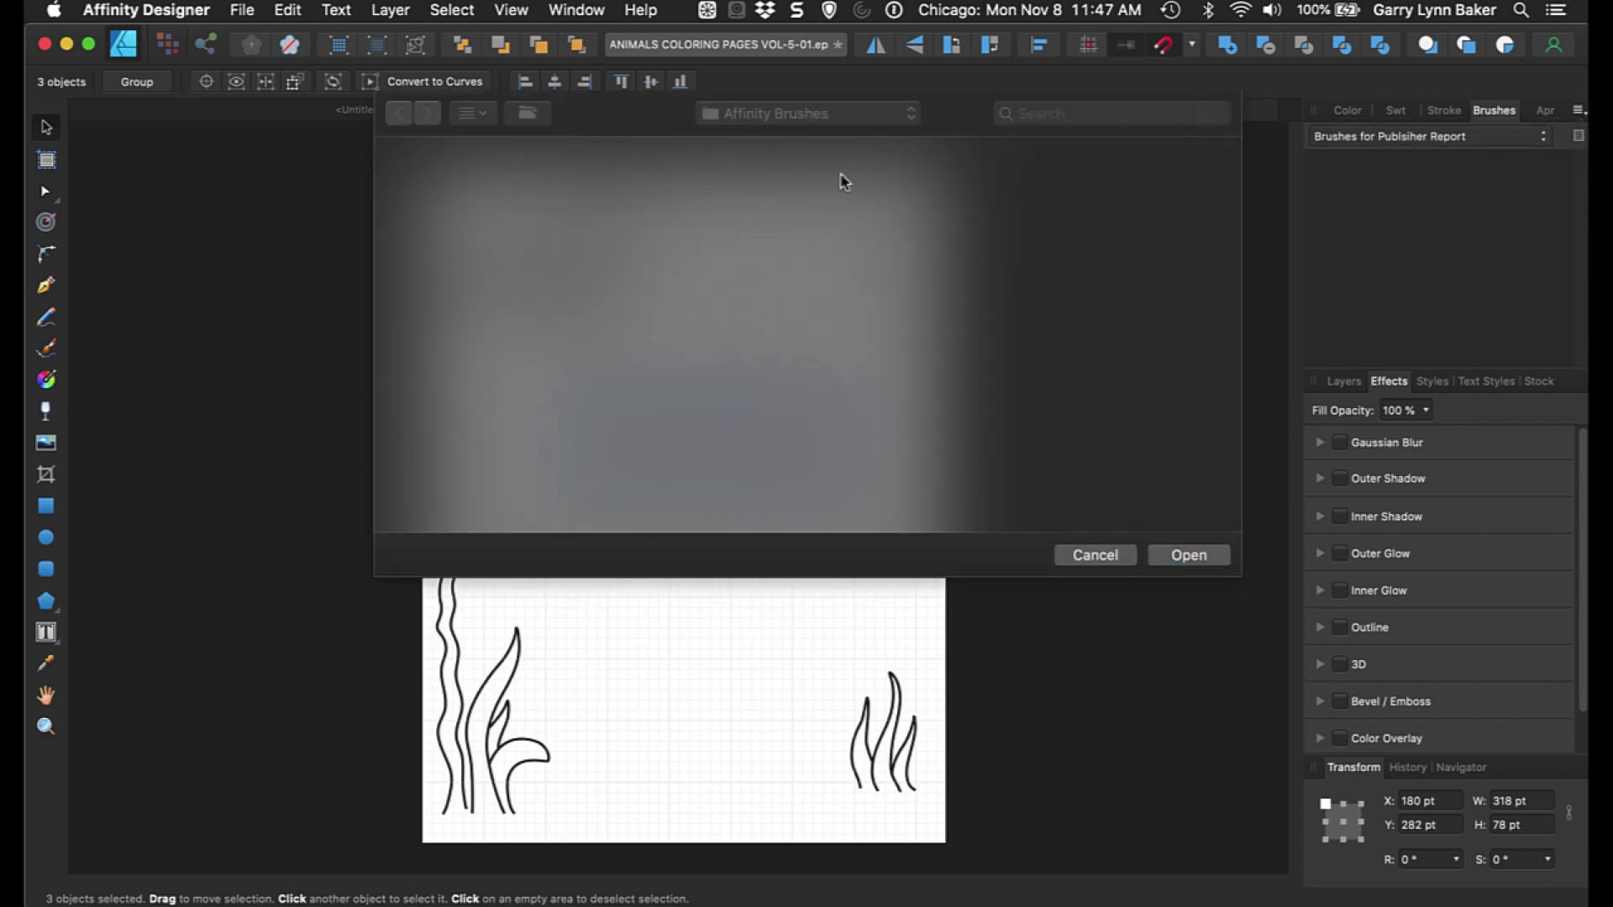
{"action": "double_click", "coordinate": [845, 182]}
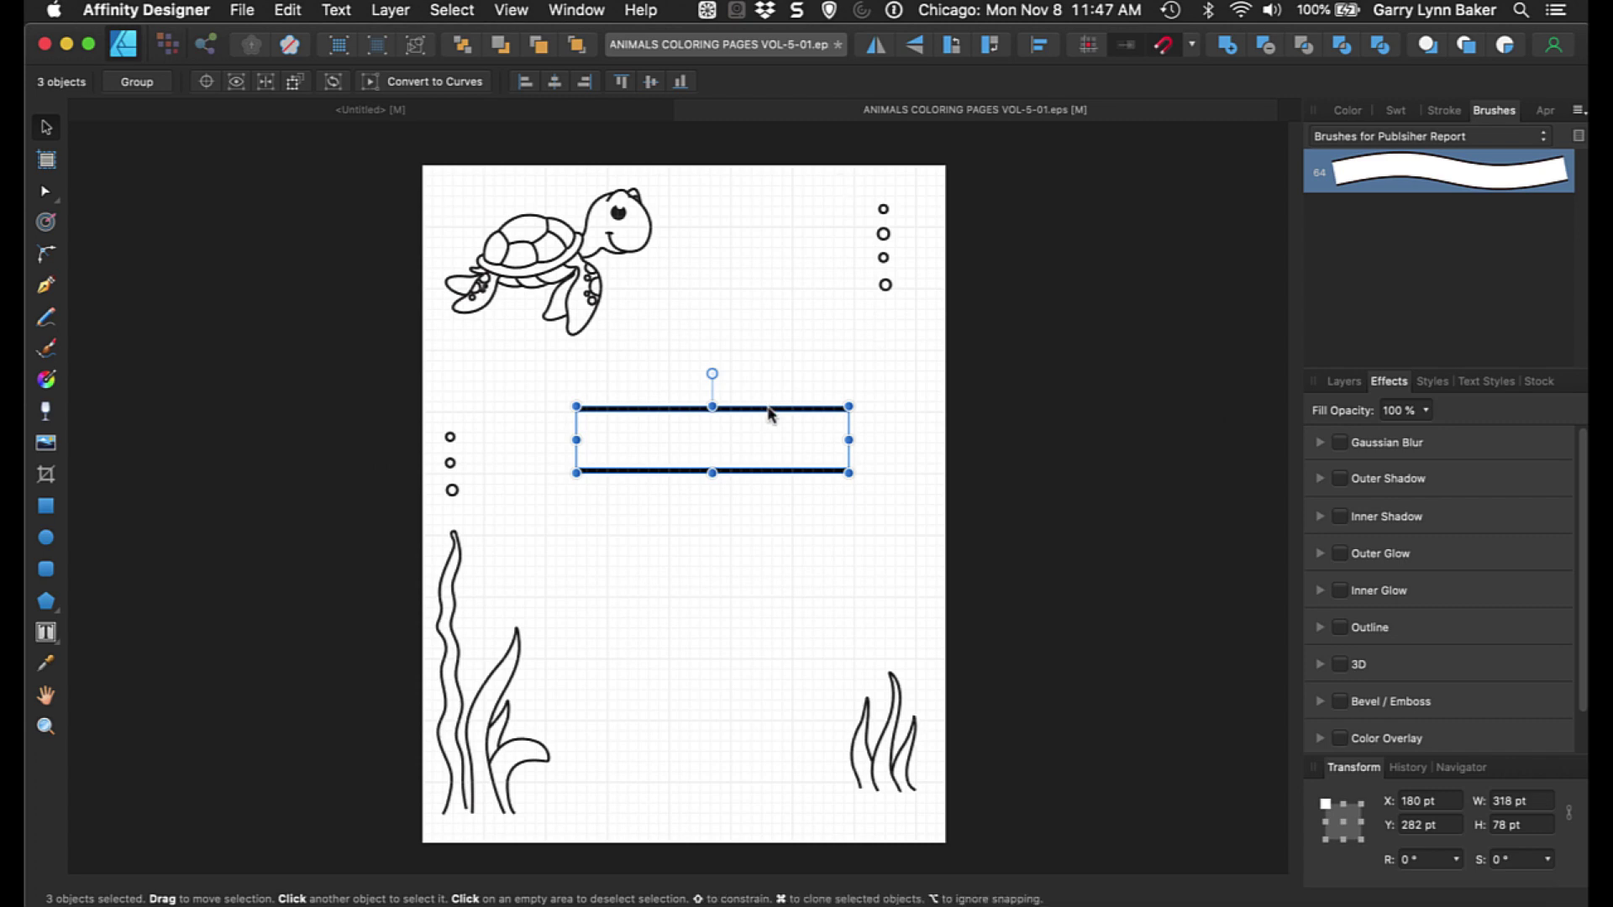
Delete the two test lines and paint a maze path from turtle to seaweed with the new brush.
{"action": "left_click_drag", "start_coordinate": [561, 374], "coordinate": [879, 505]}
{"action": "key", "text": "Delete"}
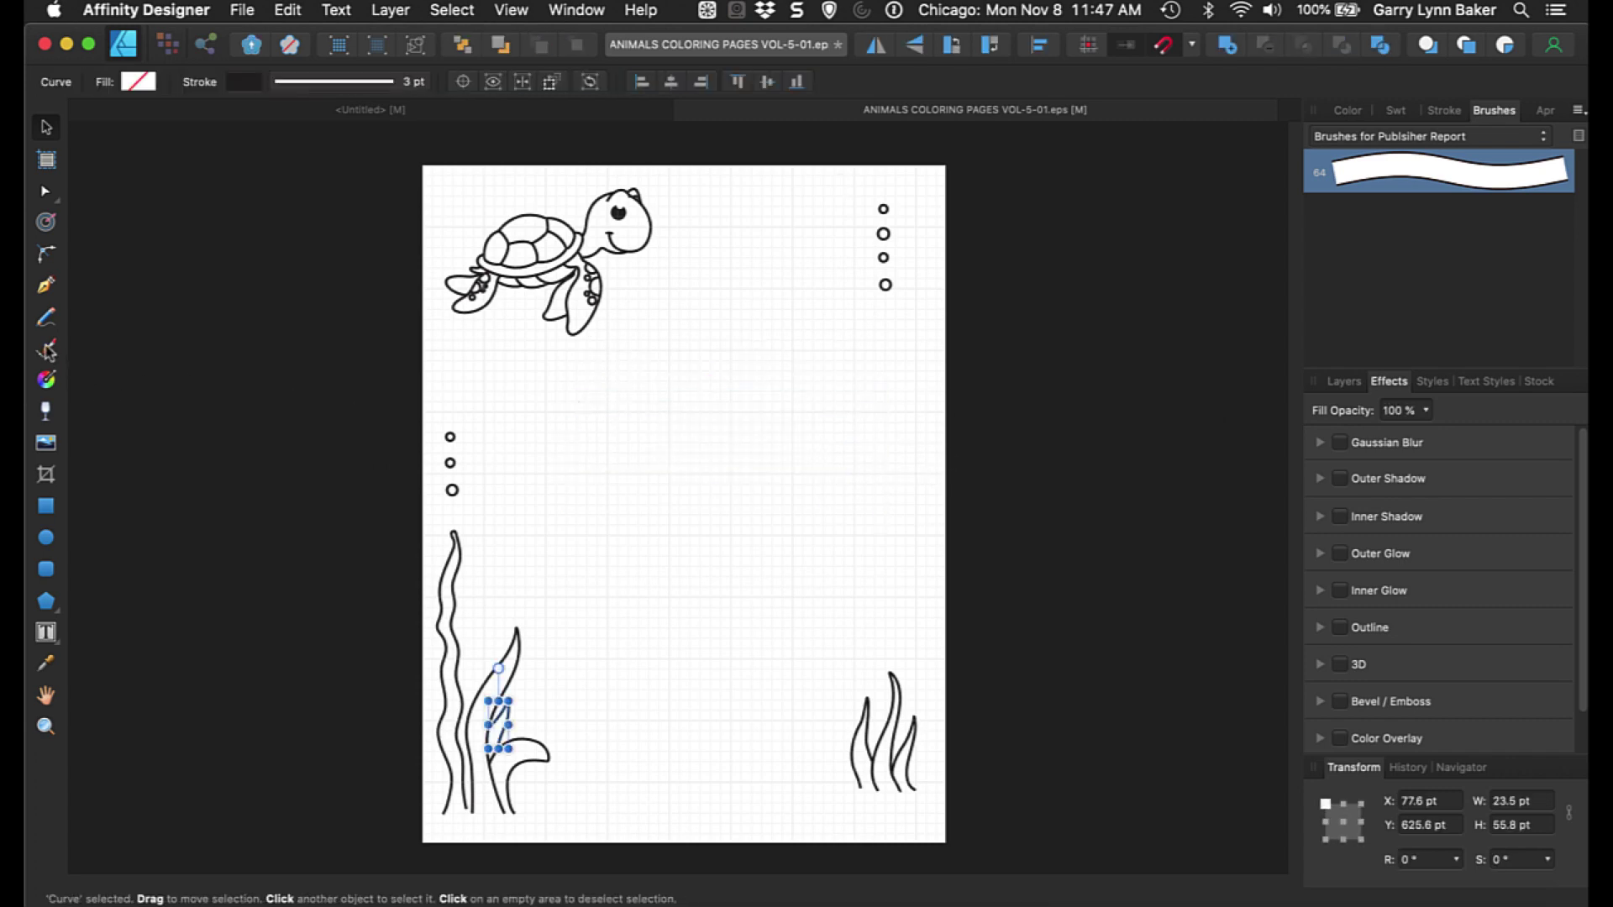
{"action": "left_click", "coordinate": [46, 348]}
{"action": "left_click", "coordinate": [1377, 170]}
{"action": "mouse_move", "coordinate": [620, 278]}
{"action": "left_mouse_down"}
{"action": "mouse_move", "coordinate": [679, 278]}
{"action": "mouse_move", "coordinate": [743, 395]}
{"action": "mouse_move", "coordinate": [623, 582]}
{"action": "mouse_move", "coordinate": [625, 664]}
{"action": "mouse_move", "coordinate": [829, 743]}
{"action": "left_mouse_up"}
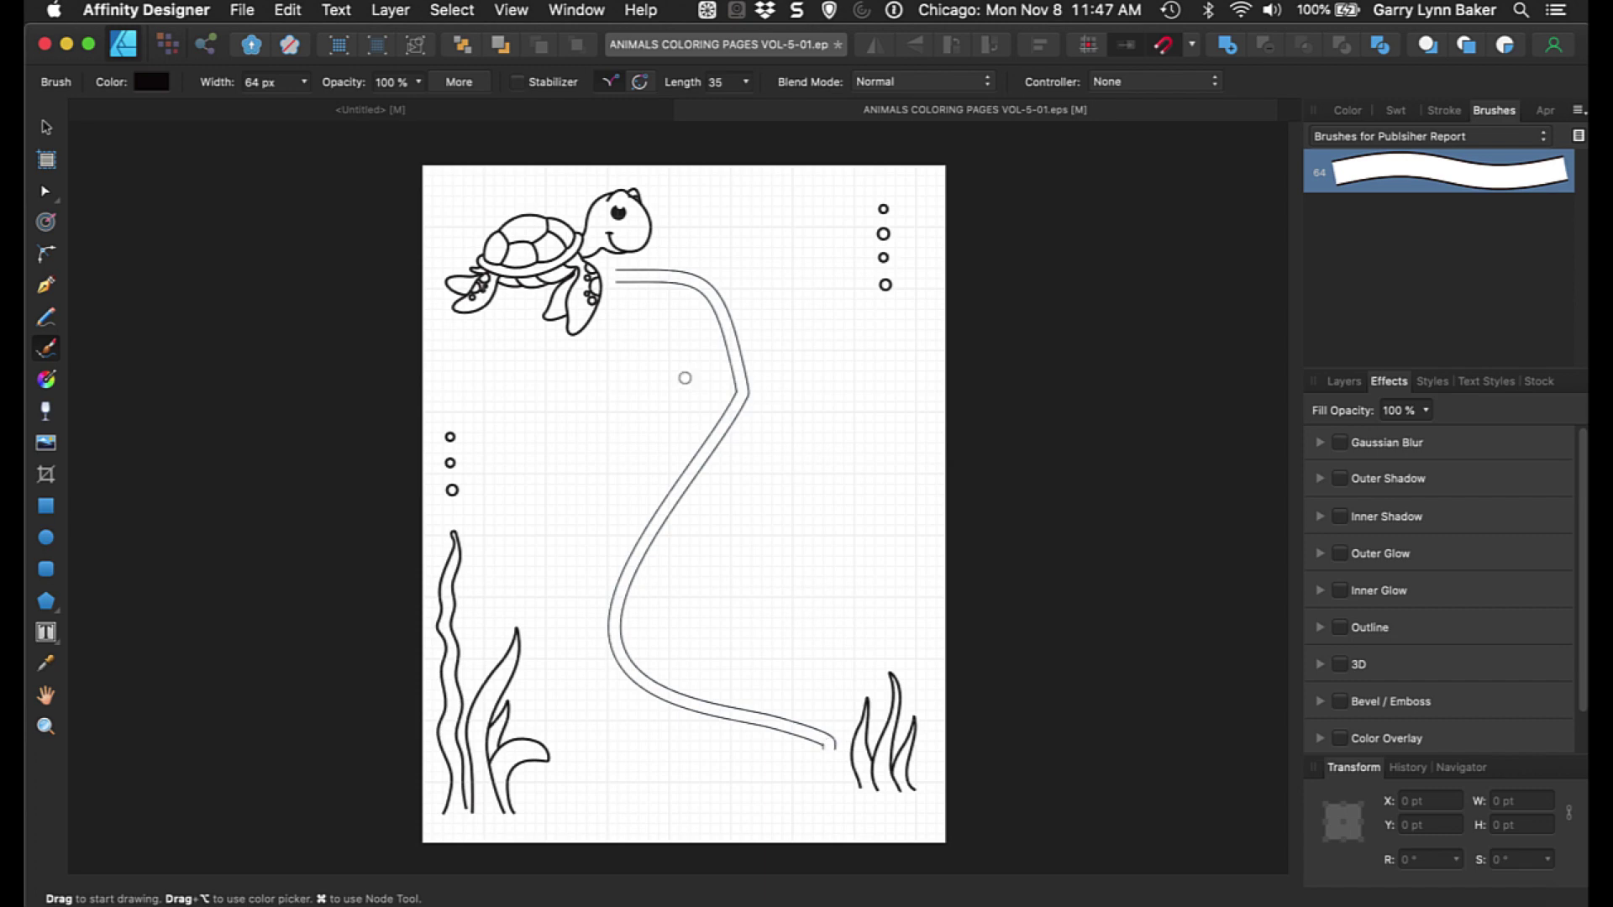
Paint a branching path below the turtle, a right-side path and a short dead end.
{"action": "mouse_move", "coordinate": [538, 336]}
{"action": "left_mouse_down"}
{"action": "mouse_move", "coordinate": [592, 391]}
{"action": "mouse_move", "coordinate": [701, 443]}
{"action": "left_mouse_up"}
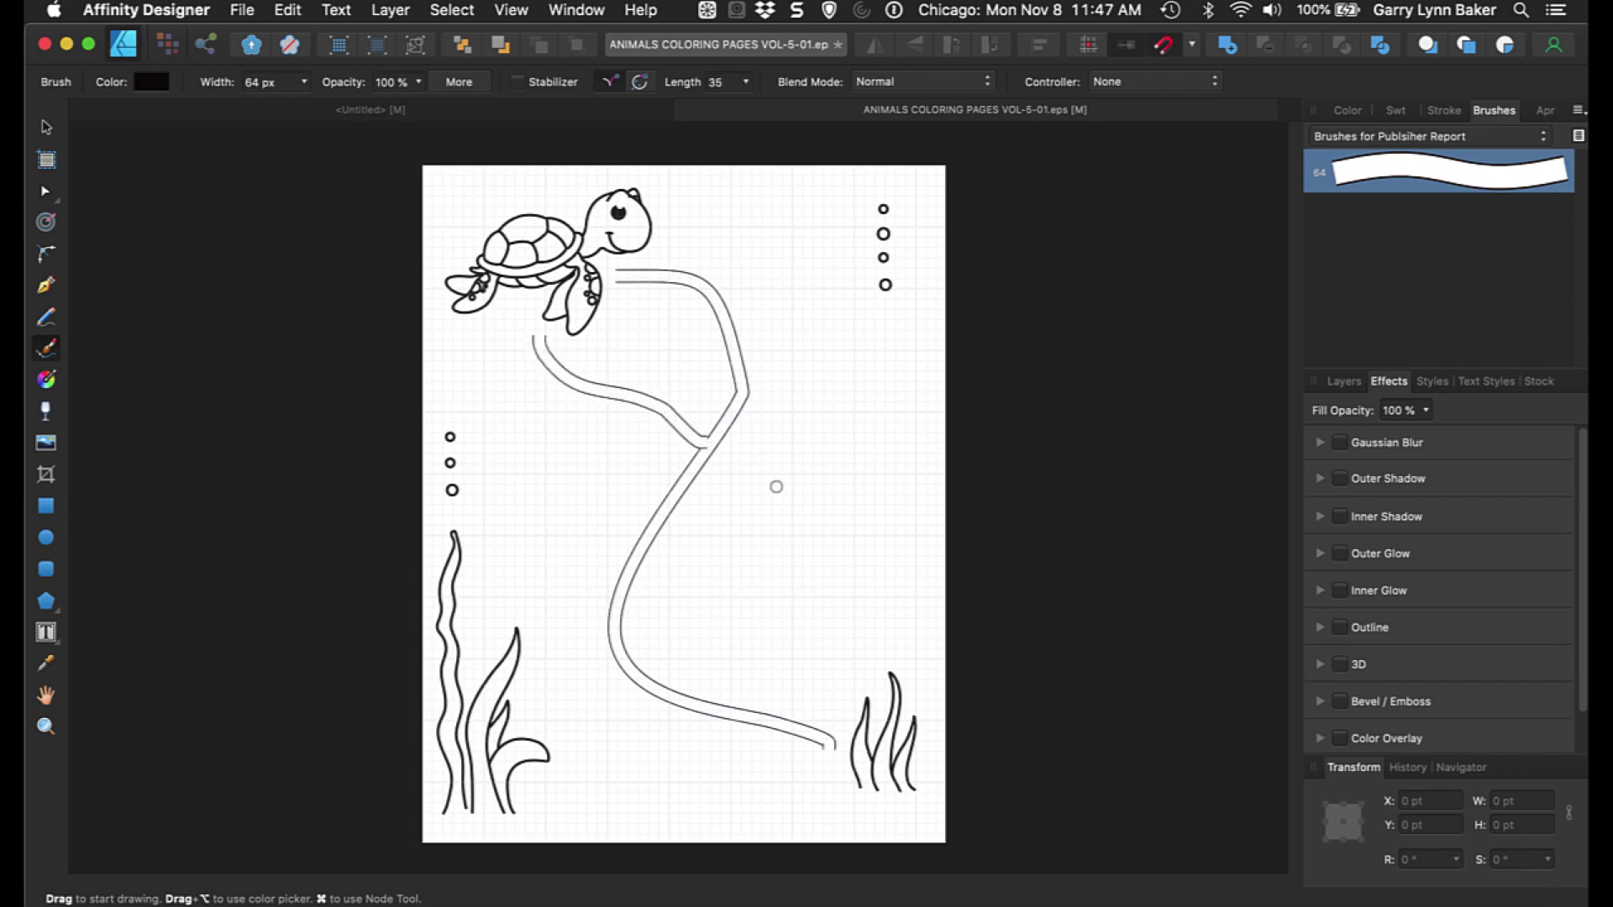
{"action": "mouse_move", "coordinate": [662, 224]}
{"action": "left_mouse_down"}
{"action": "mouse_move", "coordinate": [767, 224]}
{"action": "mouse_move", "coordinate": [817, 254]}
{"action": "mouse_move", "coordinate": [821, 346]}
{"action": "mouse_move", "coordinate": [816, 399]}
{"action": "mouse_move", "coordinate": [615, 736]}
{"action": "mouse_move", "coordinate": [671, 776]}
{"action": "mouse_move", "coordinate": [825, 782]}
{"action": "left_mouse_up"}
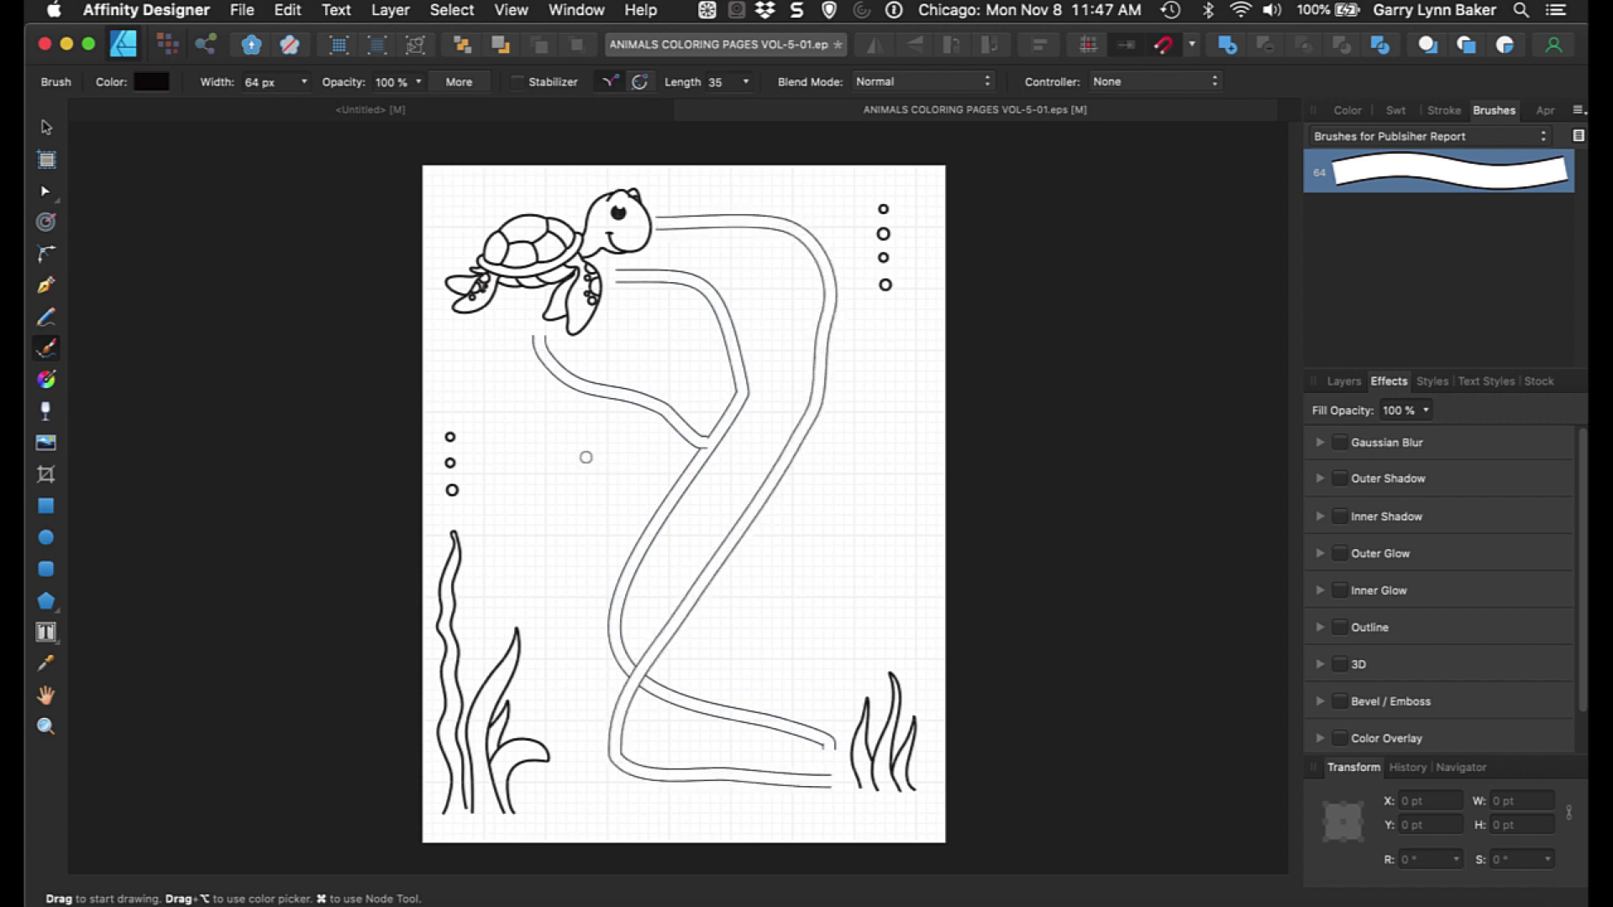
{"action": "left_click_drag", "start_coordinate": [546, 436], "coordinate": [658, 502]}
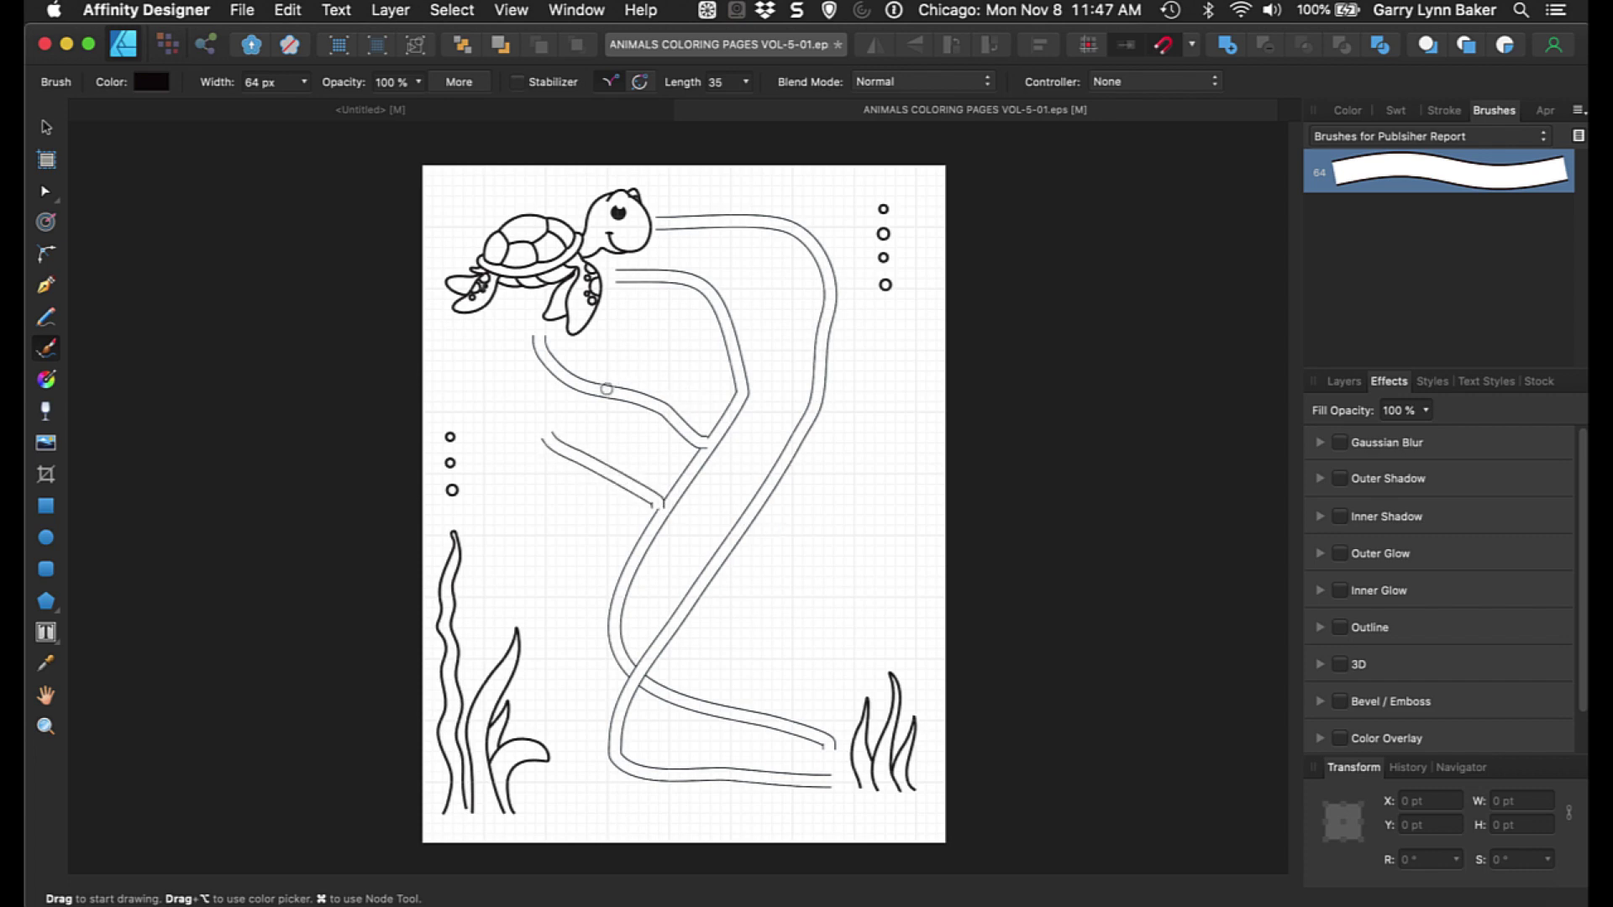
{"action": "left_click_drag", "start_coordinate": [602, 390], "coordinate": [675, 289]}
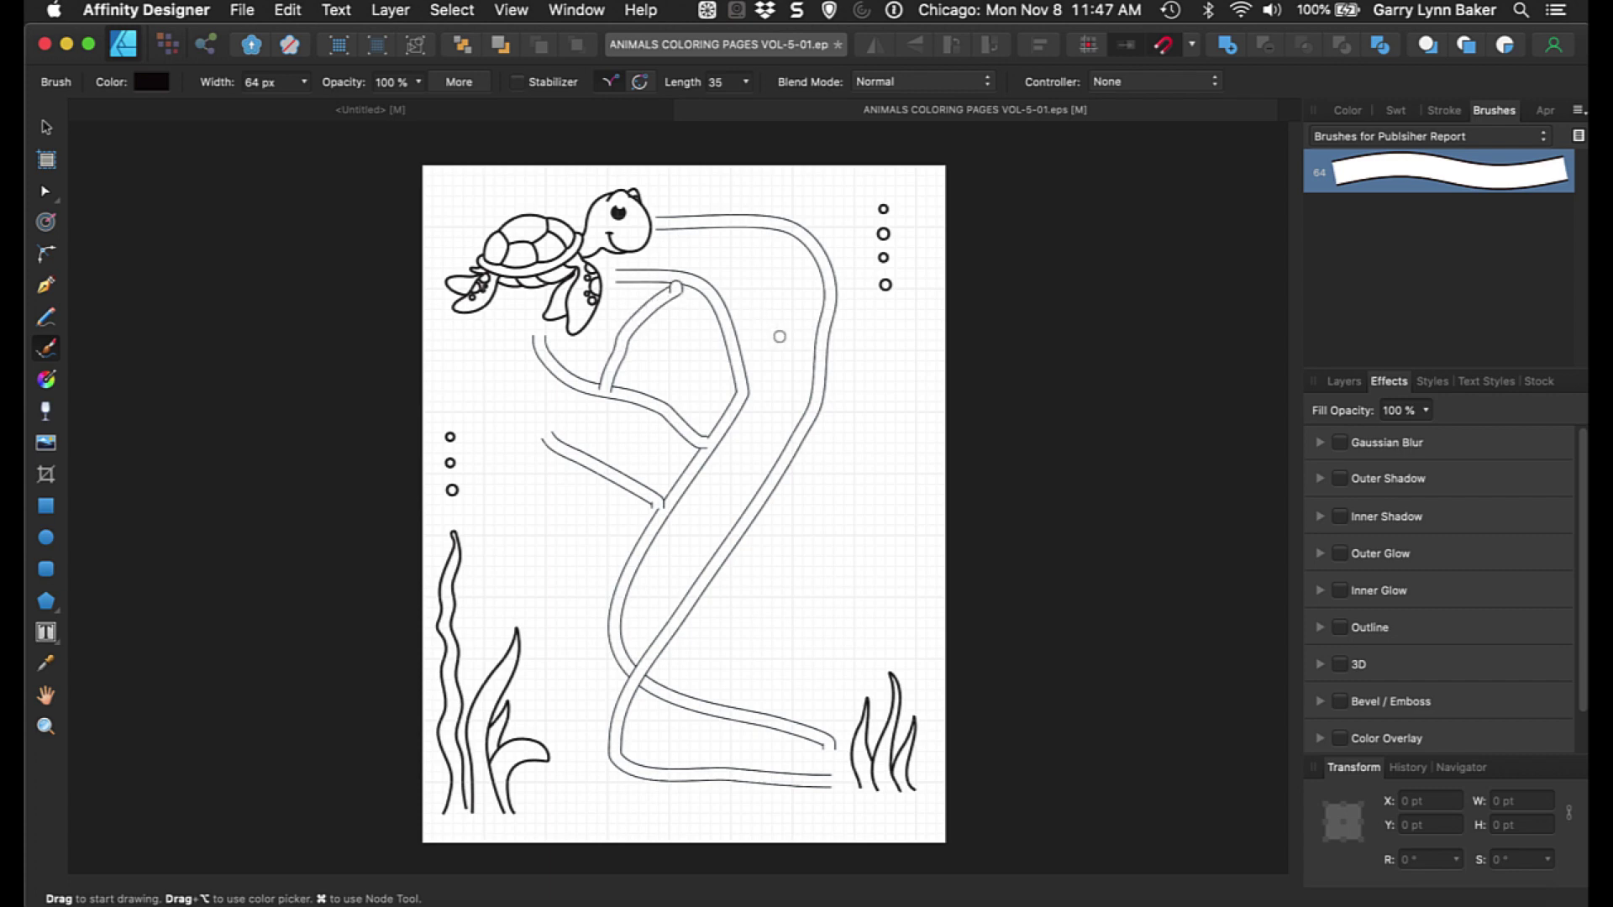
Undo two unwanted strokes, then paint paths from the turtle's head and flipper down the page.
{"action": "left_click", "coordinate": [288, 9]}
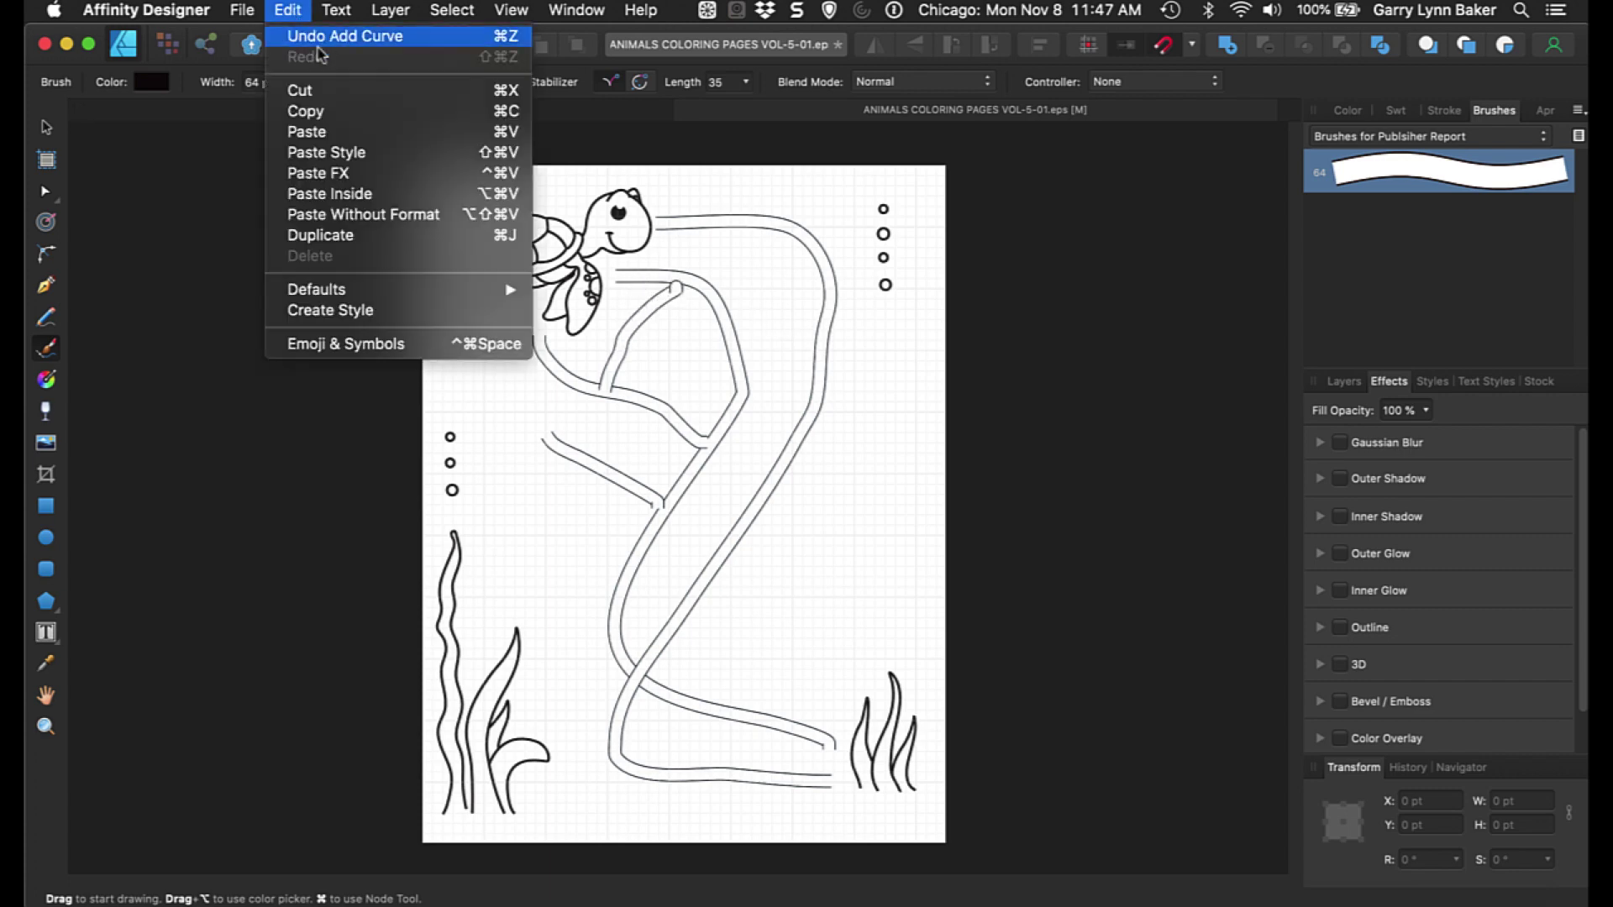
{"action": "left_click", "coordinate": [353, 35]}
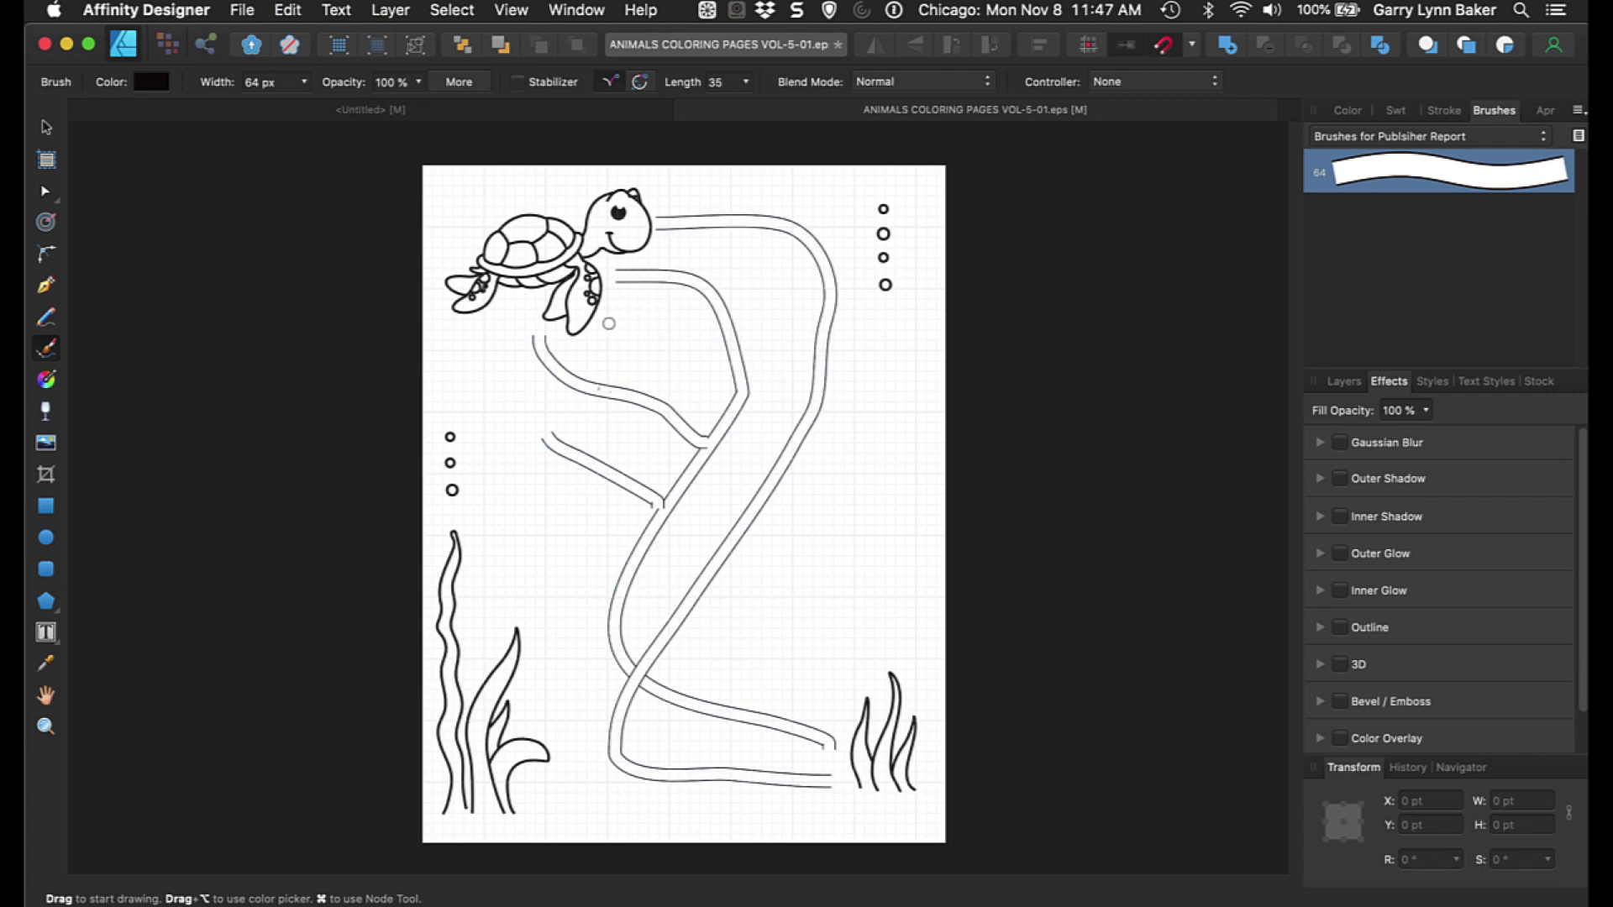
{"action": "mouse_move", "coordinate": [607, 323]}
{"action": "left_mouse_down"}
{"action": "mouse_move", "coordinate": [645, 323]}
{"action": "mouse_move", "coordinate": [729, 399]}
{"action": "left_mouse_up"}
{"action": "left_click", "coordinate": [287, 10]}
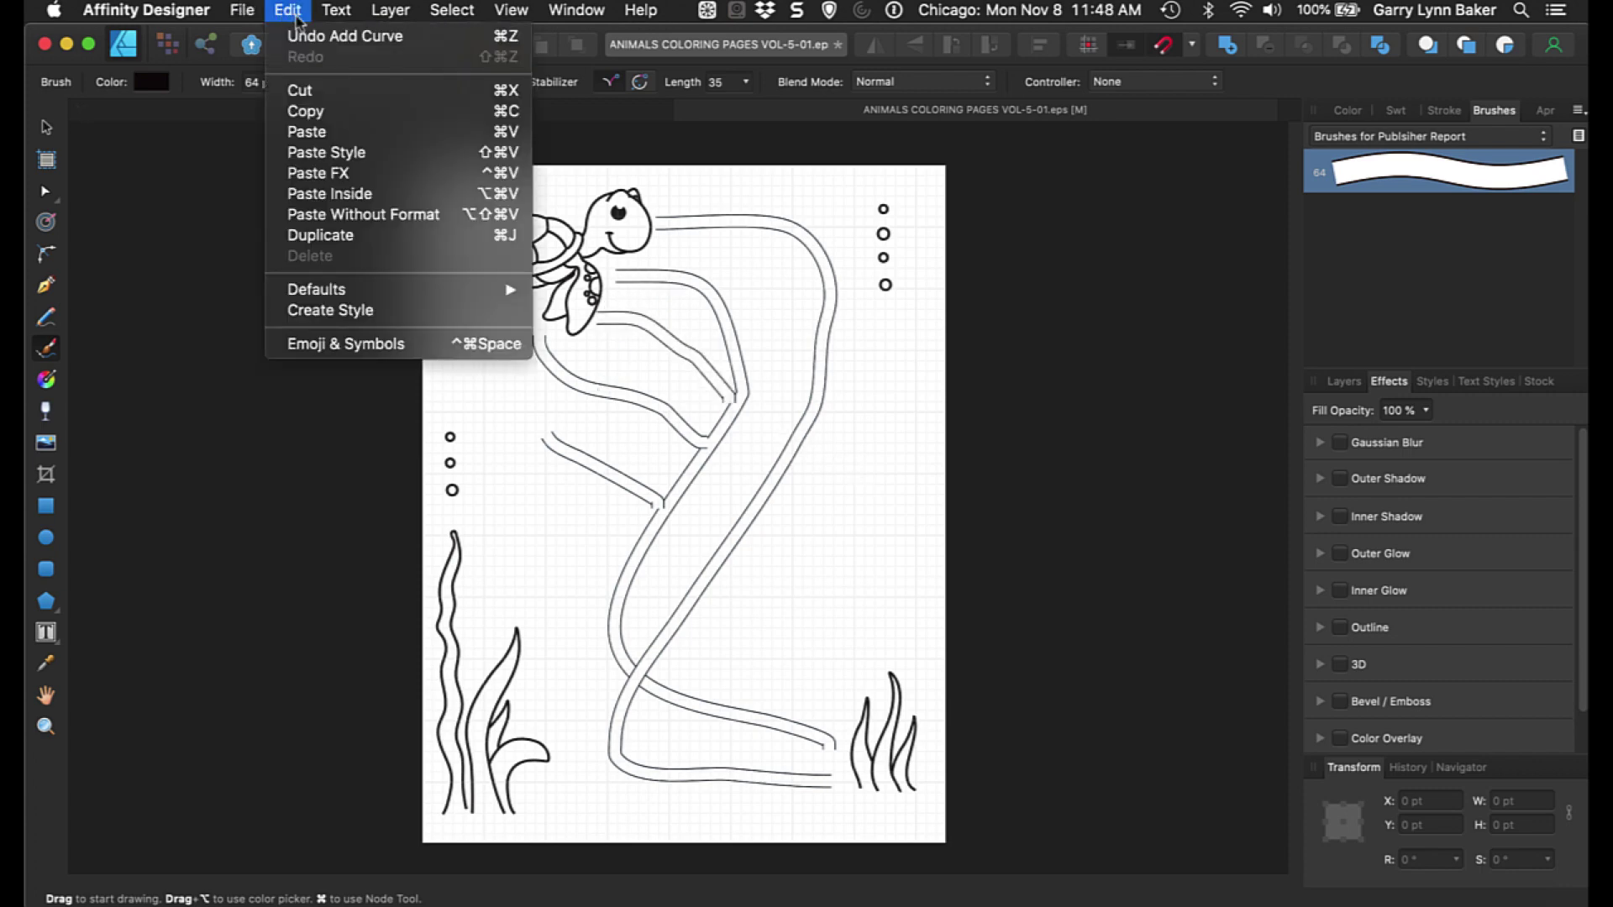
{"action": "left_click", "coordinate": [316, 37]}
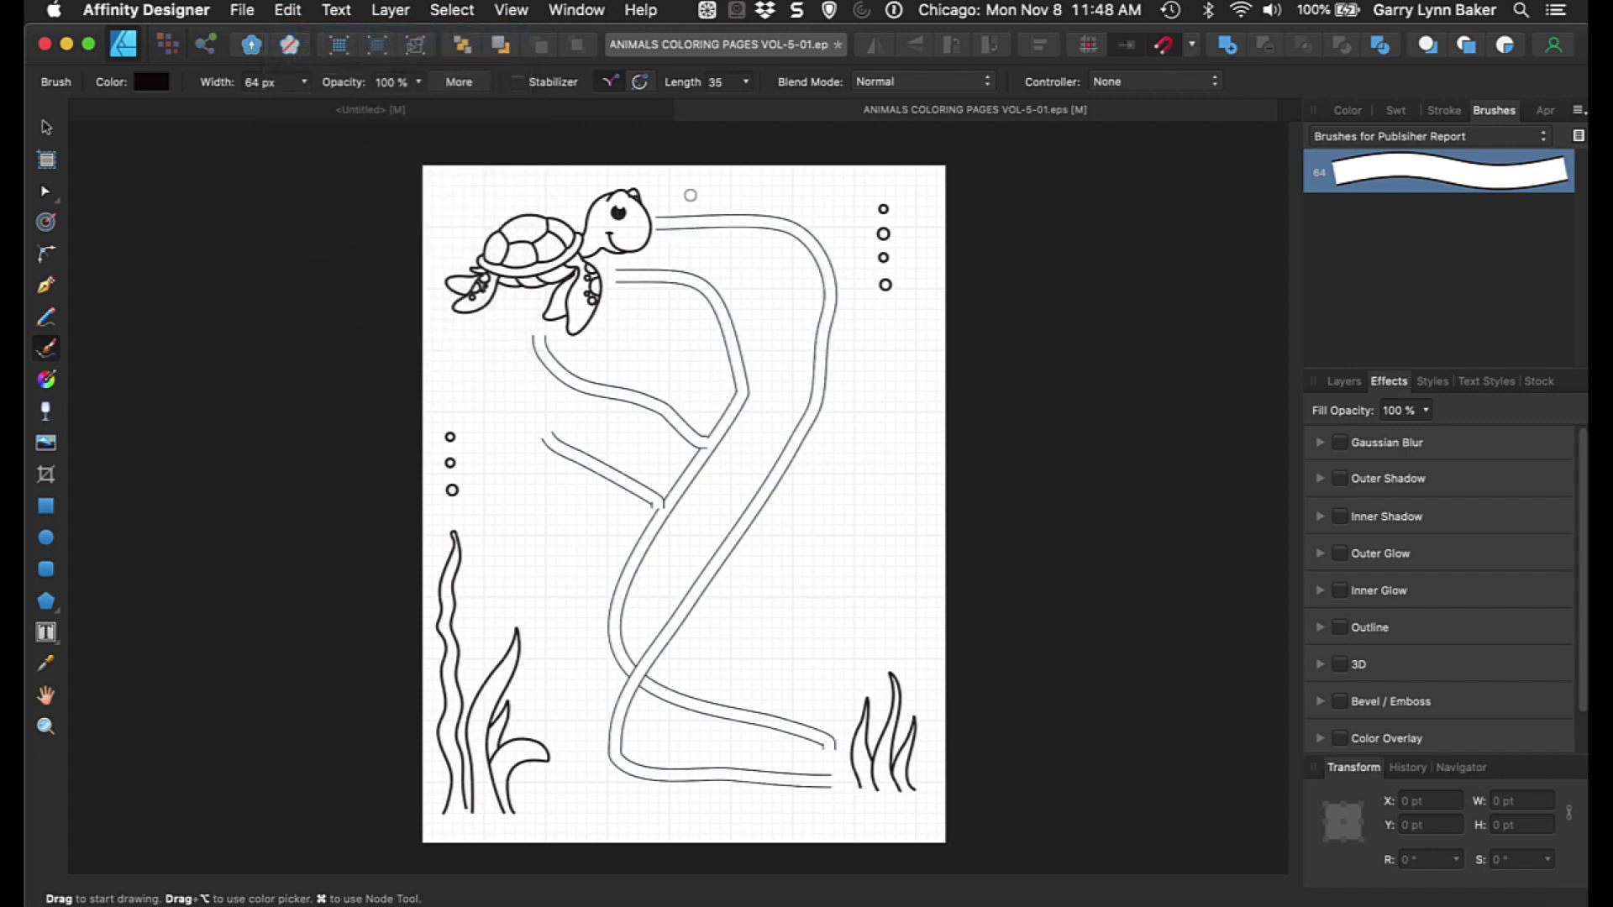
{"action": "mouse_move", "coordinate": [659, 249]}
{"action": "left_mouse_down"}
{"action": "mouse_move", "coordinate": [760, 286]}
{"action": "mouse_move", "coordinate": [800, 386]}
{"action": "left_mouse_up"}
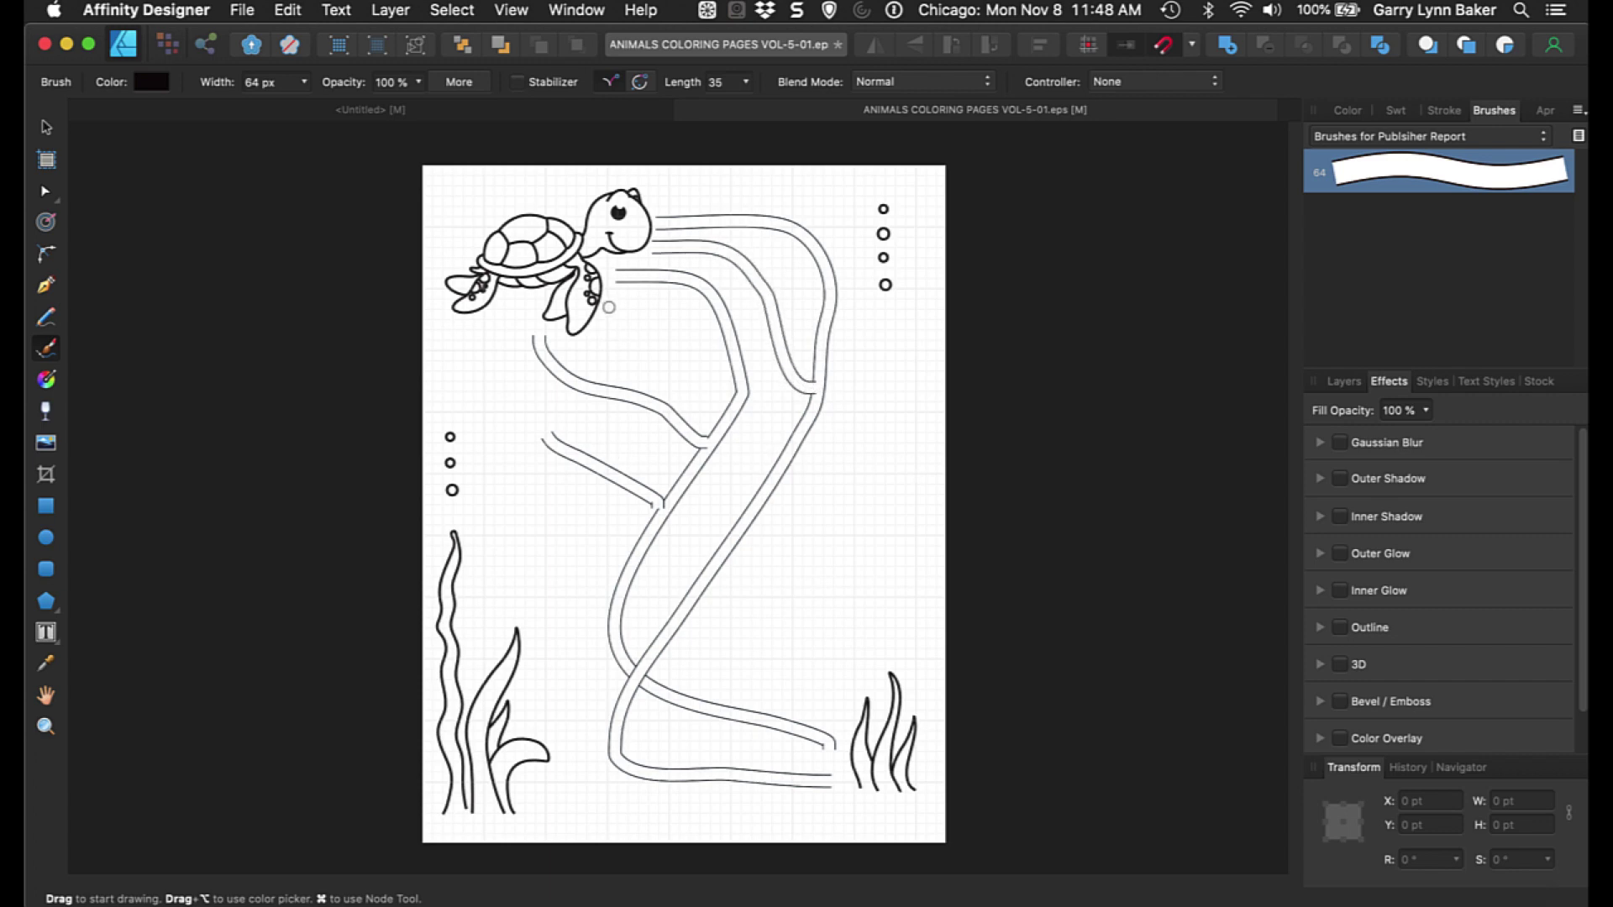
{"action": "mouse_move", "coordinate": [609, 307]}
{"action": "left_mouse_down"}
{"action": "mouse_move", "coordinate": [785, 423]}
{"action": "mouse_move", "coordinate": [854, 548]}
{"action": "mouse_move", "coordinate": [601, 603]}
{"action": "mouse_move", "coordinate": [576, 636]}
{"action": "mouse_move", "coordinate": [593, 671]}
{"action": "mouse_move", "coordinate": [632, 718]}
{"action": "mouse_move", "coordinate": [683, 731]}
{"action": "mouse_move", "coordinate": [750, 680]}
{"action": "mouse_move", "coordinate": [740, 589]}
{"action": "mouse_move", "coordinate": [701, 552]}
{"action": "mouse_move", "coordinate": [600, 549]}
{"action": "mouse_move", "coordinate": [557, 579]}
{"action": "mouse_move", "coordinate": [552, 643]}
{"action": "mouse_move", "coordinate": [590, 718]}
{"action": "mouse_move", "coordinate": [620, 751]}
{"action": "mouse_move", "coordinate": [691, 775]}
{"action": "mouse_move", "coordinate": [760, 776]}
{"action": "mouse_move", "coordinate": [844, 636]}
{"action": "mouse_move", "coordinate": [867, 671]}
{"action": "left_mouse_up"}
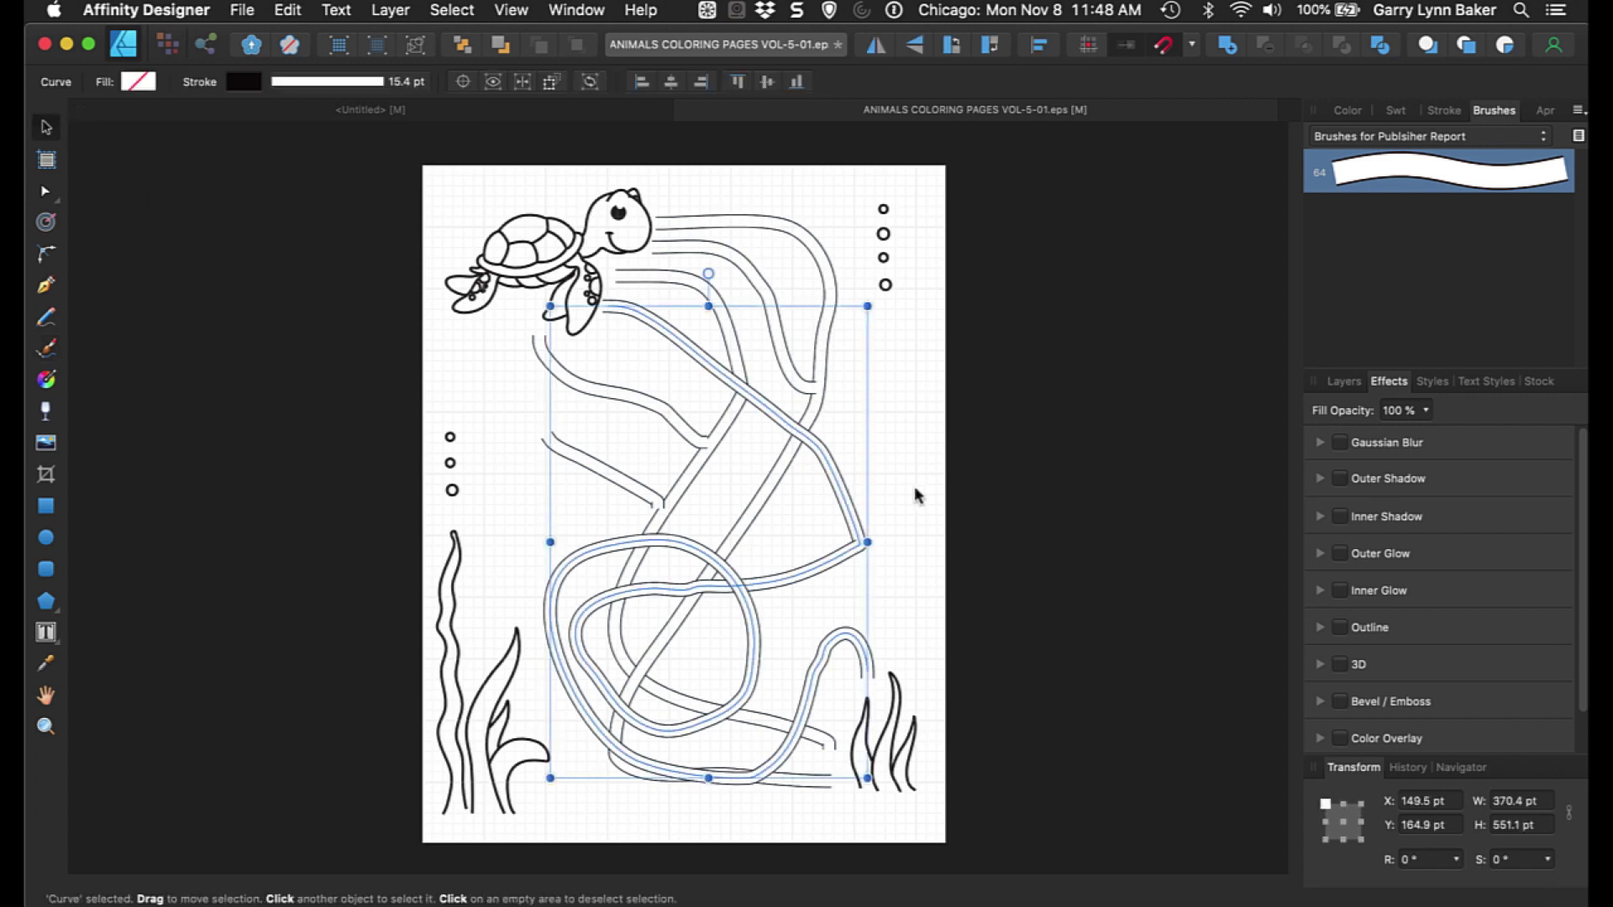
Delete the big looping maze path and paint a new one from the turtle's flipper with the Paint Brush.
{"action": "key", "text": "Delete"}
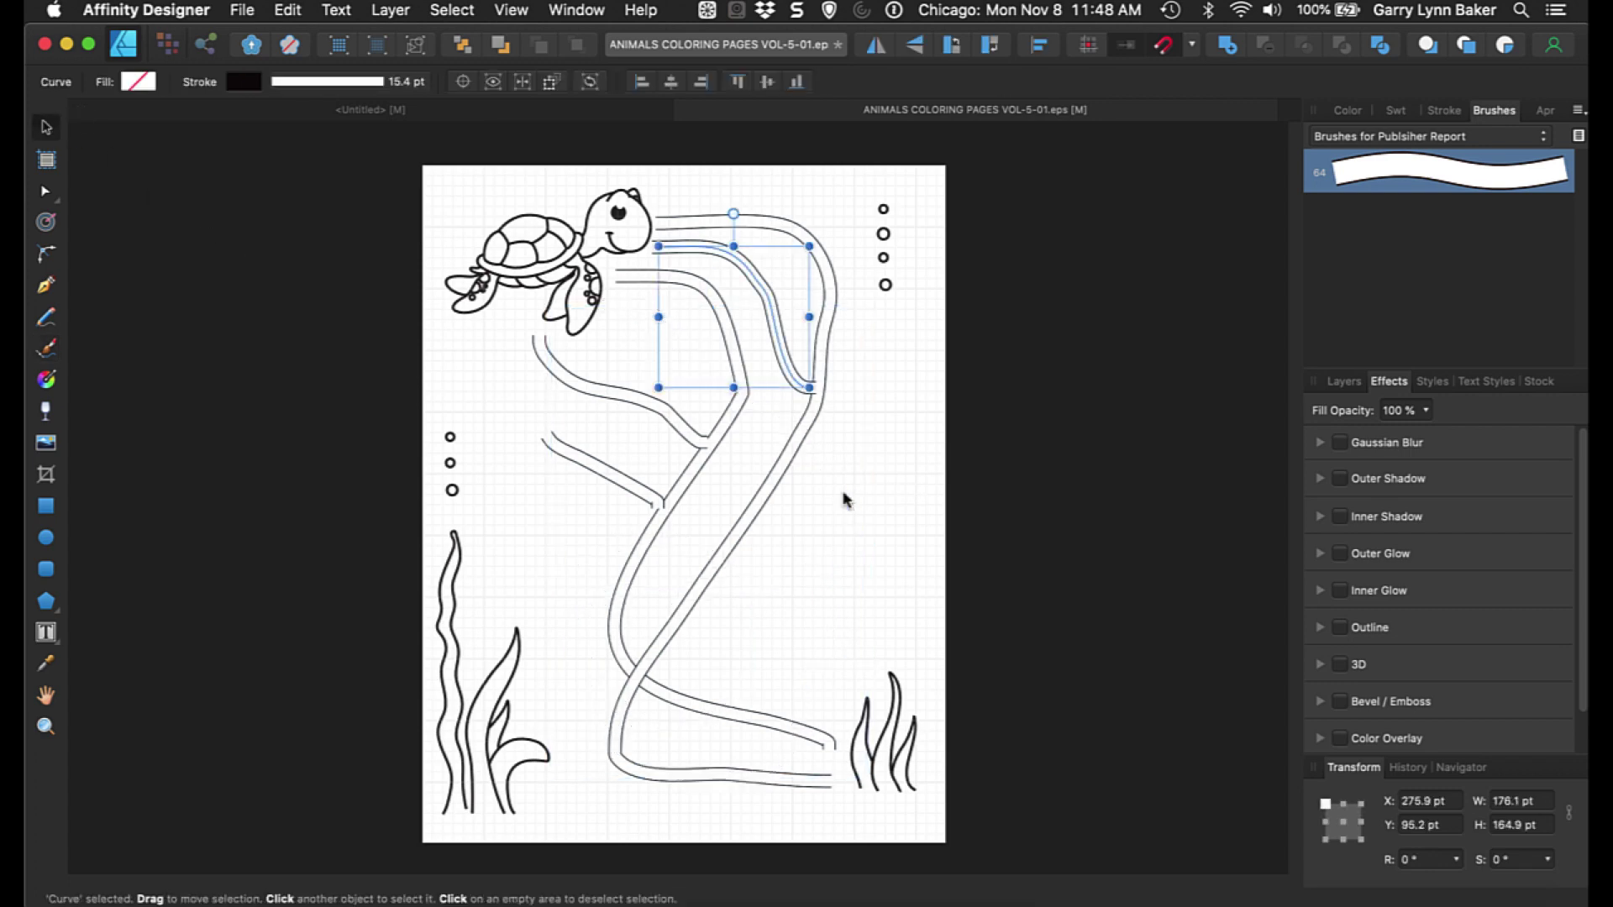
{"action": "left_click", "coordinate": [841, 497]}
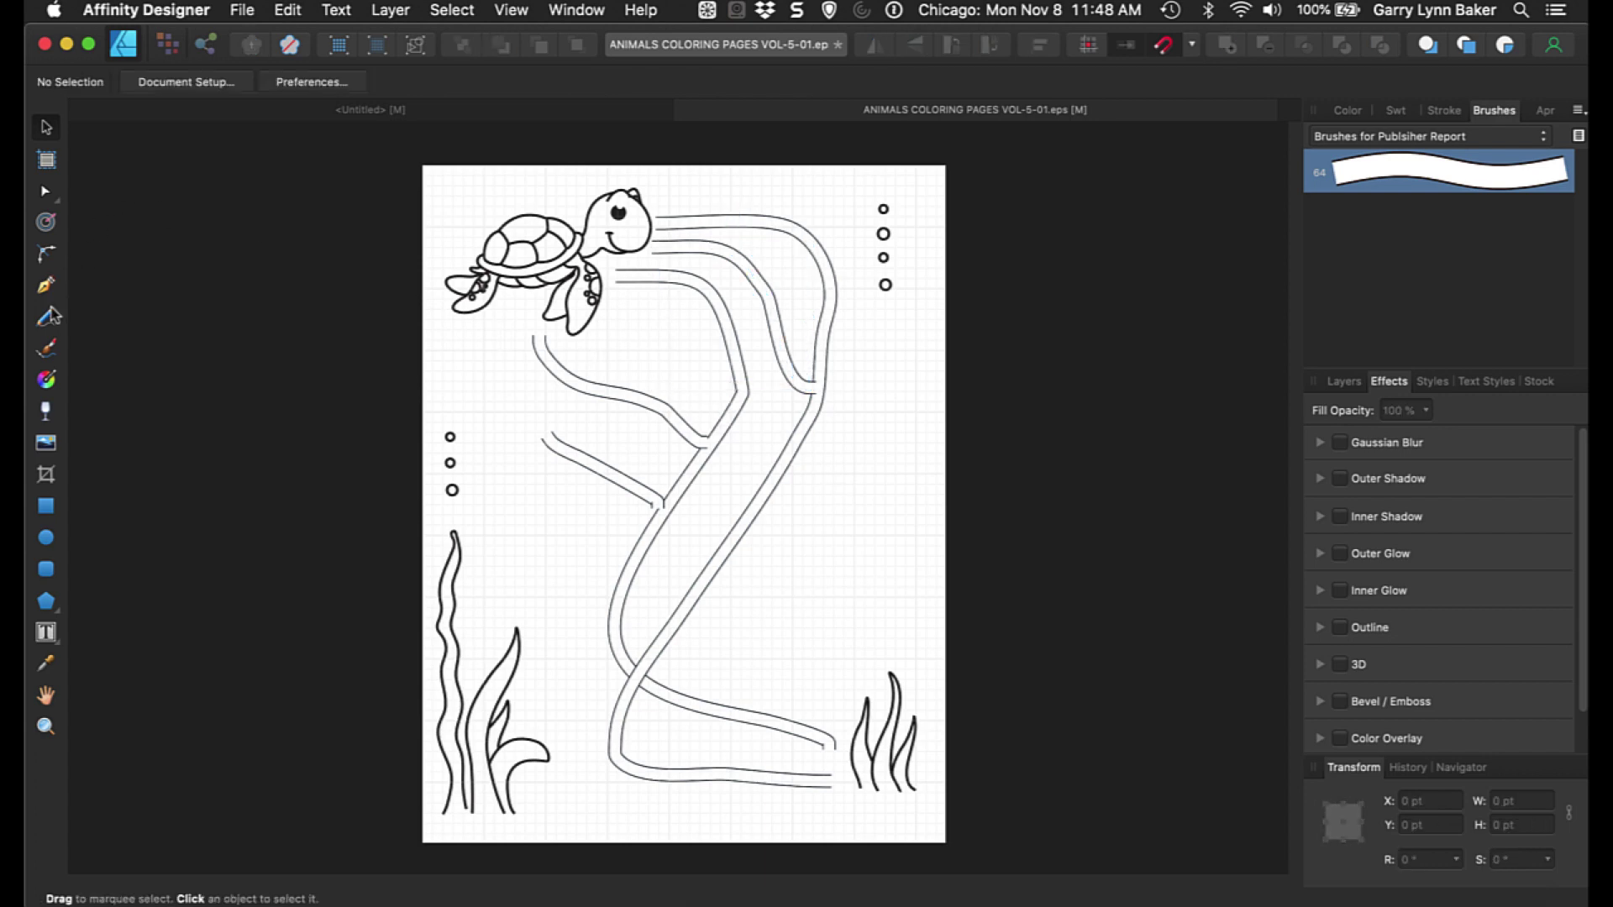
{"action": "left_click", "coordinate": [46, 353]}
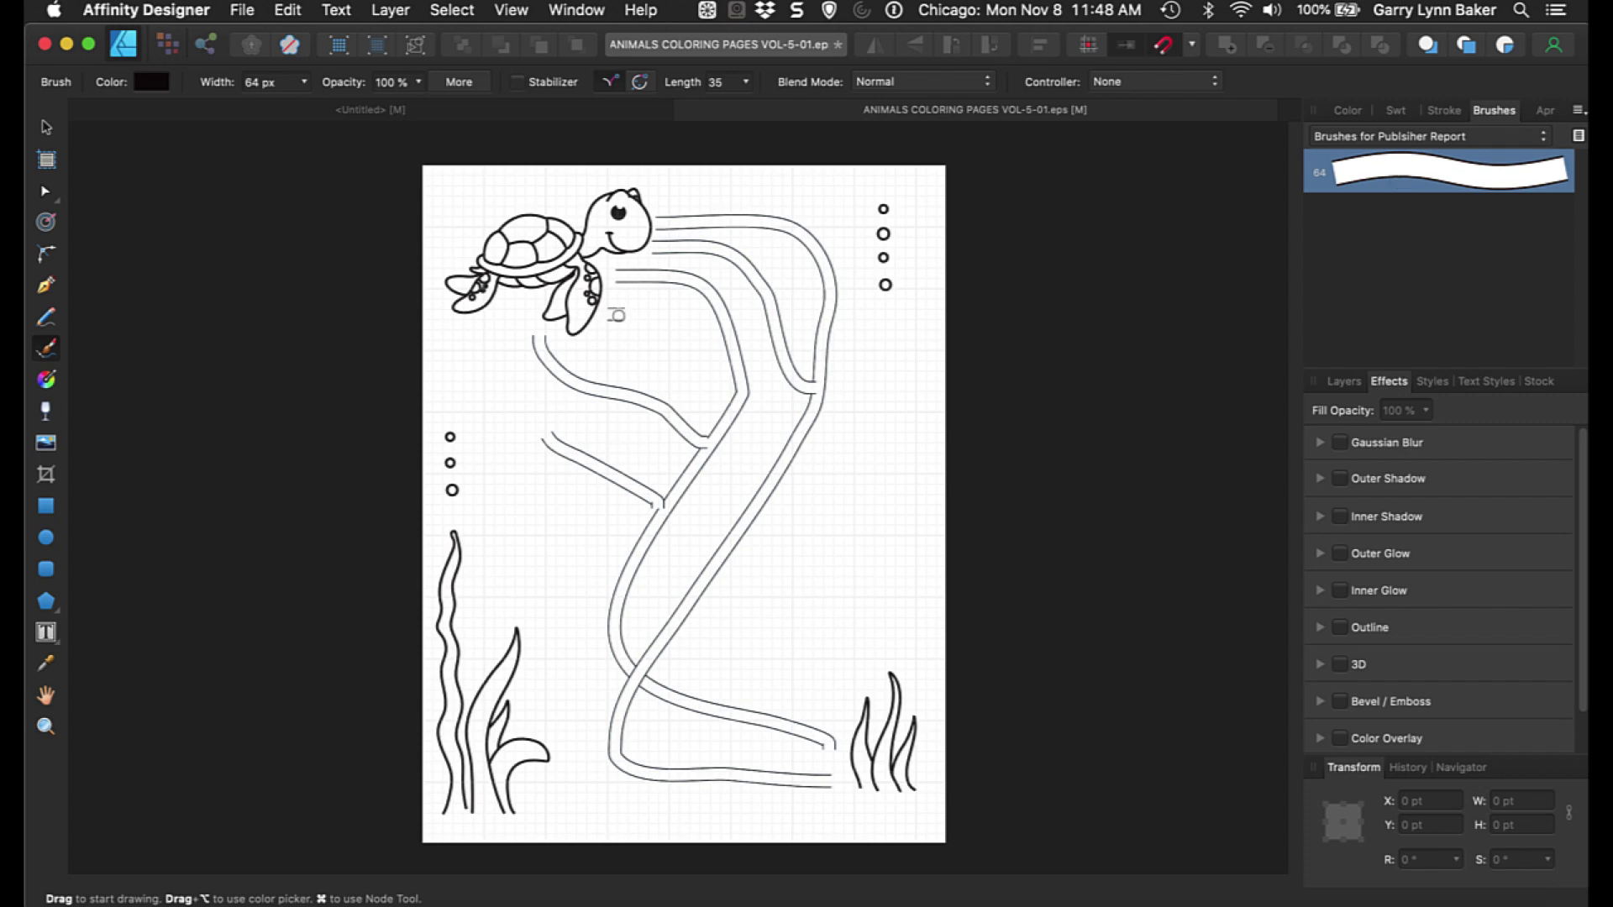
{"action": "mouse_move", "coordinate": [621, 316]}
{"action": "left_mouse_down"}
{"action": "mouse_move", "coordinate": [842, 494]}
{"action": "mouse_move", "coordinate": [777, 585]}
{"action": "mouse_move", "coordinate": [712, 729]}
{"action": "mouse_move", "coordinate": [733, 819]}
{"action": "mouse_move", "coordinate": [843, 820]}
{"action": "mouse_move", "coordinate": [865, 798]}
{"action": "left_mouse_up"}
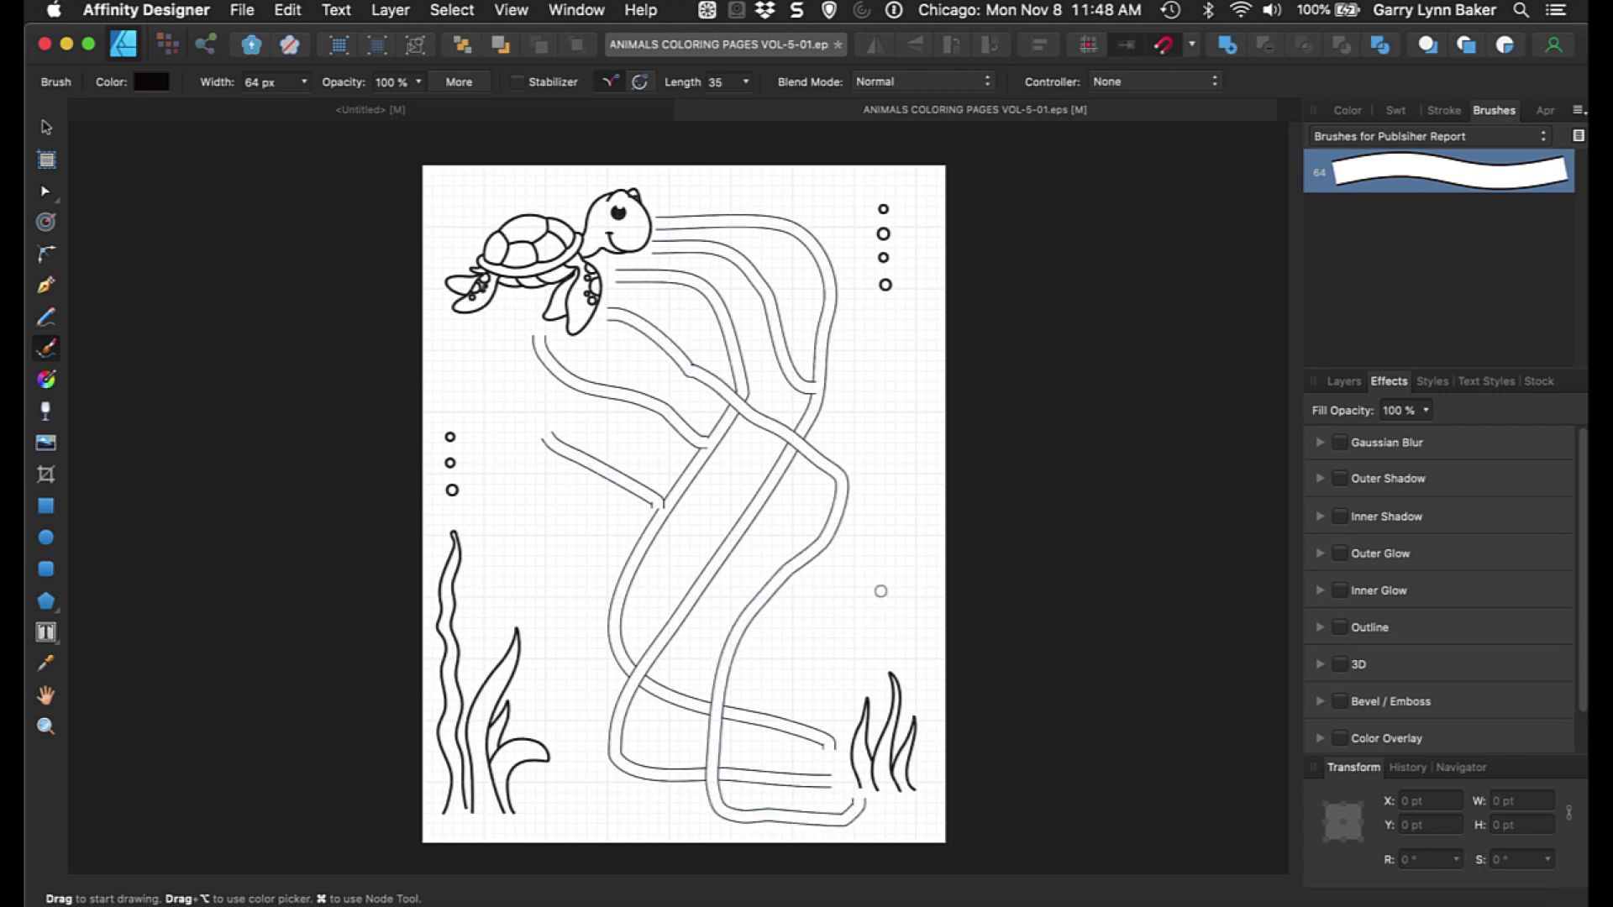
Export the maze page as a PDF and save it to Downloads.
{"action": "left_click", "coordinate": [242, 15]}
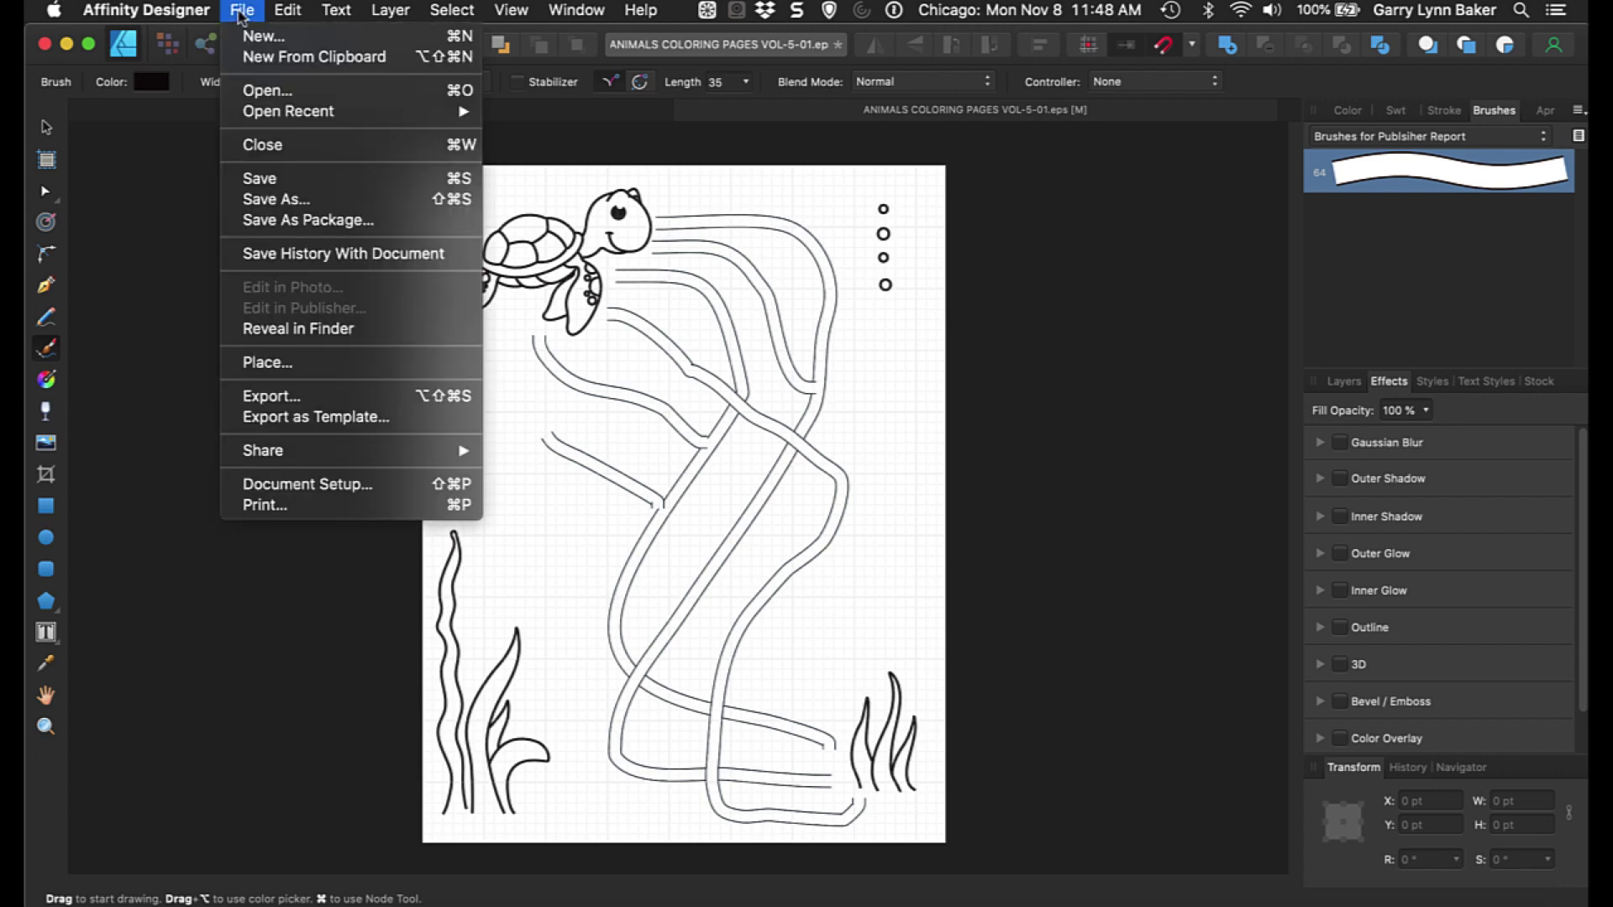
{"action": "left_click", "coordinate": [272, 395]}
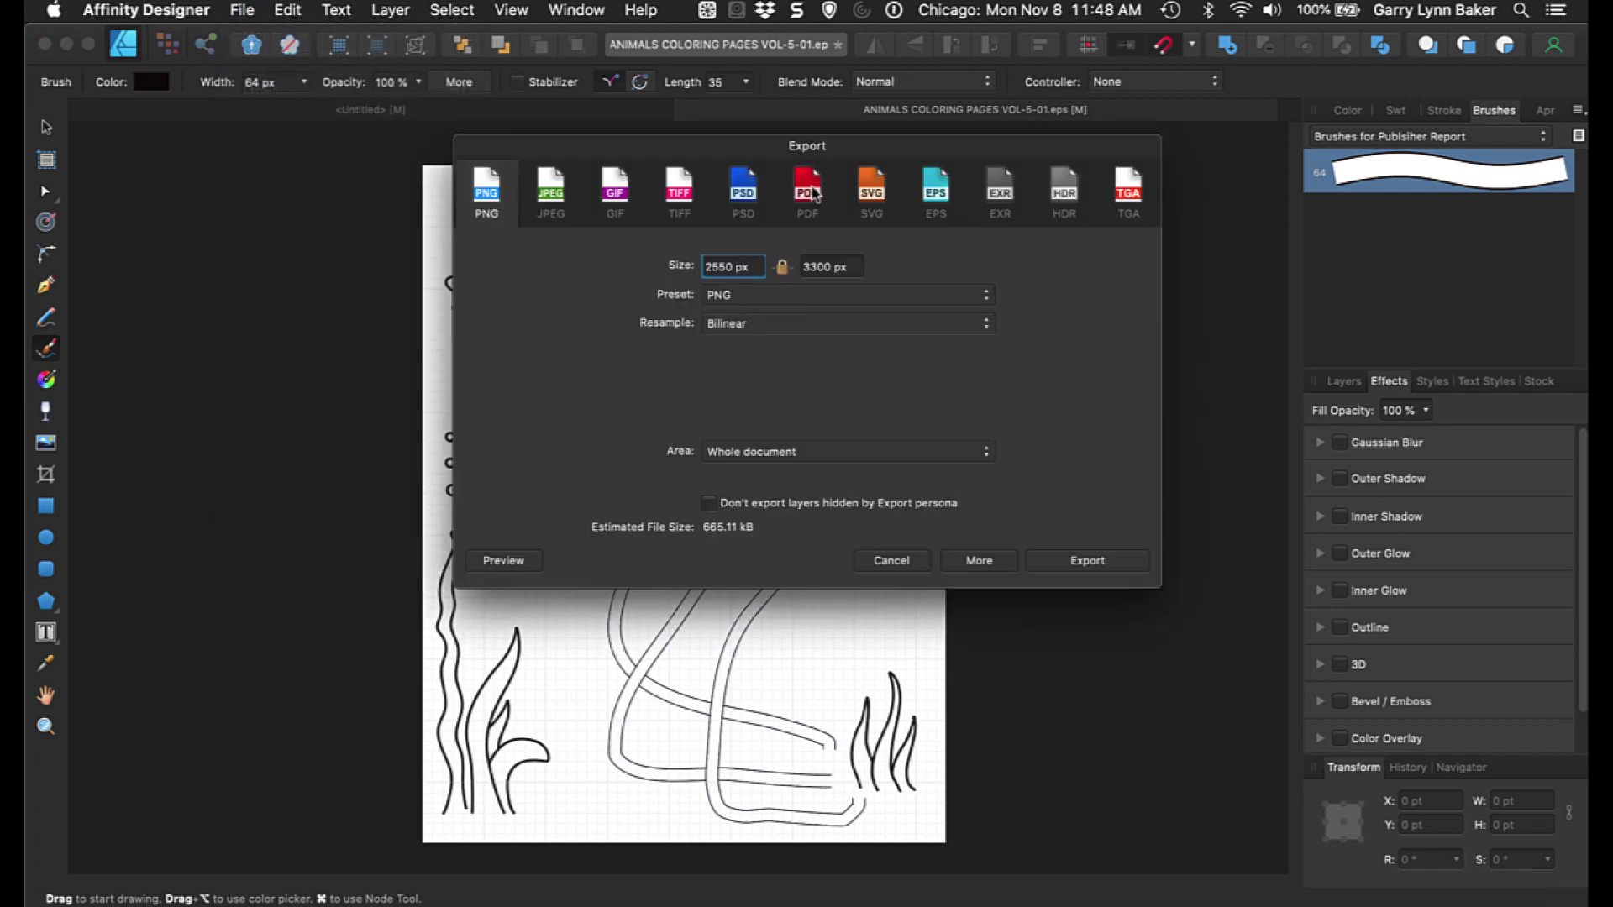
{"action": "left_click", "coordinate": [808, 190]}
{"action": "left_click", "coordinate": [1085, 562]}
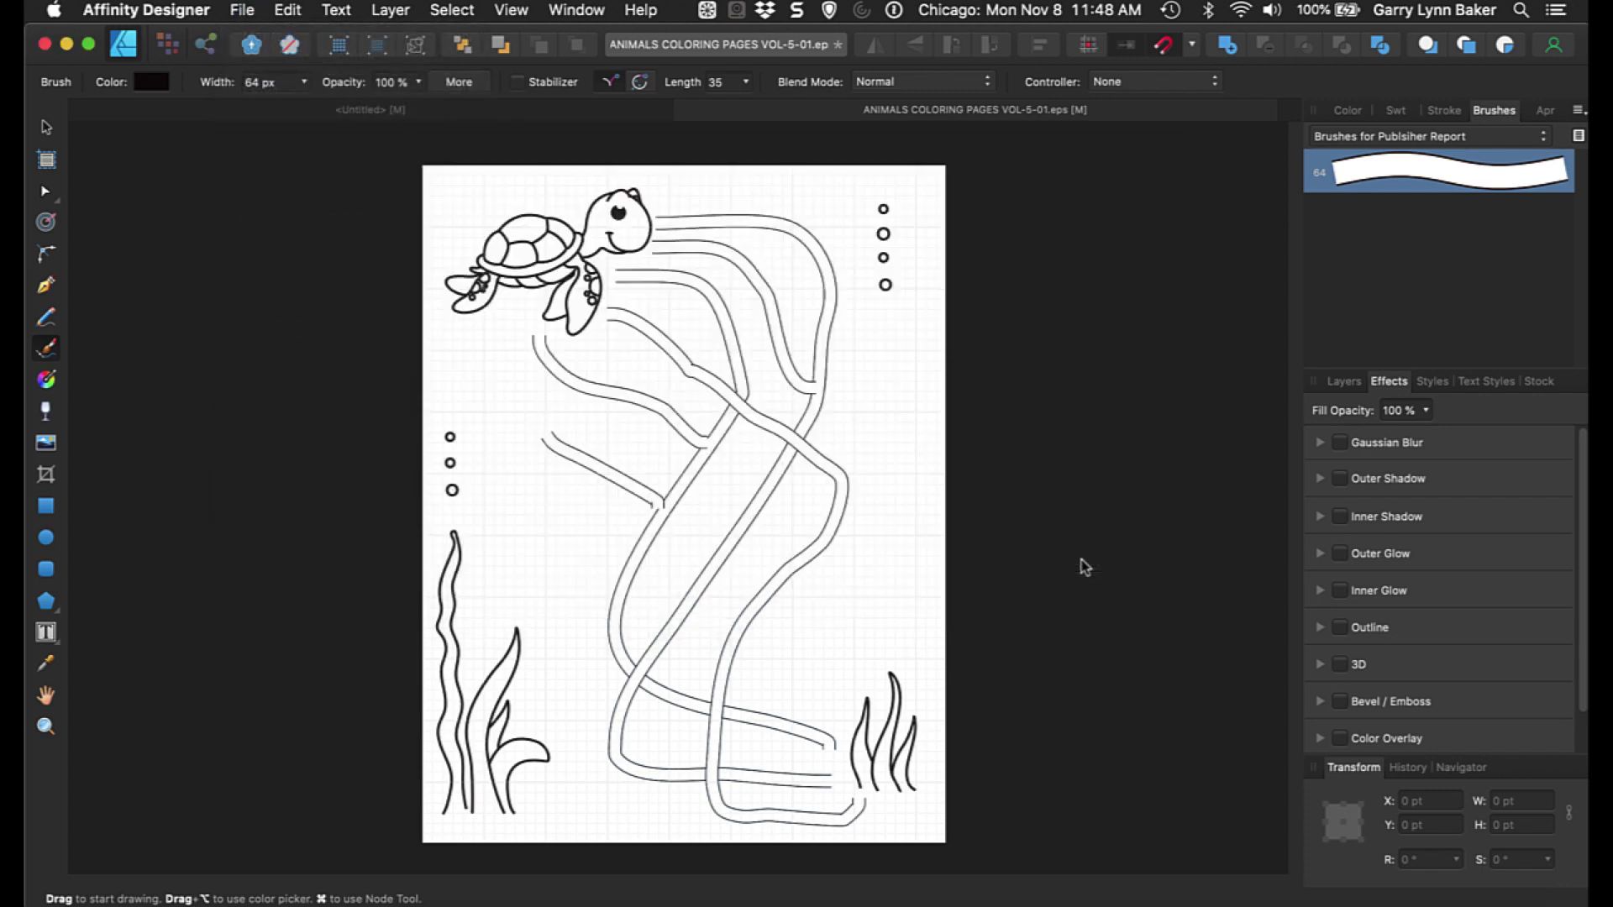
{"action": "left_click", "coordinate": [1210, 552]}
{"action": "key", "text": "super+Tab"}
Open ANIMALS COLORING PAGES VOL-5-01.pdf in Preview and zoom in and back out to inspect the maze.
{"action": "double_click", "coordinate": [626, 226]}
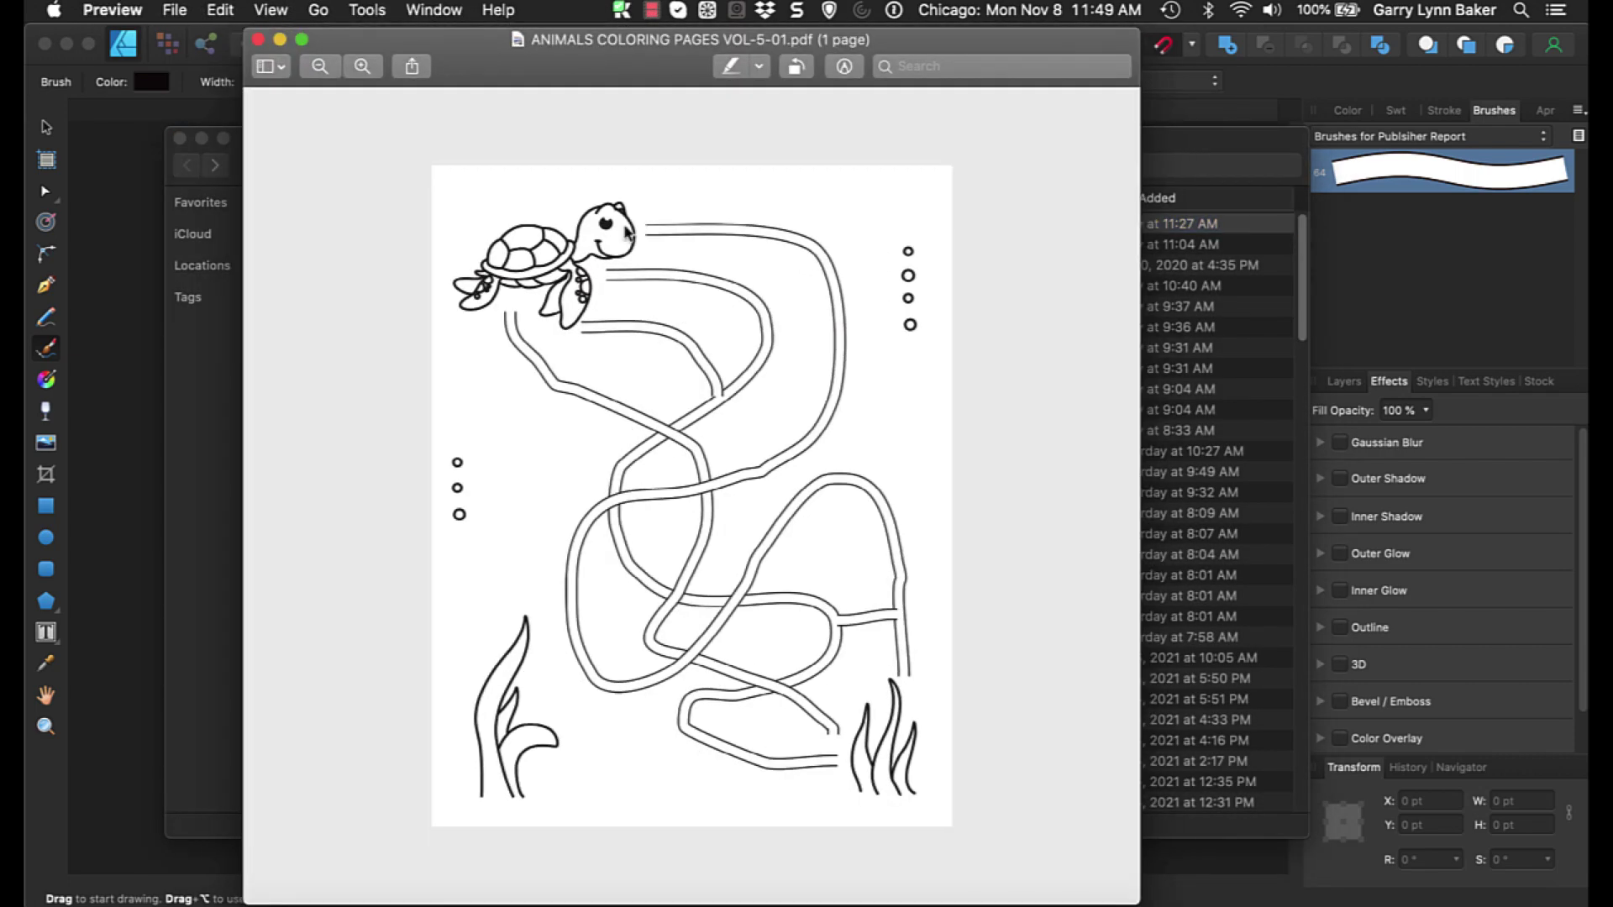
{"action": "left_click", "coordinate": [351, 74]}
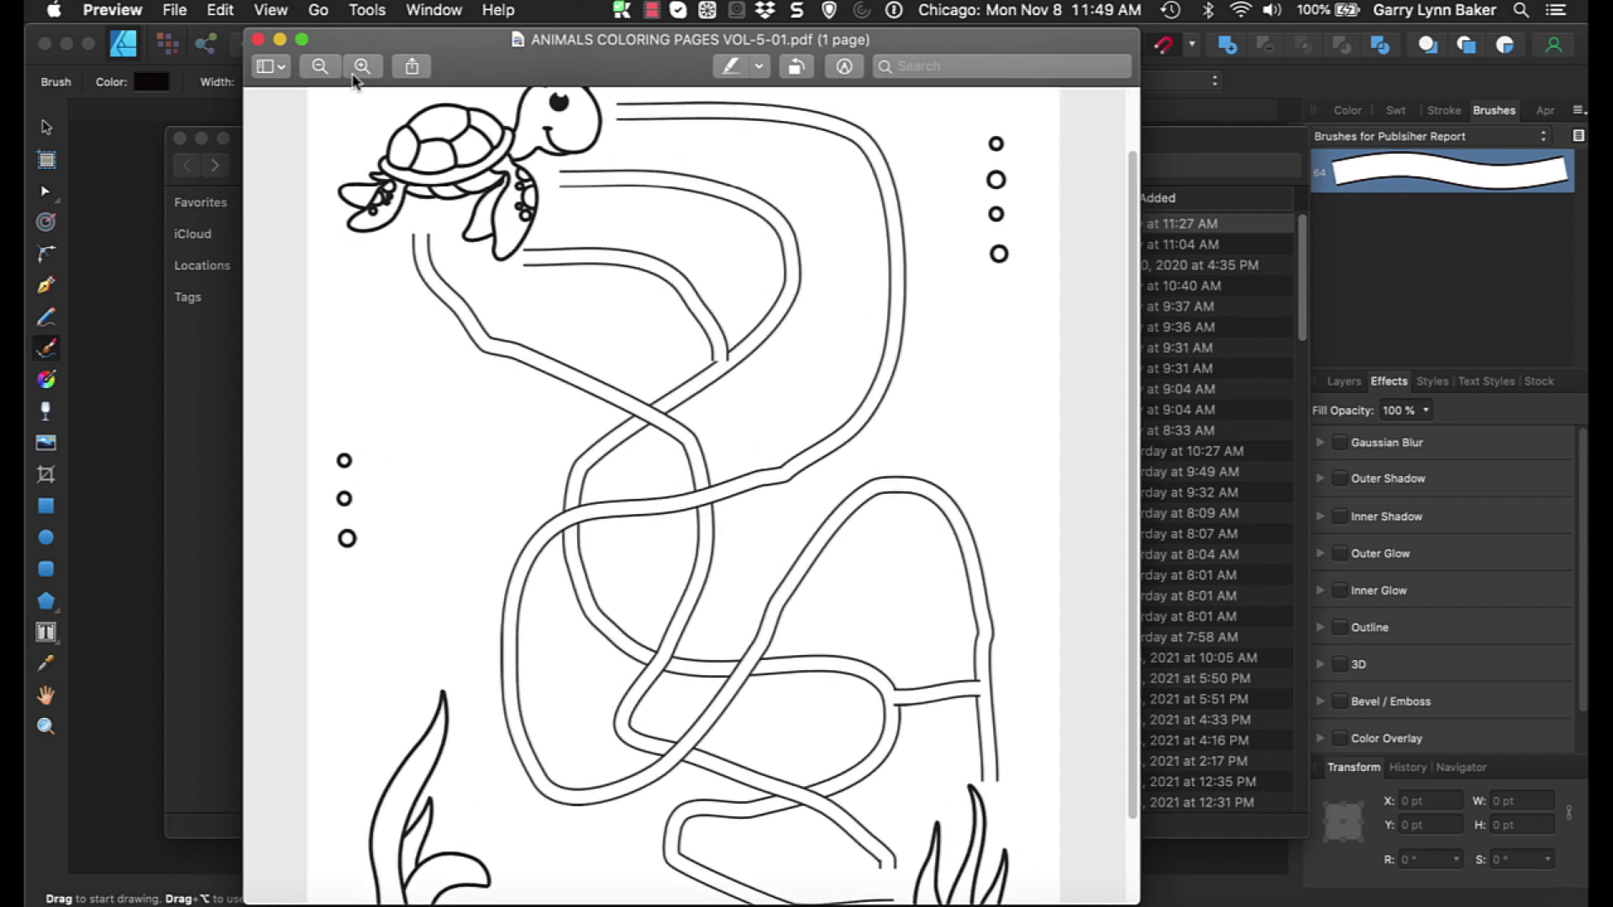
{"action": "left_click", "coordinate": [328, 74]}
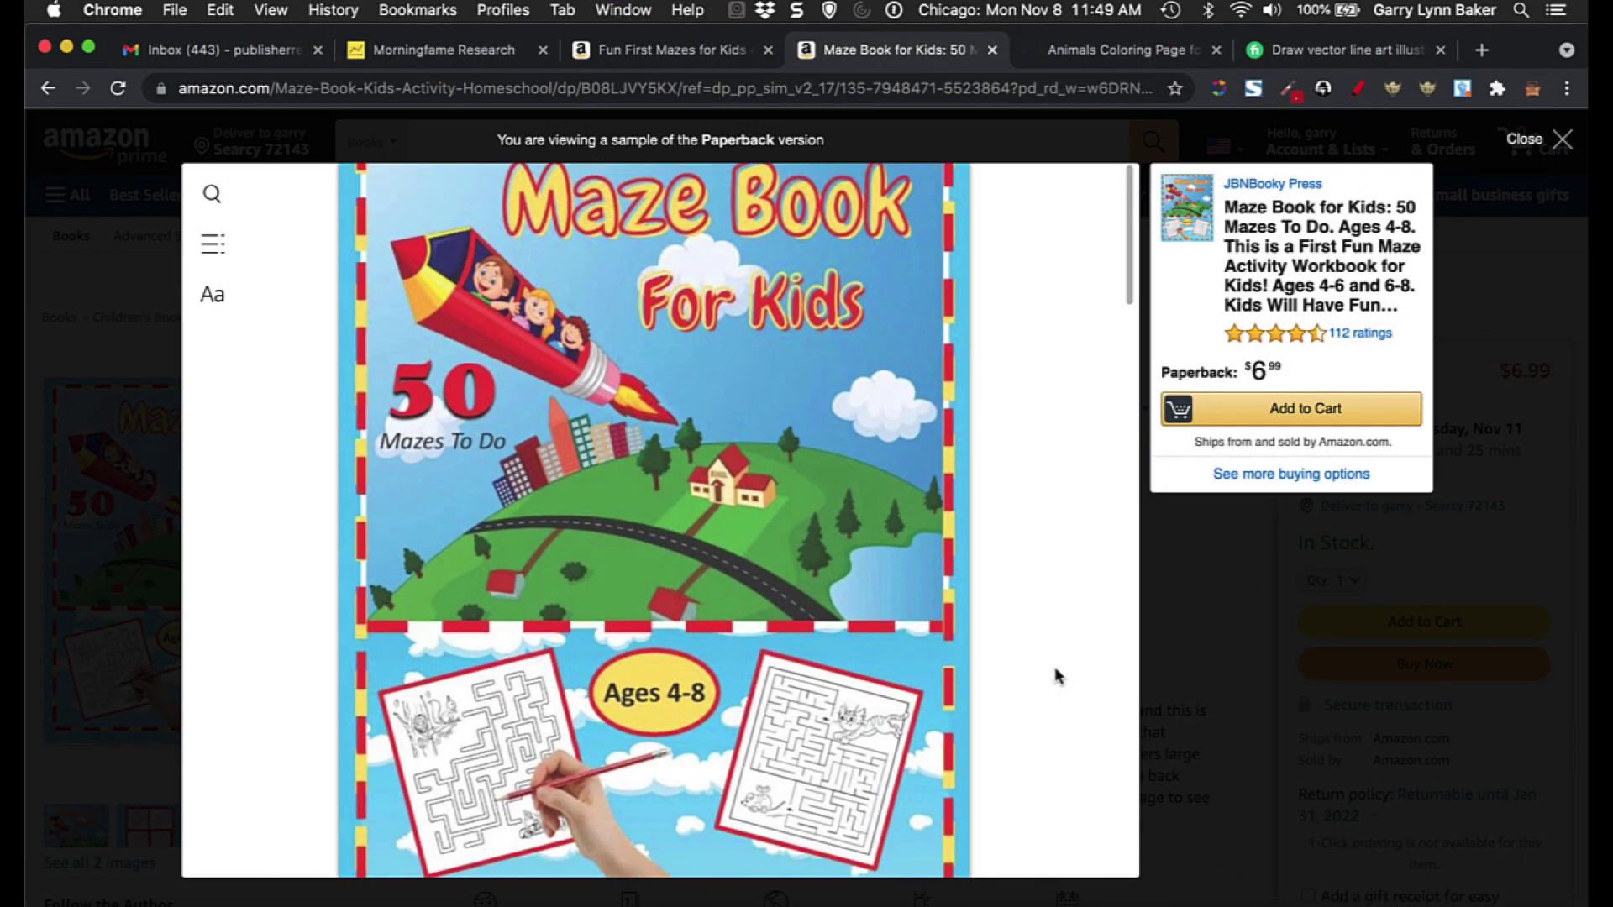
Scroll through the Amazon Look Inside maze samples to the Fun First Mazes Dog House maze.
{"action": "scroll", "coordinate": [1055, 673], "scroll_direction": "down", "scroll_amount": 5}
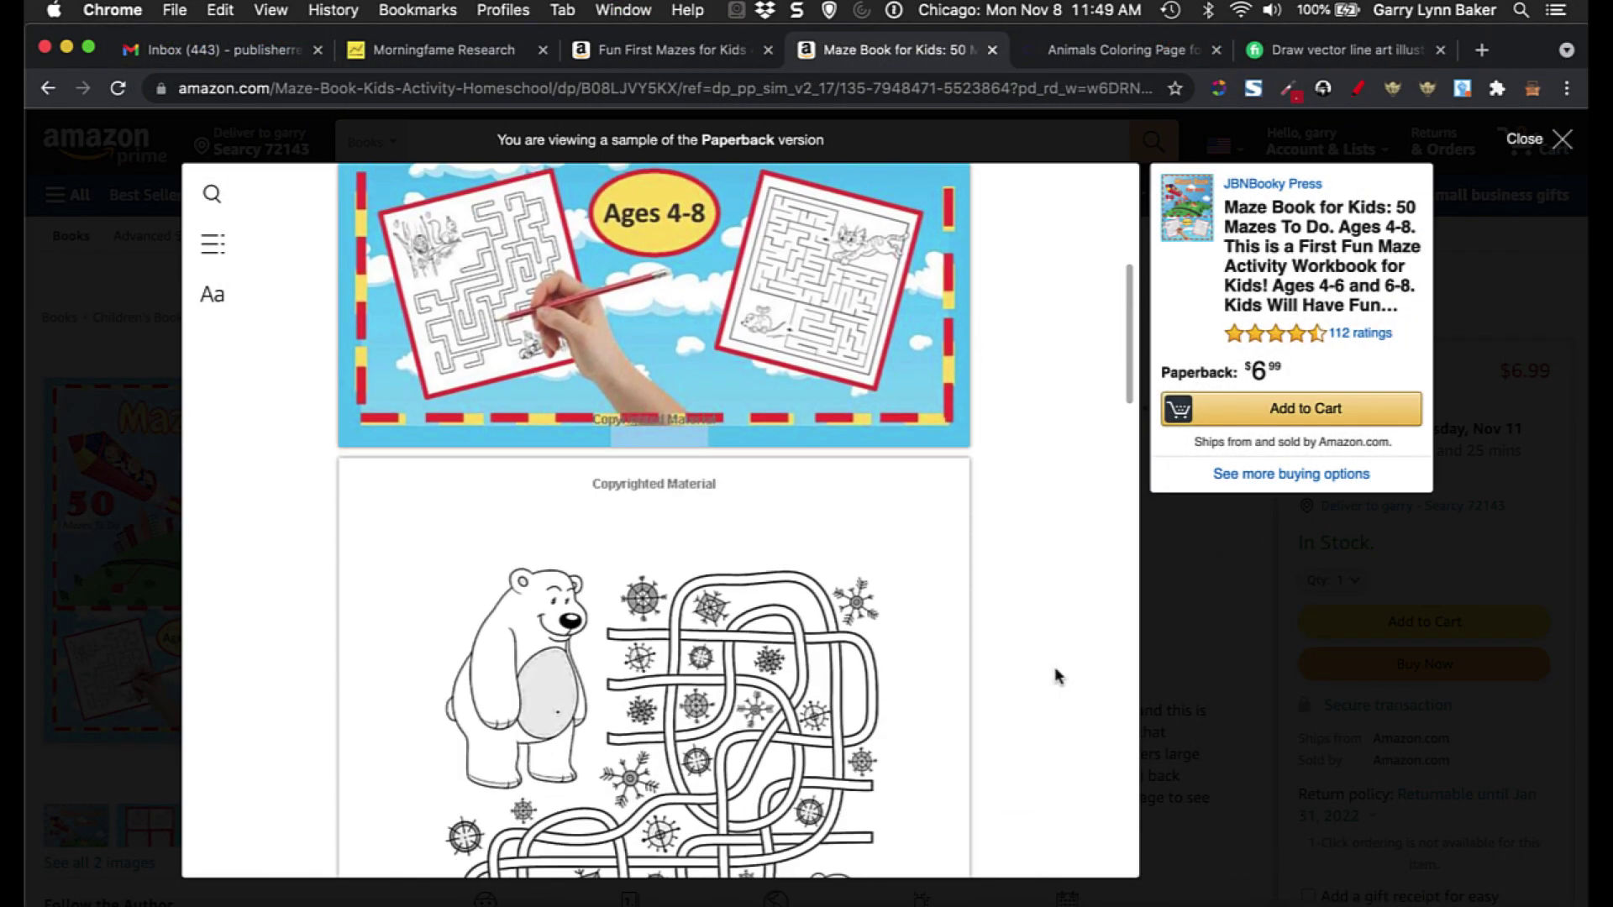
{"action": "scroll", "coordinate": [1055, 672], "scroll_direction": "down", "scroll_amount": 4}
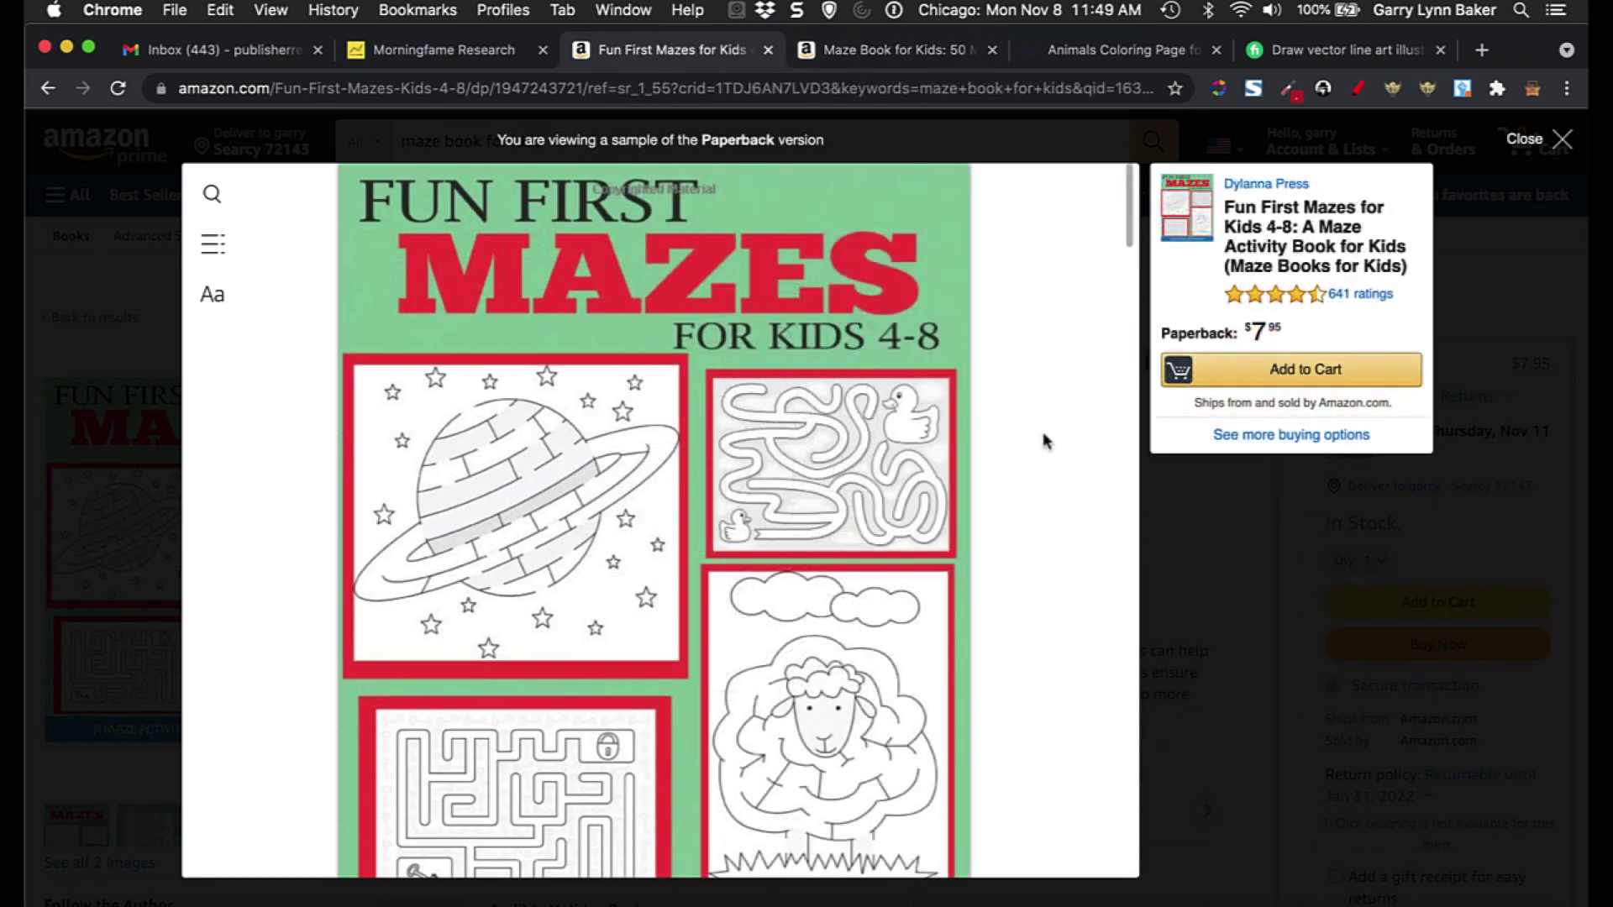
{"action": "scroll", "coordinate": [1044, 441], "scroll_direction": "down", "scroll_amount": 4}
{"action": "scroll", "coordinate": [1042, 432], "scroll_direction": "down", "scroll_amount": 8}
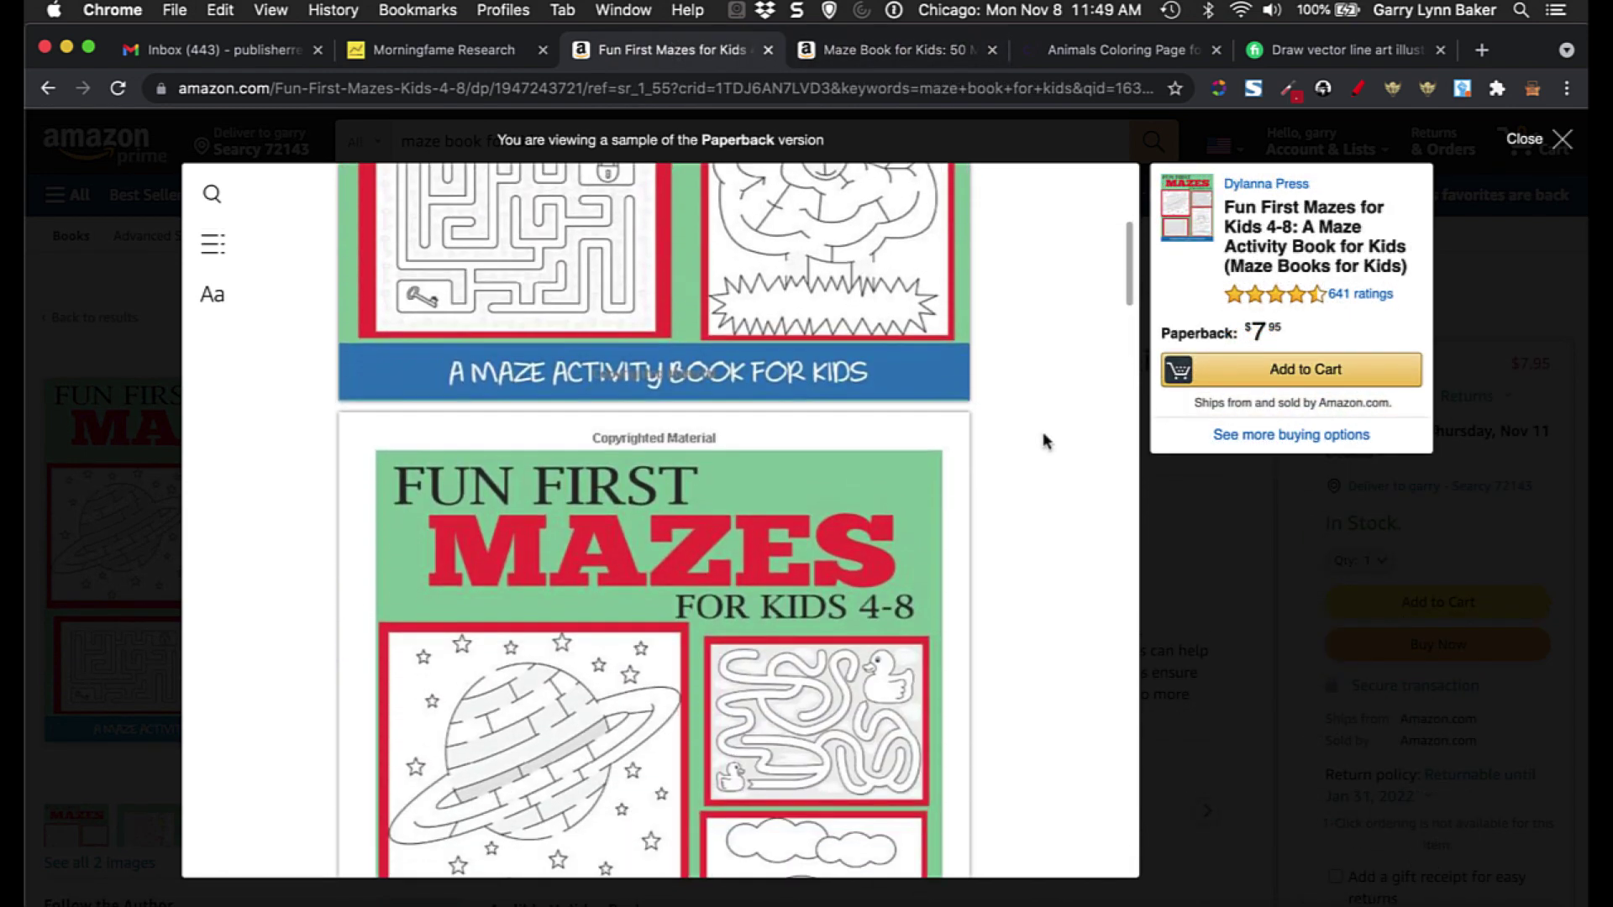
{"action": "scroll", "coordinate": [1043, 434], "scroll_direction": "down", "scroll_amount": 5}
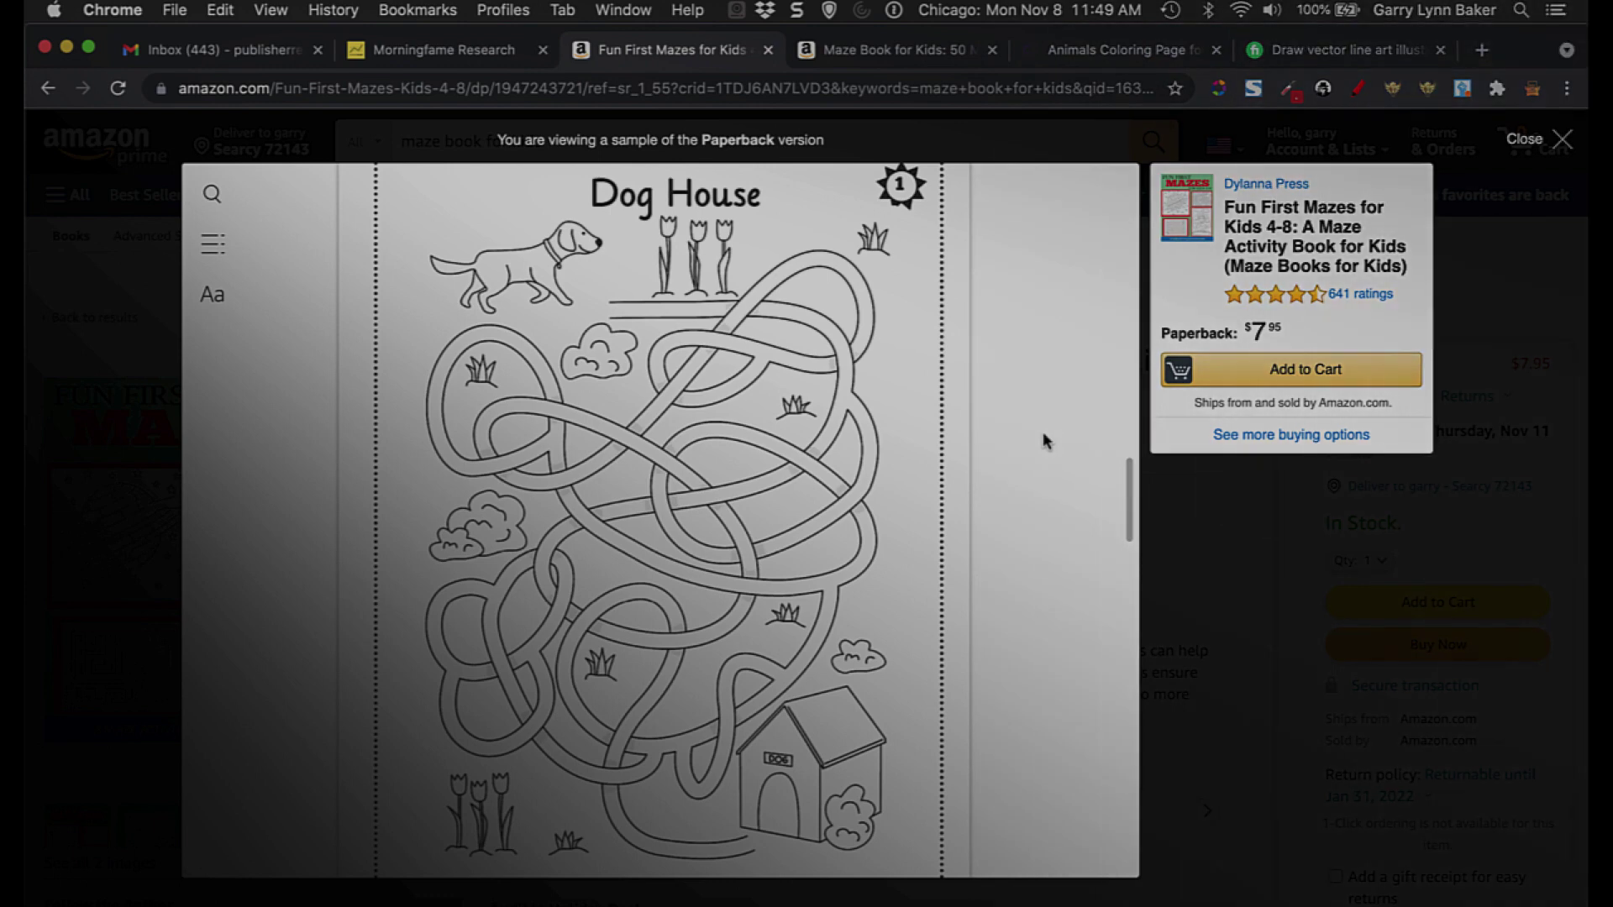